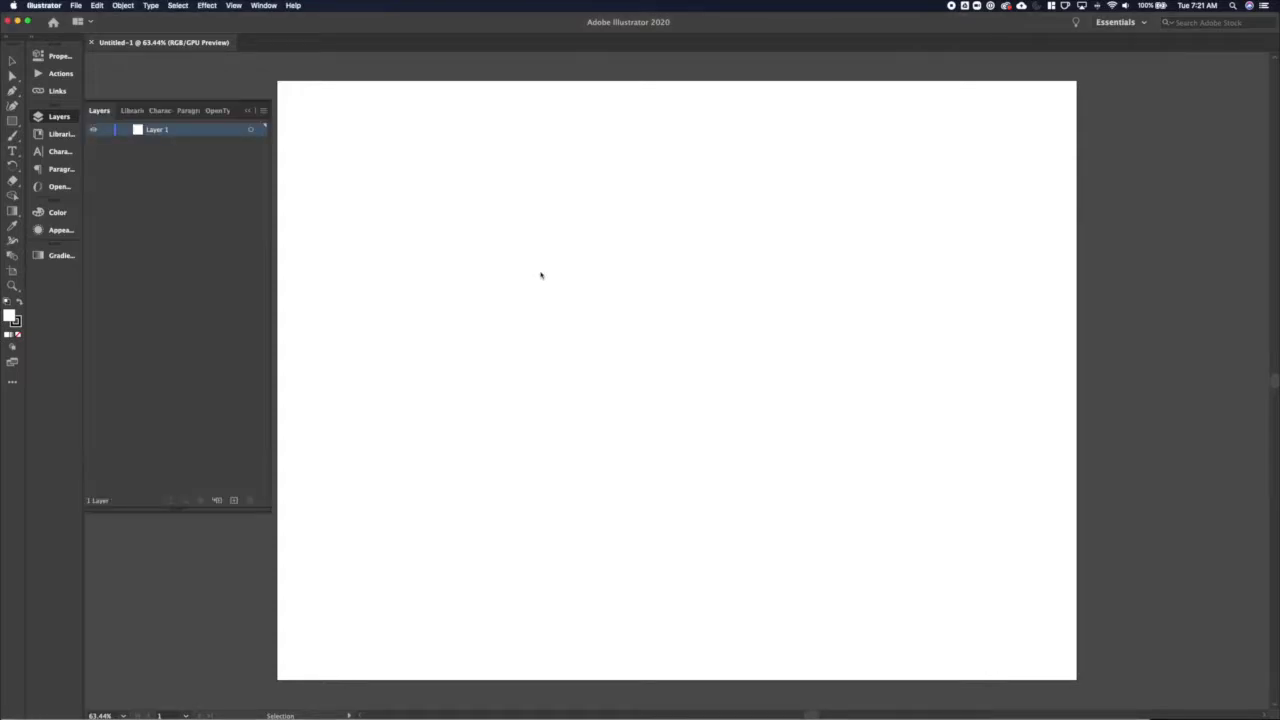
# Draw the tall card rectangle with a circle centred near its top
pyautogui.press('m')
pyautogui.moveTo(545, 194)
pyautogui.mouseDown()
pyautogui.moveTo(734, 428)
pyautogui.moveTo(750, 494)
pyautogui.mouseUp()
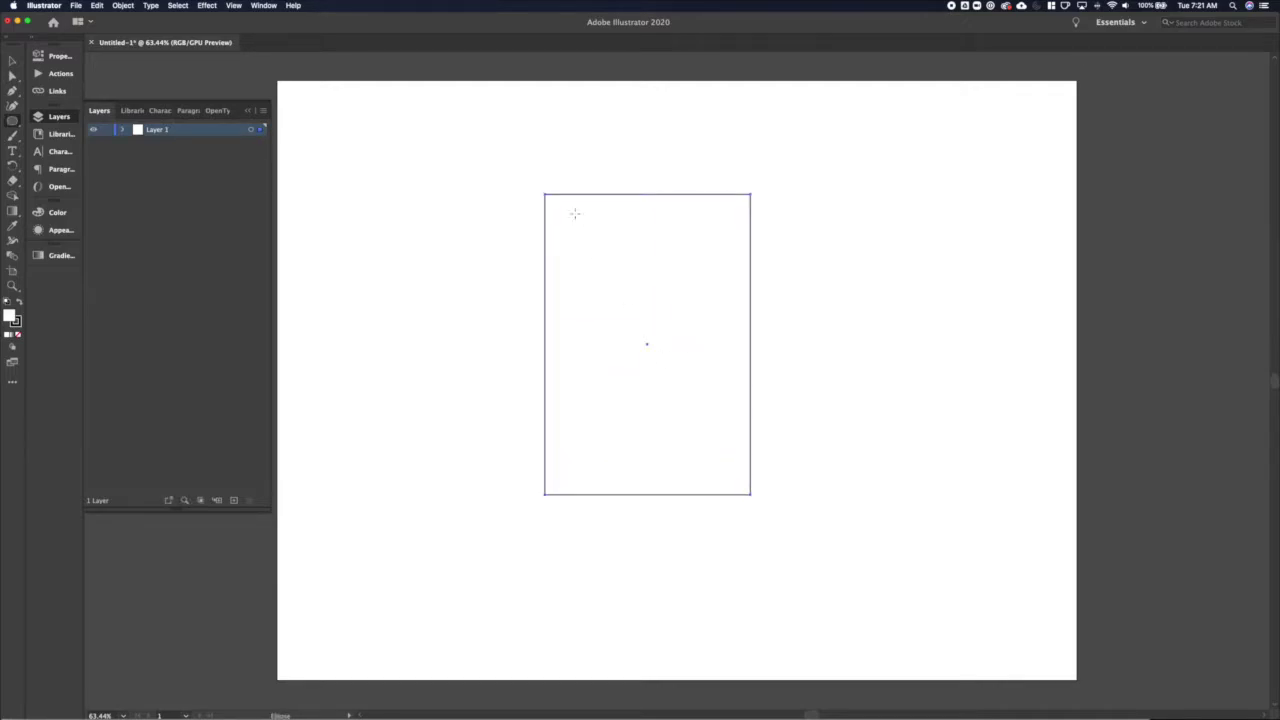
pyautogui.moveTo(608, 241); pyautogui.dragTo(711, 340)
pyautogui.press('v')
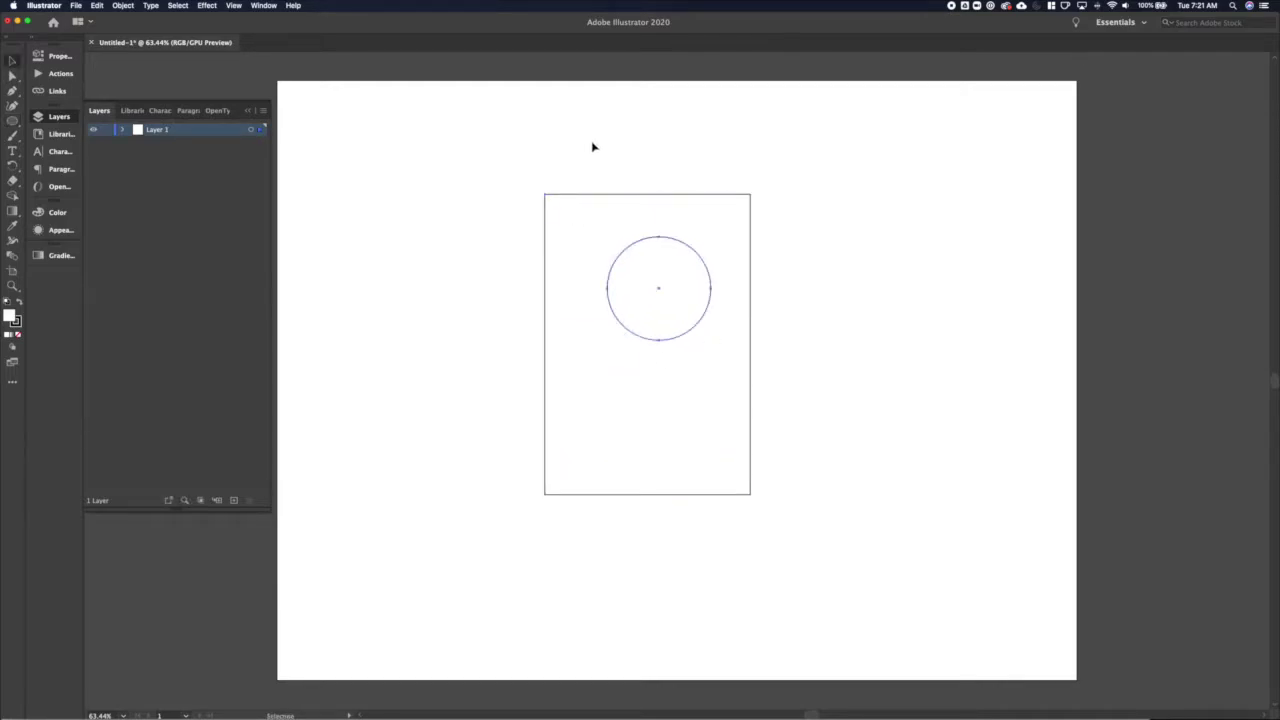
pyautogui.click(53, 54)
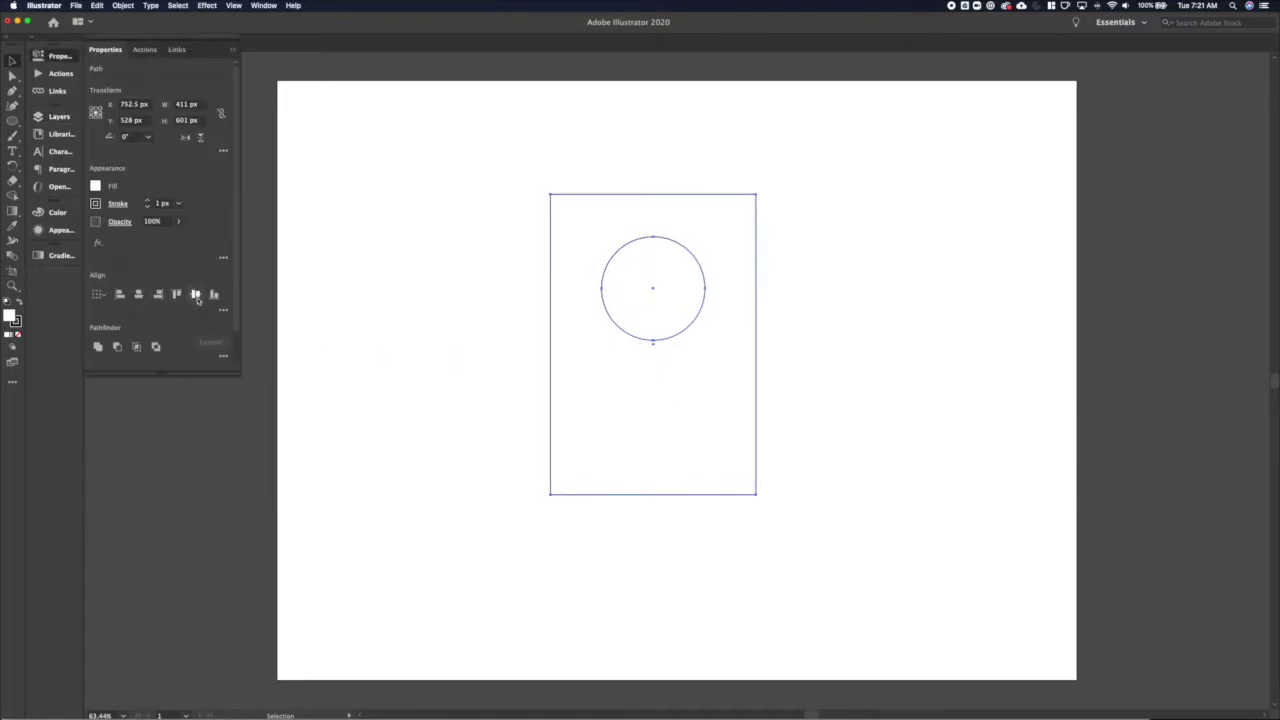
pyautogui.moveTo(697, 331); pyautogui.dragTo(697, 272)
# Type the team member's name as point text below the circle
pyautogui.press('t')
pyautogui.click(620, 346)
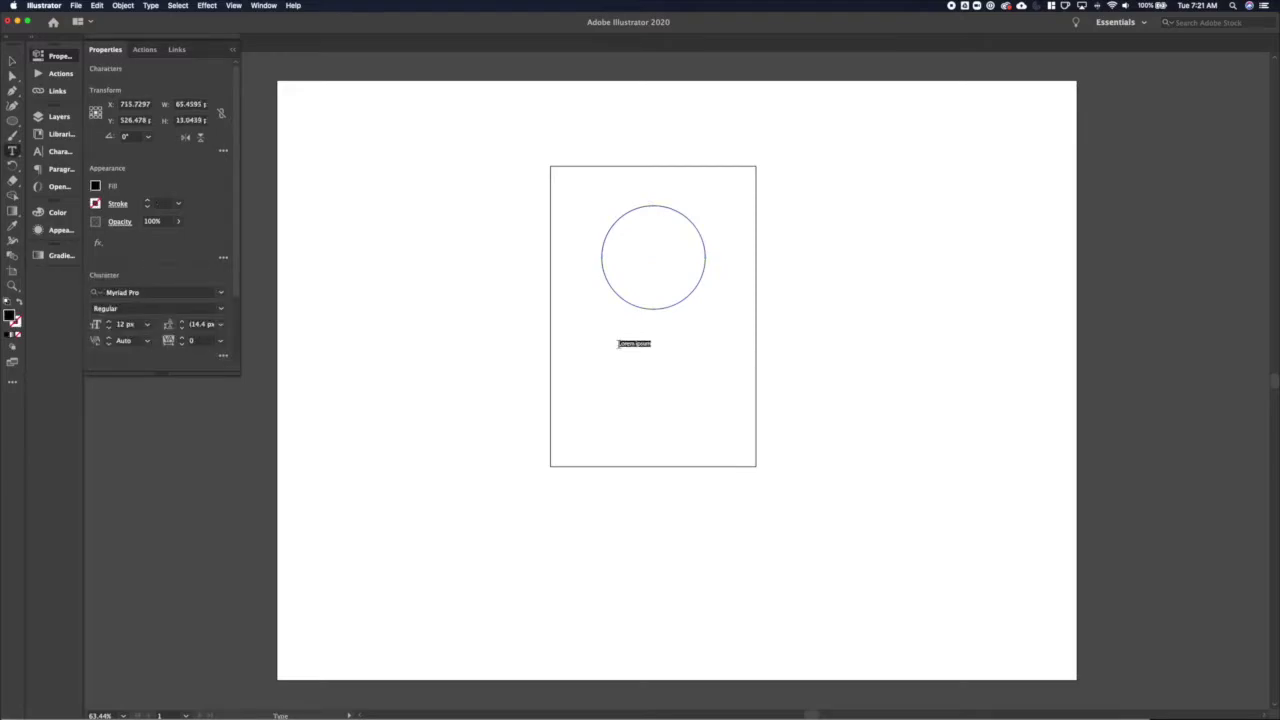
pyautogui.click(12, 62)
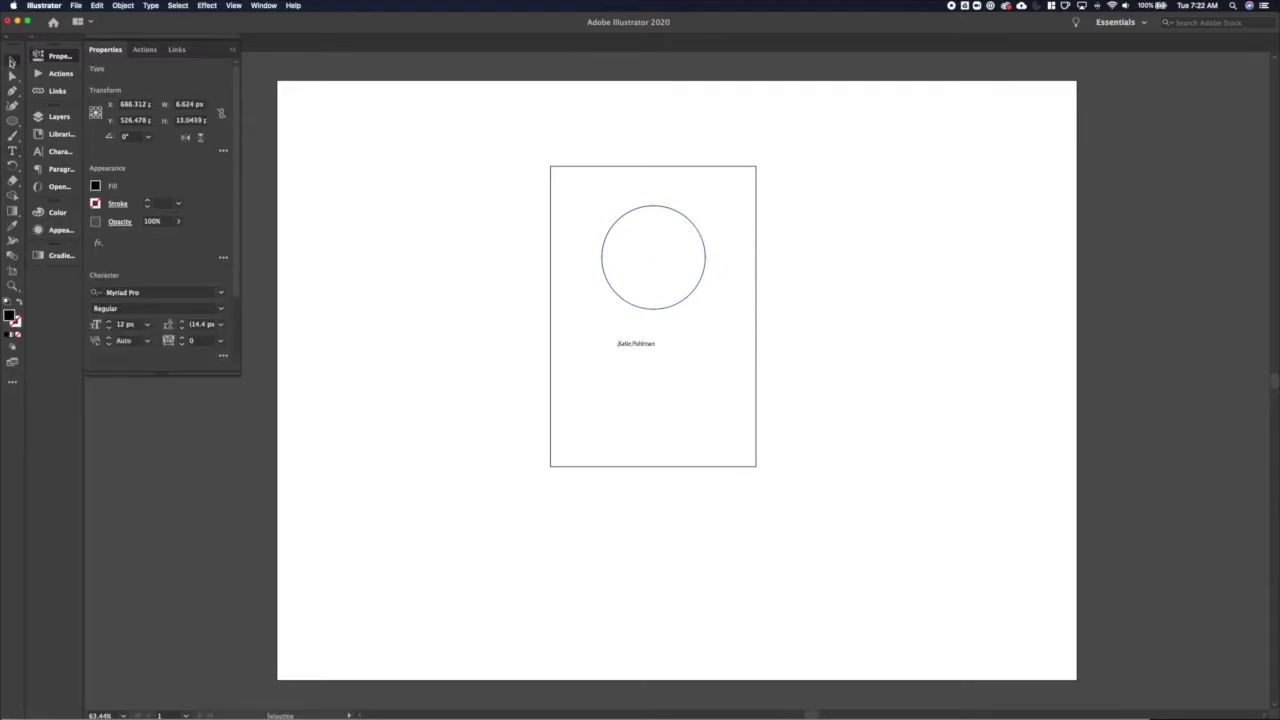
# Centre the name under the circle and enlarge its font size
pyautogui.hscroll(5, 426, 200)
pyautogui.moveTo(426, 200); pyautogui.dragTo(614, 417)
pyautogui.hscroll(-3, 614, 417)
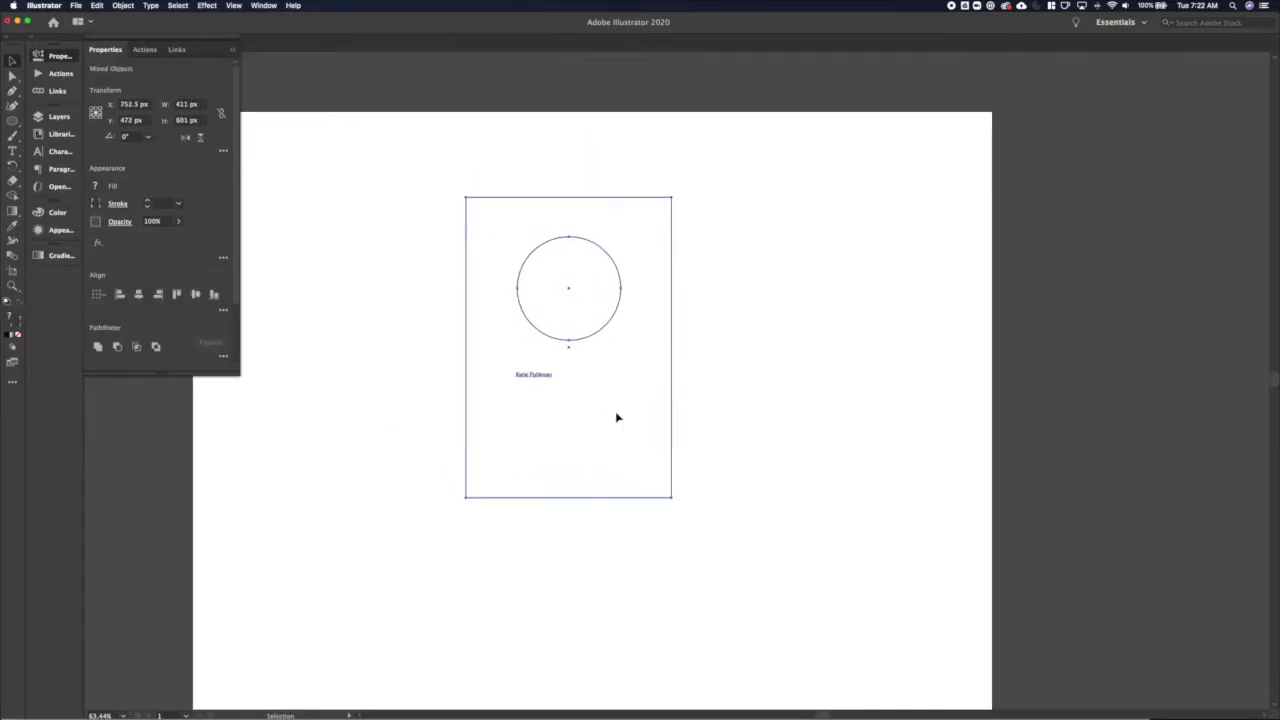
pyautogui.click(138, 293)
pyautogui.click(706, 369)
pyautogui.click(556, 376)
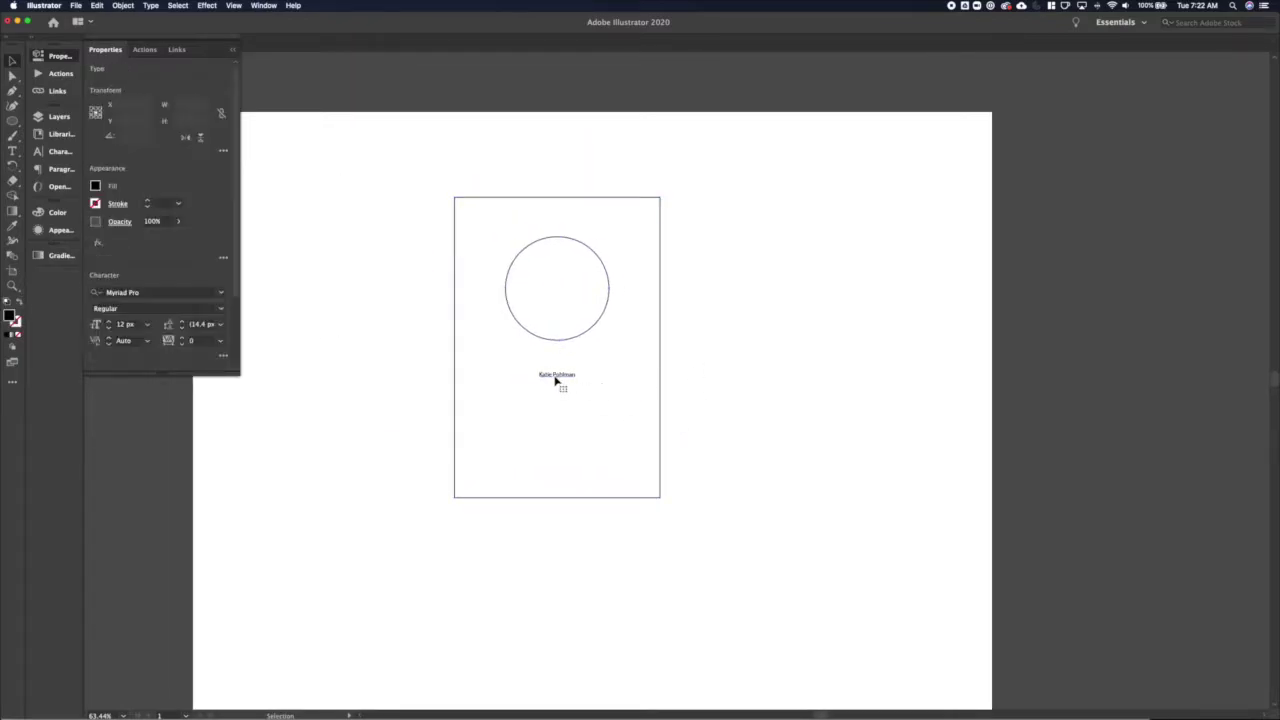
pyautogui.press('super+shift+period')
pyautogui.press('super+shift+period')
pyautogui.press('super+shift+period')
pyautogui.press('super+shift+period')
pyautogui.press('super+shift+period')
pyautogui.press('super+shift+a')
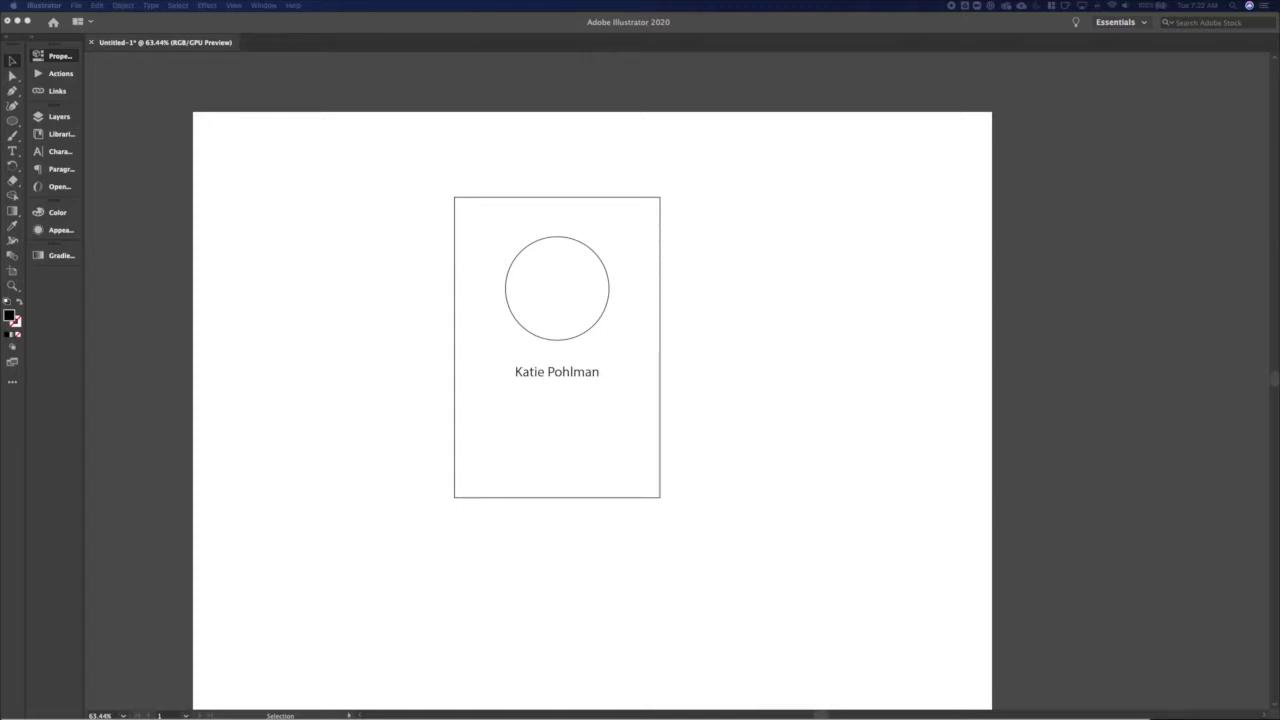
# Place the headshot photo and keep only its black-and-white version
pyautogui.click(949, 240)
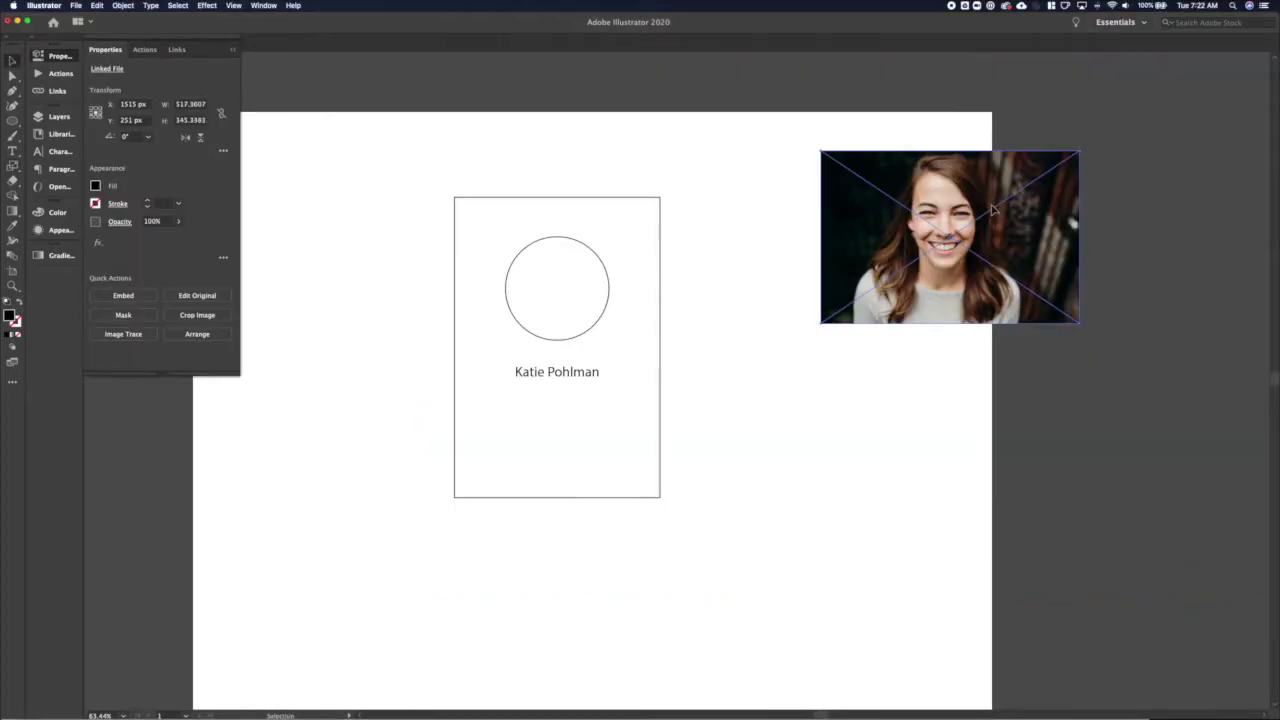
pyautogui.moveTo(999, 204); pyautogui.dragTo(847, 415)
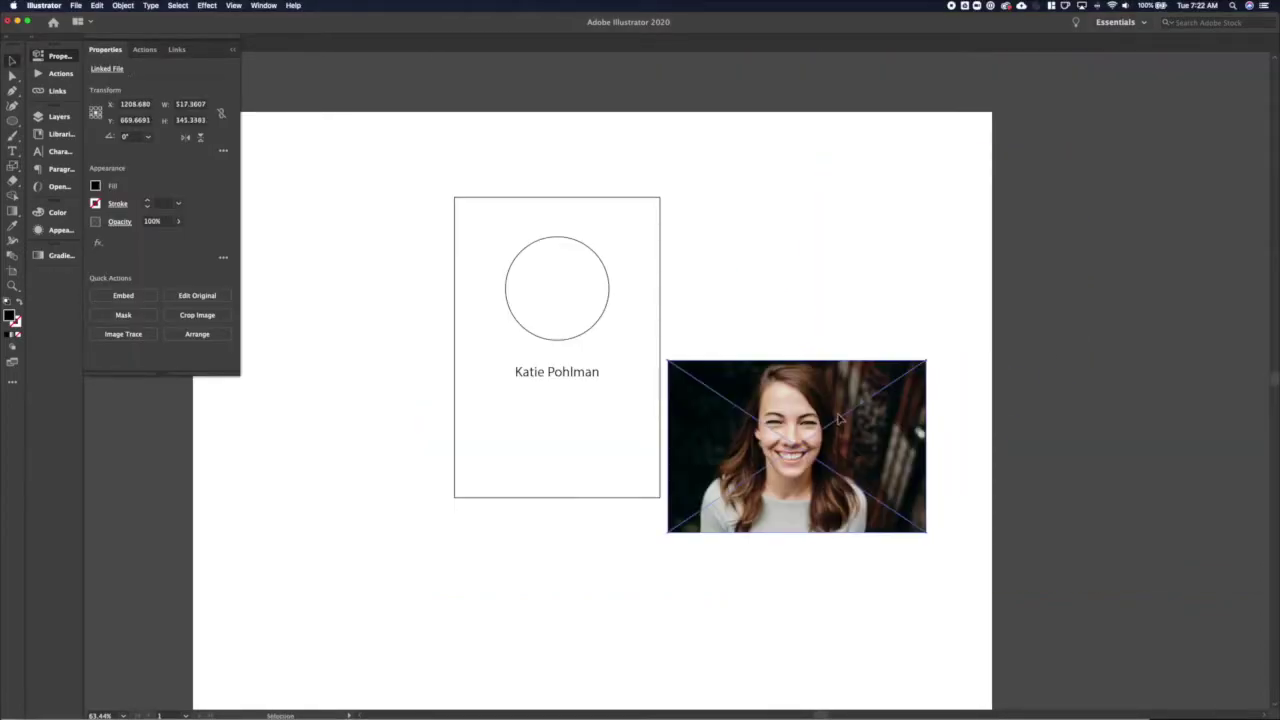
pyautogui.click(206, 5)
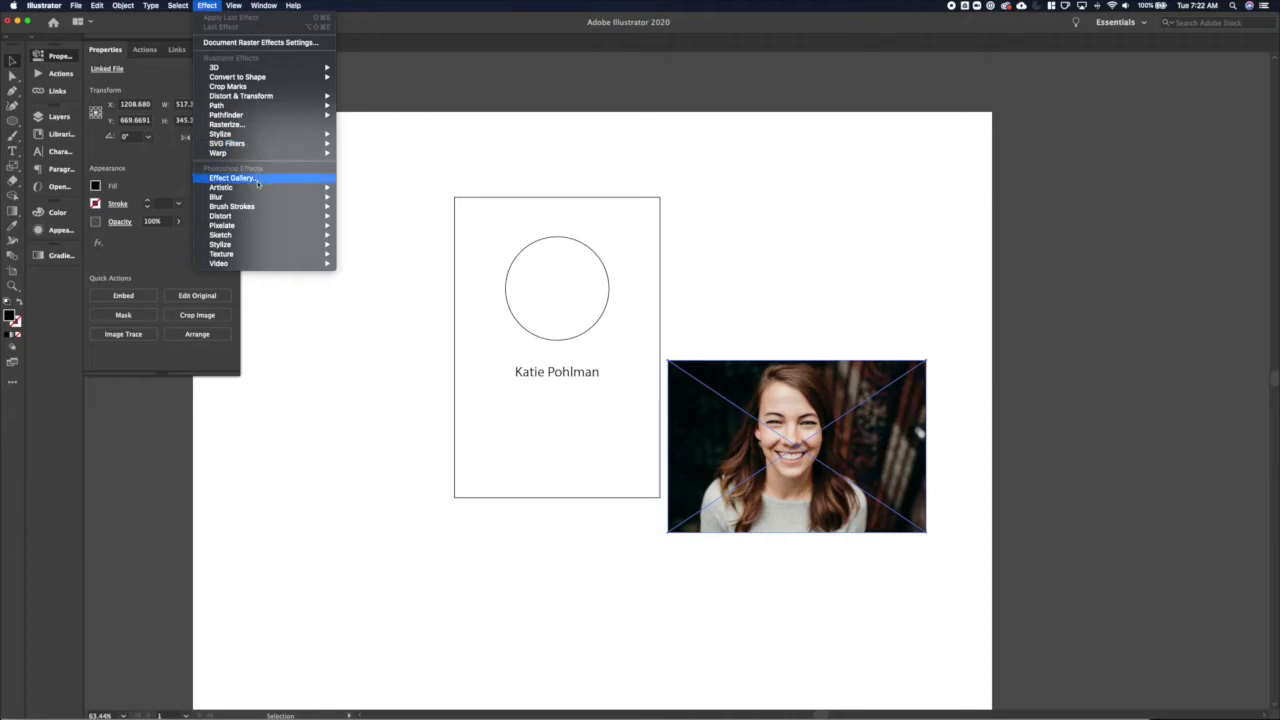
pyautogui.moveTo(260, 190)
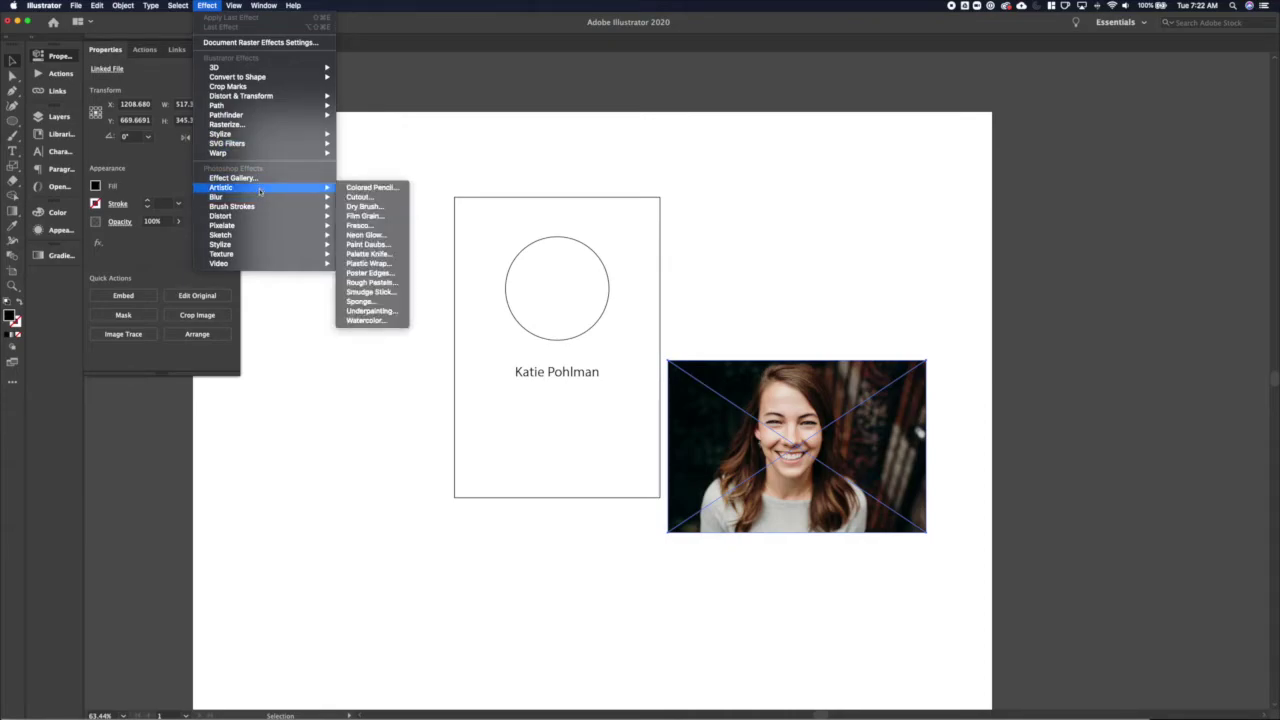
pyautogui.moveTo(258, 263)
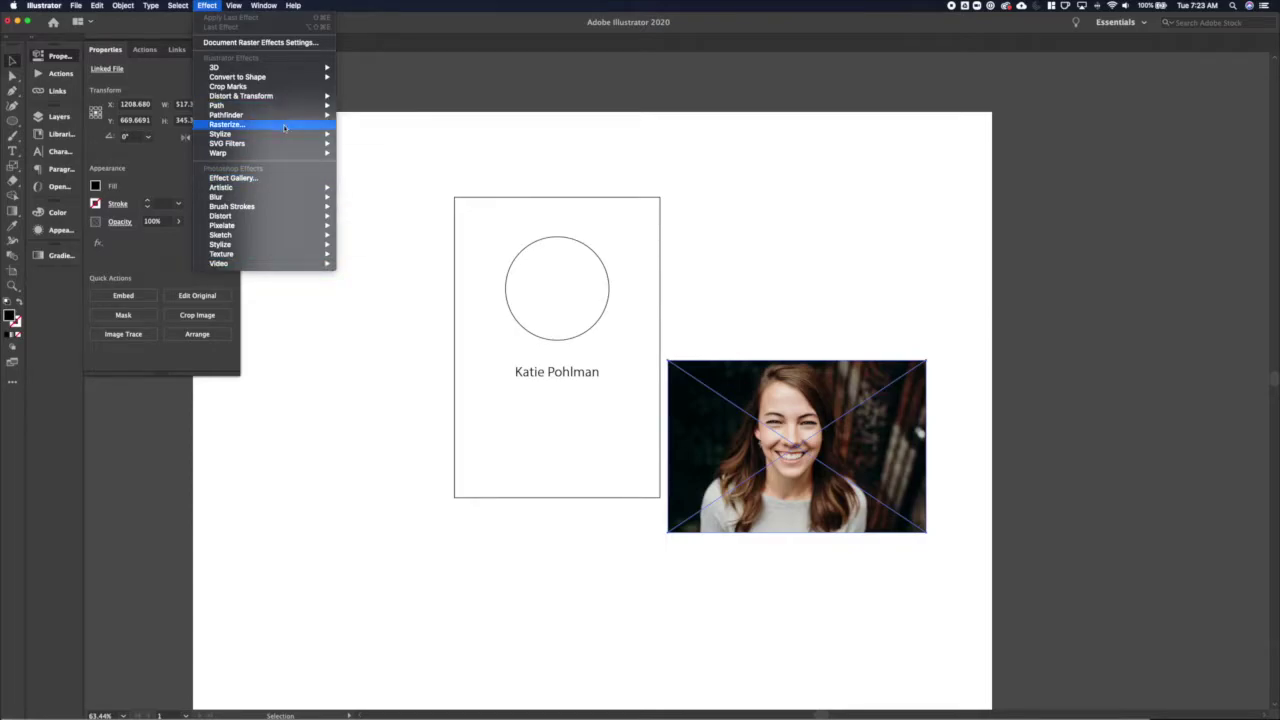
pyautogui.moveTo(281, 143)
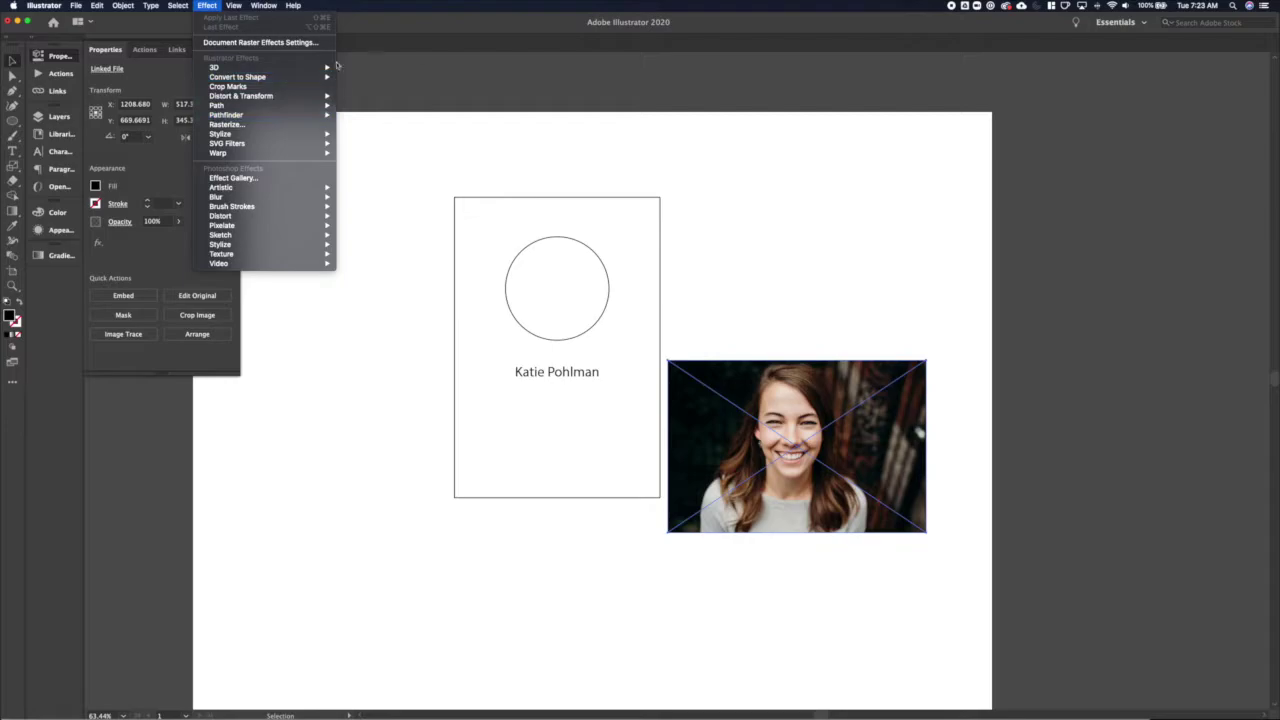
pyautogui.click(614, 337)
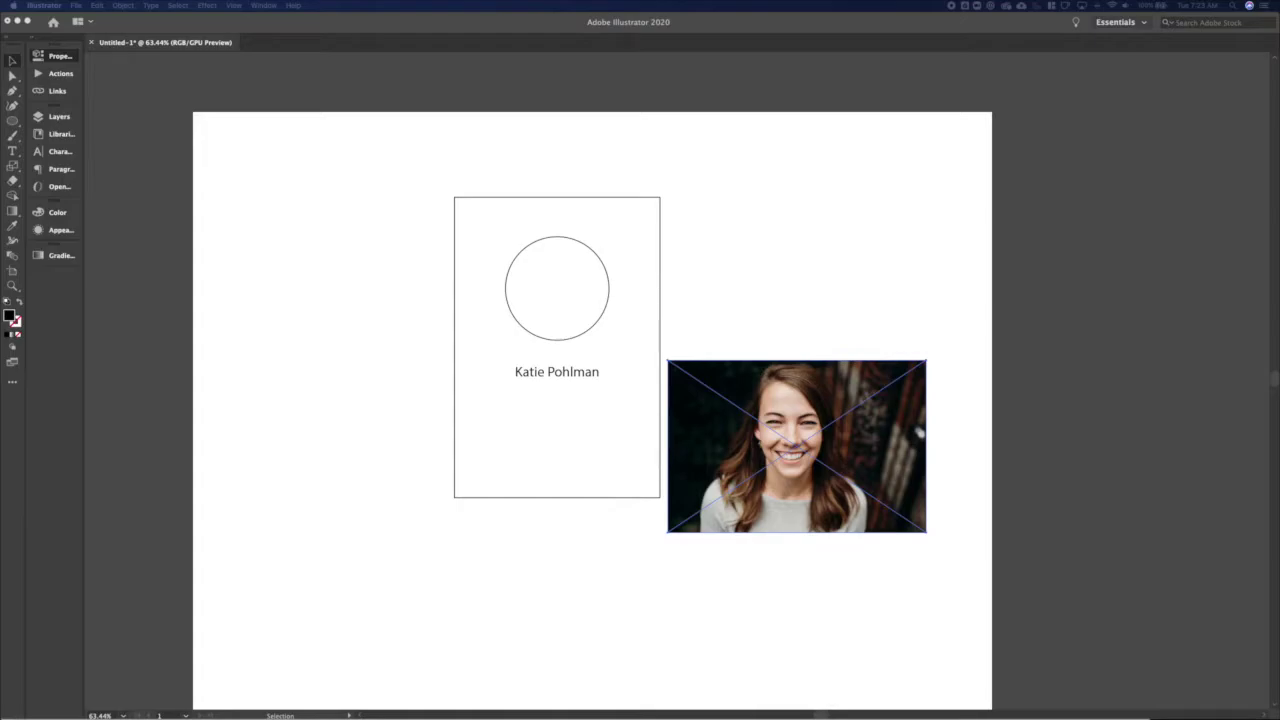
pyautogui.moveTo(308, 318); pyautogui.dragTo(306, 306)
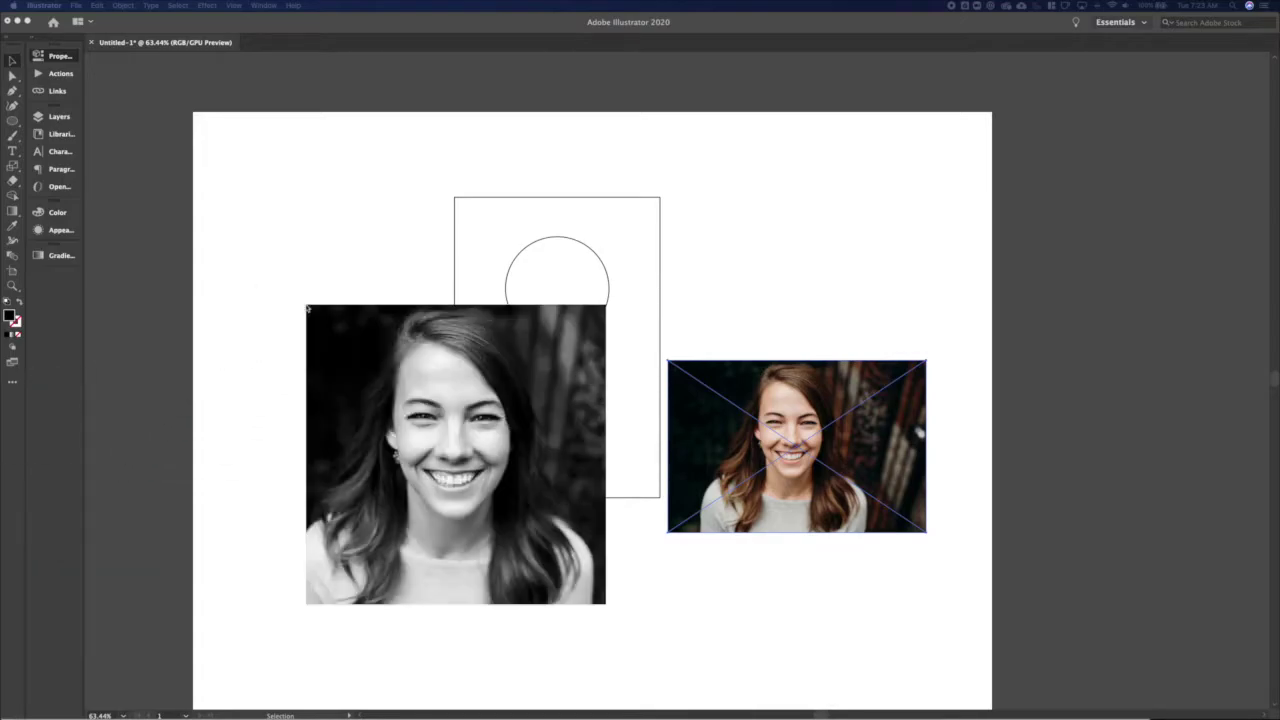
pyautogui.press('Delete')
# Shrink the black-and-white photo and move it just right of the page
pyautogui.click(588, 332)
pyautogui.moveTo(588, 332); pyautogui.dragTo(541, 375)
pyautogui.press('v')
pyautogui.moveTo(520, 414); pyautogui.dragTo(1046, 216)
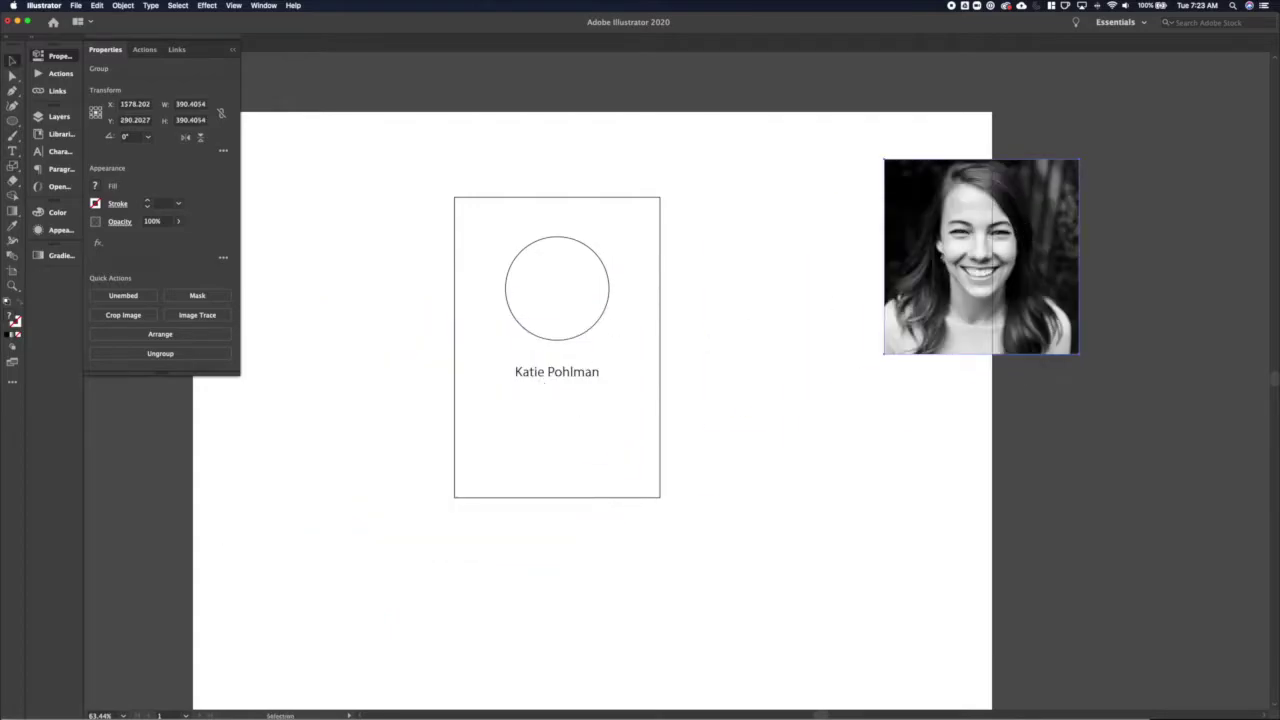
# Add 'UX Designer' at 16 px, centred beneath the name
pyautogui.press('t')
pyautogui.click(537, 403)
pyautogui.write('UX')
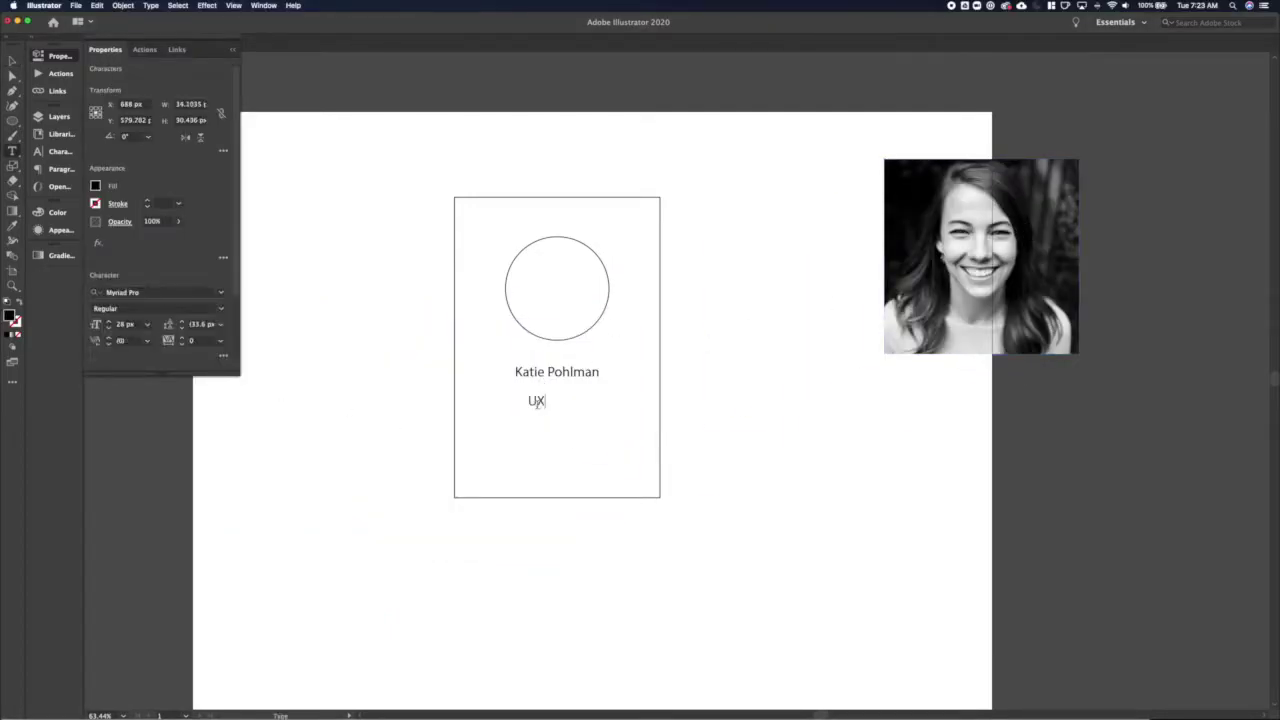
pyautogui.write(' Designer')
pyautogui.press('super+a')
pyautogui.press('super+shift+comma')
pyautogui.press('super+shift+comma')
pyautogui.press('super+shift+comma')
pyautogui.press('super+shift+comma')
pyautogui.press('super+shift+comma')
pyautogui.press('super+shift+comma')
pyautogui.press('super+shift+comma')
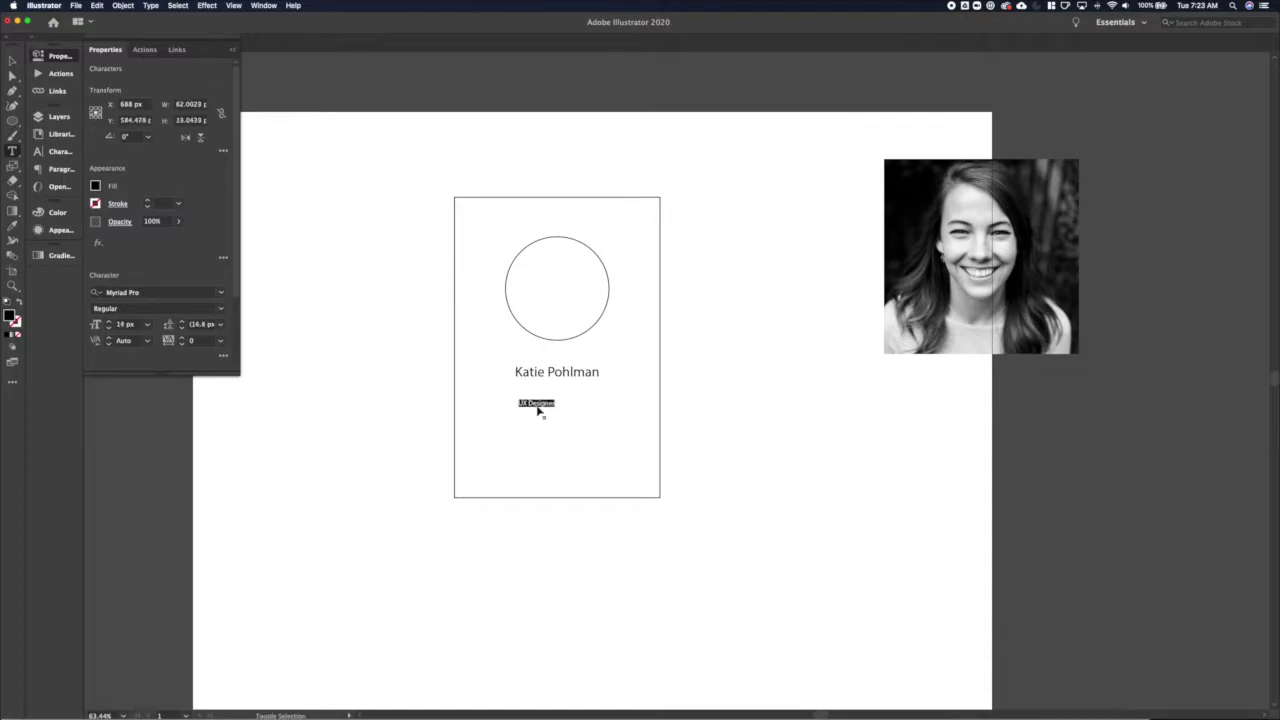
pyautogui.press('Escape')
pyautogui.press('super+shift+period')
pyautogui.moveTo(537, 403); pyautogui.dragTo(556, 392)
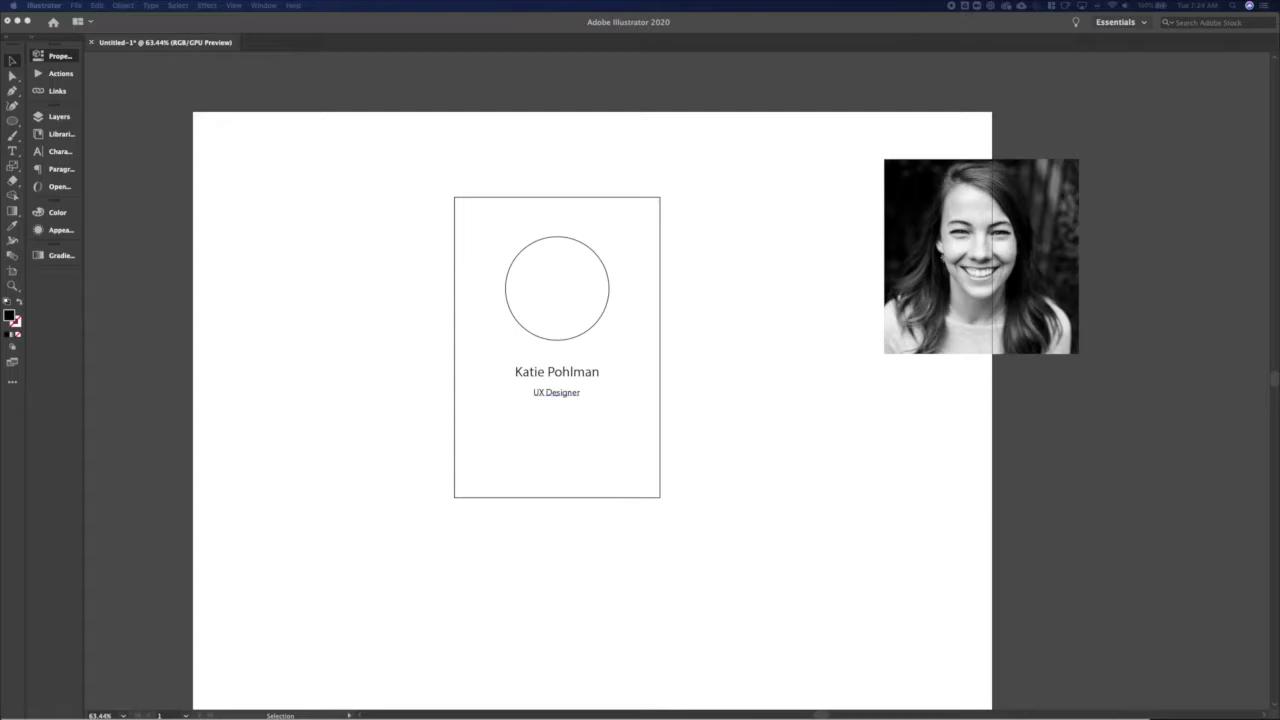
# Paste the bio into a new area text box and set it in Aglet Slab
pyautogui.press('t')
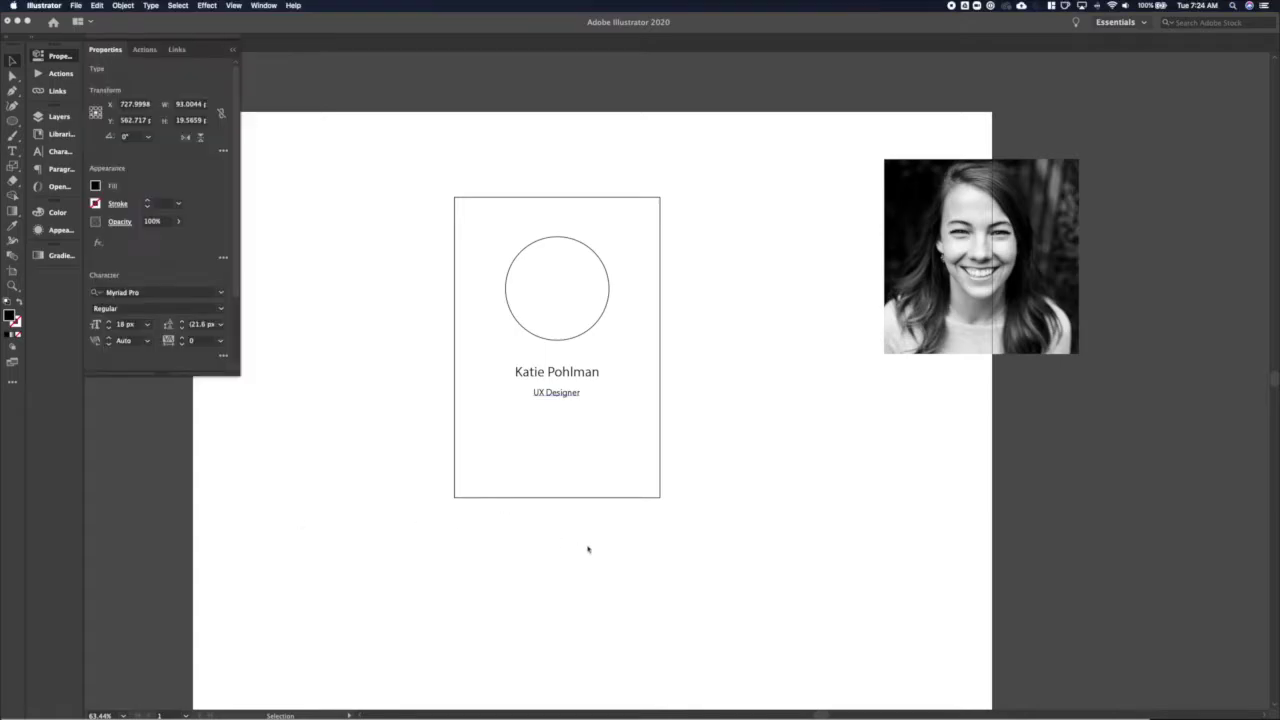
pyautogui.moveTo(723, 376); pyautogui.dragTo(894, 557)
pyautogui.press('Escape')
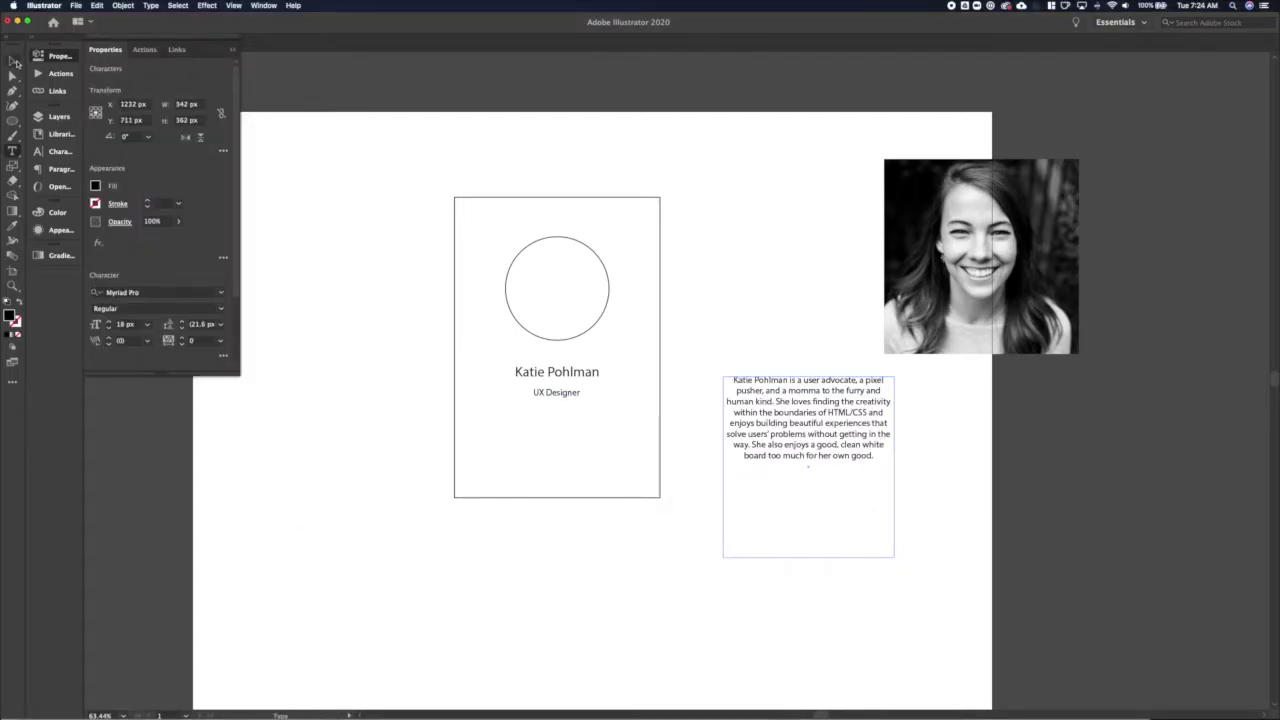
pyautogui.press('cmd+alt+shift+m')
pyautogui.write('aglet')
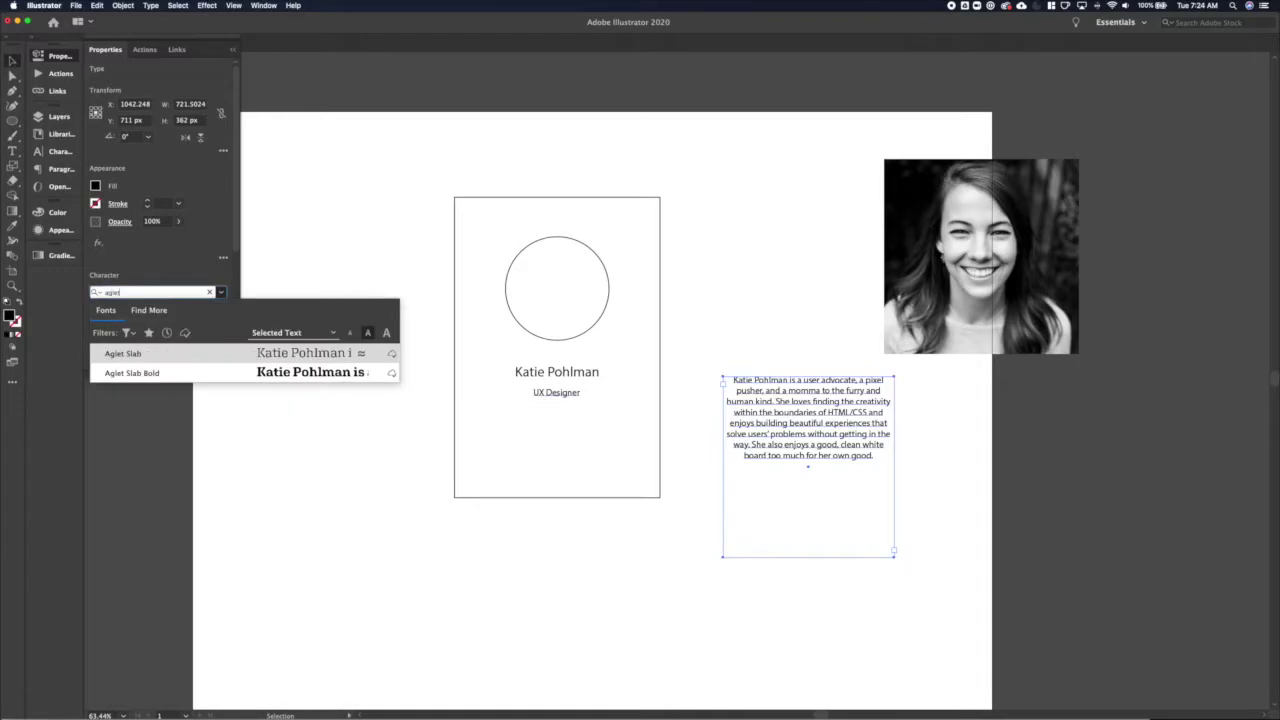
pyautogui.press('Return')
# Change the name's font to DINPro-Bold
pyautogui.click(530, 372)
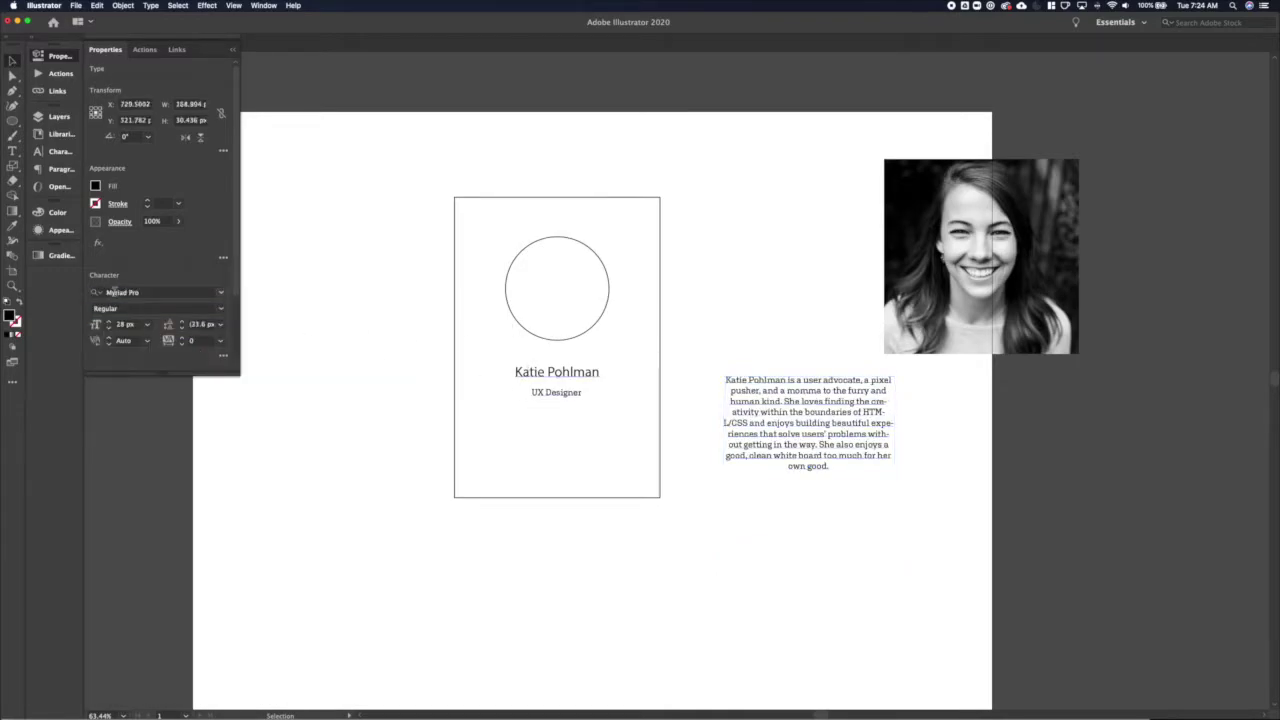
pyautogui.press('cmd+alt+shift+m')
pyautogui.write('din')
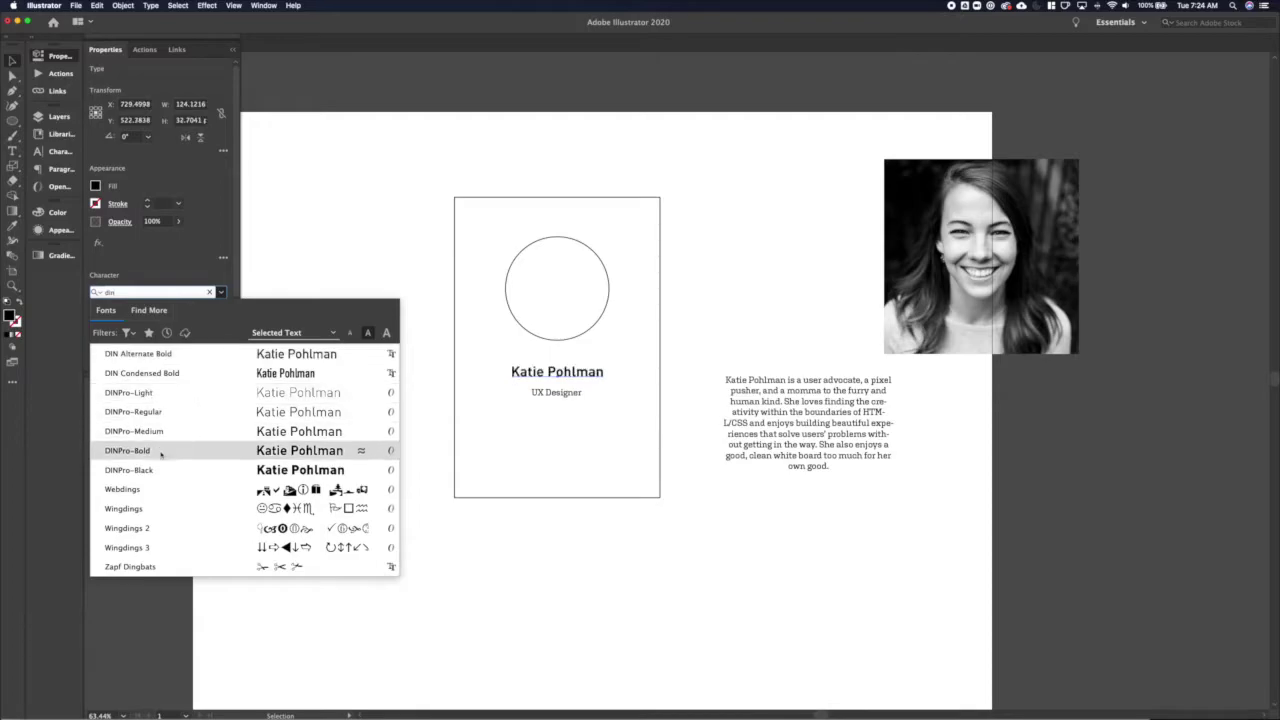
pyautogui.click(160, 451)
# Move the bio paragraph into the card under the job title
pyautogui.click(443, 400)
pyautogui.moveTo(774, 409); pyautogui.dragTo(530, 456)
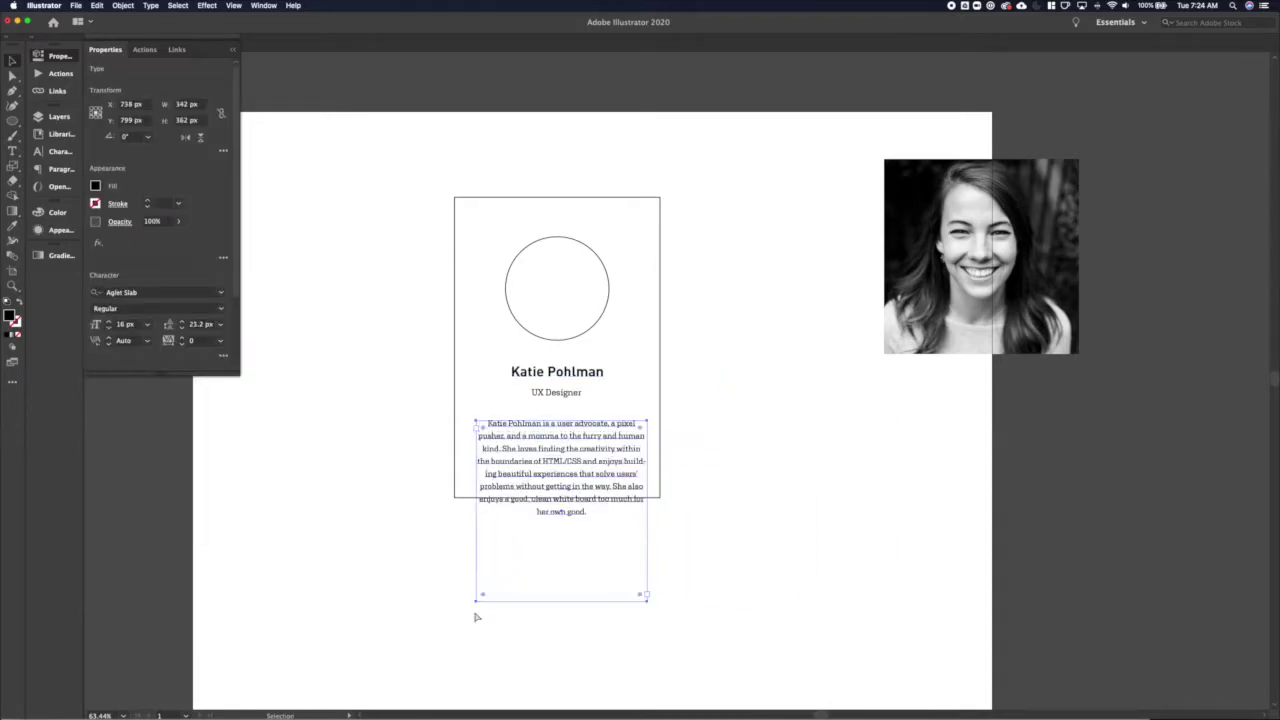
pyautogui.press('a')
pyautogui.click(646, 600)
# Shorten the bio text box and extend the card's bottom edge below it
pyautogui.moveTo(474, 606); pyautogui.dragTo(477, 522)
pyautogui.click(463, 503)
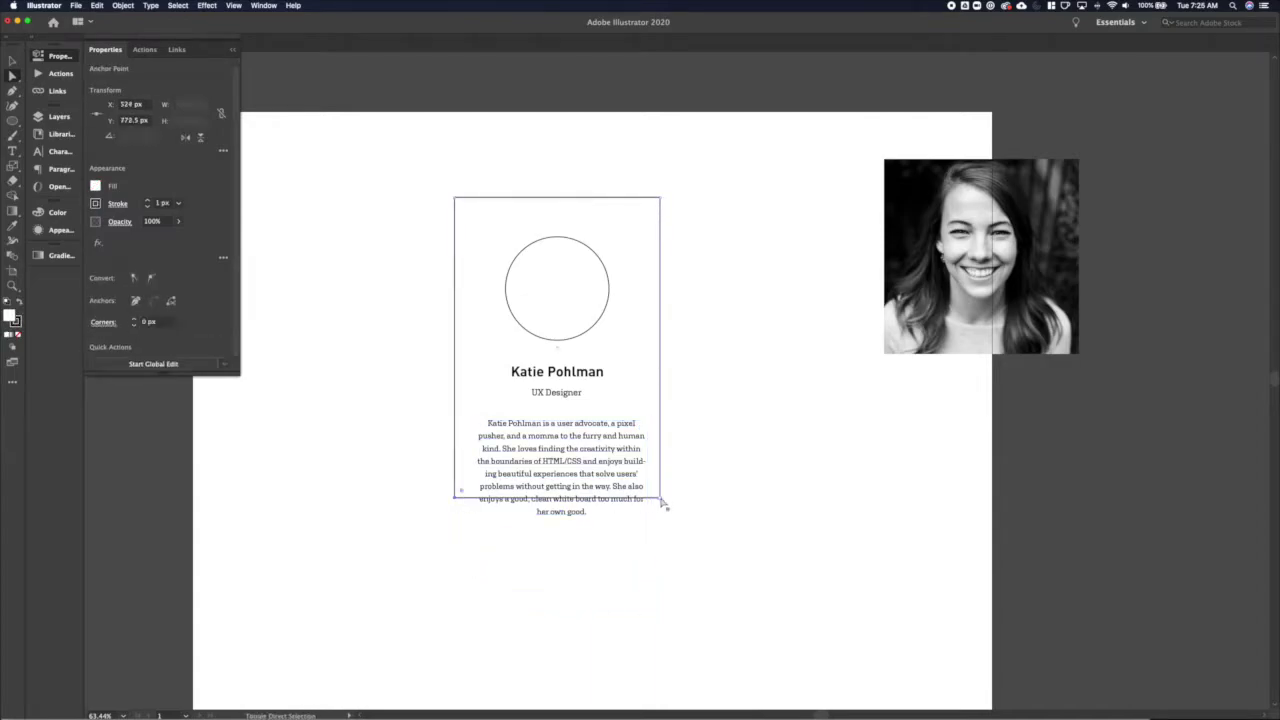
pyautogui.moveTo(660, 498); pyautogui.dragTo(660, 563)
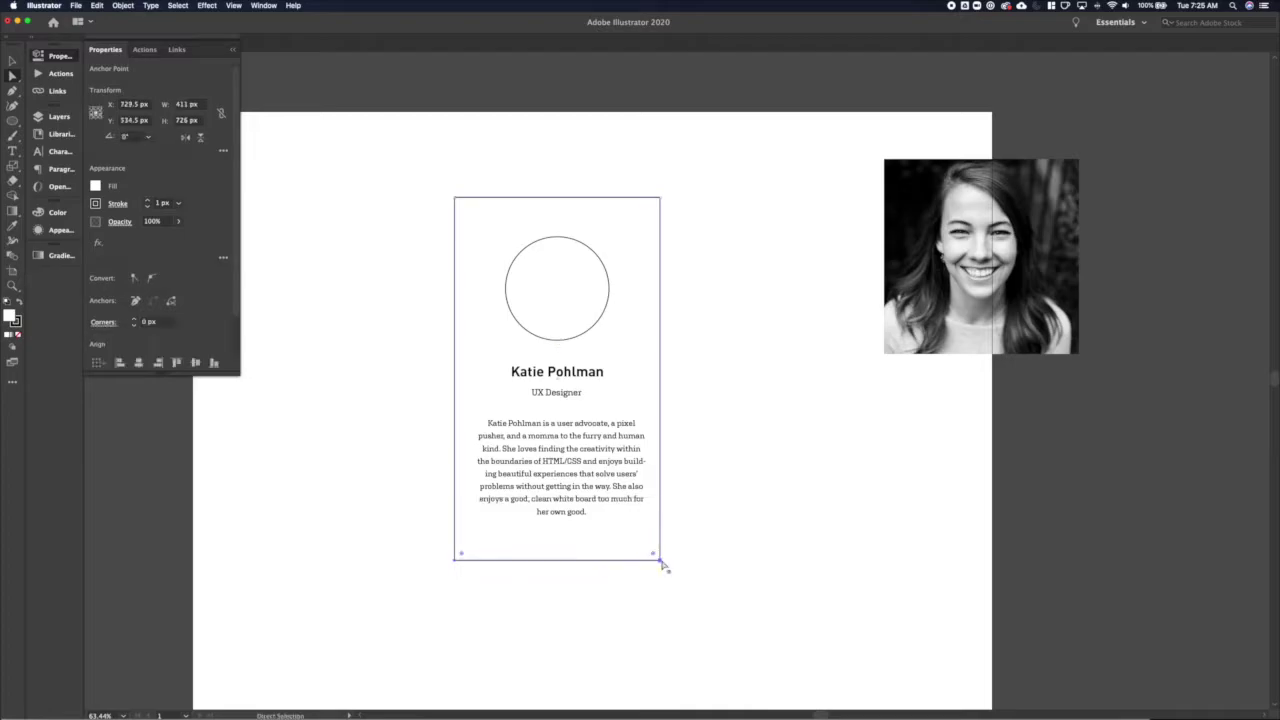
pyautogui.click(711, 454)
# Clip the headshot into the card's circle and scale it down to fit
pyautogui.press('v')
pyautogui.click(563, 360)
pyautogui.moveTo(939, 219); pyautogui.dragTo(520, 252)
pyautogui.rightClick(525, 255)
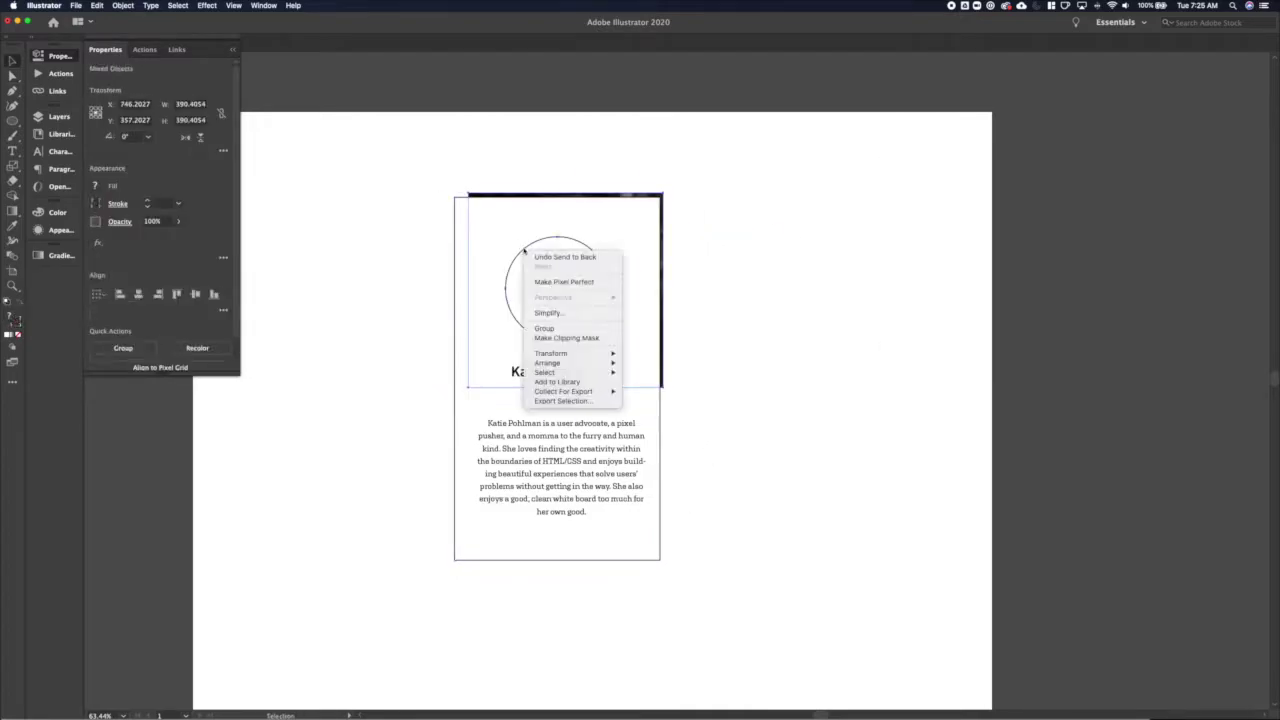
pyautogui.click(570, 339)
pyautogui.click(225, 68)
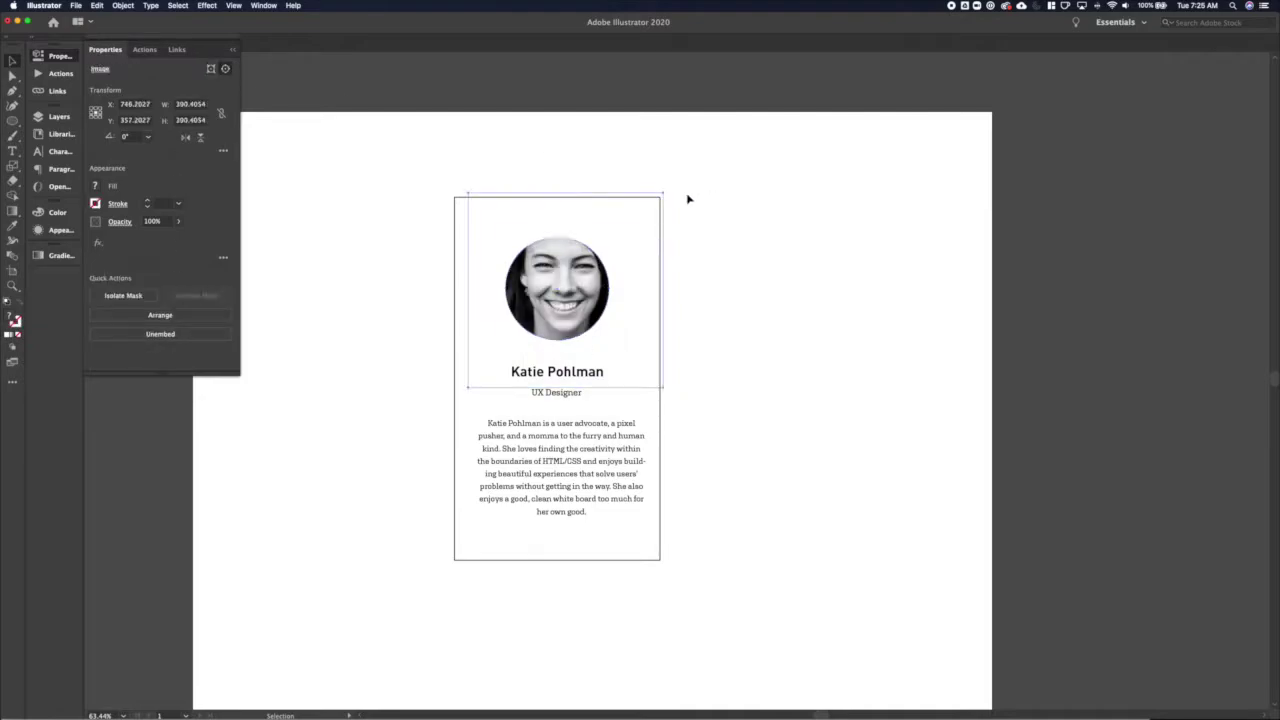
pyautogui.press('s')
pyautogui.moveTo(686, 197); pyautogui.dragTo(628, 229)
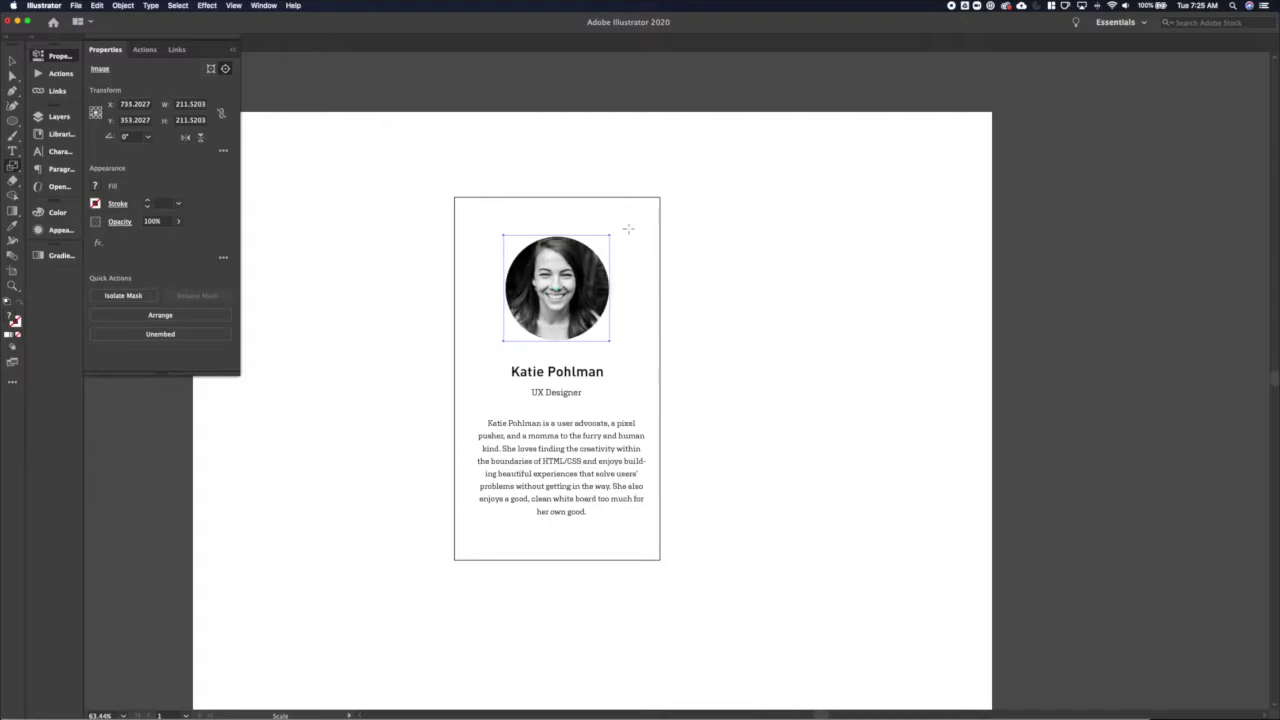
pyautogui.press('v')
pyautogui.click(722, 282)
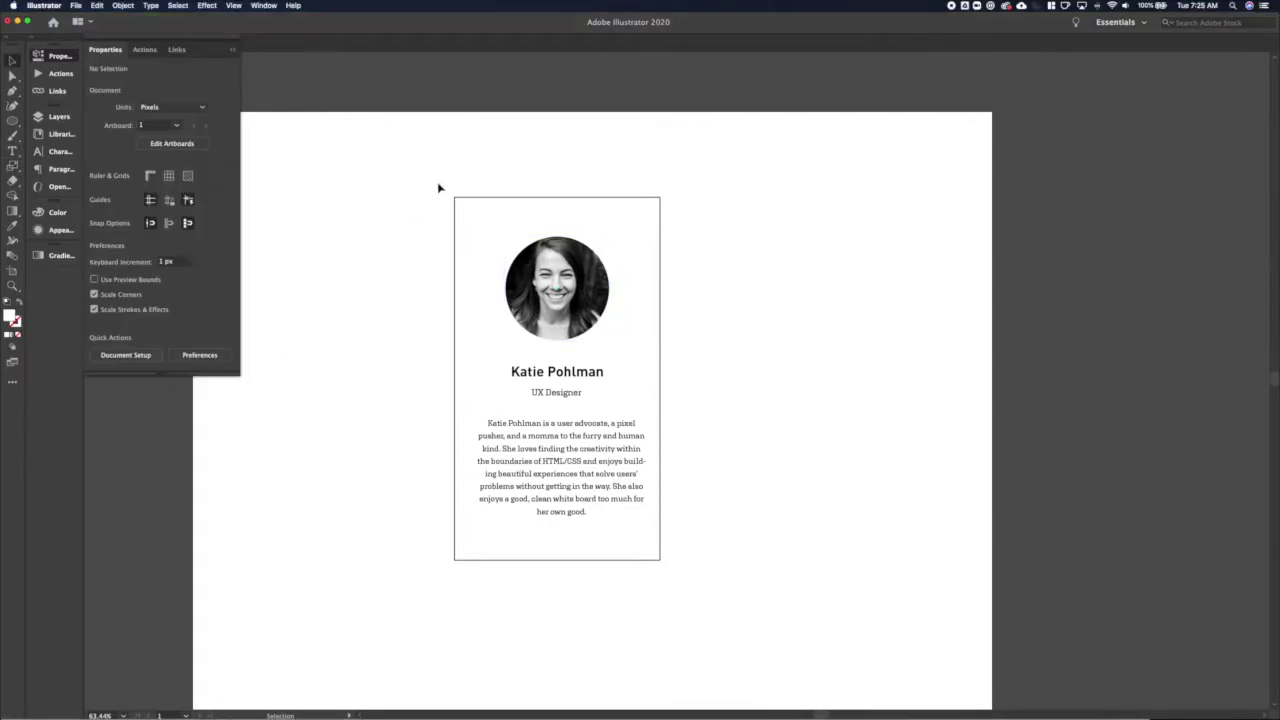
pyautogui.click(456, 200)
# Remove the card's outline and fill it with dark grey #252525
pyautogui.click(158, 204)
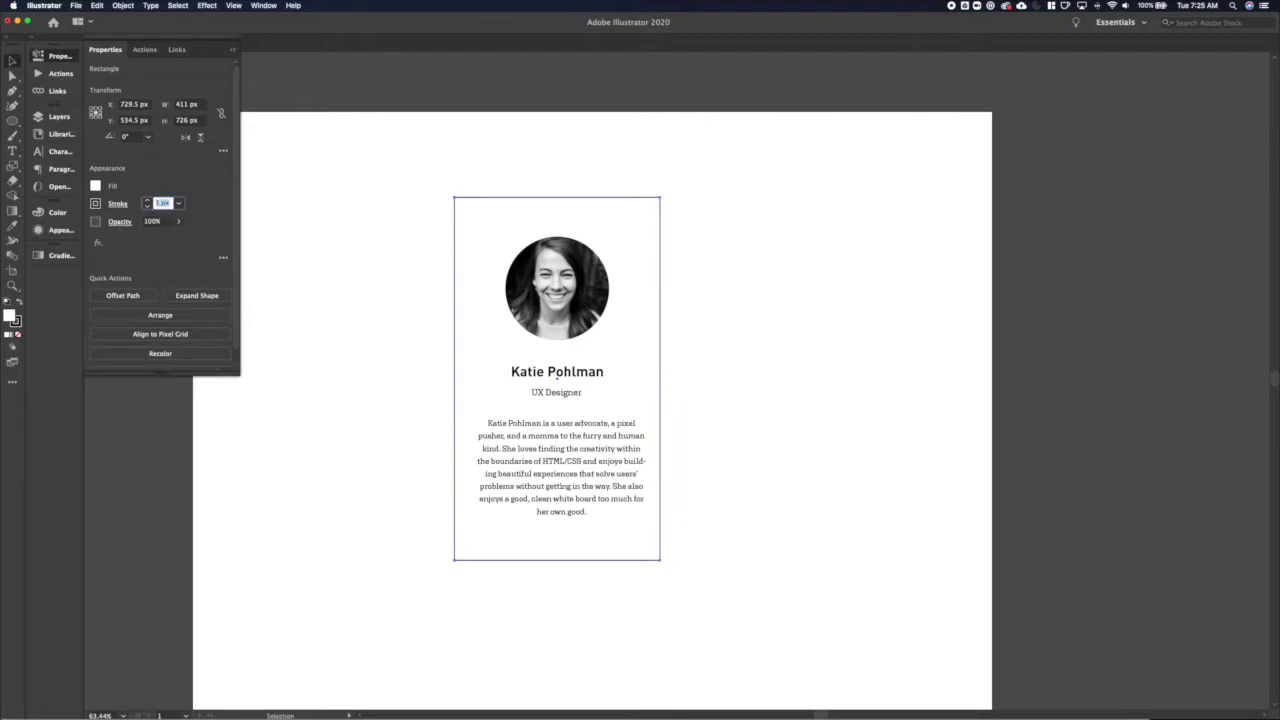
pyautogui.write('0')
pyautogui.press('Return')
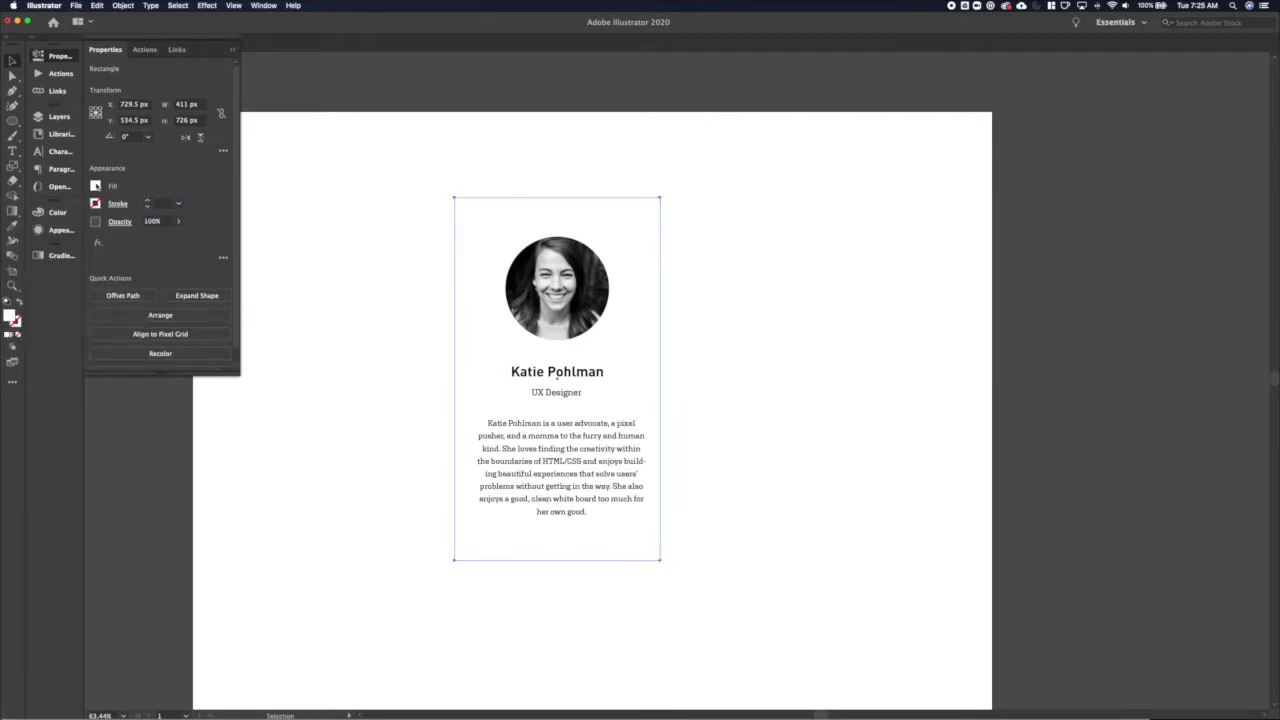
pyautogui.click(95, 186)
pyautogui.click(57, 212)
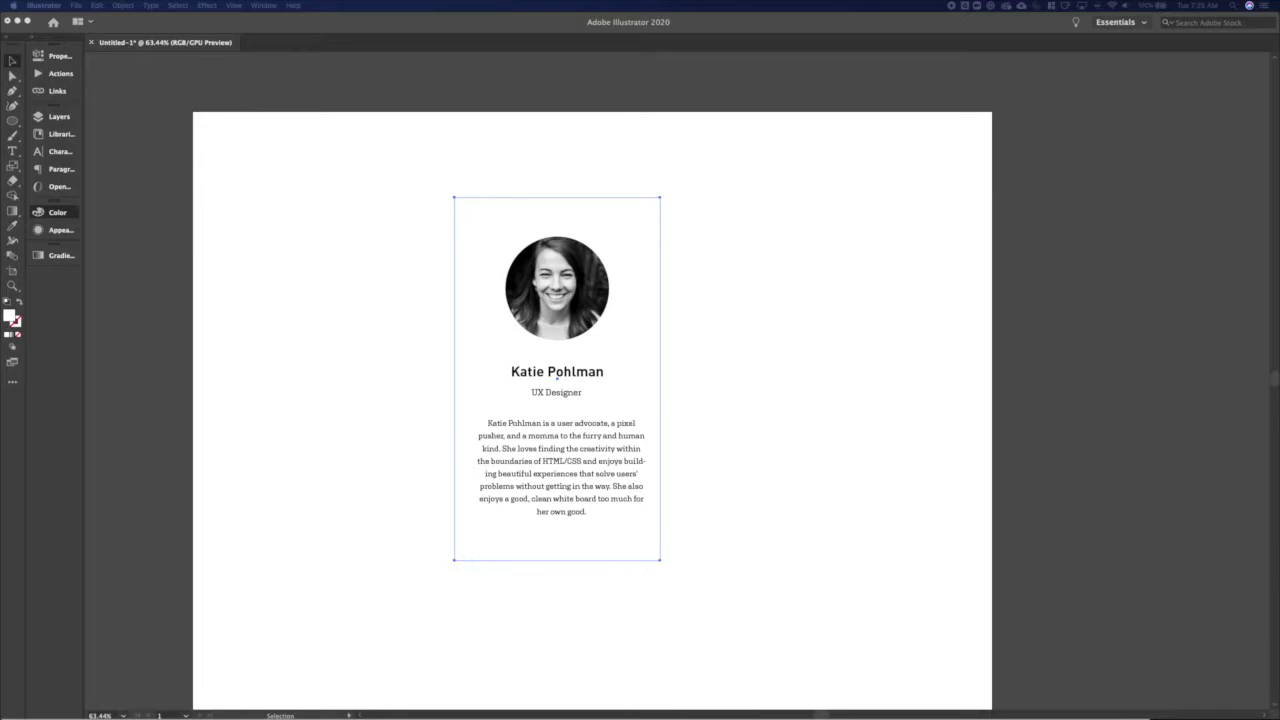
pyautogui.click(57, 212)
pyautogui.doubleClick(200, 289)
pyautogui.write('252525')
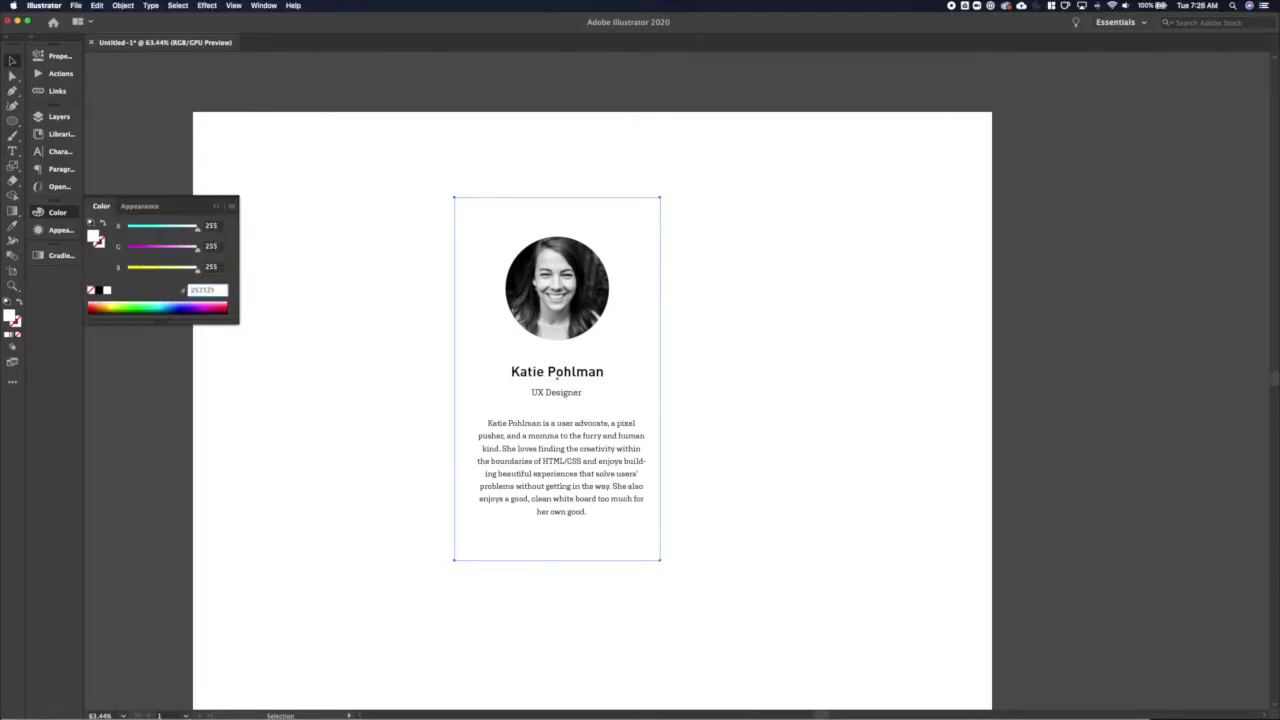
pyautogui.press('Return')
# Turn the card's text white
pyautogui.click(537, 434)
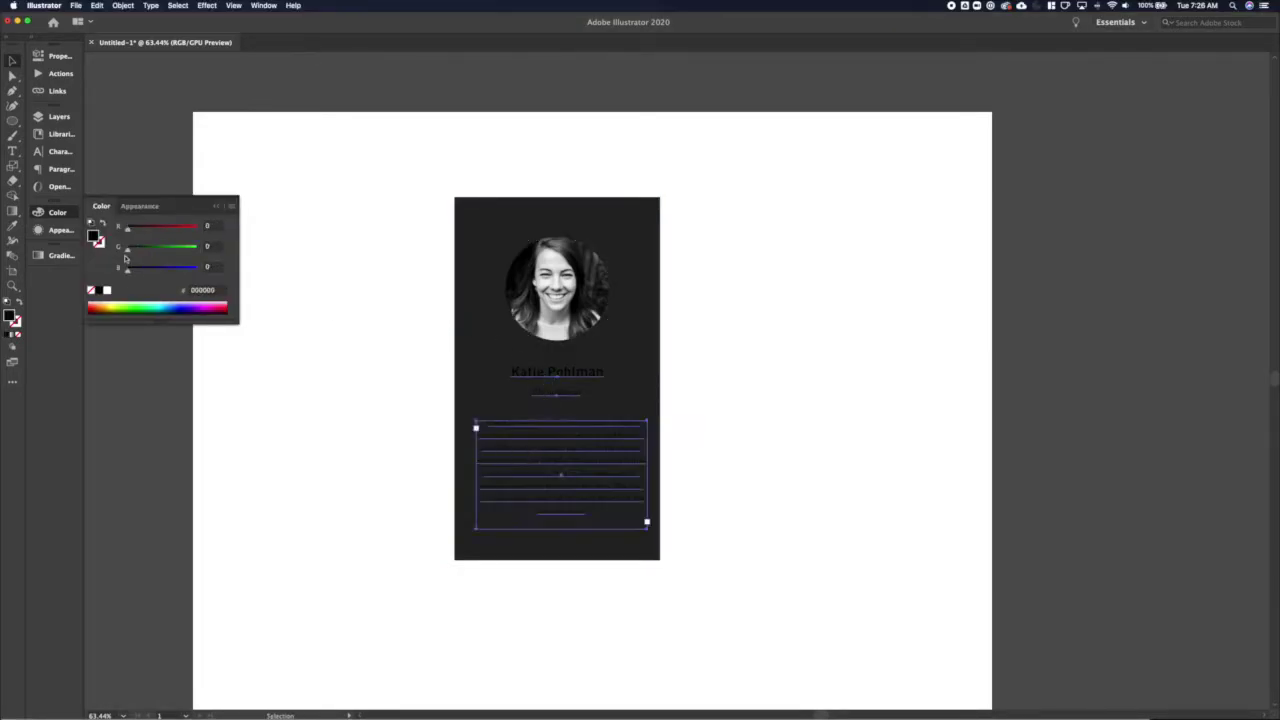
pyautogui.click(107, 290)
pyautogui.click(283, 426)
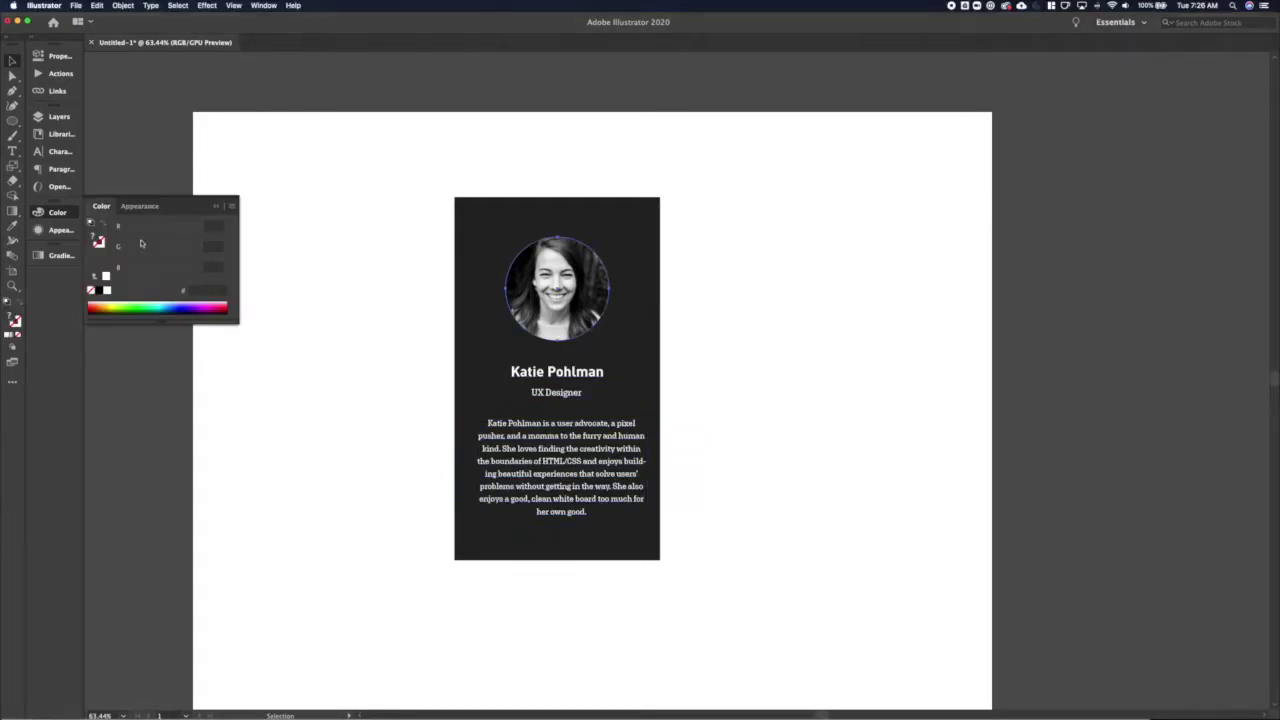
# Ring the circular headshot with a 4 px yellow #FFD503 stroke
pyautogui.click(57, 56)
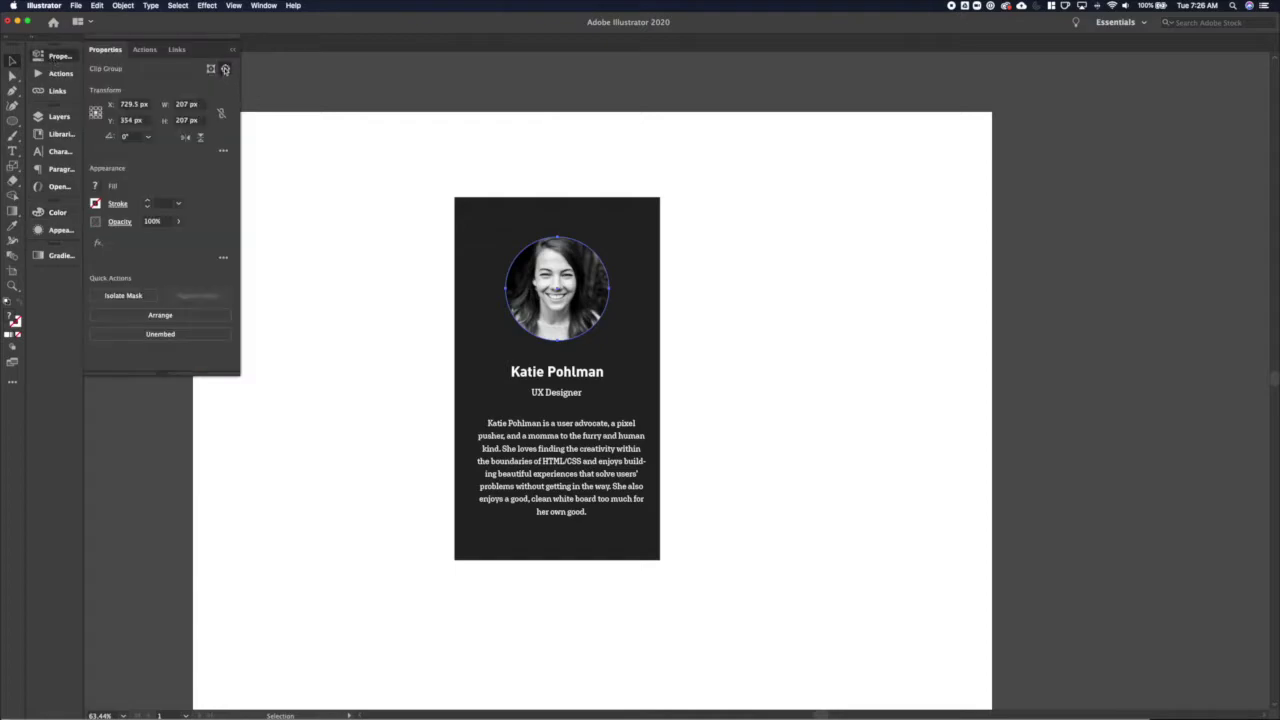
pyautogui.click(95, 204)
pyautogui.click(146, 196)
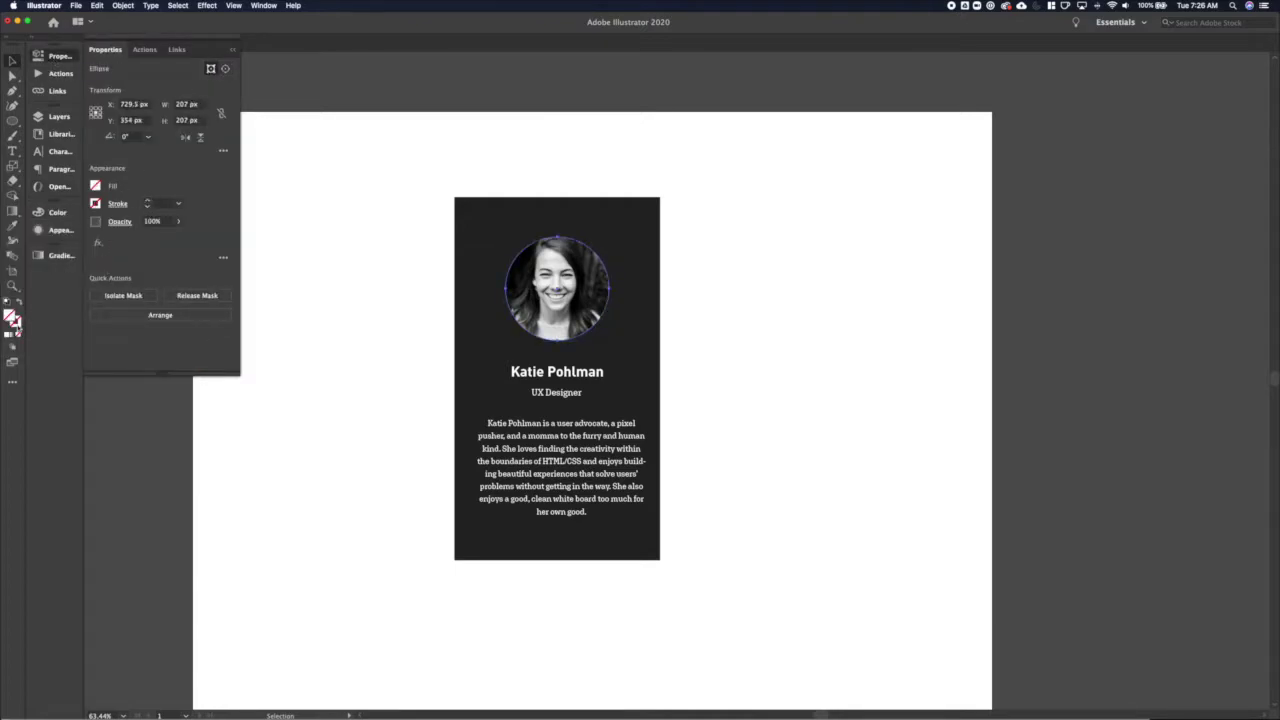
pyautogui.doubleClick(14, 318)
pyautogui.write('FFD503')
pyautogui.press('Return')
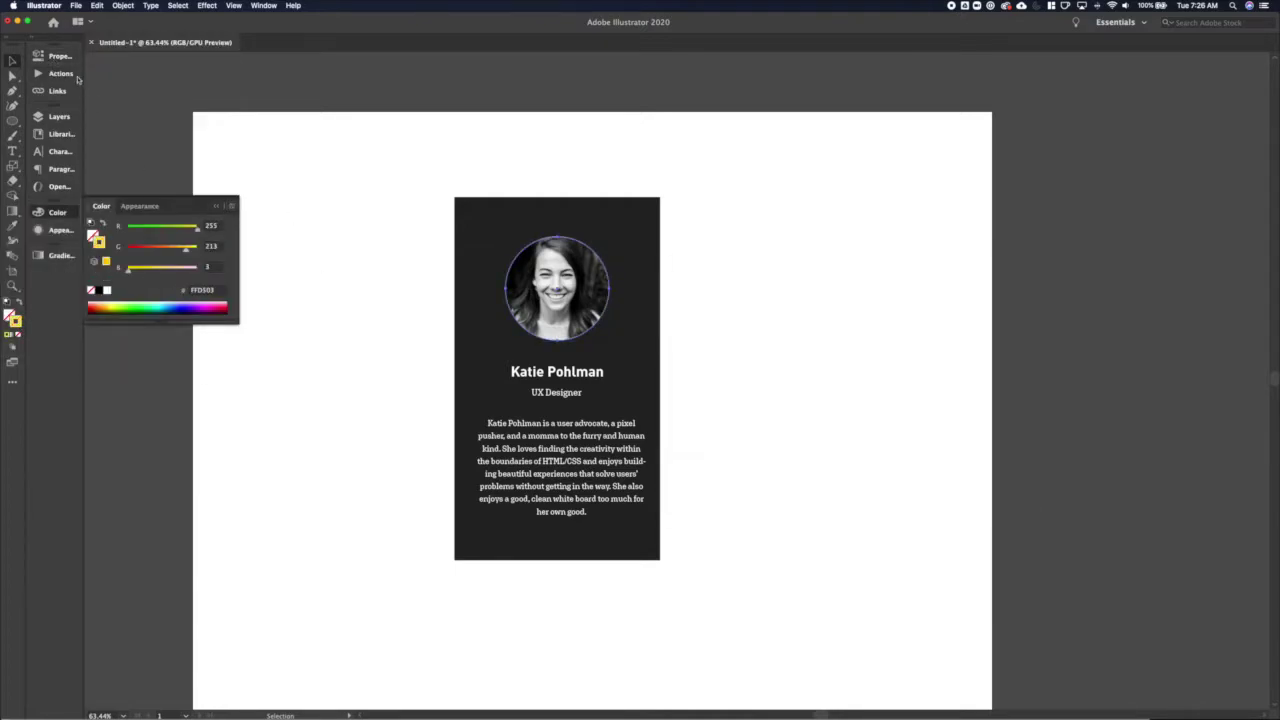
pyautogui.click(57, 56)
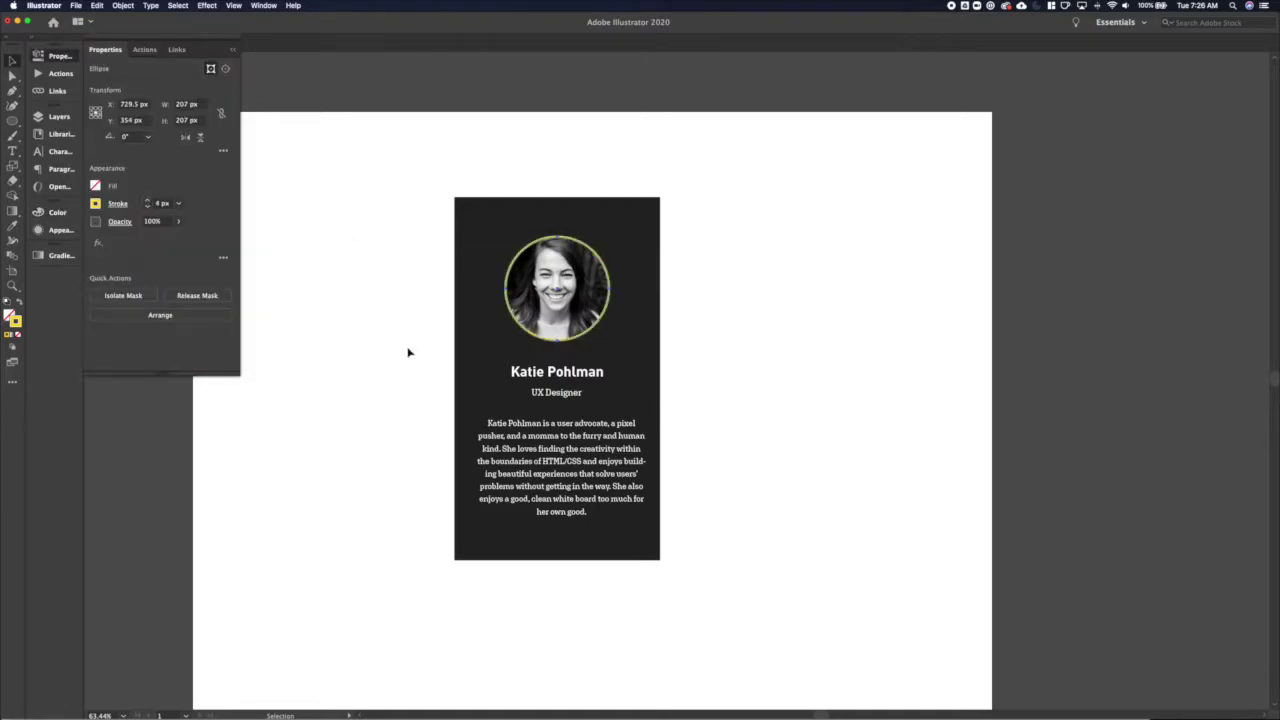
pyautogui.click(382, 355)
pyautogui.click(505, 472)
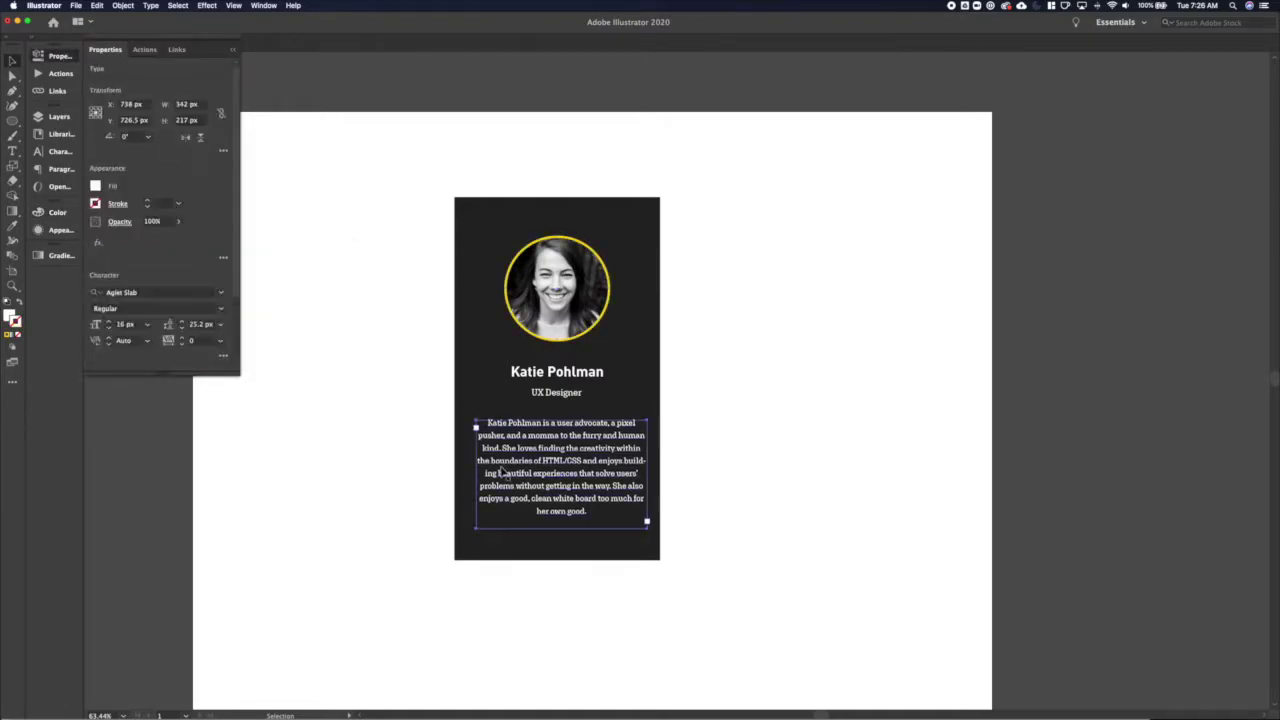
pyautogui.click(363, 511)
# Undo the last change and turn off hyphenation for the bio paragraph
pyautogui.press('super+z')
pyautogui.scroll(-3, 233, 337)
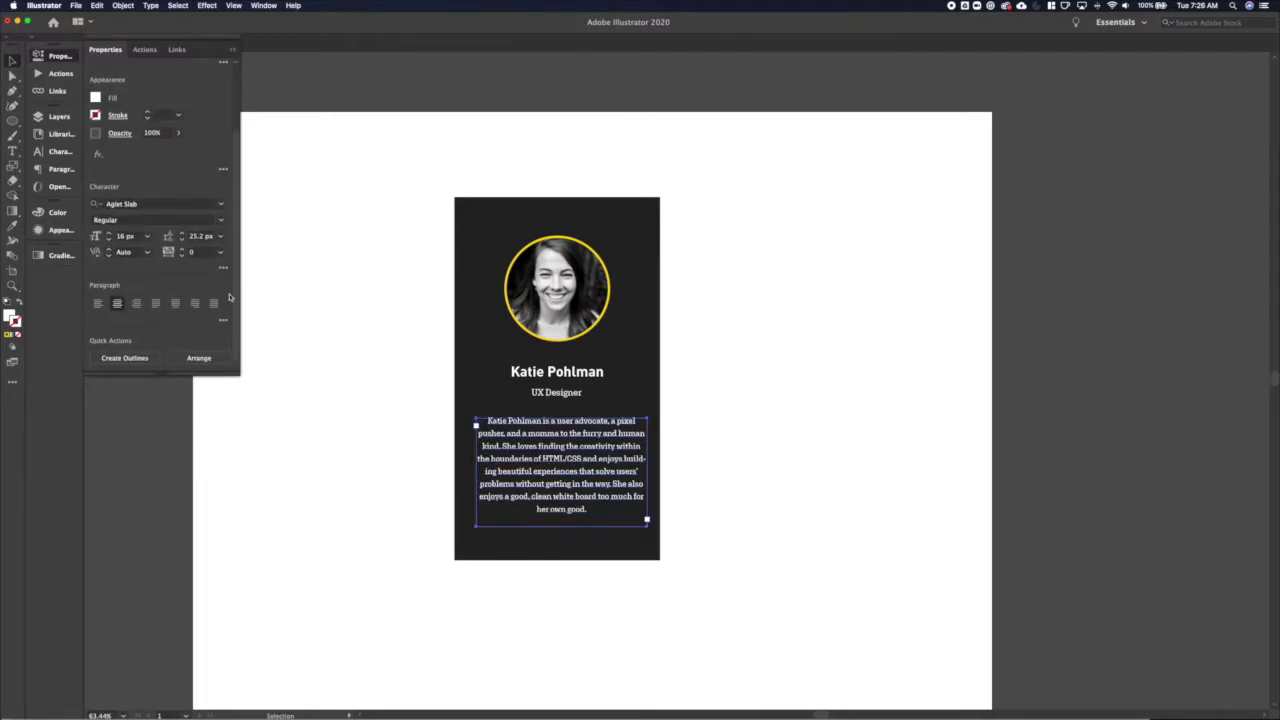
pyautogui.click(223, 320)
pyautogui.click(93, 421)
pyautogui.click(414, 466)
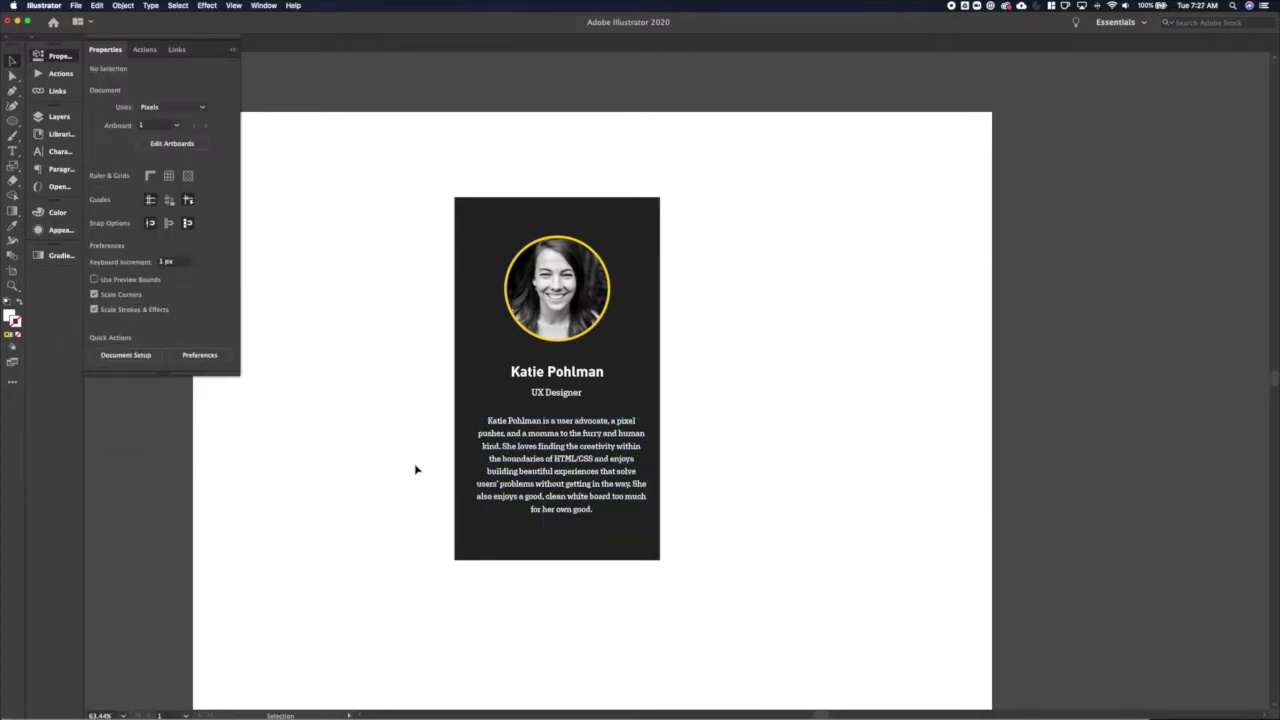
pyautogui.click(480, 512)
# Narrow the bio frame by nudging its left anchor, then nudge the bio up
pyautogui.press('a')
pyautogui.click(478, 526)
pyautogui.press('Right')
pyautogui.press('Right')
pyautogui.press('Right')
pyautogui.press('Right')
pyautogui.press('Right')
pyautogui.press('Right')
pyautogui.press('Right')
pyautogui.press('Right')
pyautogui.press('Right')
pyautogui.press('Right')
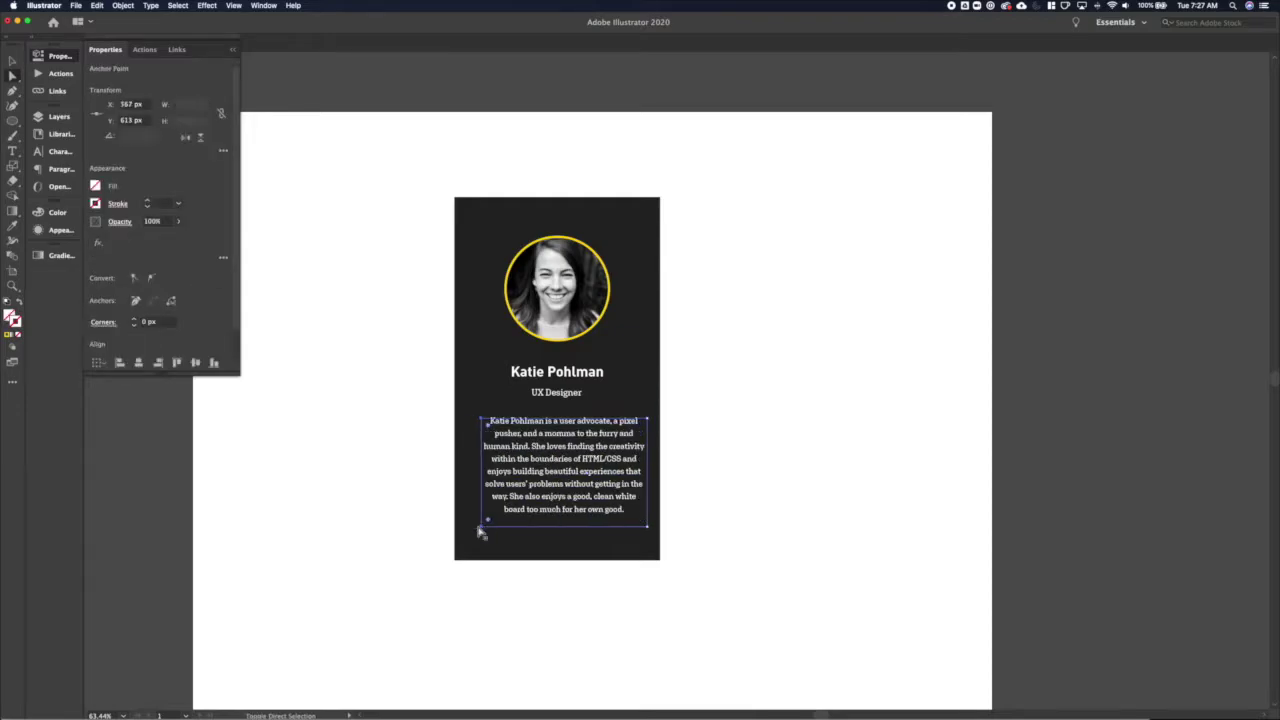
pyautogui.press('super+shift+a')
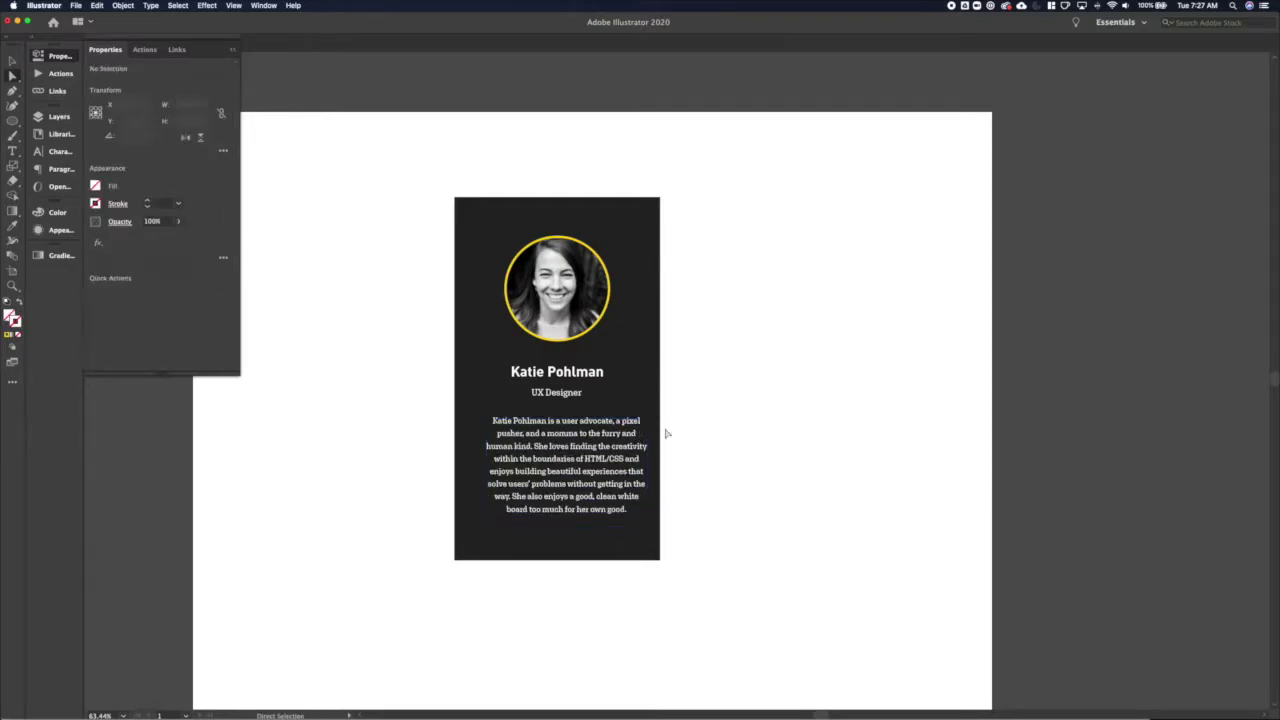
pyautogui.press('v')
pyautogui.press('super+a')
pyautogui.click(628, 457)
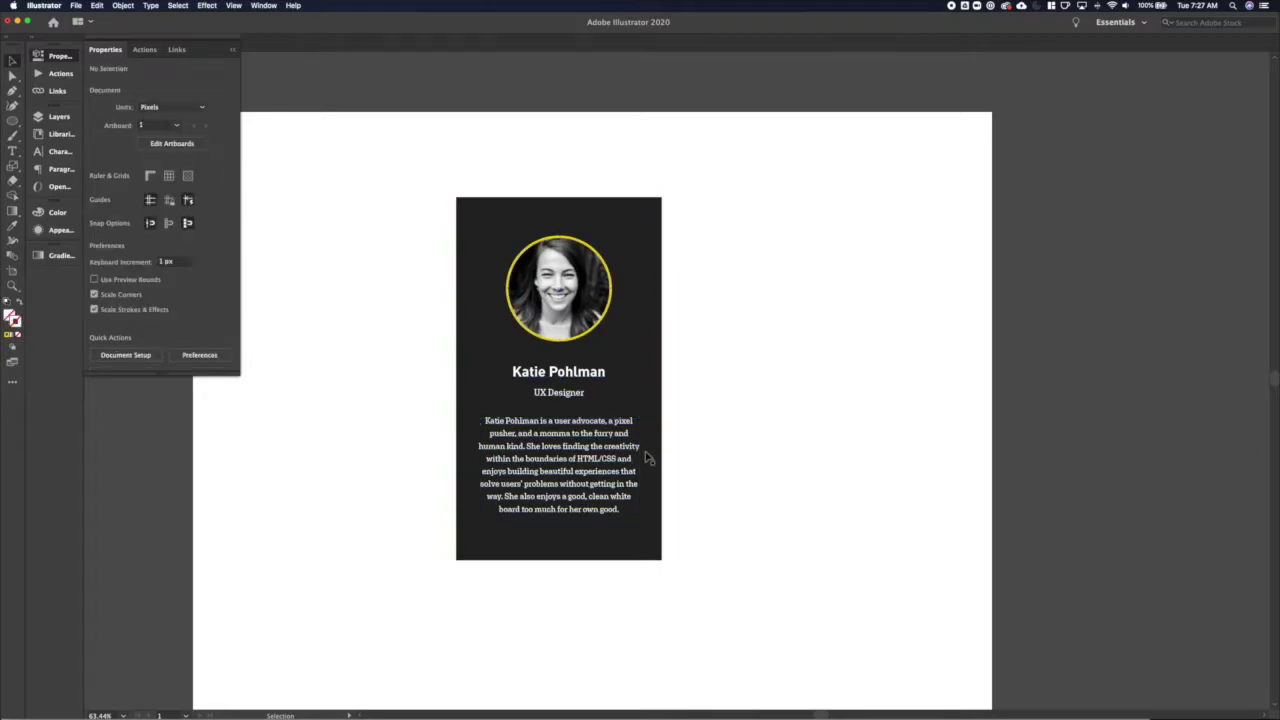
pyautogui.press('Up')
pyautogui.press('Up')
pyautogui.press('Up')
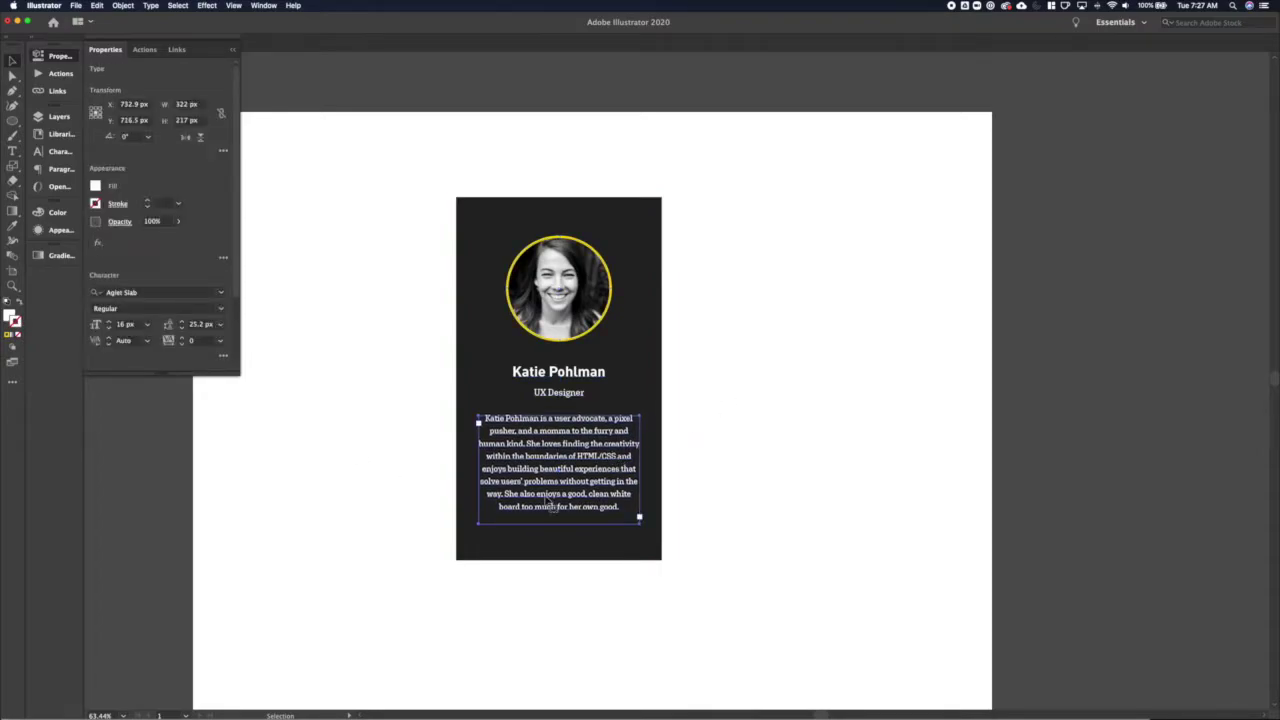
pyautogui.press('super+shift+a')
# Draw a small white circle below the bio
pyautogui.press('l')
pyautogui.moveTo(514, 530)
pyautogui.mouseDown()
pyautogui.moveTo(529, 544)
pyautogui.moveTo(591, 537)
pyautogui.mouseUp()
pyautogui.press('v')
# Add a third white circle and centre the circle row horizontally on the card
pyautogui.keyDown('shift'); pyautogui.click(566, 534); pyautogui.keyUp('shift')
pyautogui.press('super+shift+a')
pyautogui.moveTo(605, 595); pyautogui.dragTo(525, 540)
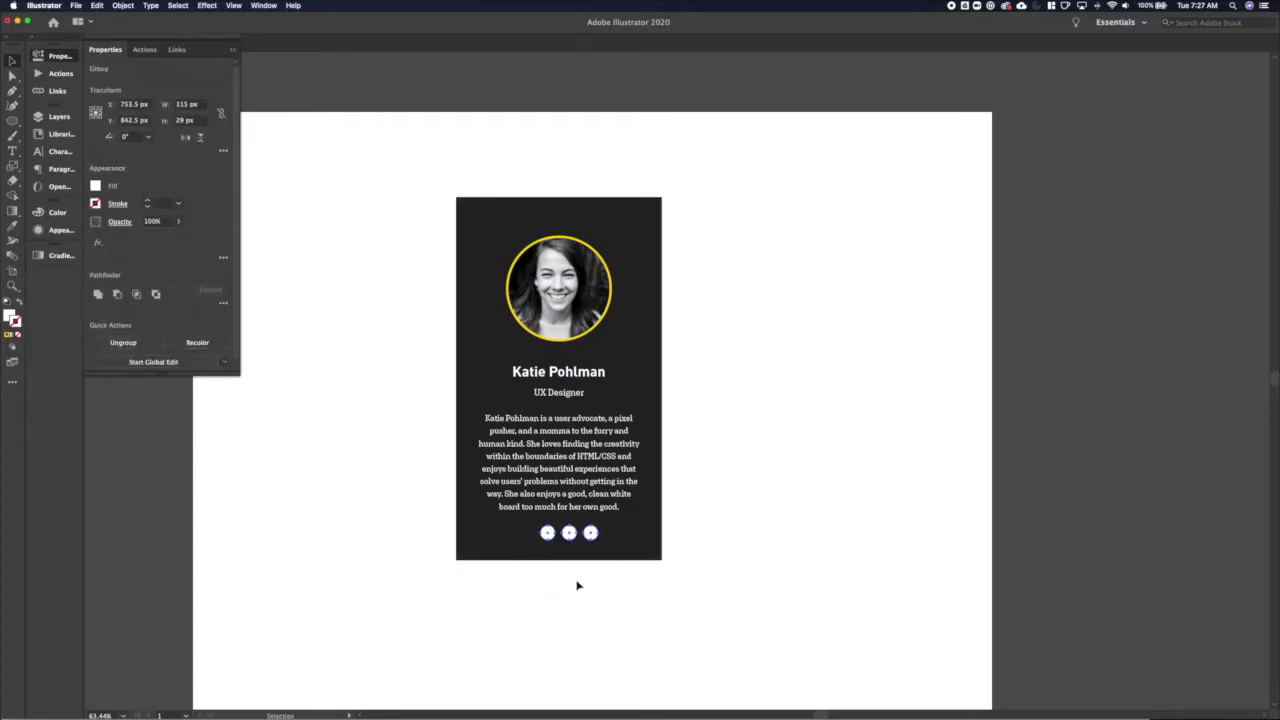
pyautogui.click(223, 310)
pyautogui.click(280, 450)
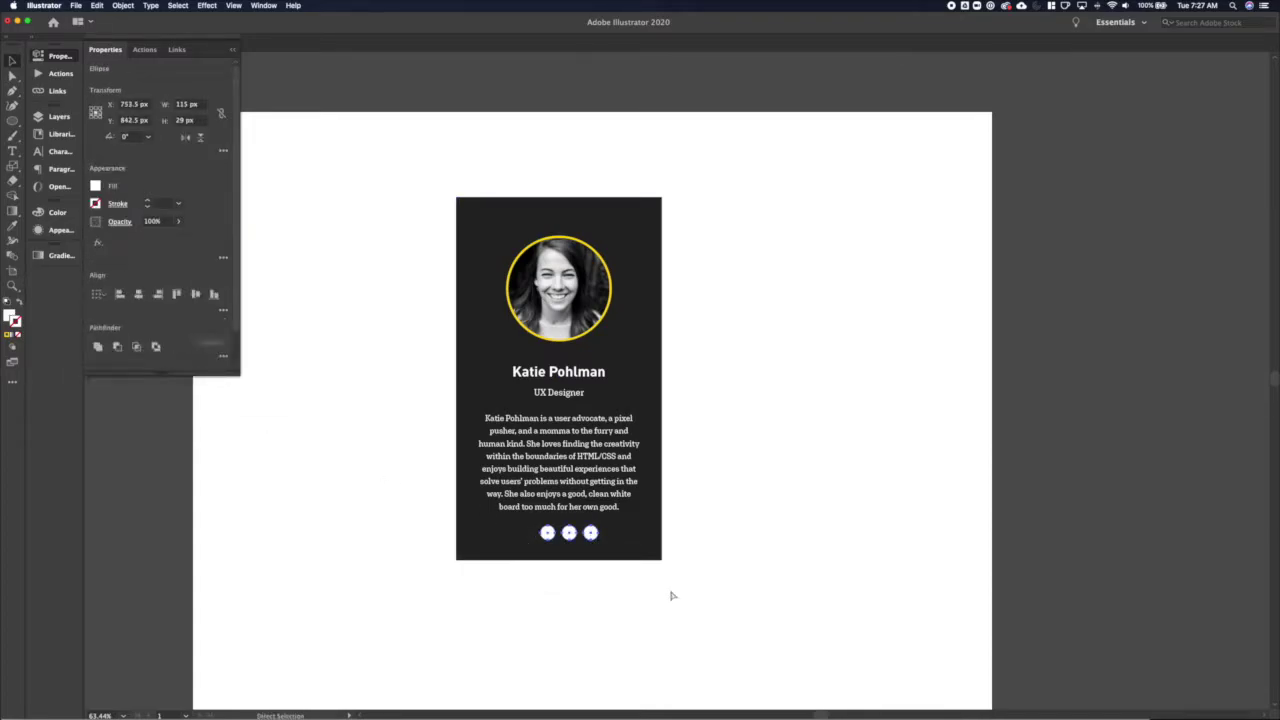
pyautogui.moveTo(617, 594); pyautogui.dragTo(467, 264)
pyautogui.click(138, 295)
pyautogui.click(446, 589)
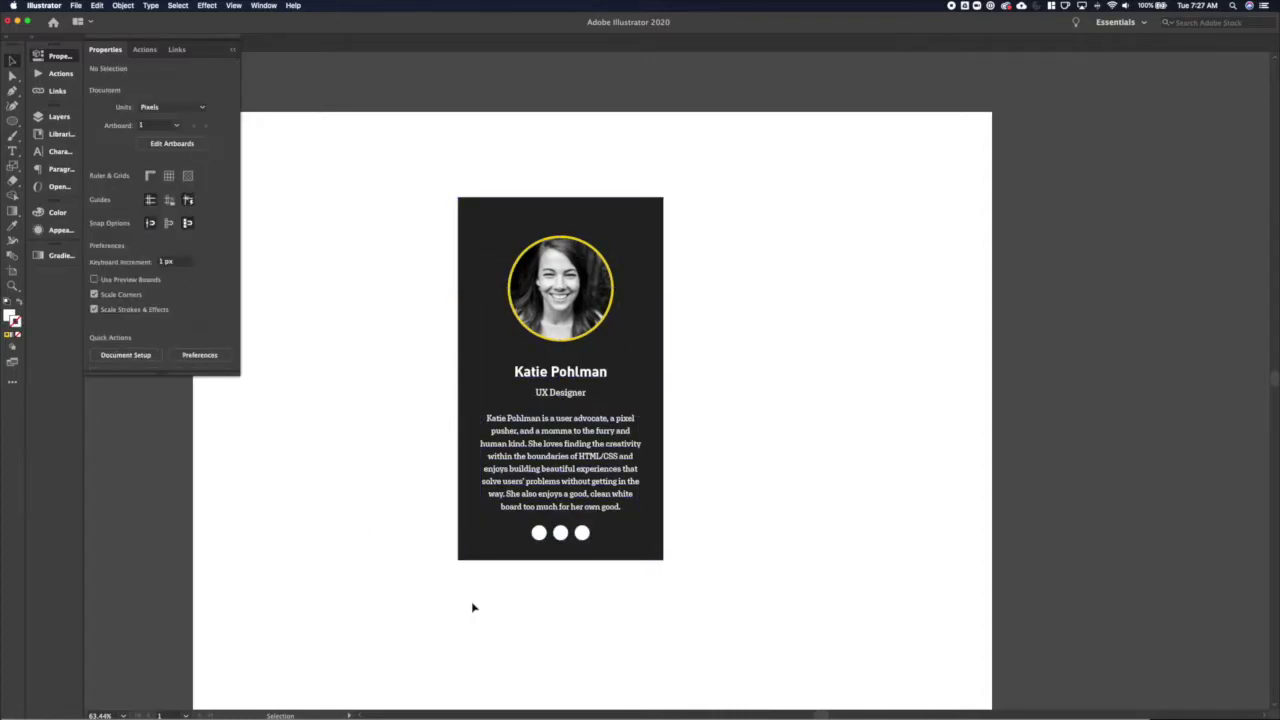
# Extend the card's bottom to 766 px tall and lower the circle row slightly
pyautogui.press('a')
pyautogui.click(458, 560)
pyautogui.moveTo(662, 560); pyautogui.dragTo(662, 580)
pyautogui.press('v')
pyautogui.click(670, 590)
pyautogui.click(585, 535)
pyautogui.moveTo(585, 535); pyautogui.dragTo(585, 540)
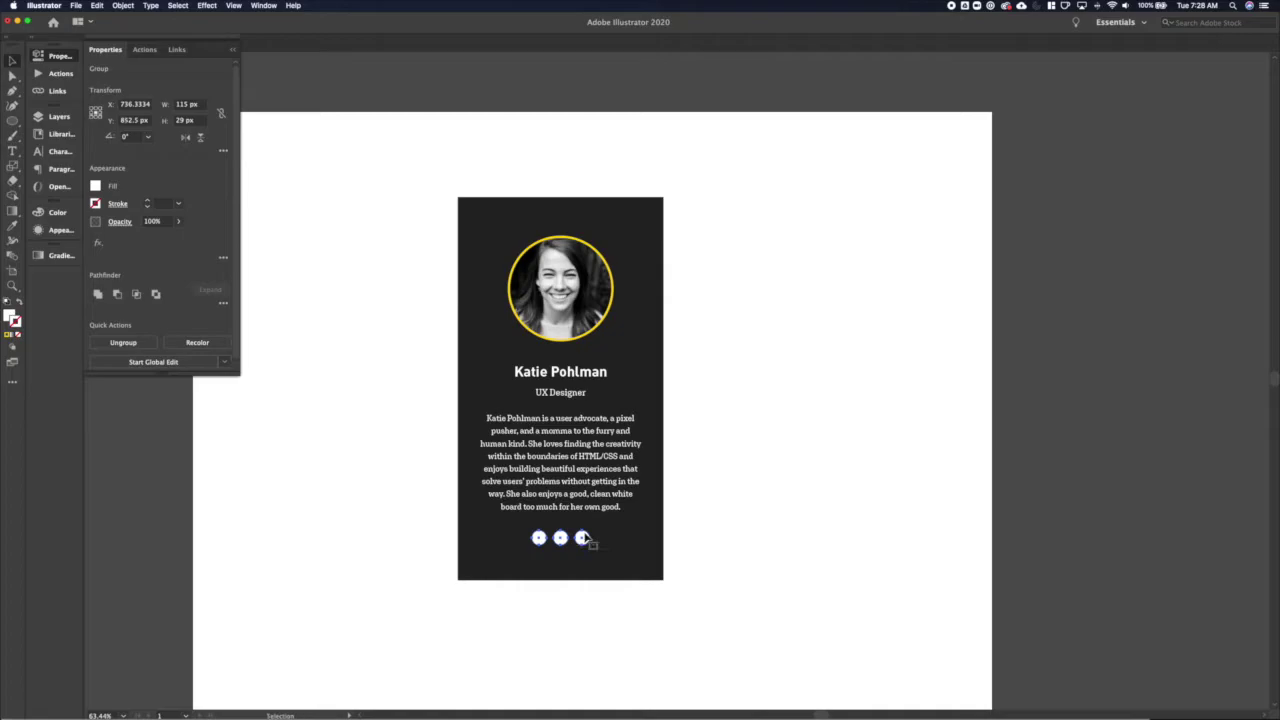
pyautogui.click(682, 504)
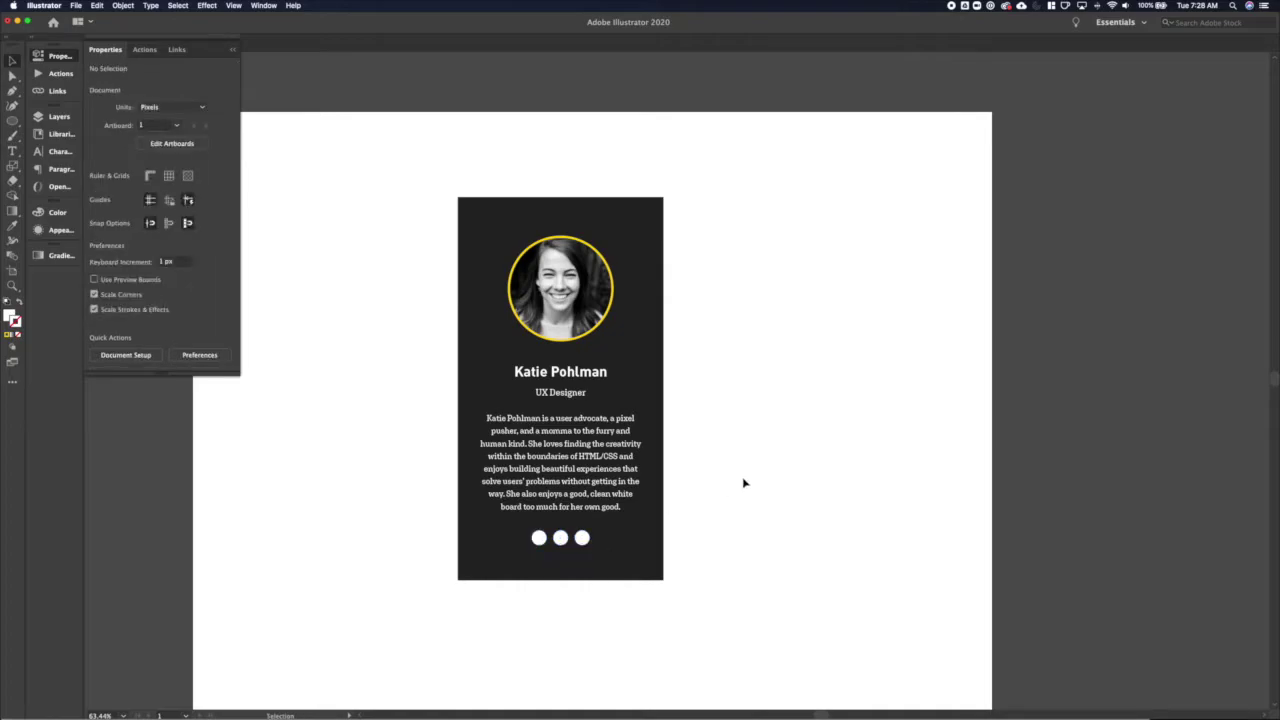
pyautogui.click(660, 268)
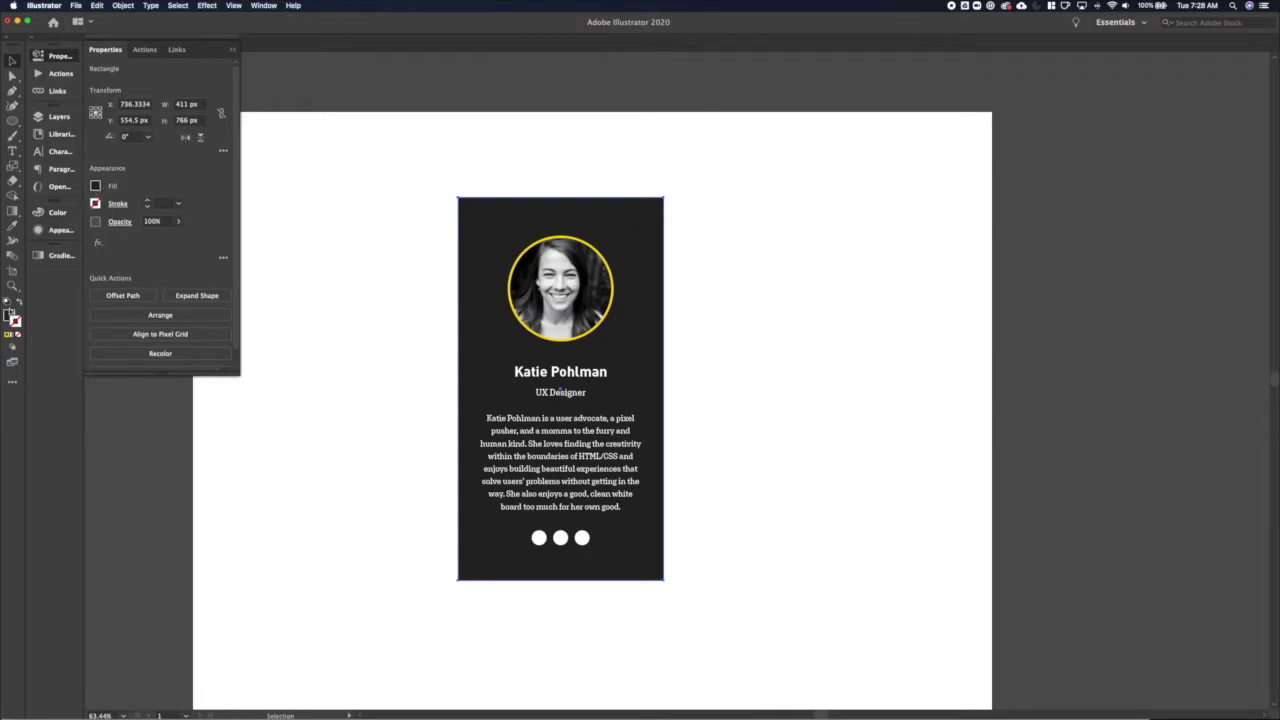
# Fill the card background with the library's brand yellow swatch
pyautogui.click(14, 321)
pyautogui.click(226, 378)
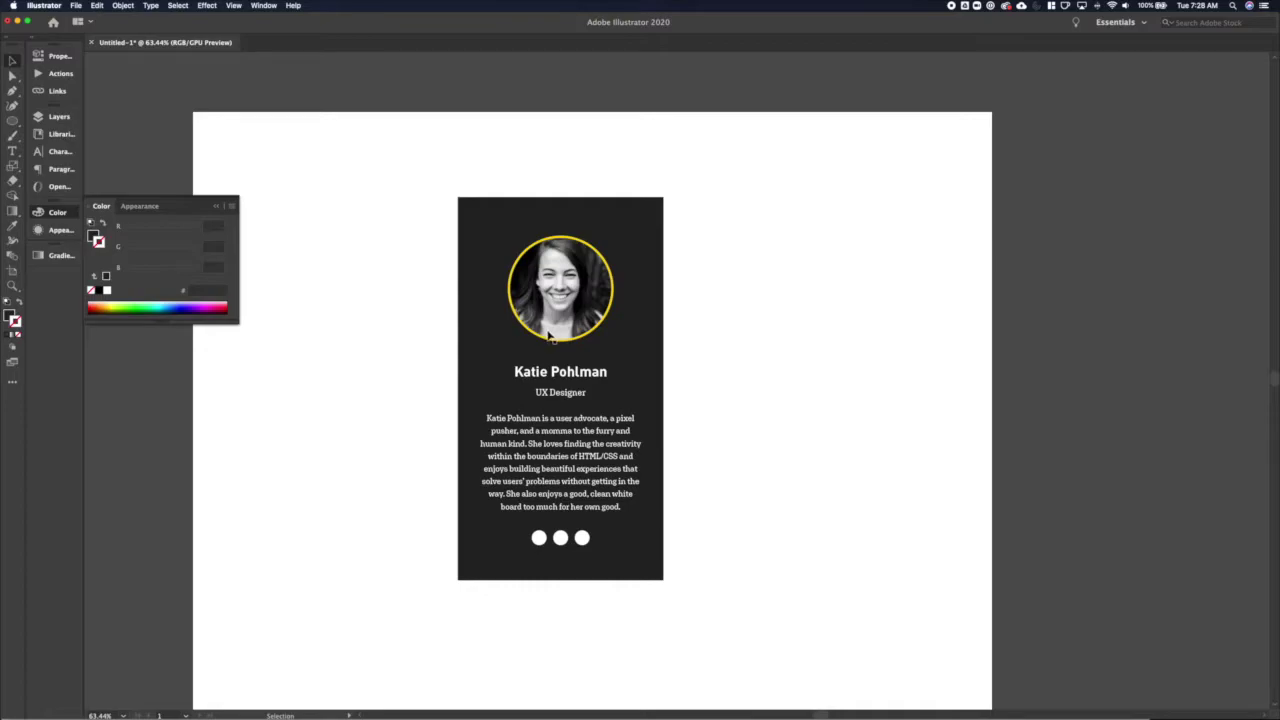
pyautogui.click(567, 288)
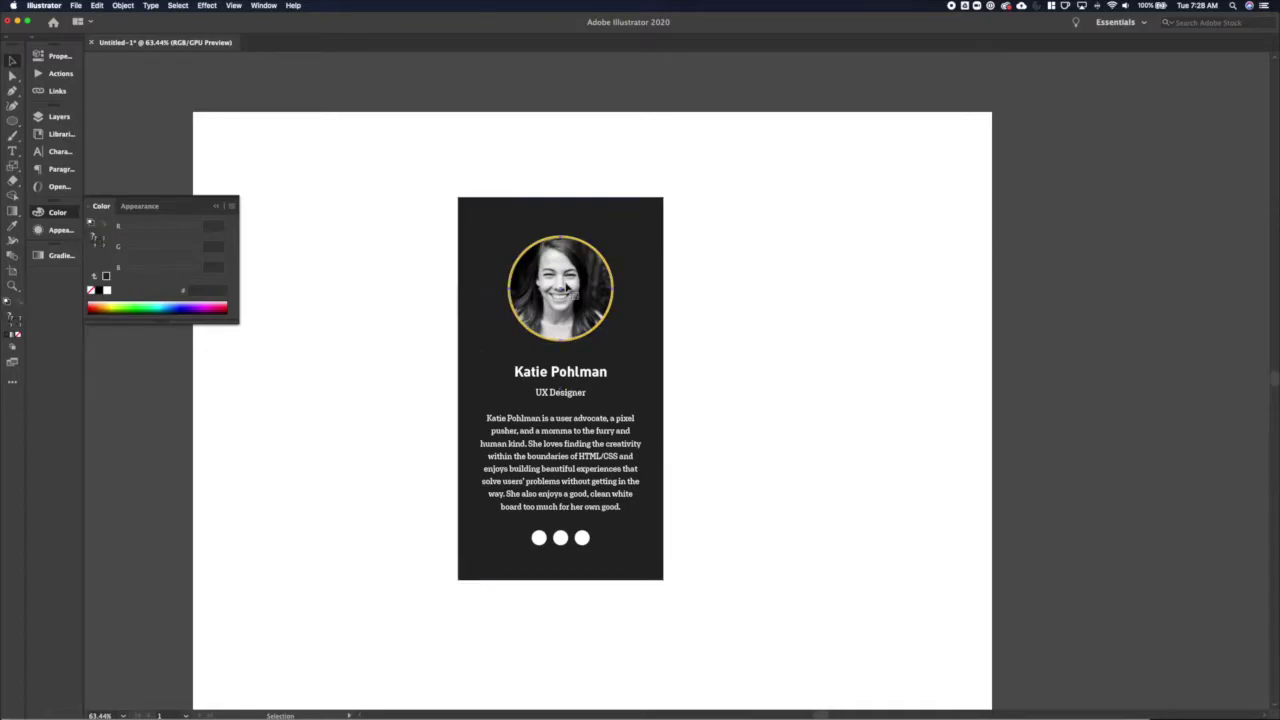
pyautogui.click(497, 368)
pyautogui.click(60, 133)
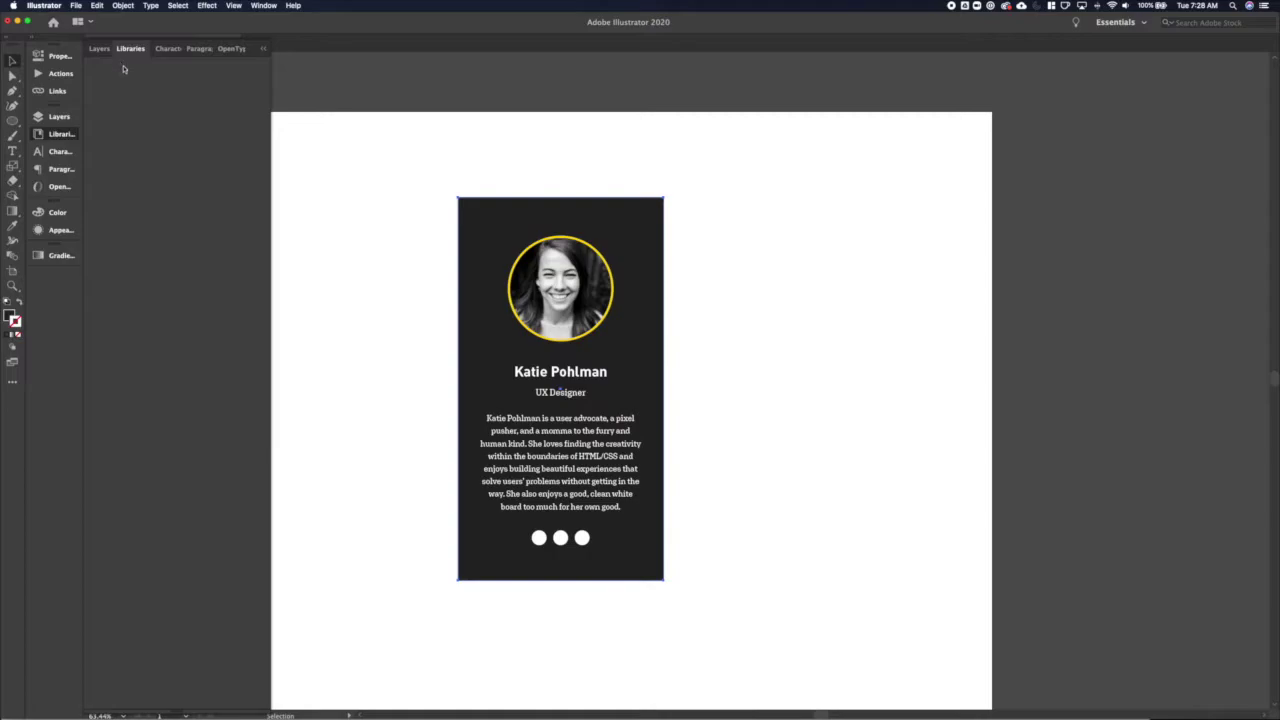
pyautogui.scroll(-10, 217, 310)
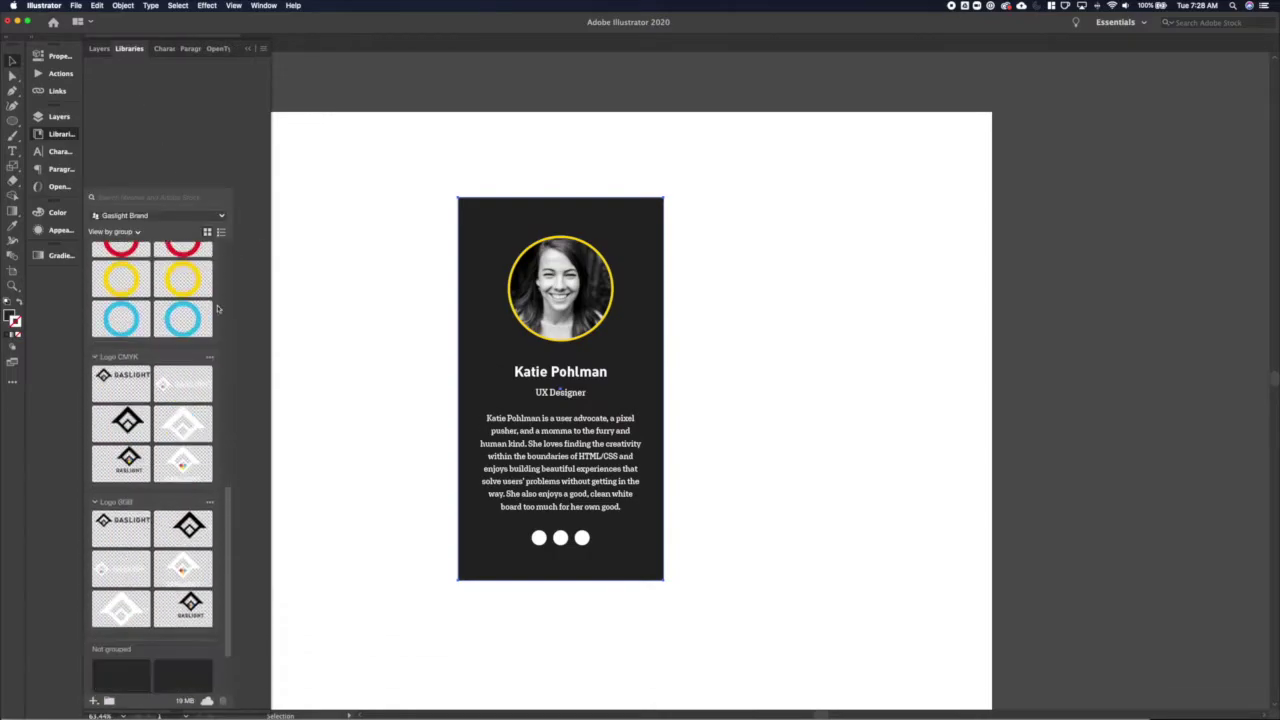
pyautogui.scroll(-3, 217, 310)
pyautogui.click(121, 665)
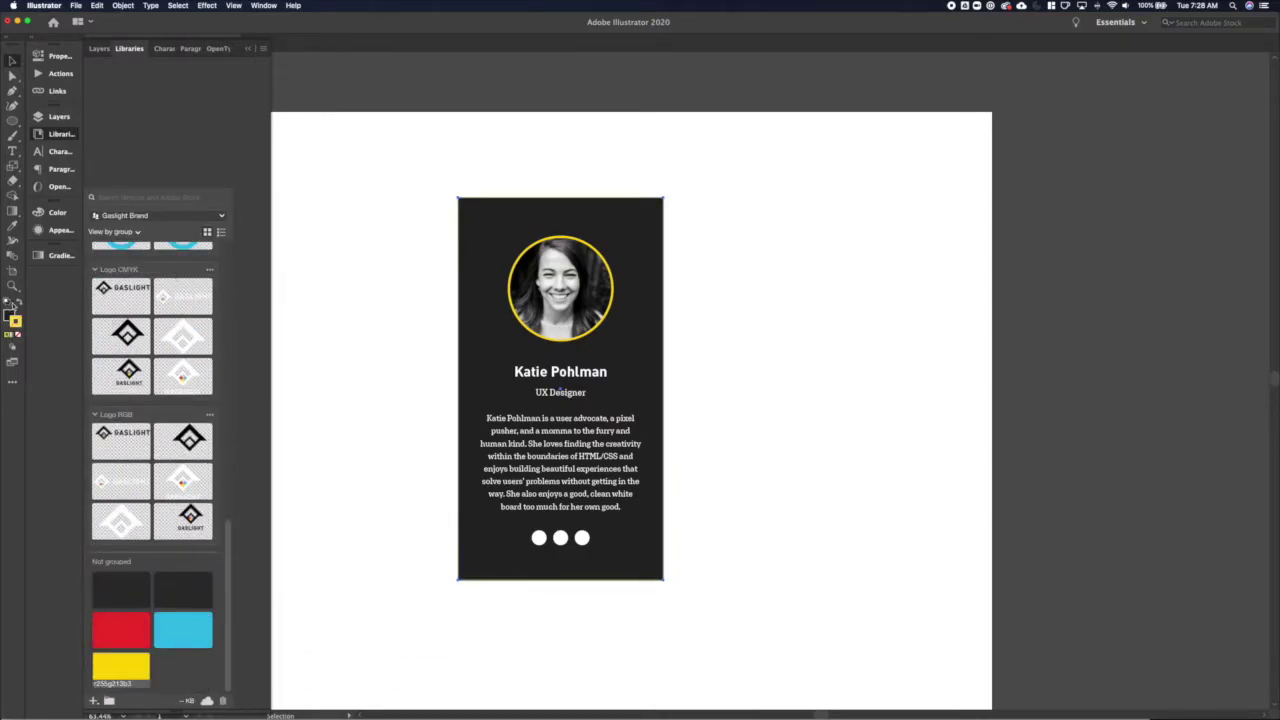
pyautogui.click(58, 56)
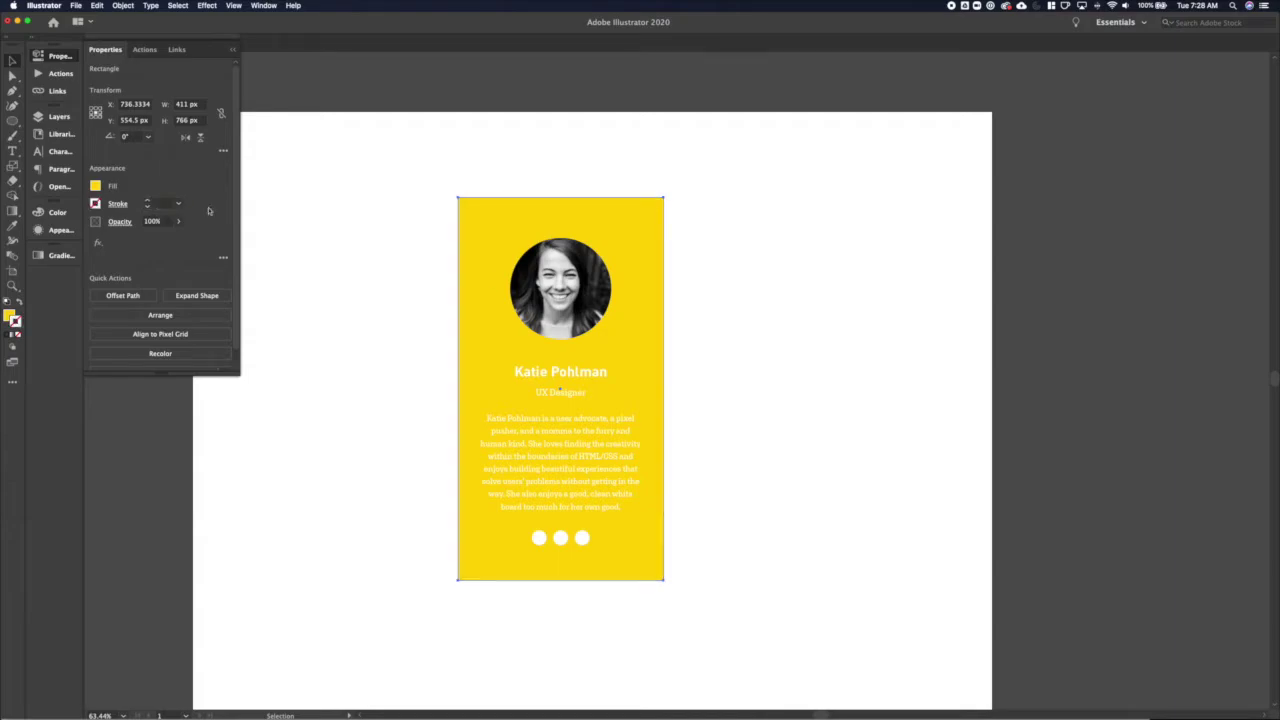
pyautogui.click(412, 341)
# Recolour the card's name, job title and bio text with the Brand Black library swatch
pyautogui.click(557, 400)
pyautogui.click(537, 465)
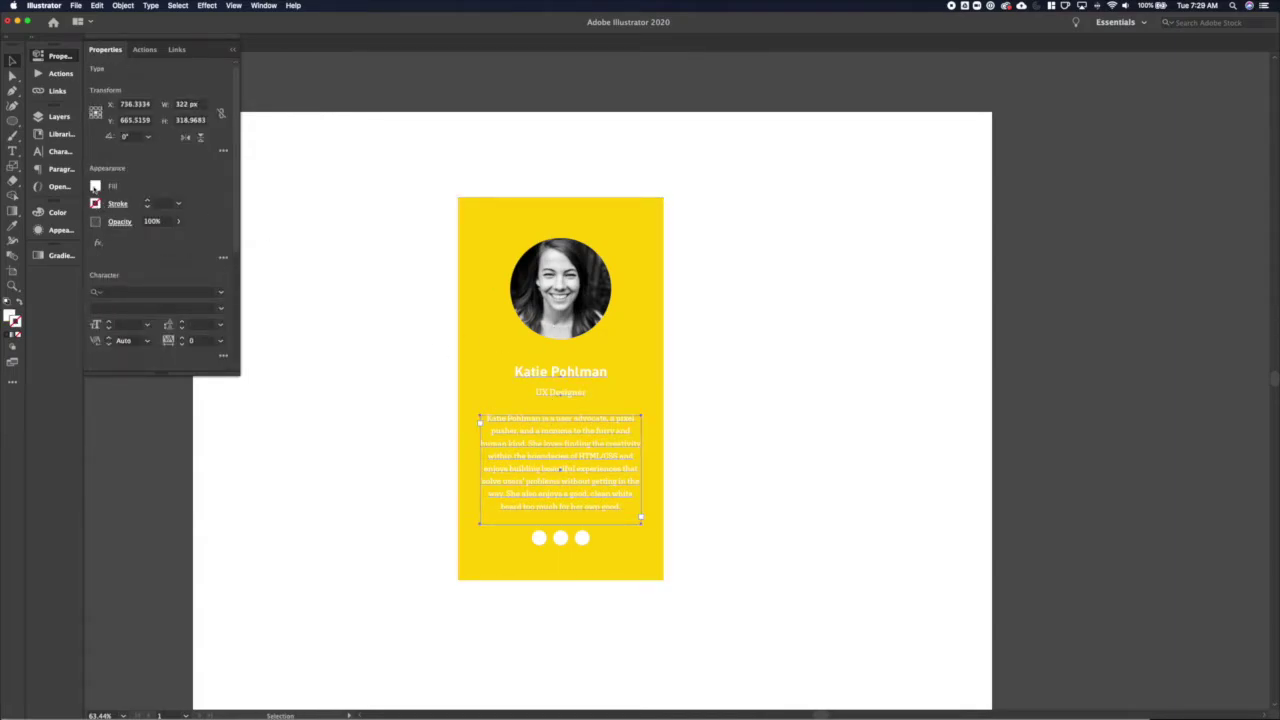
pyautogui.click(95, 185)
pyautogui.click(52, 135)
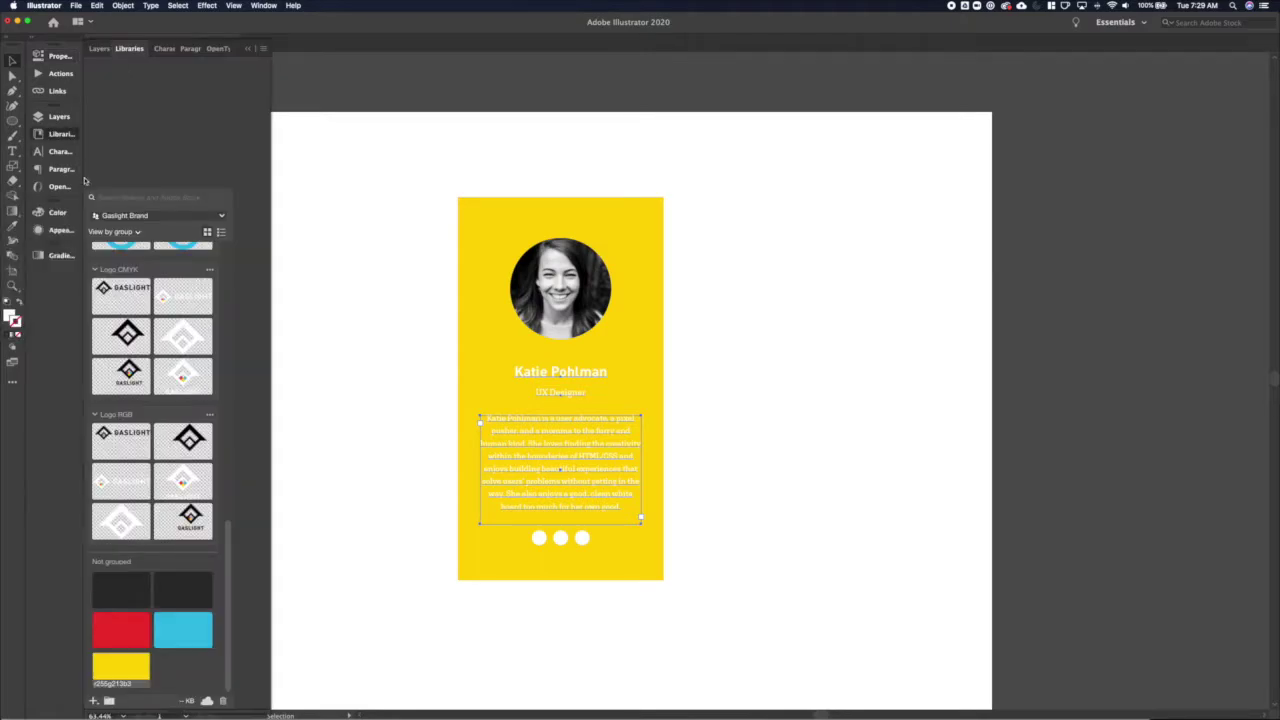
pyautogui.click(141, 587)
pyautogui.hotkey('ctrl', 'z')
pyautogui.press('F6')
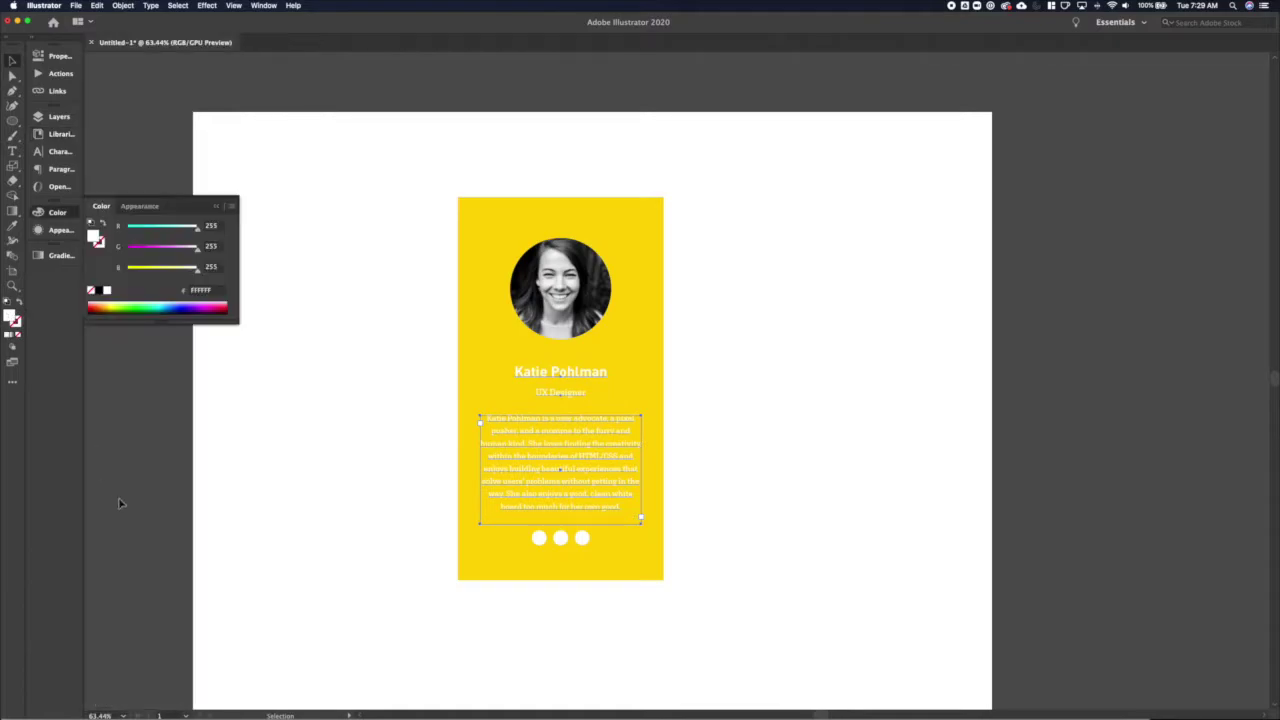
pyautogui.click(52, 135)
pyautogui.click(121, 587)
pyautogui.click(358, 553)
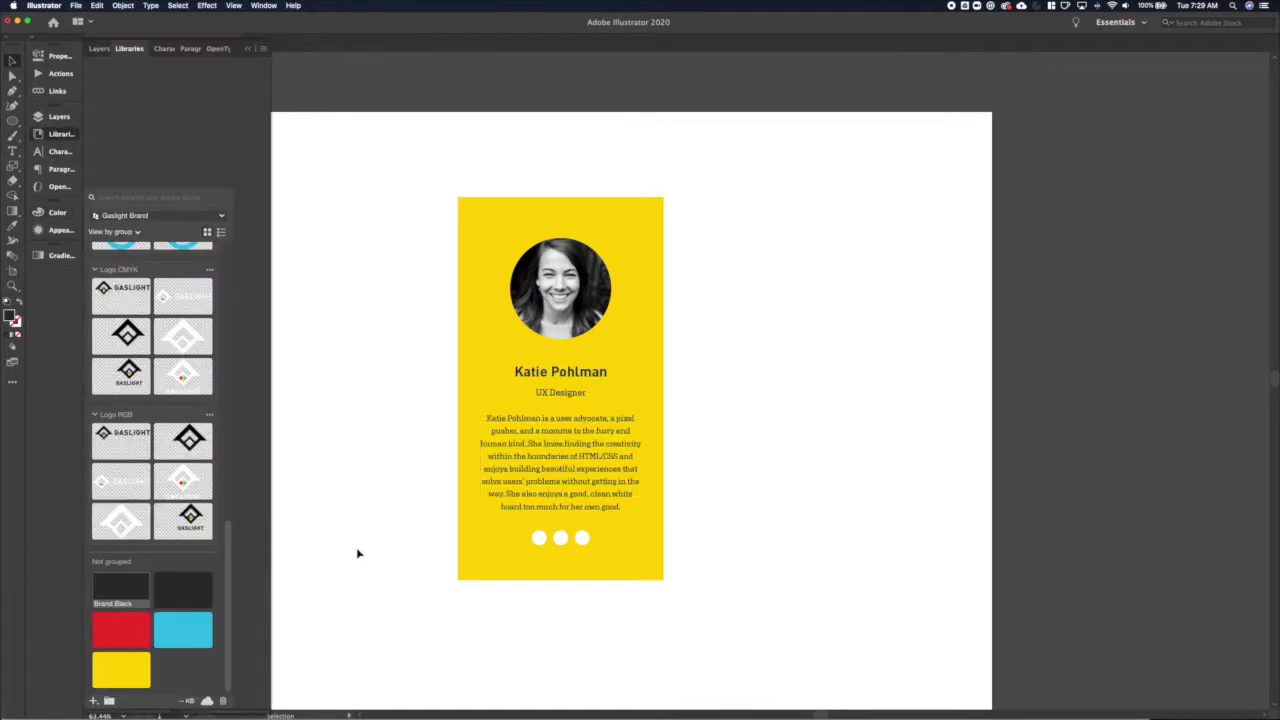
pyautogui.click(536, 296)
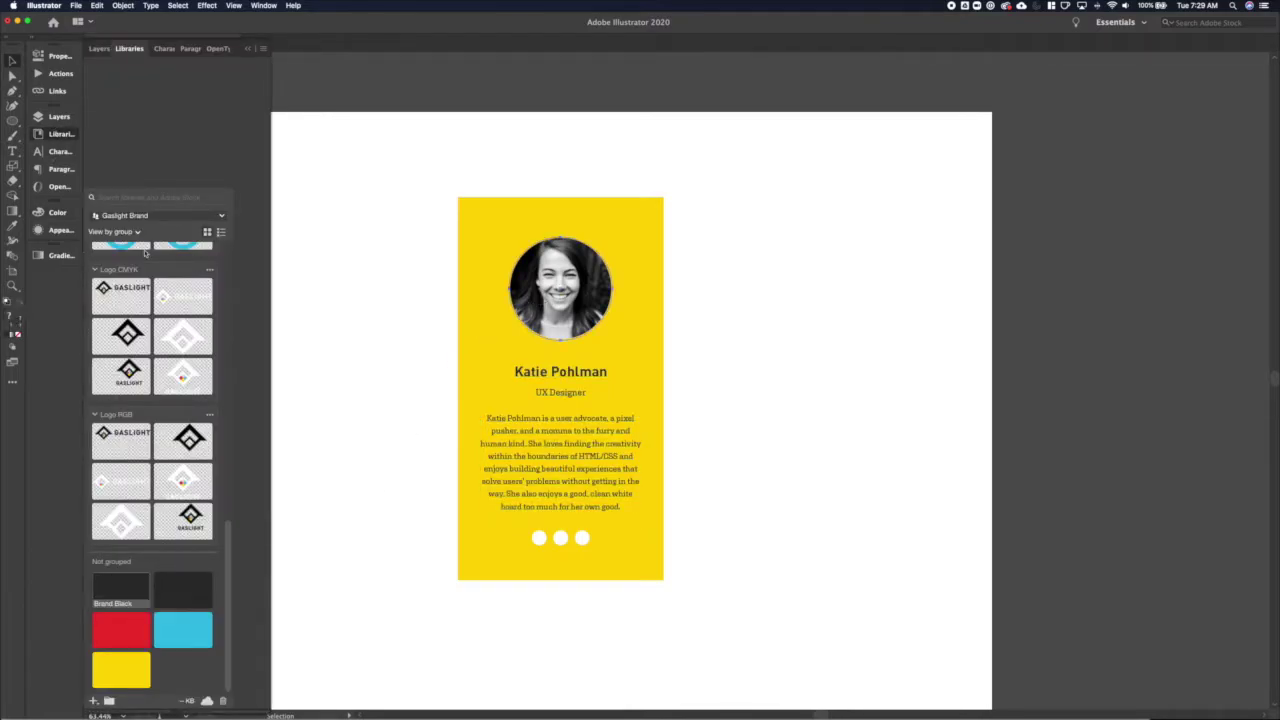
# Add a faint, centred Drop Shadow with 0 px offsets to the circular photo
pyautogui.click(57, 56)
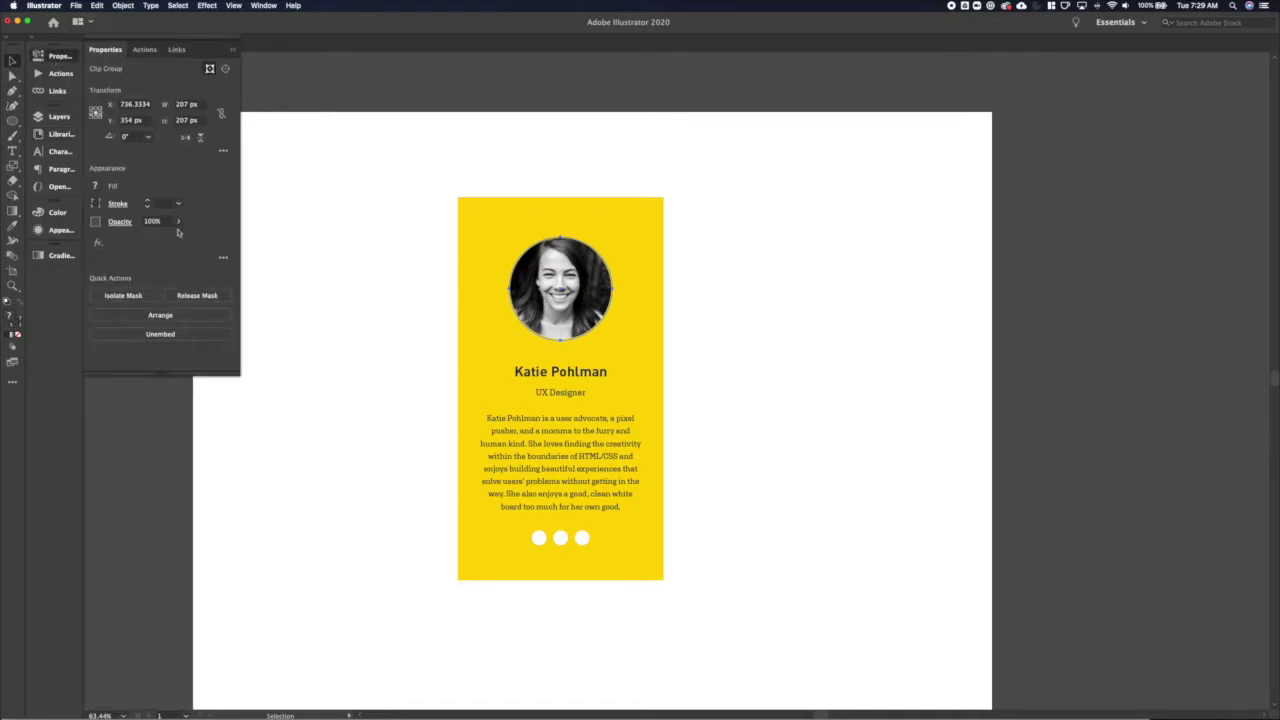
pyautogui.click(98, 243)
pyautogui.moveTo(130, 329)
pyautogui.click(228, 326)
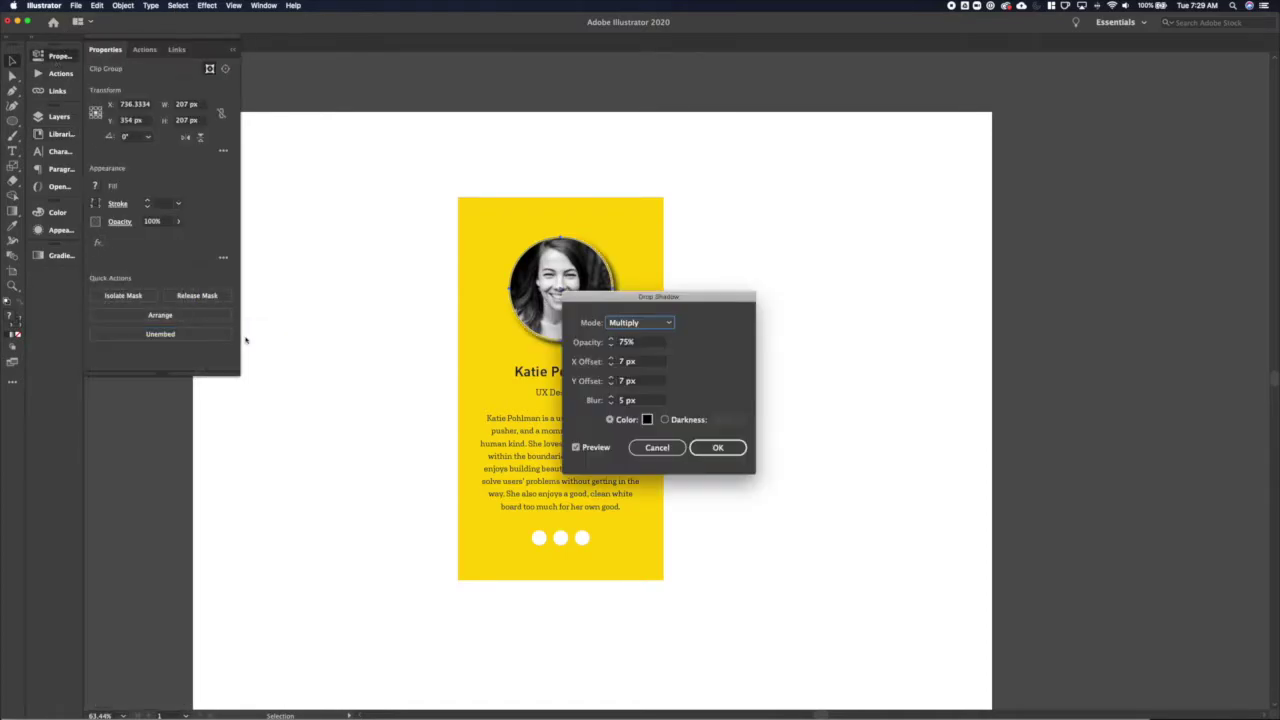
pyautogui.click(640, 343)
pyautogui.write('55')
pyautogui.press('Tab')
pyautogui.click(621, 342)
pyautogui.press('Tab')
pyautogui.write('0')
pyautogui.press('Tab')
pyautogui.write('0')
pyautogui.press('Tab')
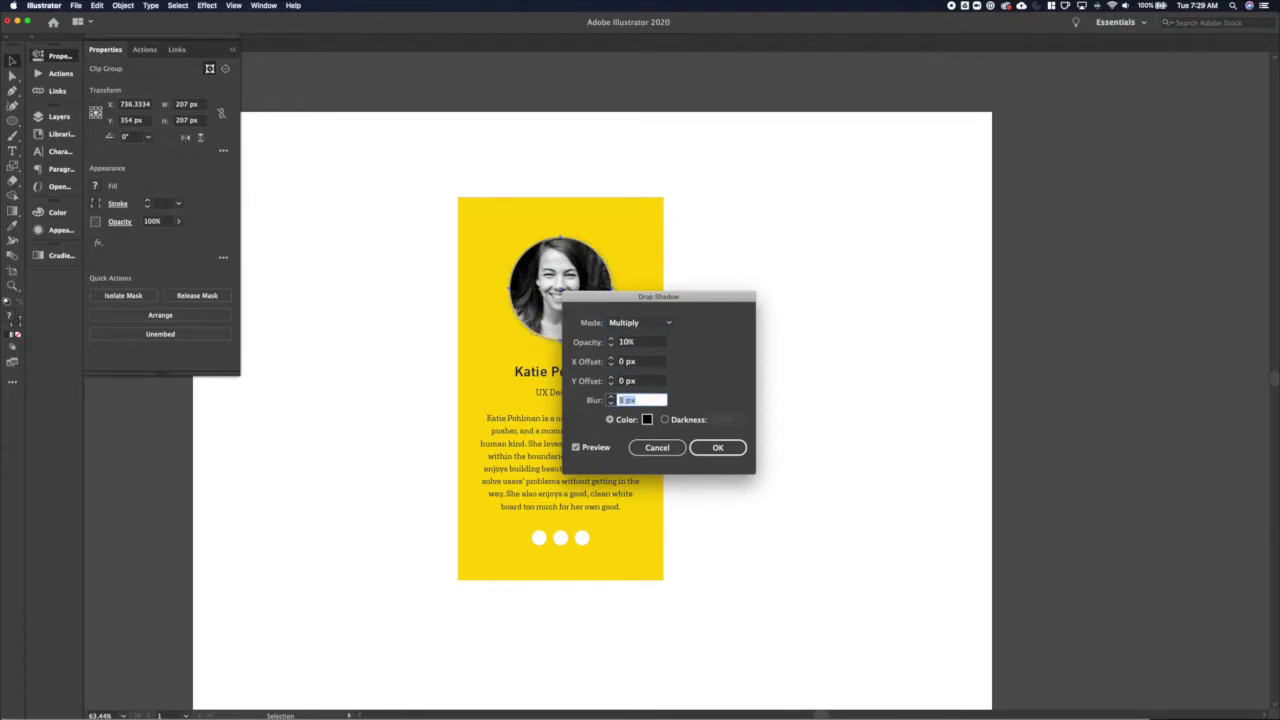
pyautogui.press('Return')
pyautogui.click(740, 254)
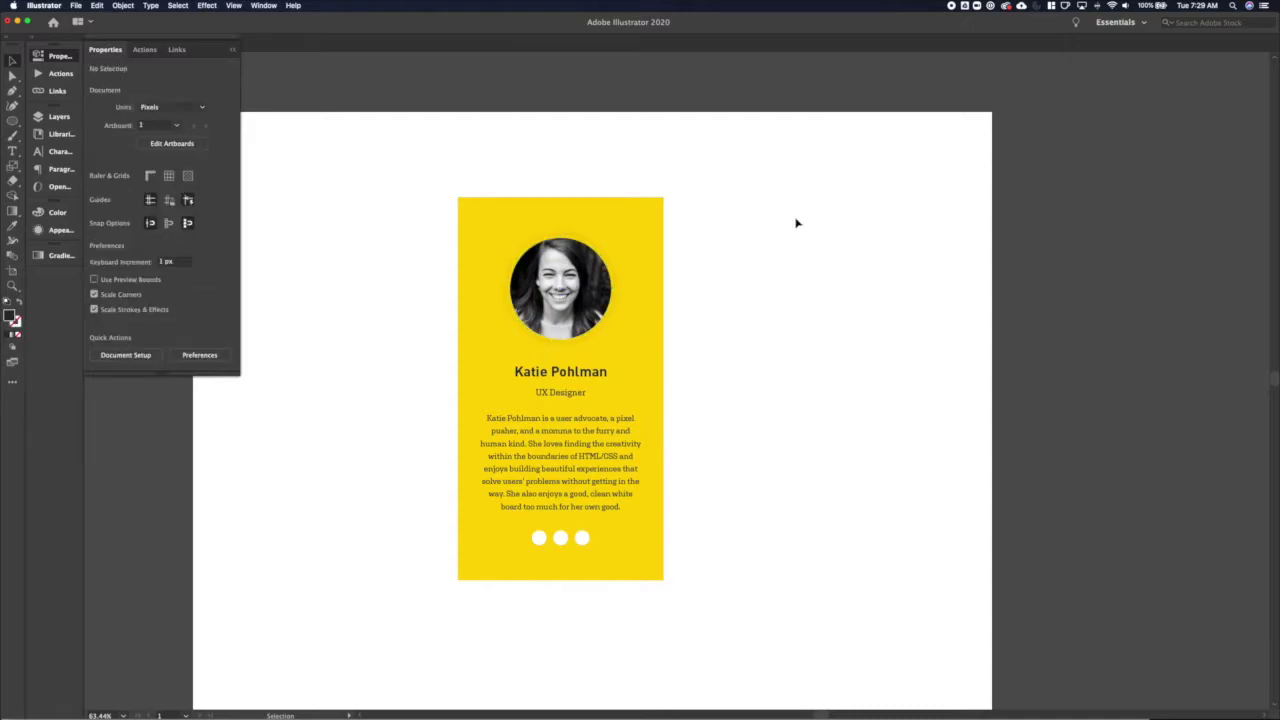
pyautogui.click(599, 294)
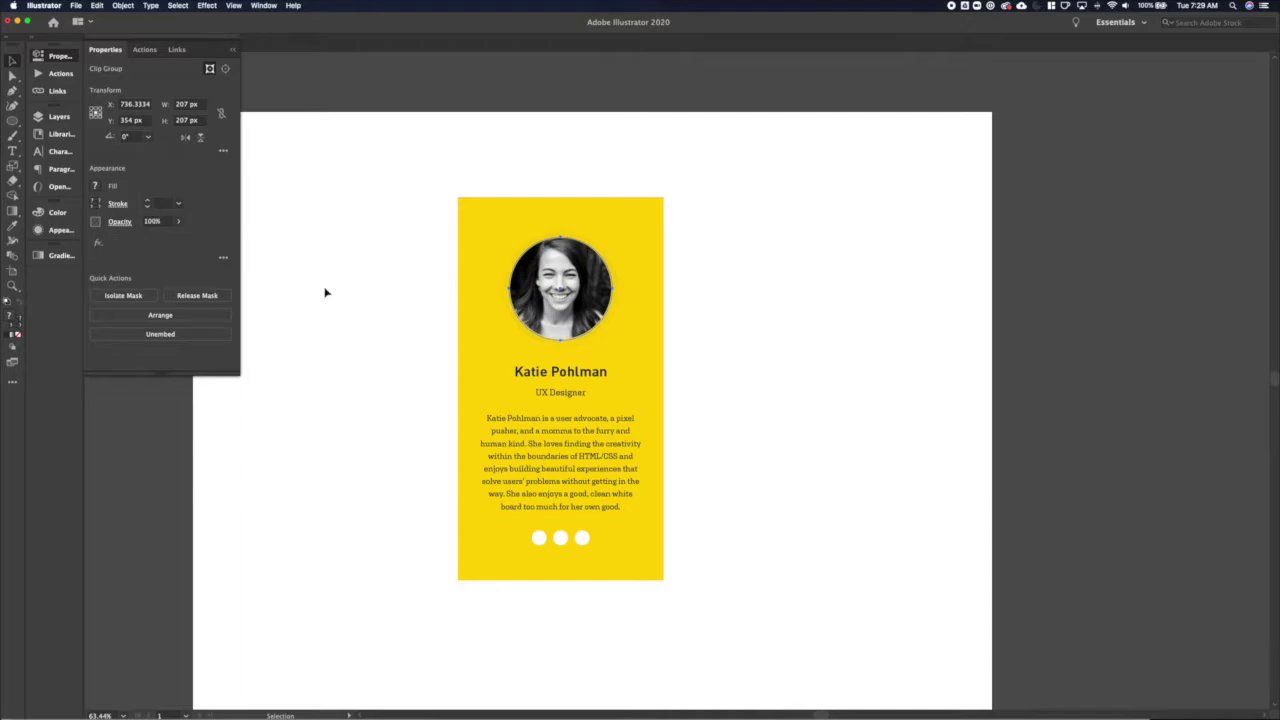
pyautogui.click(350, 306)
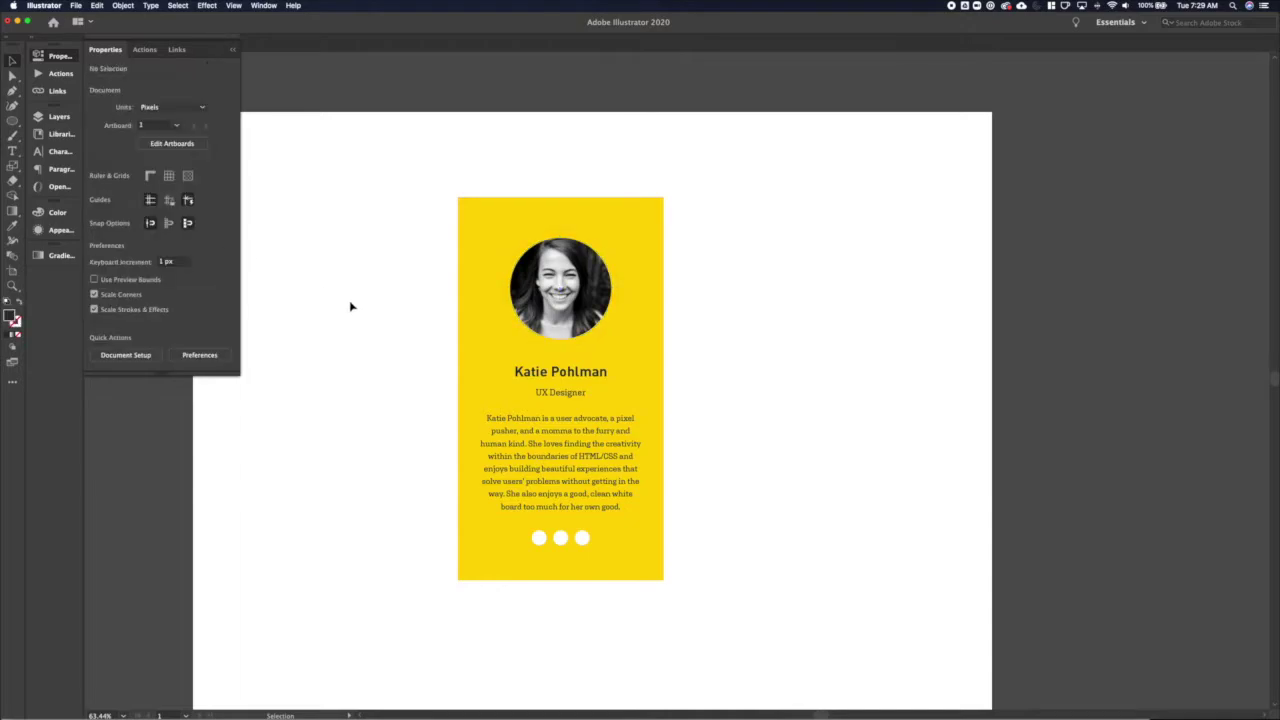
# Nudge the name, title, bio paragraph and three white circles slightly upward
pyautogui.click(548, 378)
pyautogui.moveTo(551, 394); pyautogui.dragTo(551, 389)
pyautogui.moveTo(553, 438); pyautogui.dragTo(553, 428)
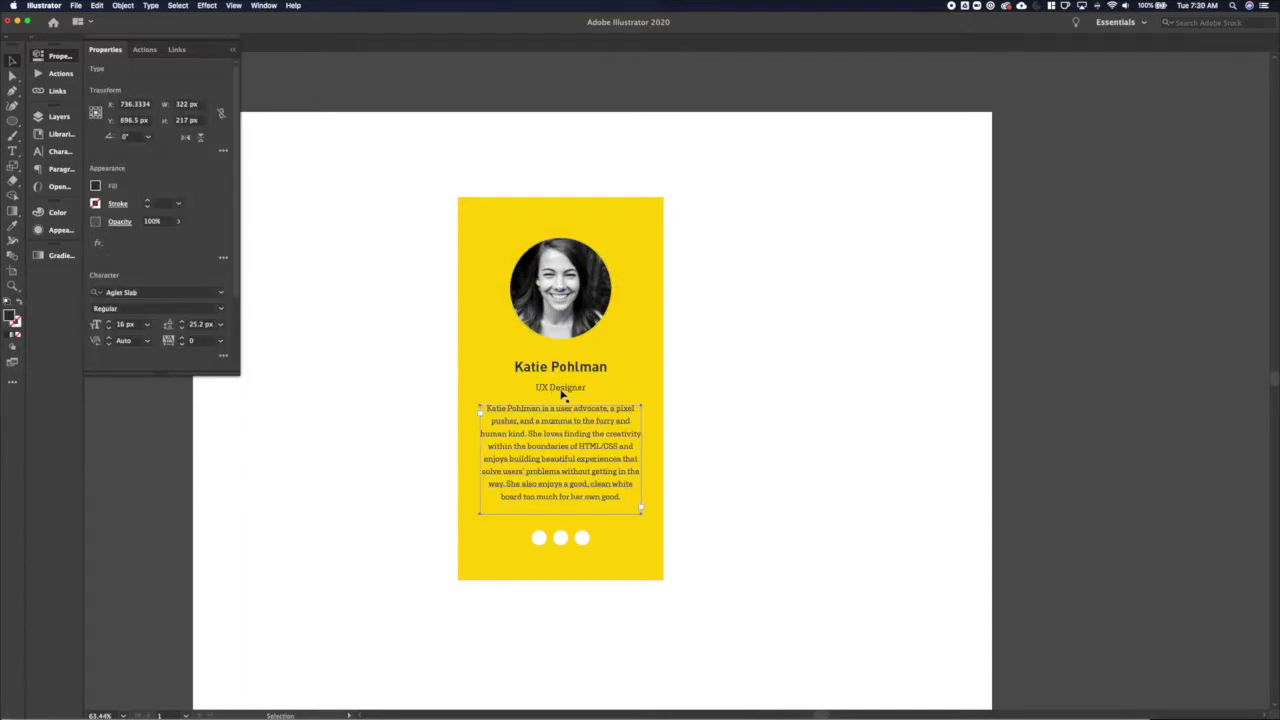
pyautogui.click(562, 392)
pyautogui.moveTo(540, 538); pyautogui.dragTo(540, 534)
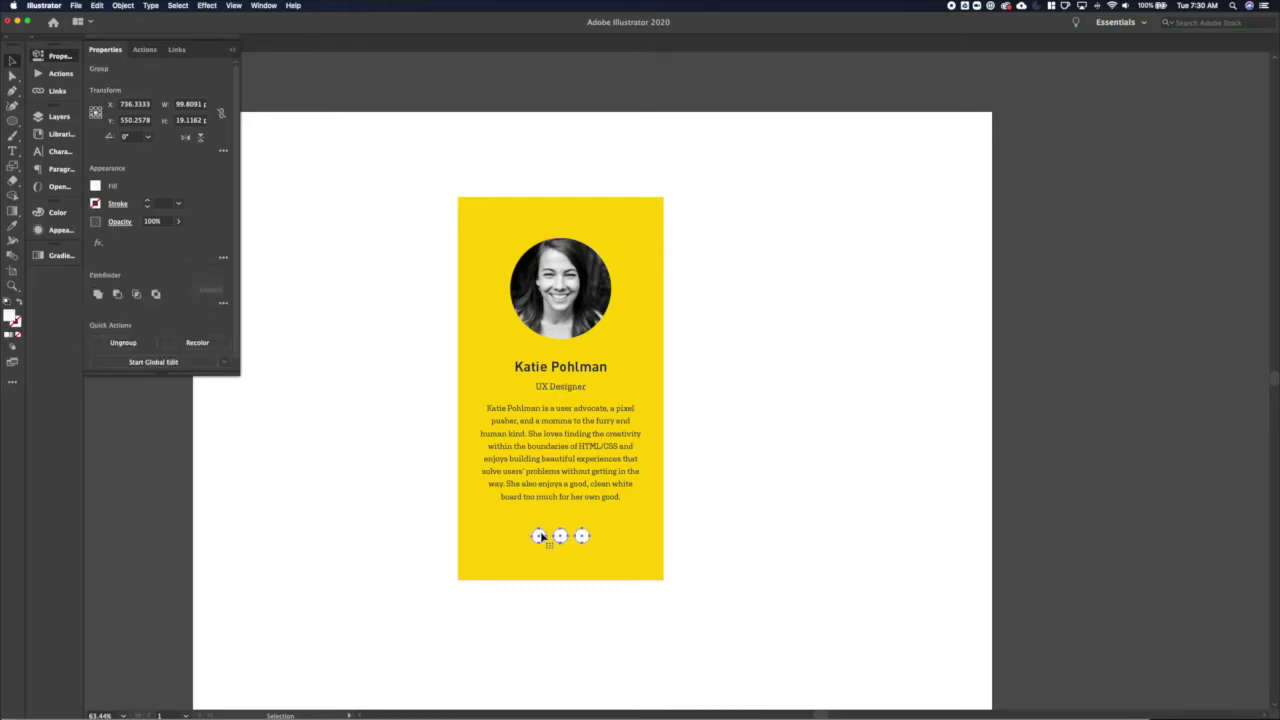
pyautogui.click(351, 486)
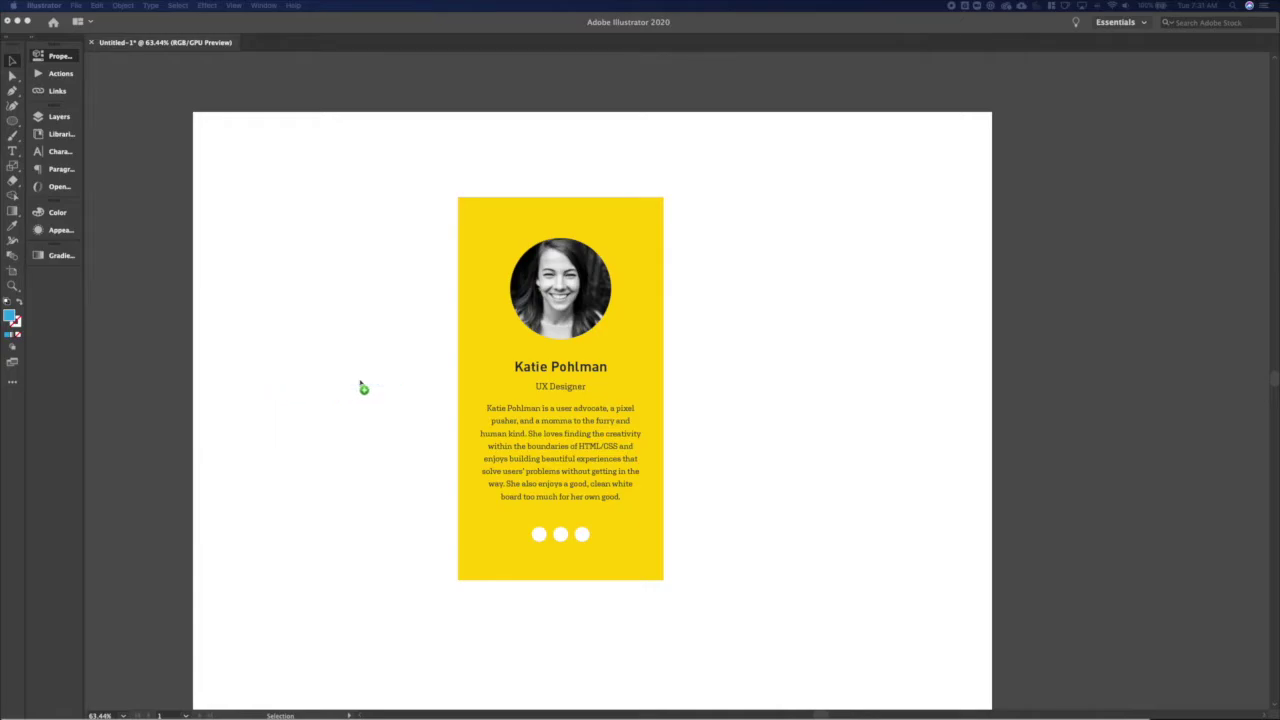
pyautogui.moveTo(362, 386); pyautogui.dragTo(362, 386)
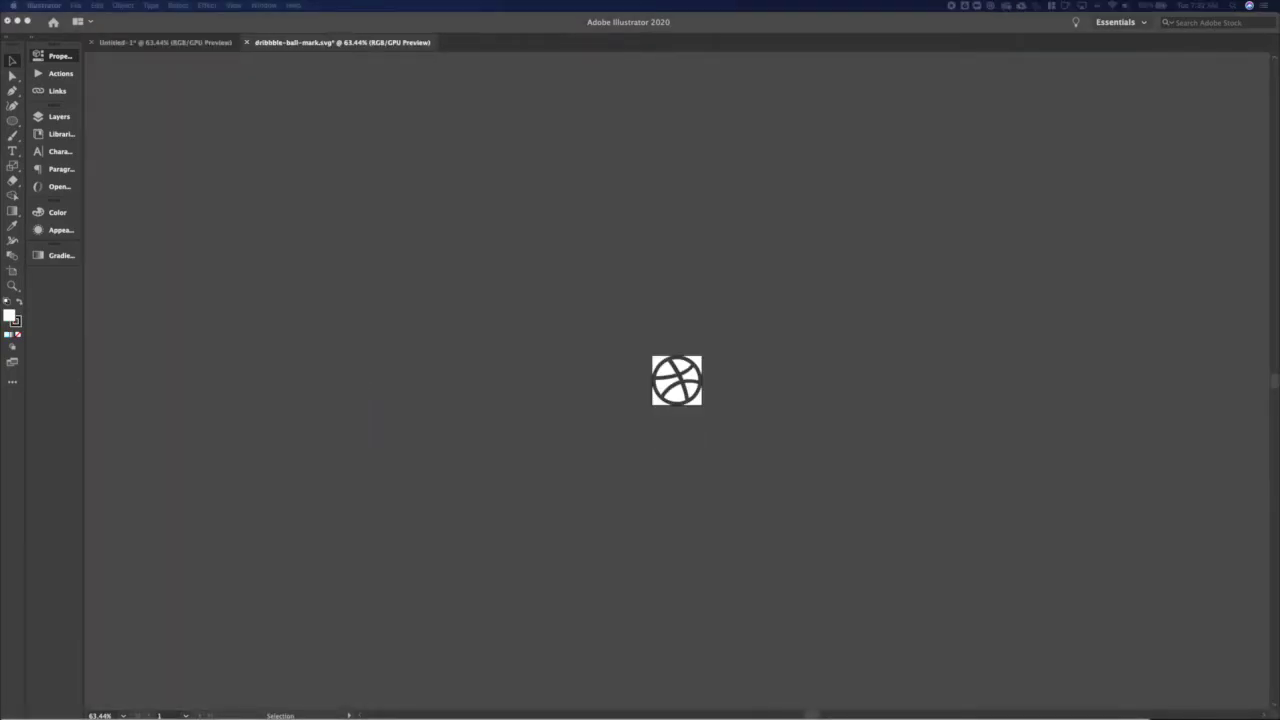
# Paste the GitHub and Dribbble icons into the card document beside the yellow card
pyautogui.press('Return')
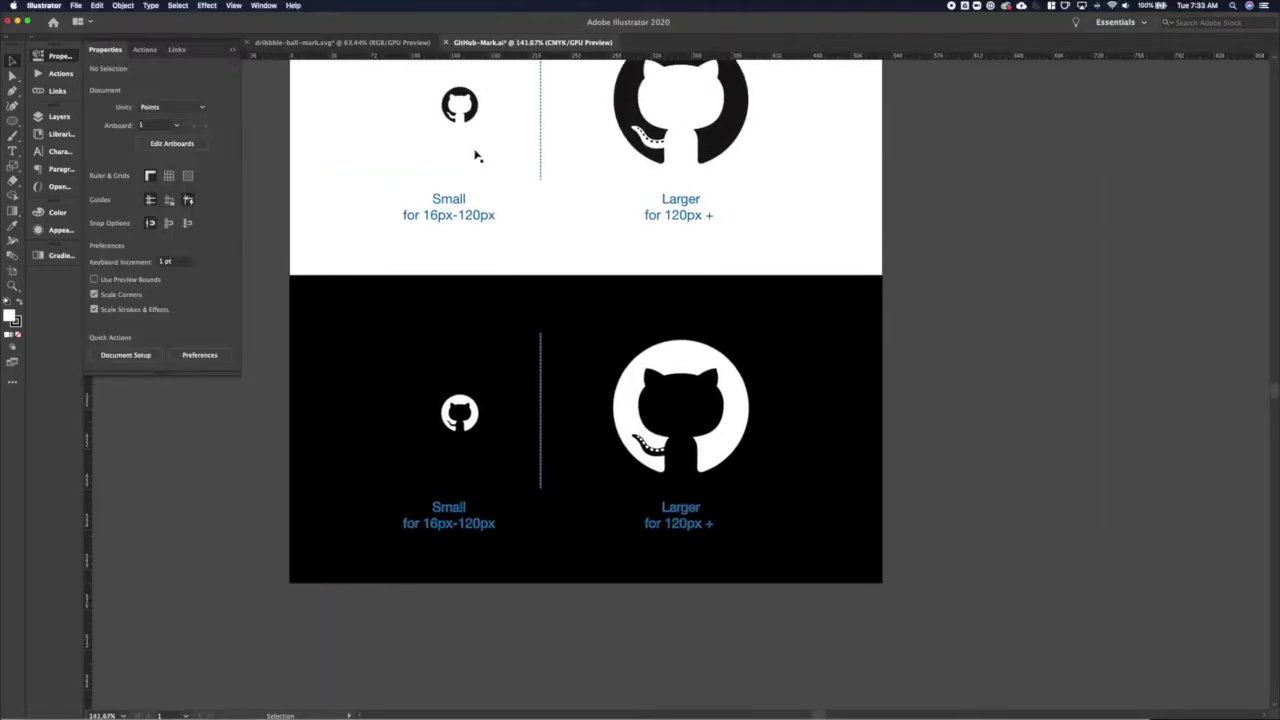
pyautogui.click(459, 105)
pyautogui.click(38, 55)
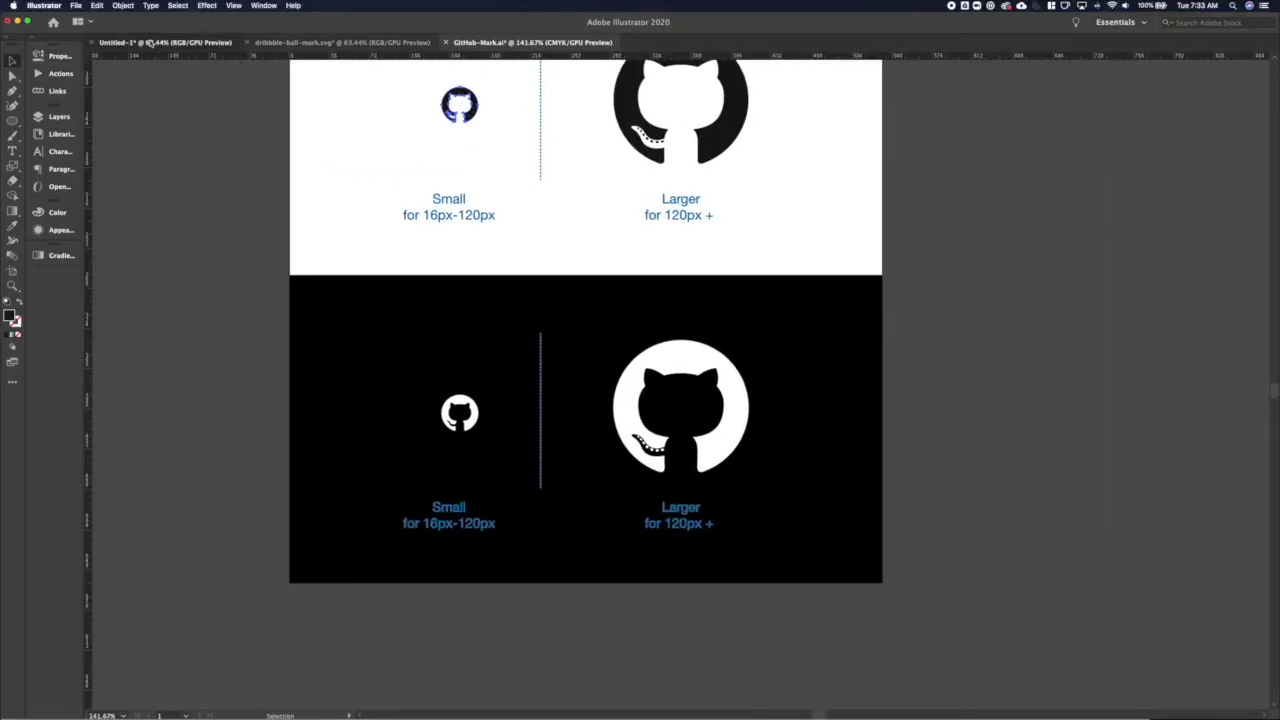
pyautogui.hotkey('ctrl', 'Tab')
pyautogui.hotkey('ctrl', 'Tab')
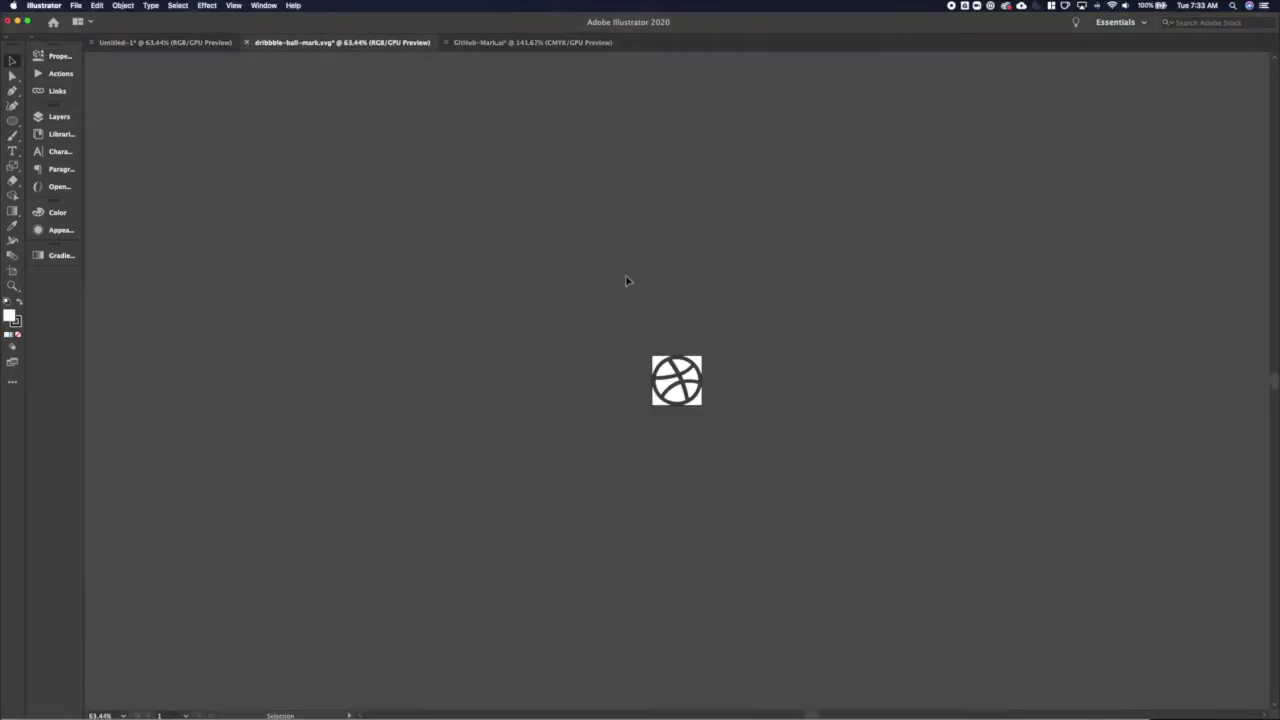
pyautogui.moveTo(679, 376); pyautogui.dragTo(742, 367)
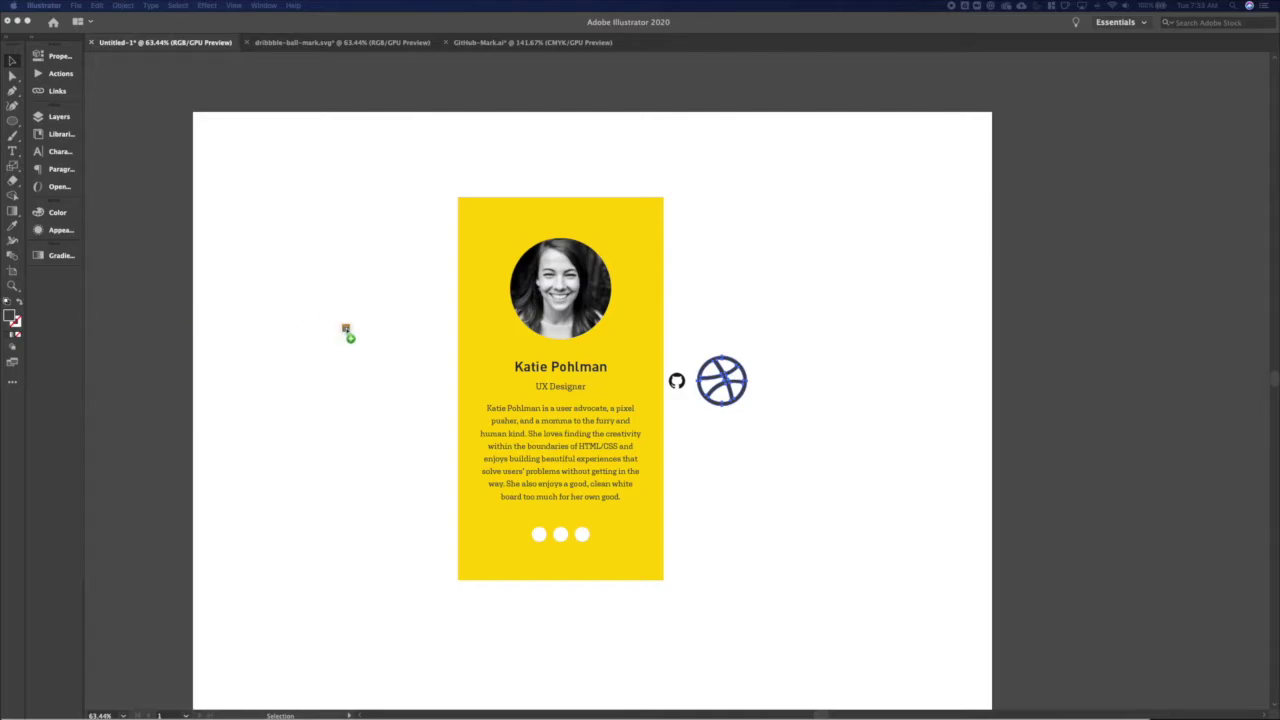
# Bring in the LinkedIn icon and scale it down next to Dribbble
pyautogui.moveTo(348, 334); pyautogui.dragTo(349, 335)
pyautogui.click(574, 311)
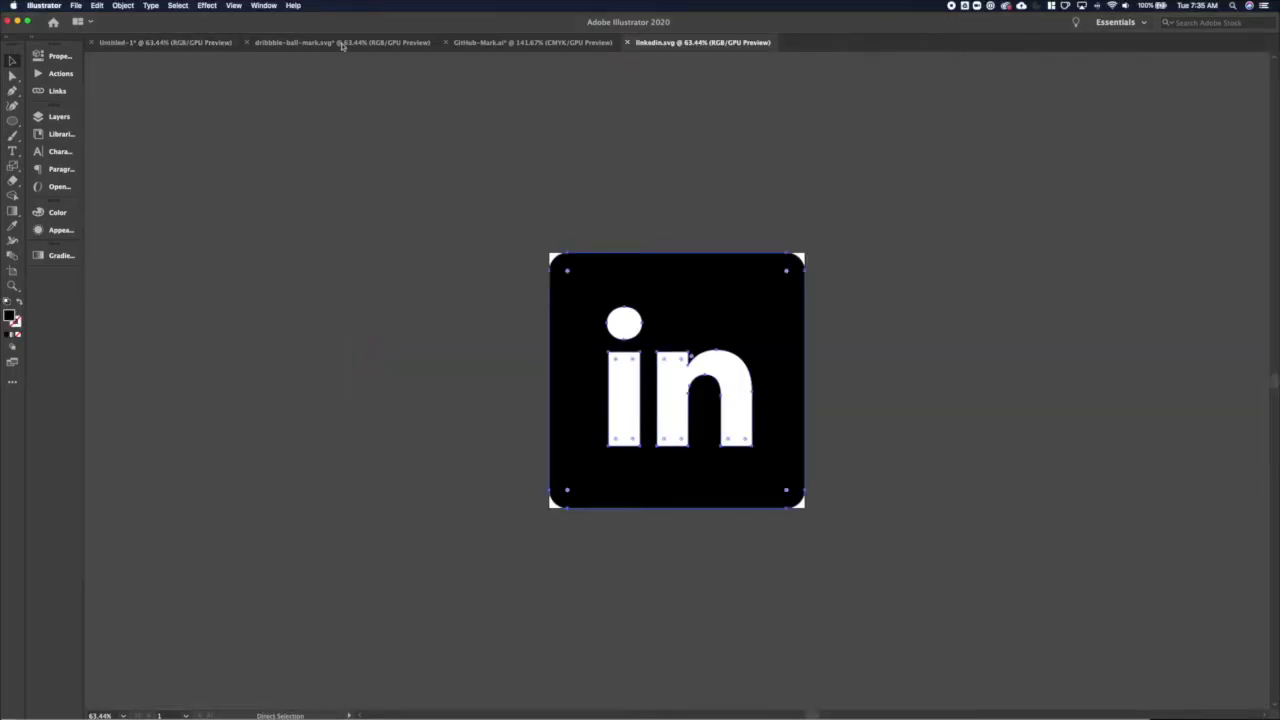
pyautogui.click(165, 42)
pyautogui.press('super+v')
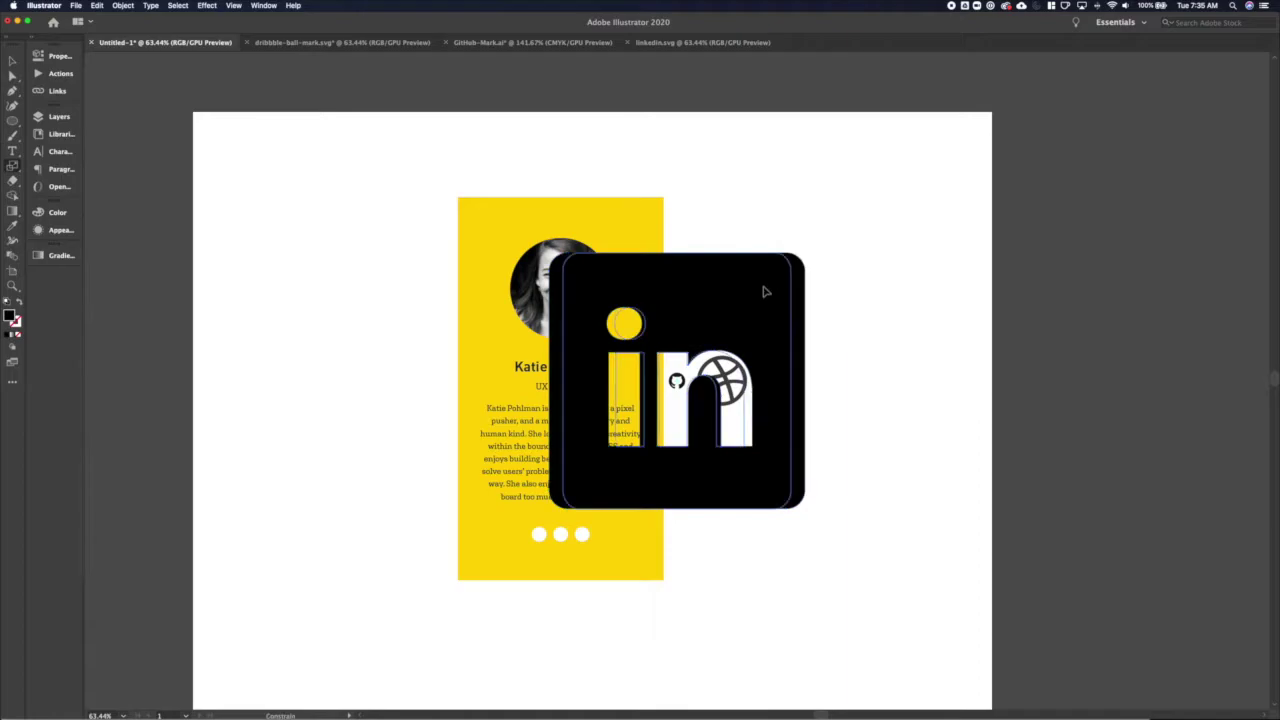
pyautogui.press('super+z')
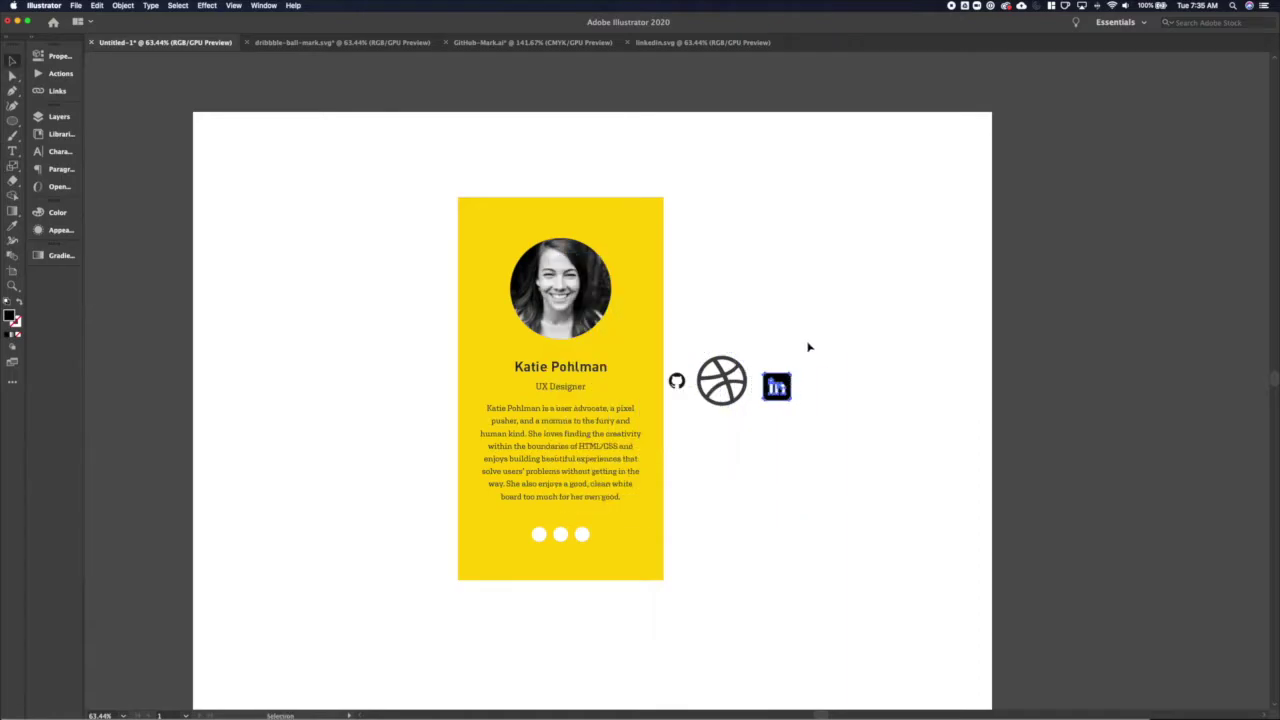
# Undo the icon resizes and align the three icons on shared horizontal and vertical centres
pyautogui.moveTo(672, 434); pyautogui.dragTo(800, 350)
pyautogui.click(60, 135)
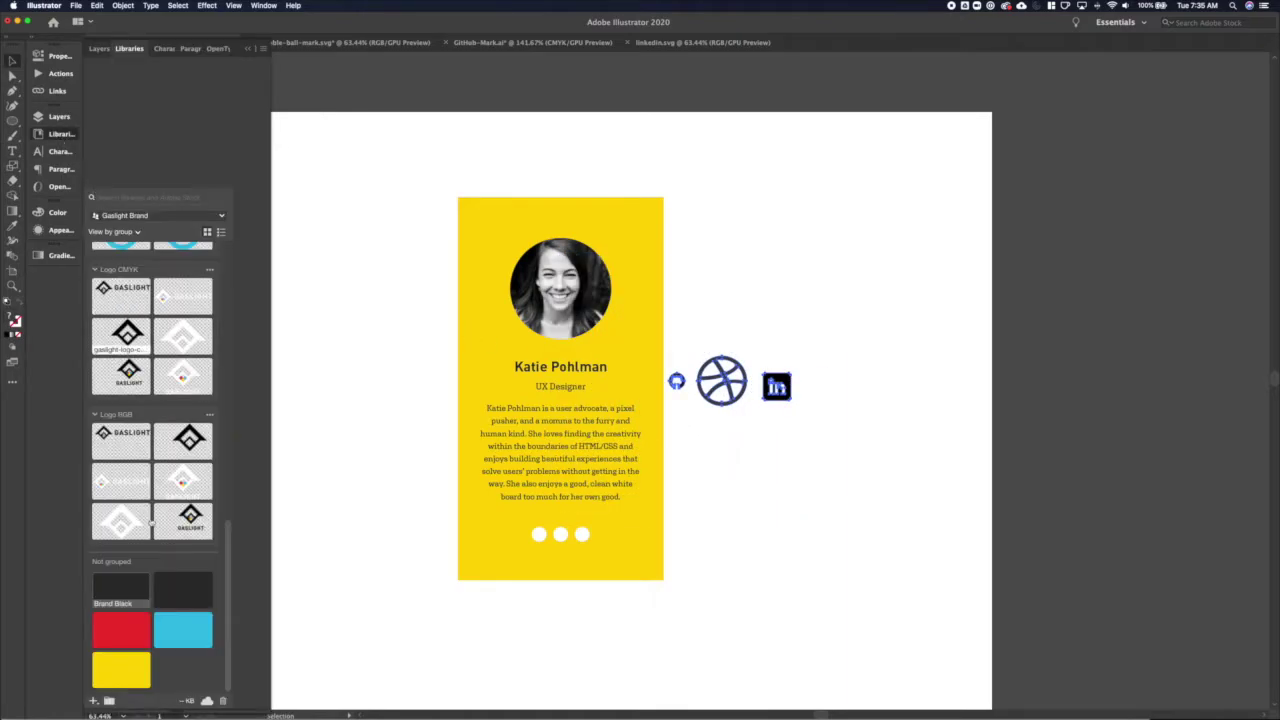
pyautogui.click(757, 390)
pyautogui.scroll(5, 757, 390)
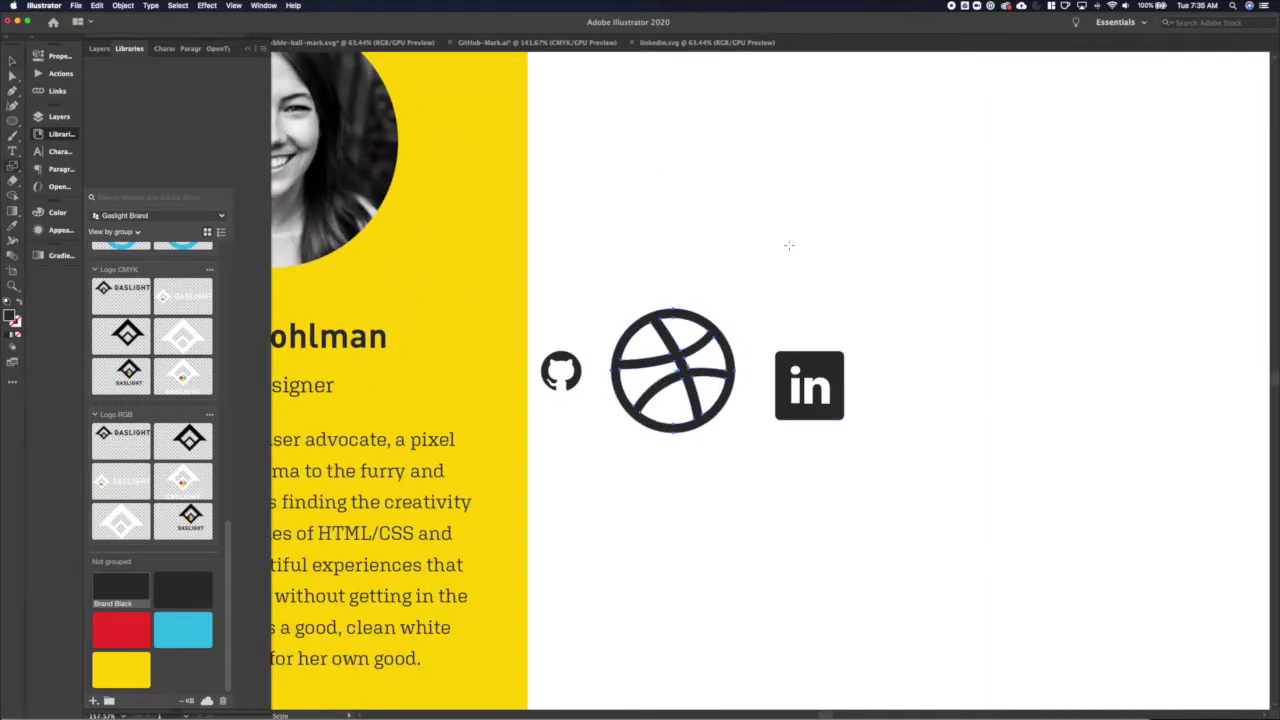
pyautogui.press('super+z')
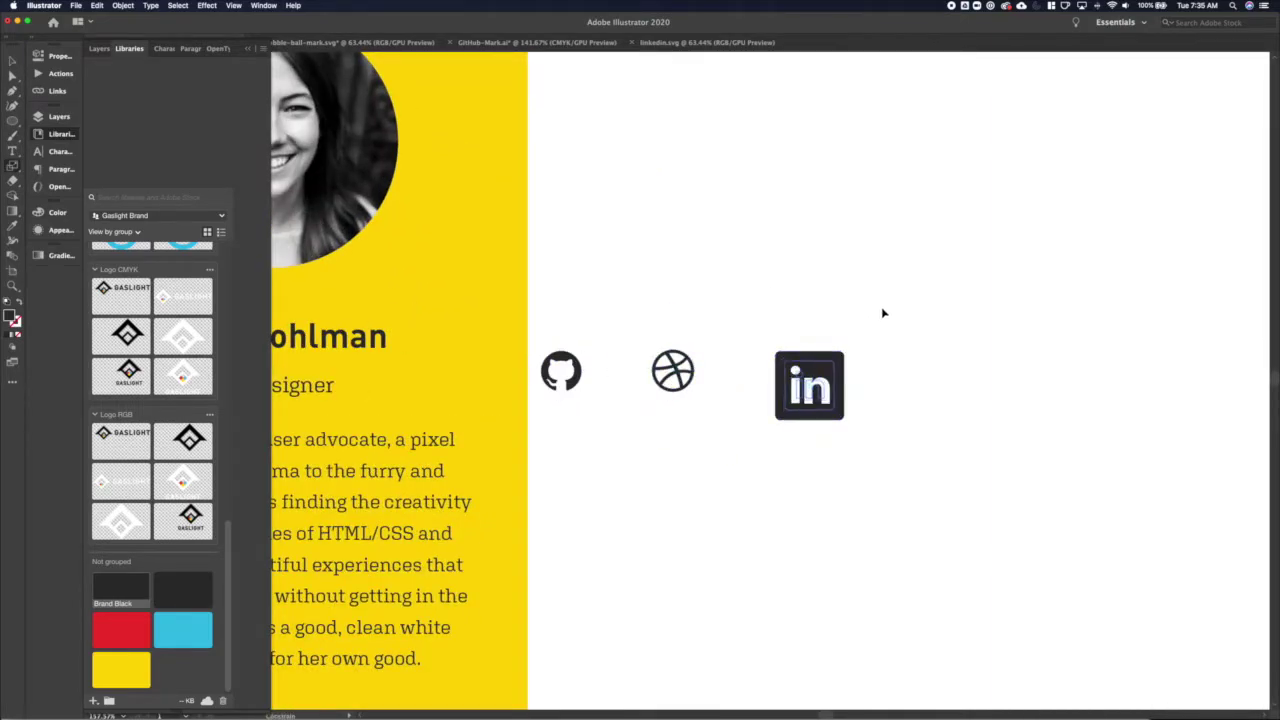
pyautogui.press('super+z')
pyautogui.press('v')
pyautogui.moveTo(883, 314); pyautogui.dragTo(479, 388)
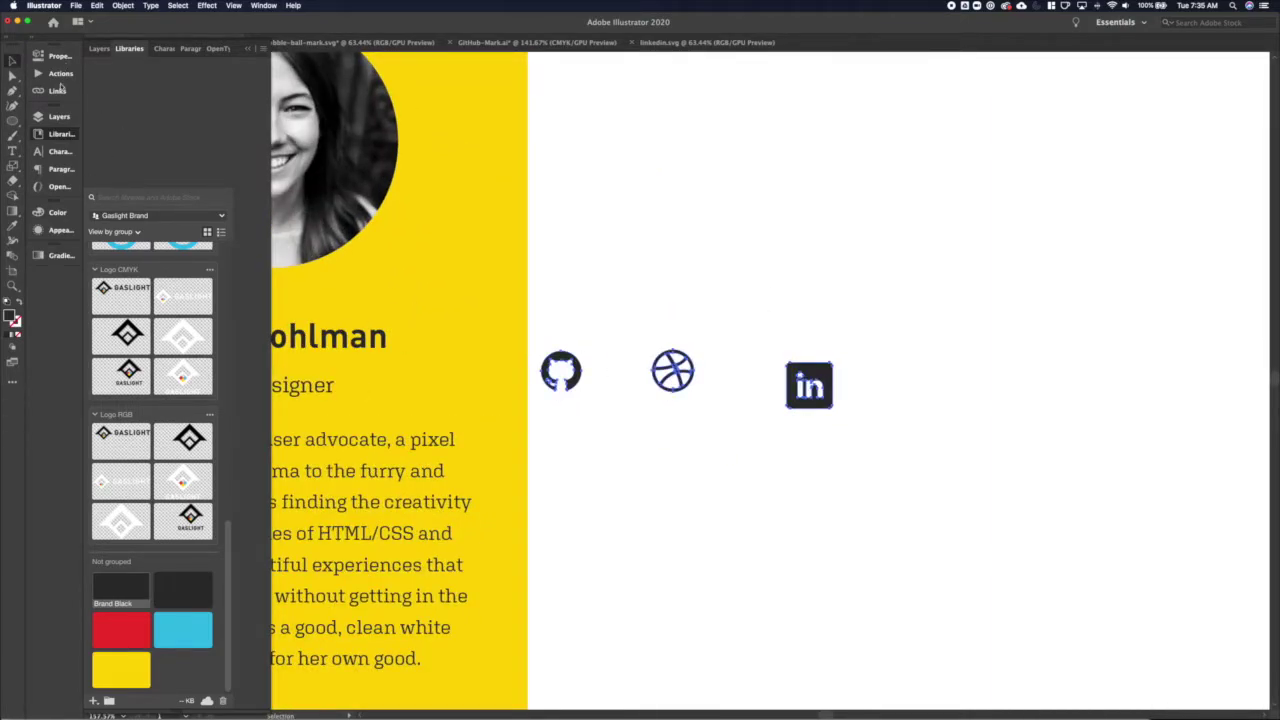
pyautogui.click(55, 56)
pyautogui.click(131, 294)
pyautogui.click(189, 294)
pyautogui.press('shift+super+a')
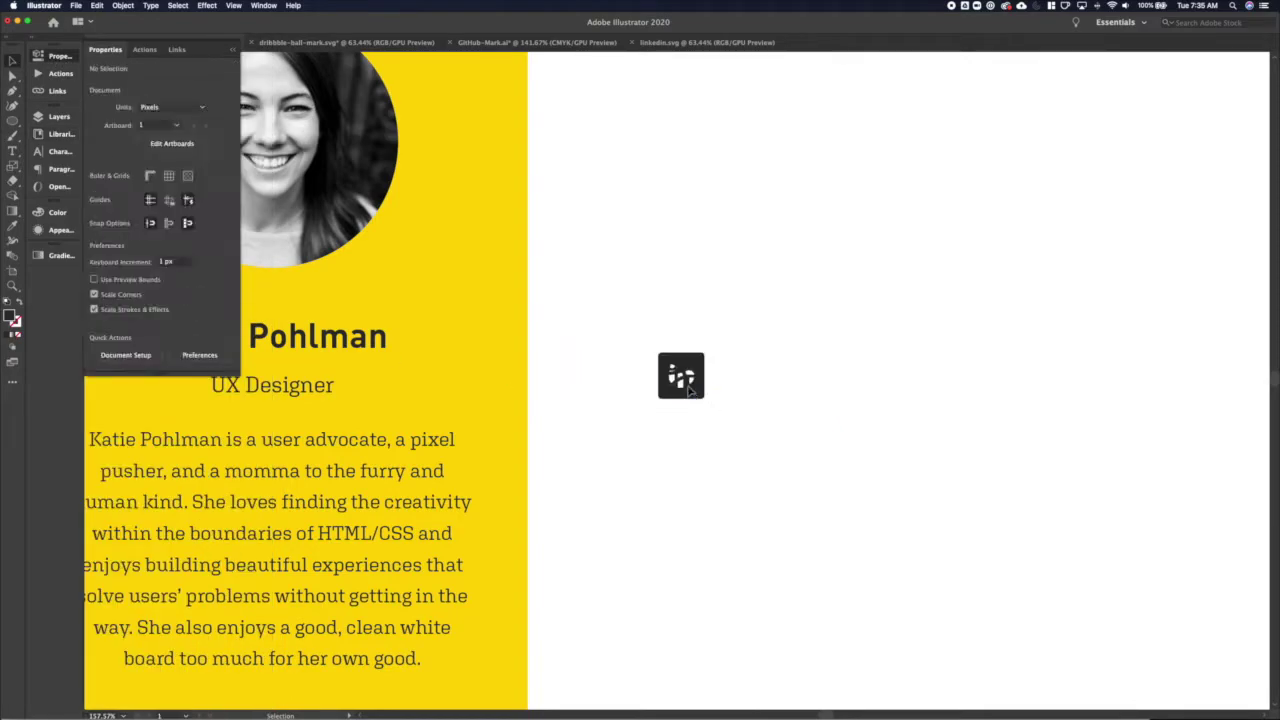
# Spread LinkedIn and Dribbble to the right and space the three icons evenly
pyautogui.moveTo(688, 390); pyautogui.dragTo(771, 396)
pyautogui.click(803, 409)
pyautogui.keyDown('shift'); pyautogui.click(757, 395); pyautogui.keyUp('shift')
pyautogui.moveTo(866, 412); pyautogui.dragTo(676, 337)
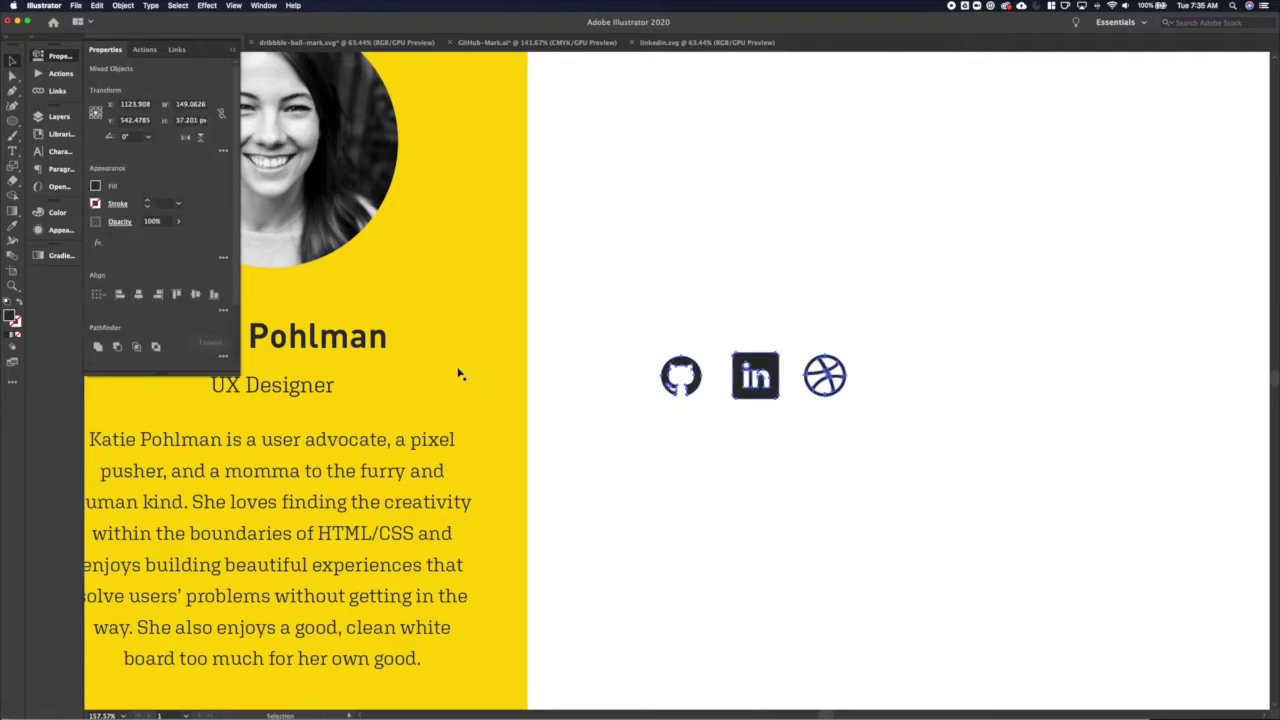
pyautogui.click(222, 312)
pyautogui.click(196, 386)
pyautogui.click(703, 388)
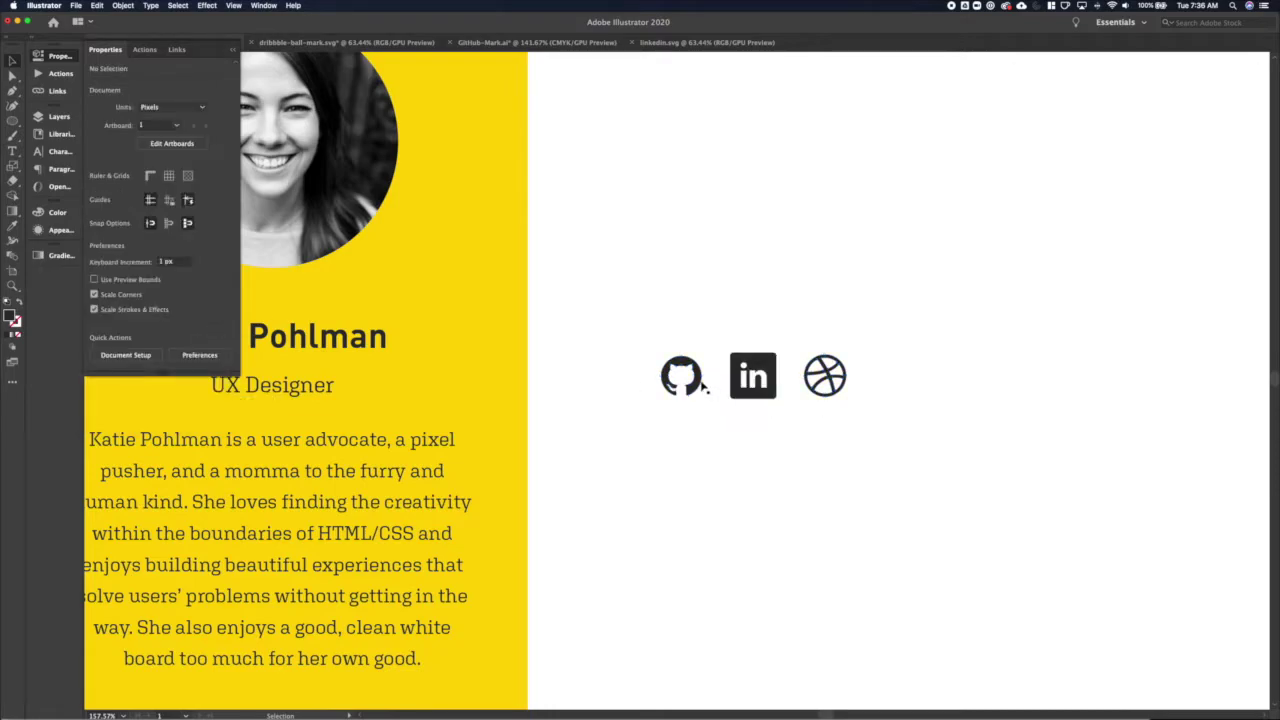
# Resize the GitHub icon to 33 px wide and check the other icons' widths
pyautogui.click(684, 378)
pyautogui.click(190, 104)
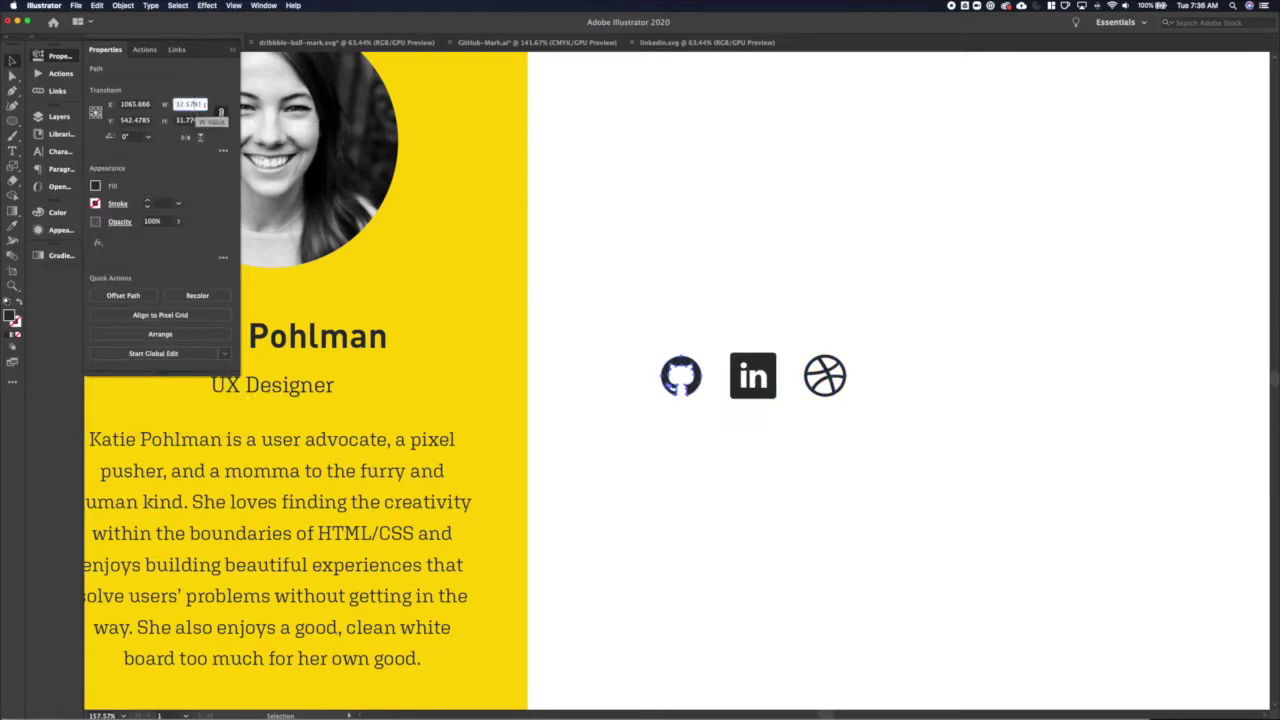
pyautogui.write('33')
pyautogui.press('Return')
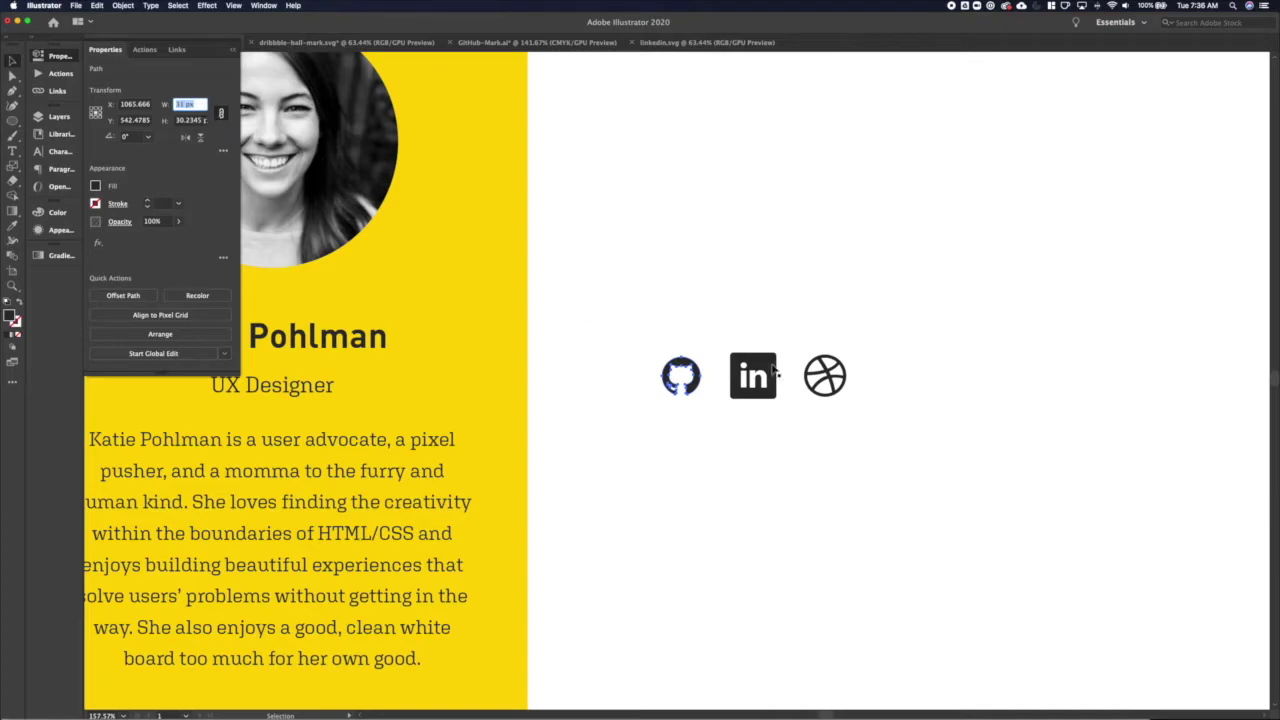
pyautogui.click(753, 376)
pyautogui.click(190, 104)
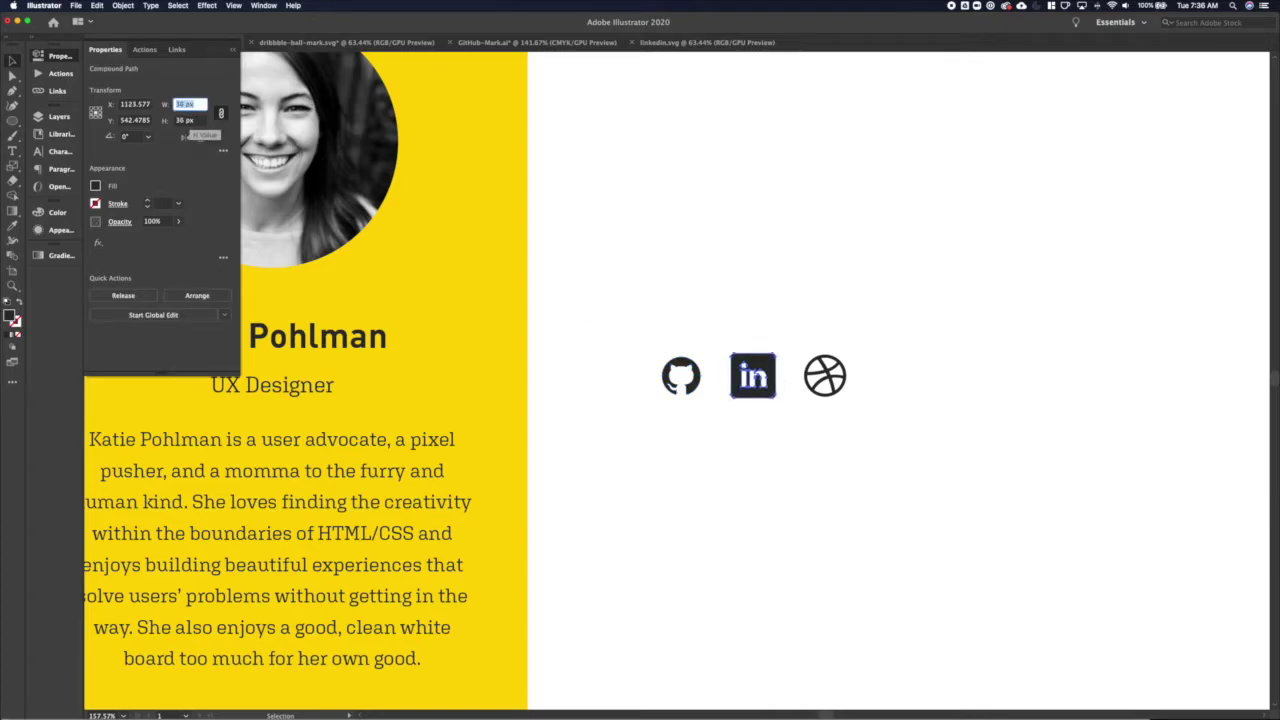
pyautogui.click(825, 376)
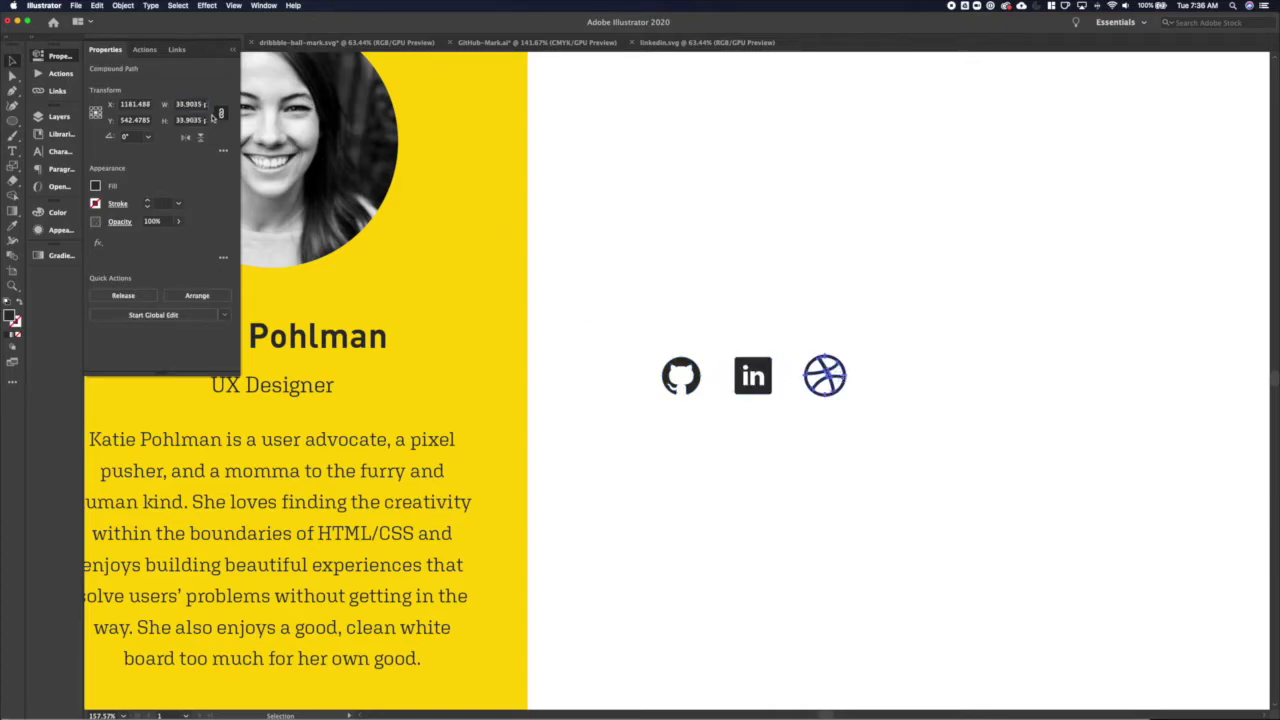
pyautogui.click(721, 431)
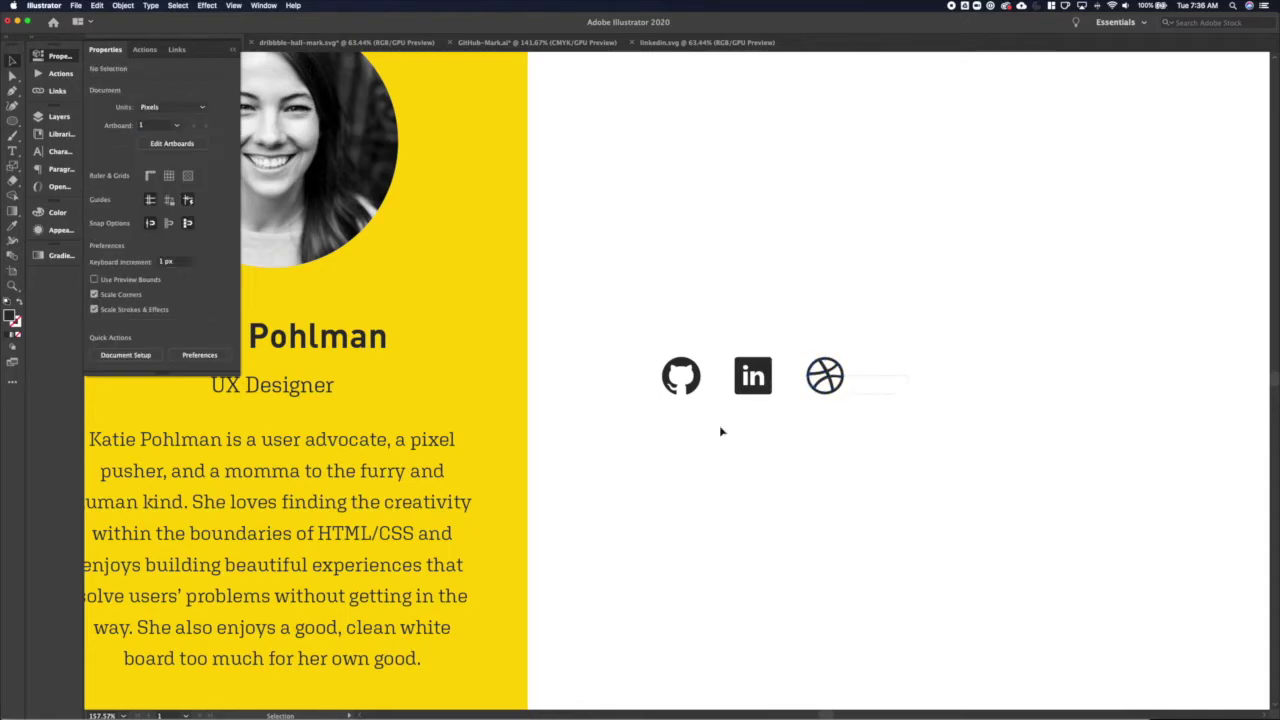
# Re-space the three icons evenly, group them, and fit the artboard in view
pyautogui.press('super+a')
pyautogui.click(223, 311)
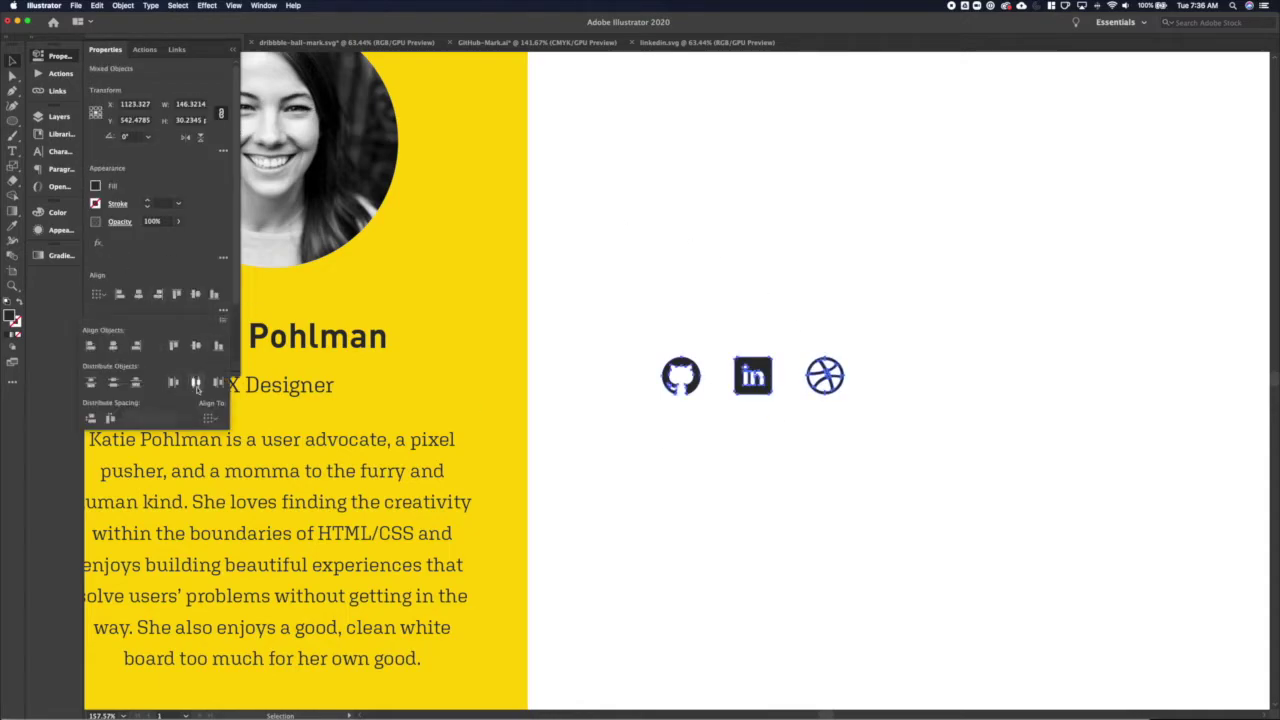
pyautogui.click(196, 383)
pyautogui.click(840, 436)
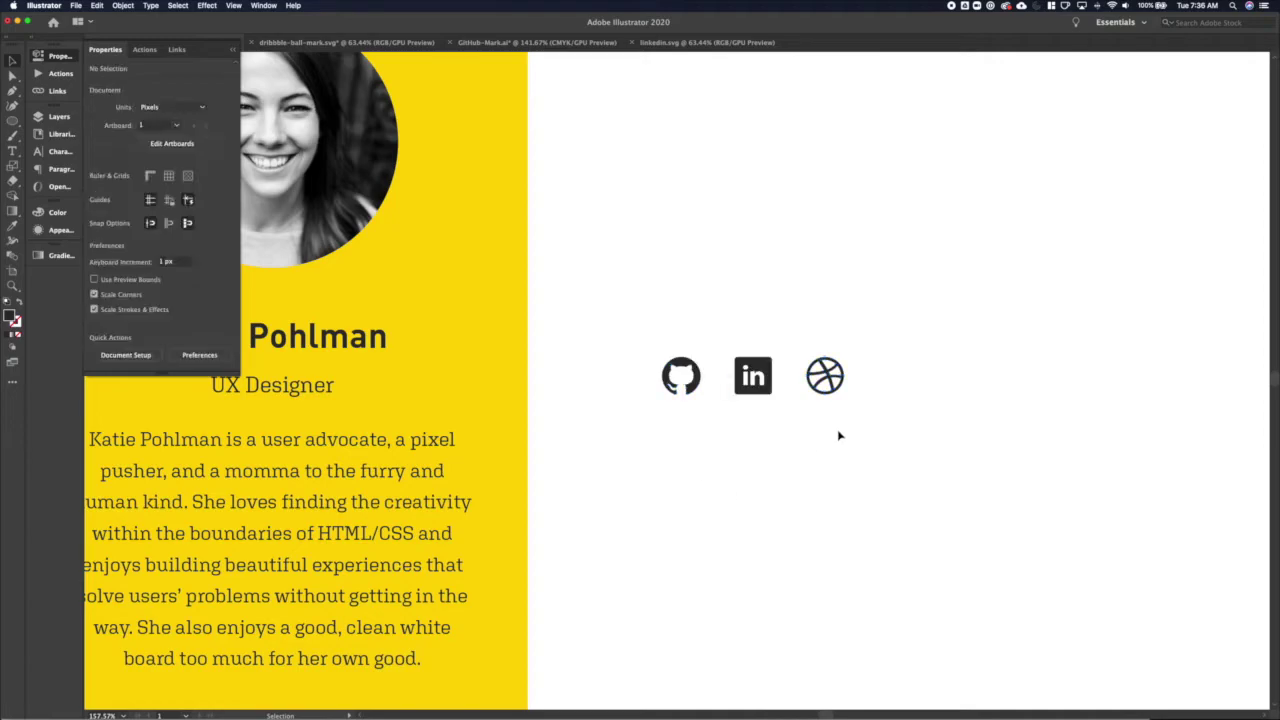
pyautogui.press('super+a')
pyautogui.press('super+g')
pyautogui.press('super+0')
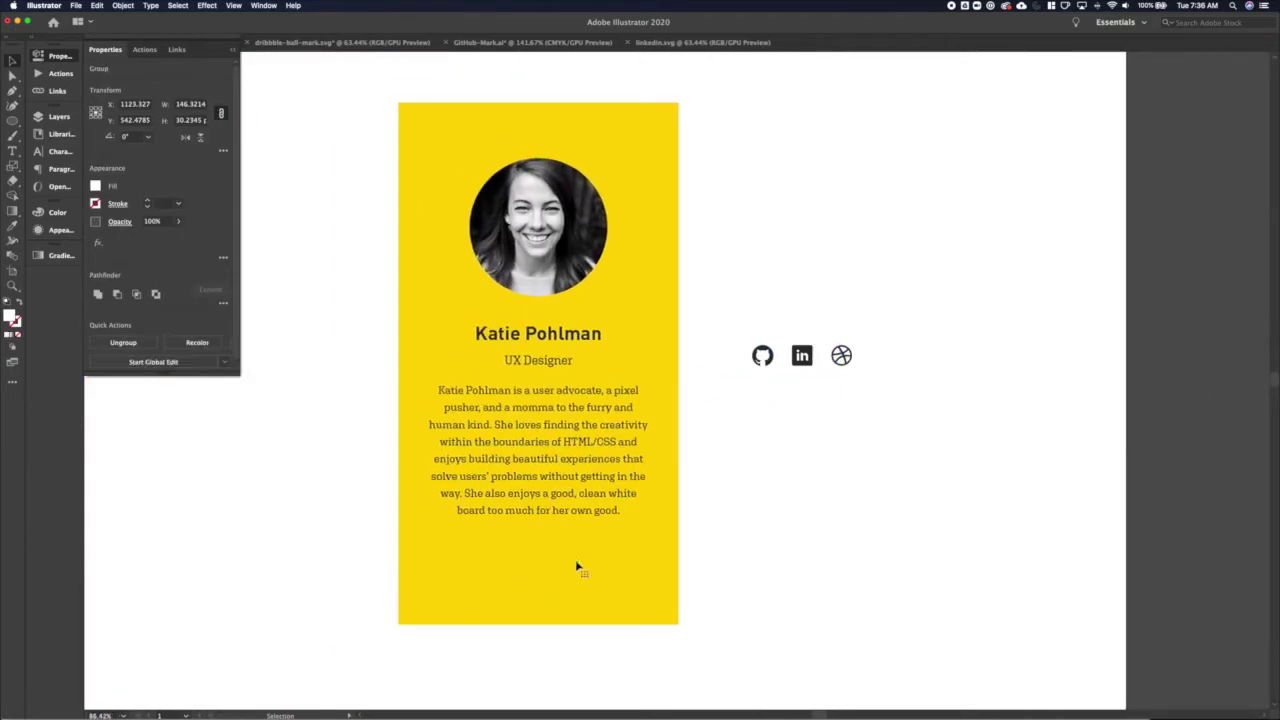
# Move the icon group onto the card and add a 'Stay connected' label copied from UX Designer
pyautogui.click(576, 567)
pyautogui.moveTo(801, 355); pyautogui.dragTo(536, 564)
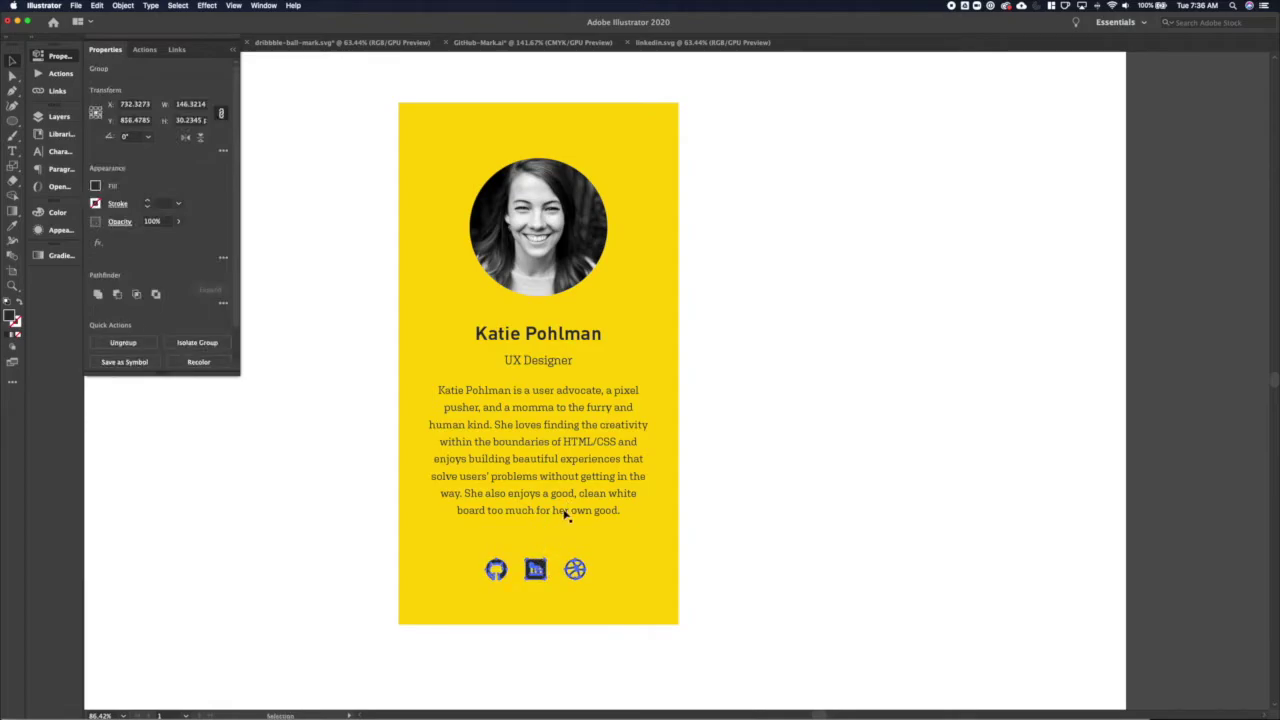
pyautogui.moveTo(545, 370); pyautogui.dragTo(545, 553)
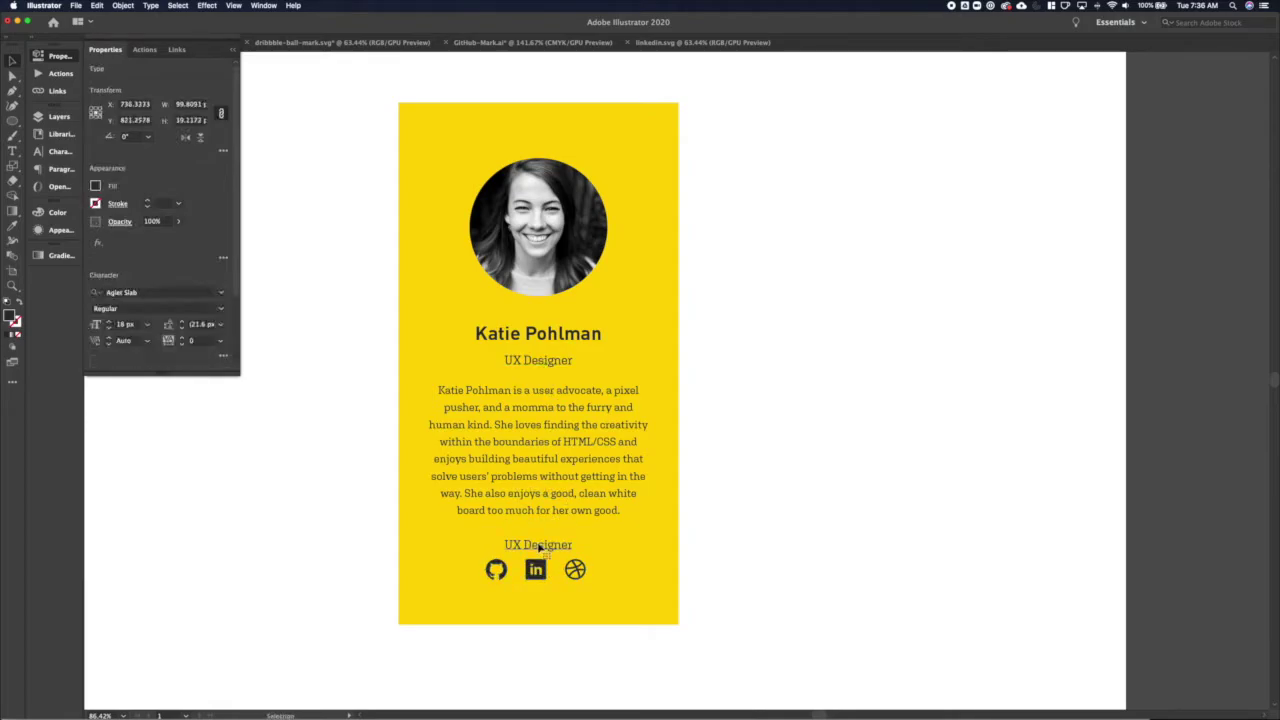
pyautogui.doubleClick(537, 549)
pyautogui.press('super+a')
pyautogui.write('Stay Connected')
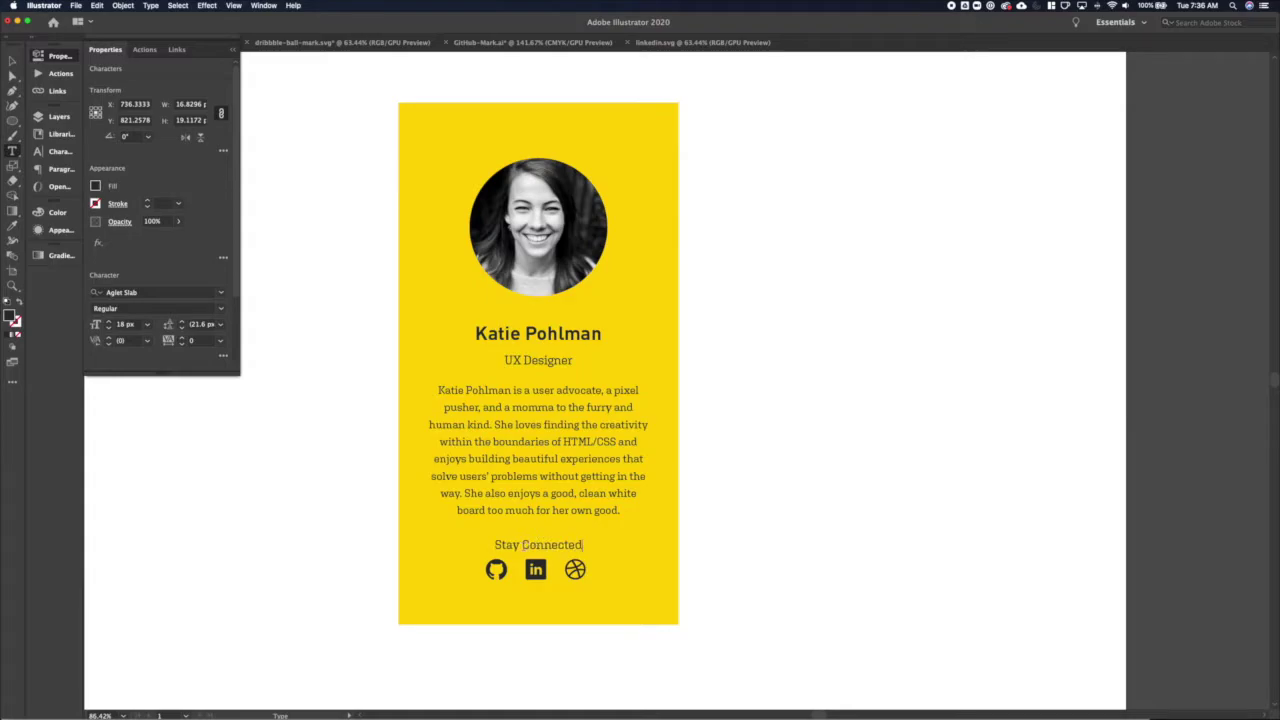
pyautogui.click(530, 545)
pyautogui.press('BackSpace')
pyautogui.write('c')
pyautogui.press('Escape')
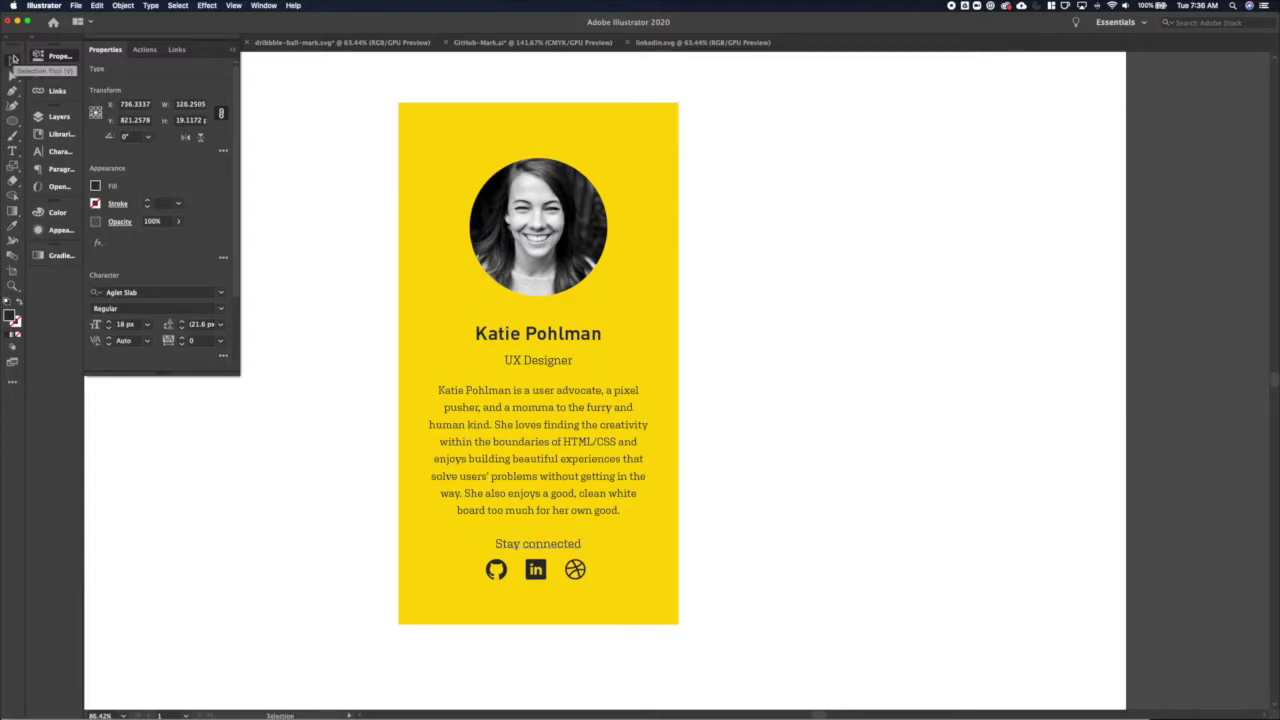
# Centre the card's contents horizontally and set the 'Stay connected' label to 14 px regular weight
pyautogui.press('super+a')
pyautogui.click(139, 294)
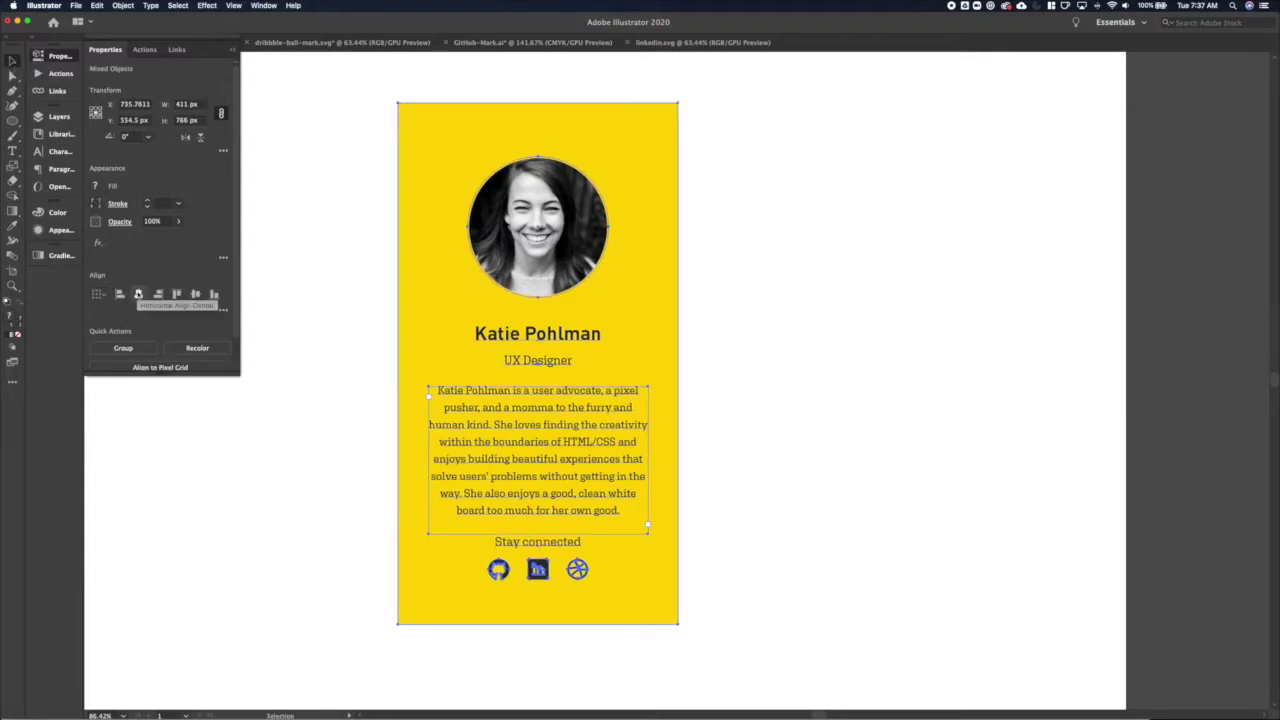
pyautogui.click(860, 557)
pyautogui.scroll(-2, 760, 513)
pyautogui.click(543, 548)
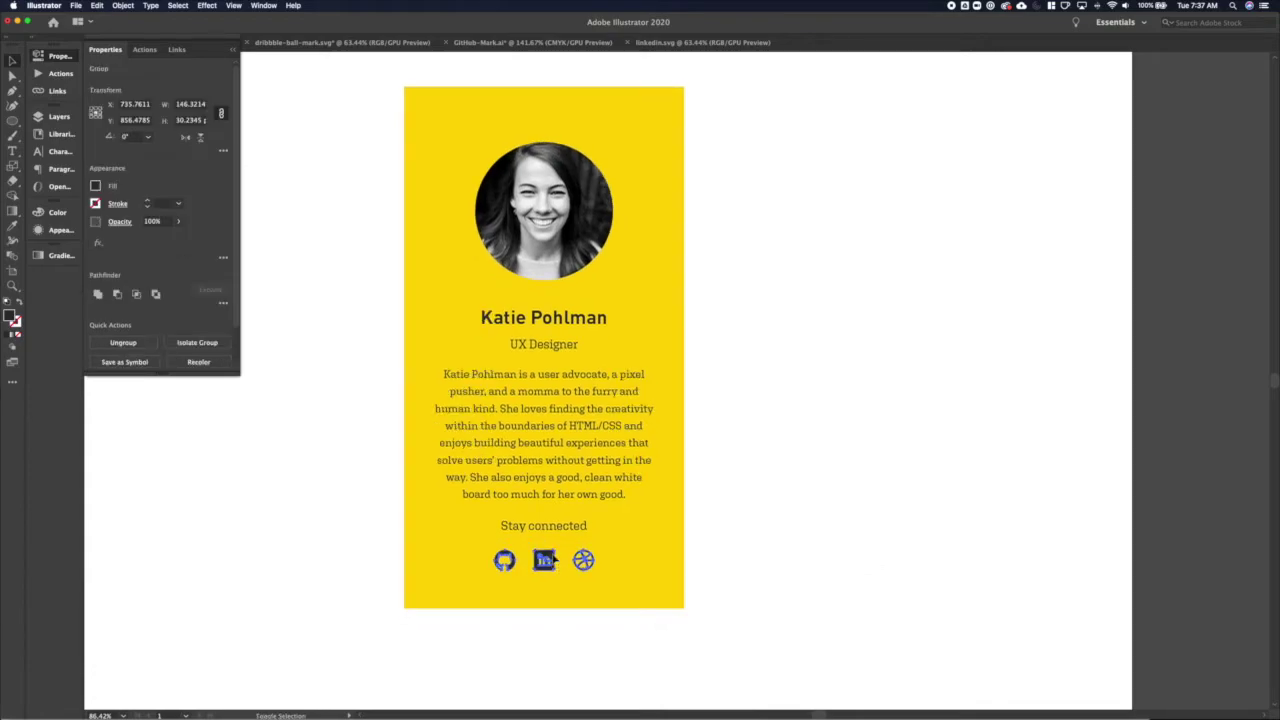
pyautogui.click(548, 533)
pyautogui.press('Down')
pyautogui.press('Down')
pyautogui.press('Down')
pyautogui.press('Down')
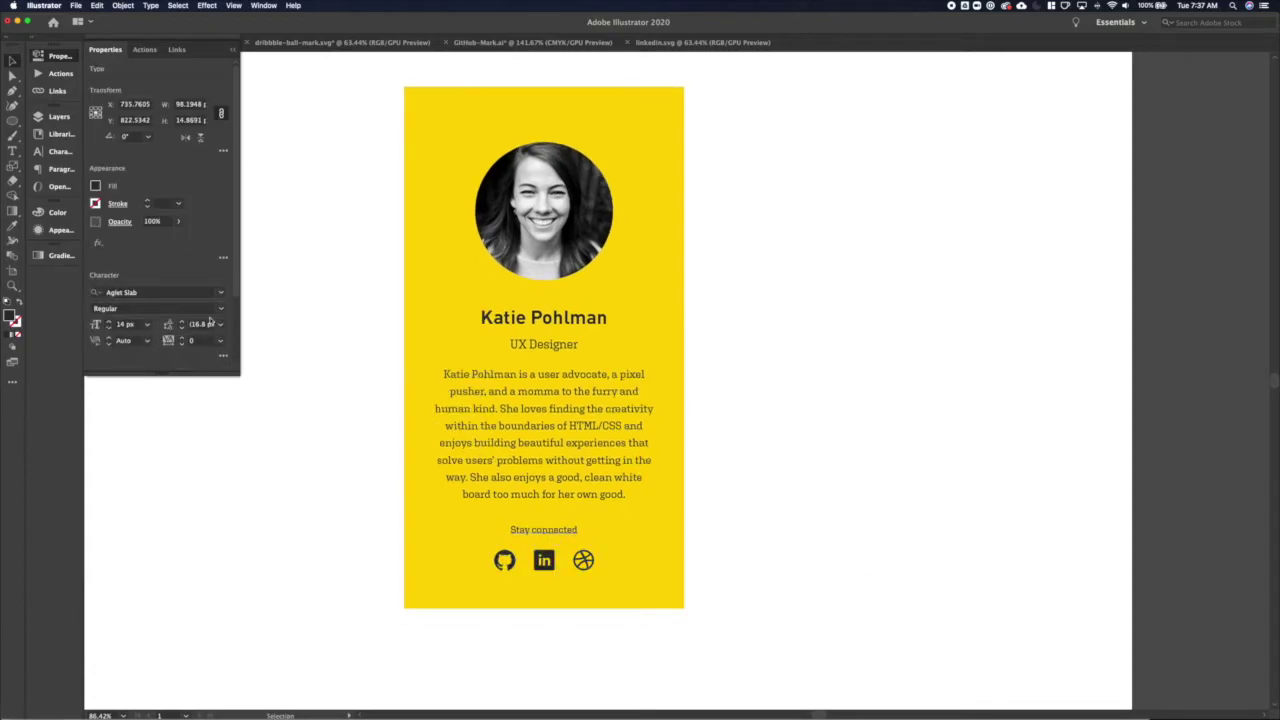
pyautogui.click(210, 310)
pyautogui.click(150, 340)
pyautogui.click(360, 548)
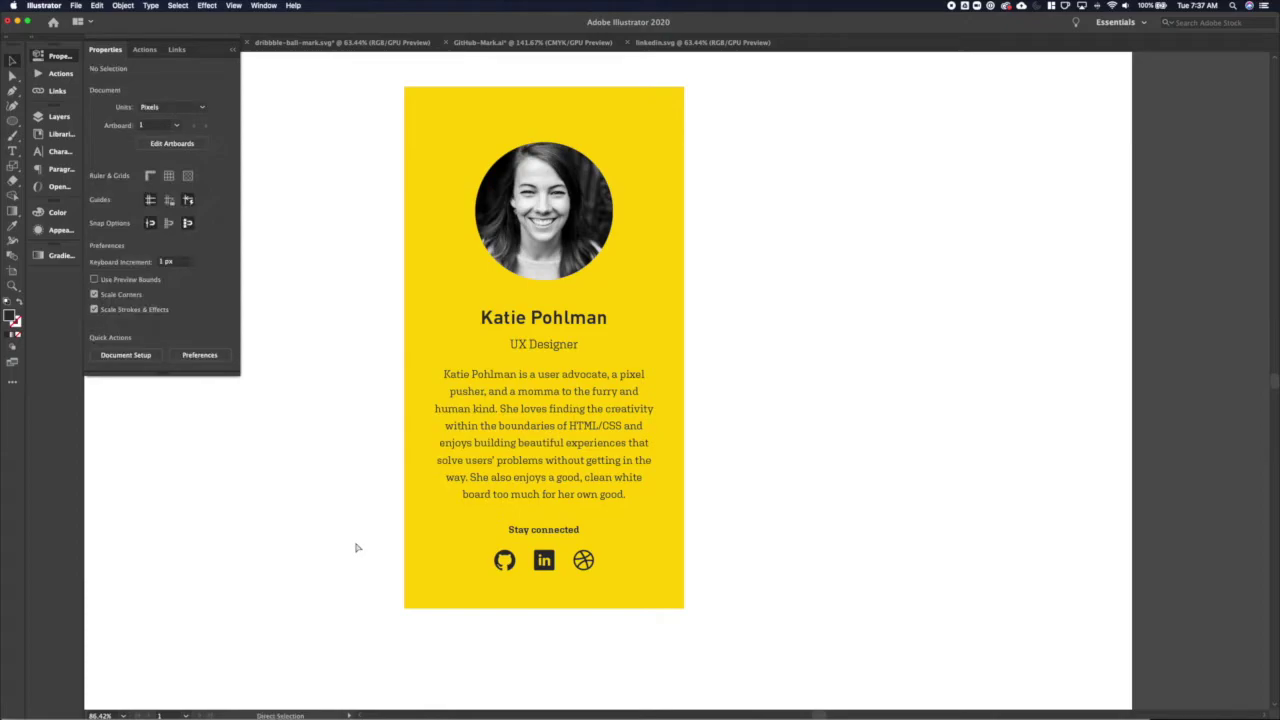
pyautogui.press('super+z')
# Lengthen the yellow card by dragging its bottom anchors downward
pyautogui.press('v')
pyautogui.click(604, 605)
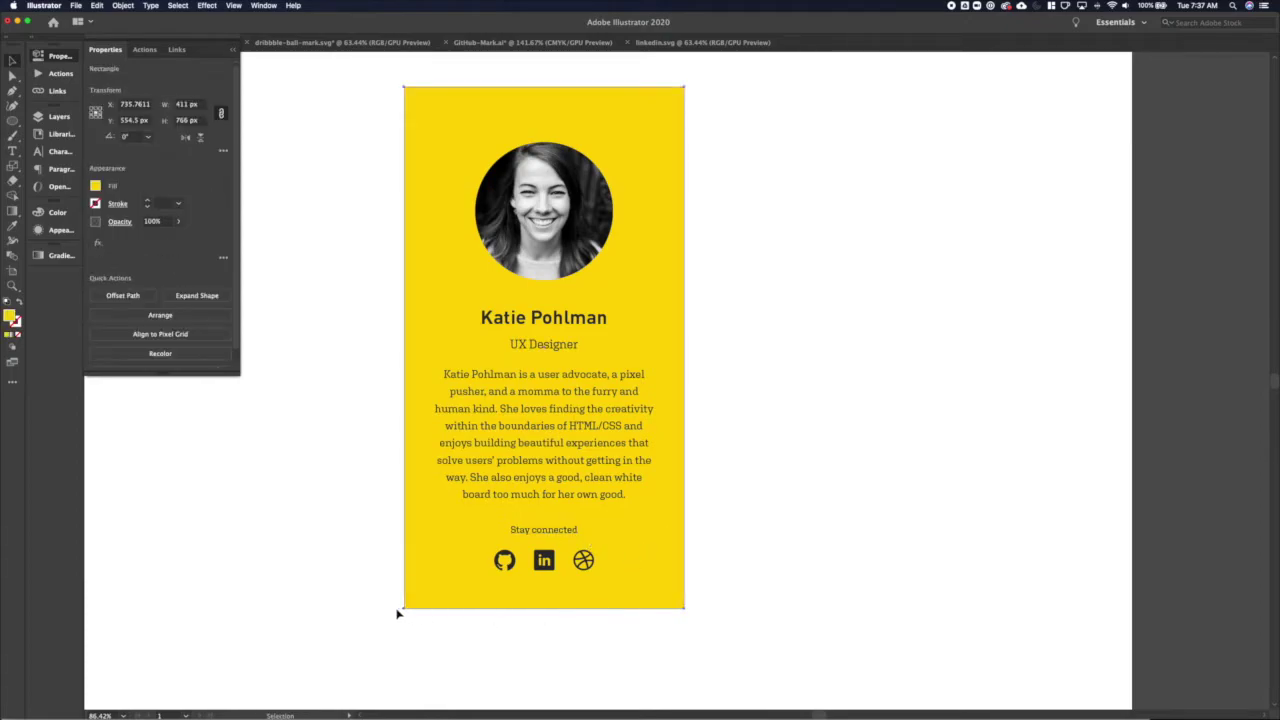
pyautogui.press('a')
pyautogui.moveTo(397, 608); pyautogui.dragTo(700, 643)
pyautogui.hotkey('shift', 'Down')
pyautogui.hotkey('shift', 'Down')
pyautogui.hotkey('shift', 'Down')
pyautogui.moveTo(377, 617); pyautogui.dragTo(709, 658)
pyautogui.press('Up')
pyautogui.press('Up')
pyautogui.press('Up')
pyautogui.press('Up')
pyautogui.press('Up')
pyautogui.press('Up')
pyautogui.click(730, 603)
pyautogui.press('v')
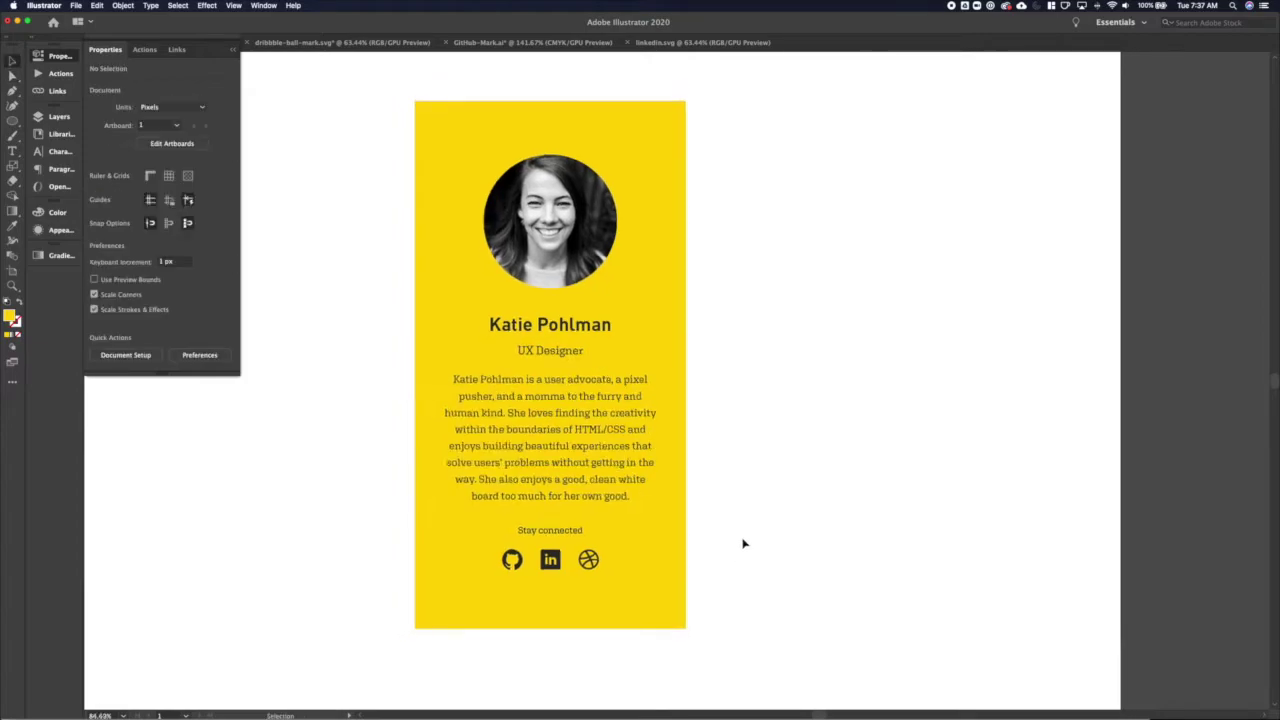
pyautogui.press('super+minus')
# Loosen the bio's line spacing, move the label and icons down, and extend the card slightly
pyautogui.moveTo(614, 544); pyautogui.dragTo(535, 582)
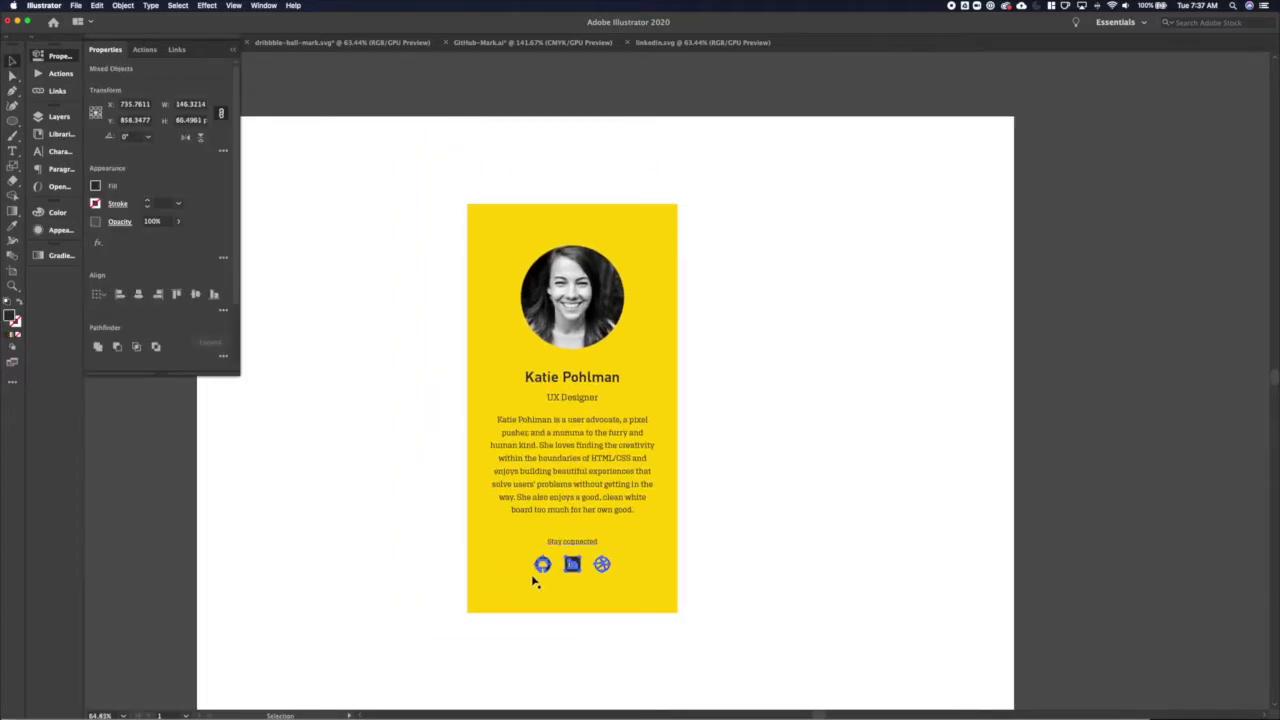
pyautogui.click(414, 526)
pyautogui.click(580, 480)
pyautogui.hotkey('alt', 'Down')
pyautogui.hotkey('alt', 'Down')
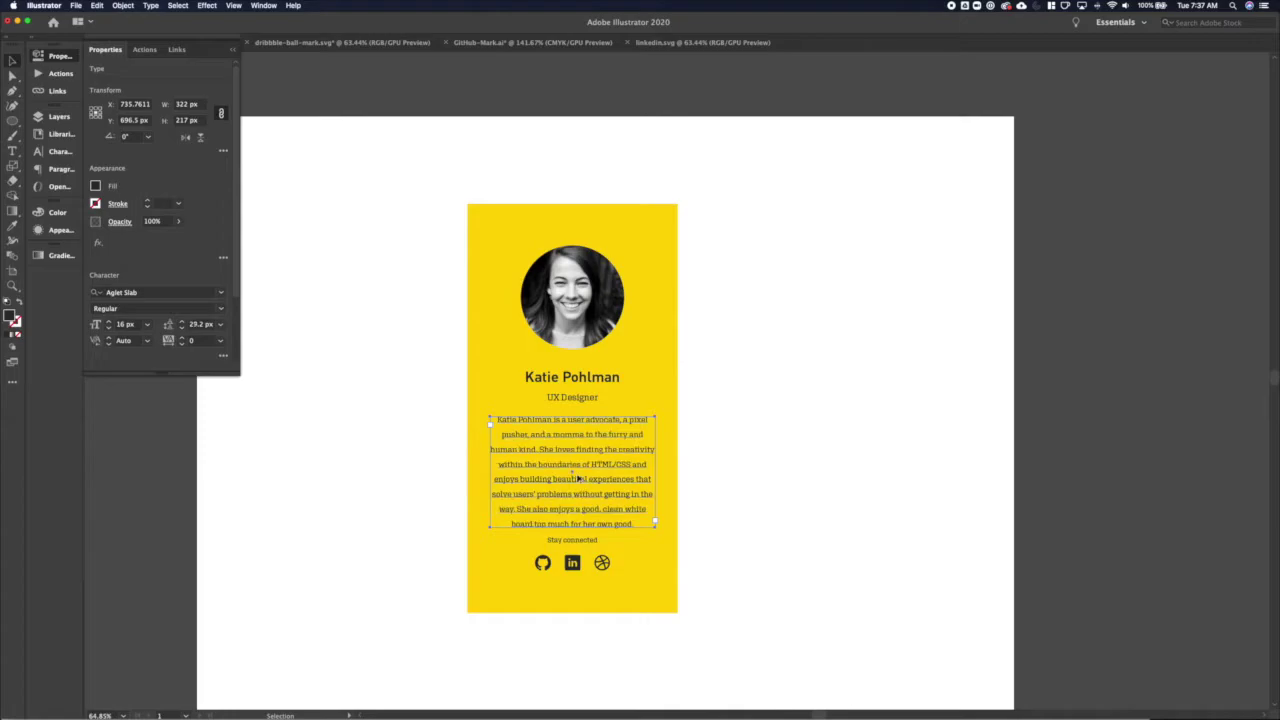
pyautogui.moveTo(475, 545); pyautogui.dragTo(573, 568)
pyautogui.moveTo(606, 626); pyautogui.dragTo(766, 649)
pyautogui.press('Down')
pyautogui.press('Down')
pyautogui.press('Down')
pyautogui.press('Down')
pyautogui.press('Down')
pyautogui.press('Down')
pyautogui.press('Down')
pyautogui.press('Down')
pyautogui.press('Down')
pyautogui.press('Down')
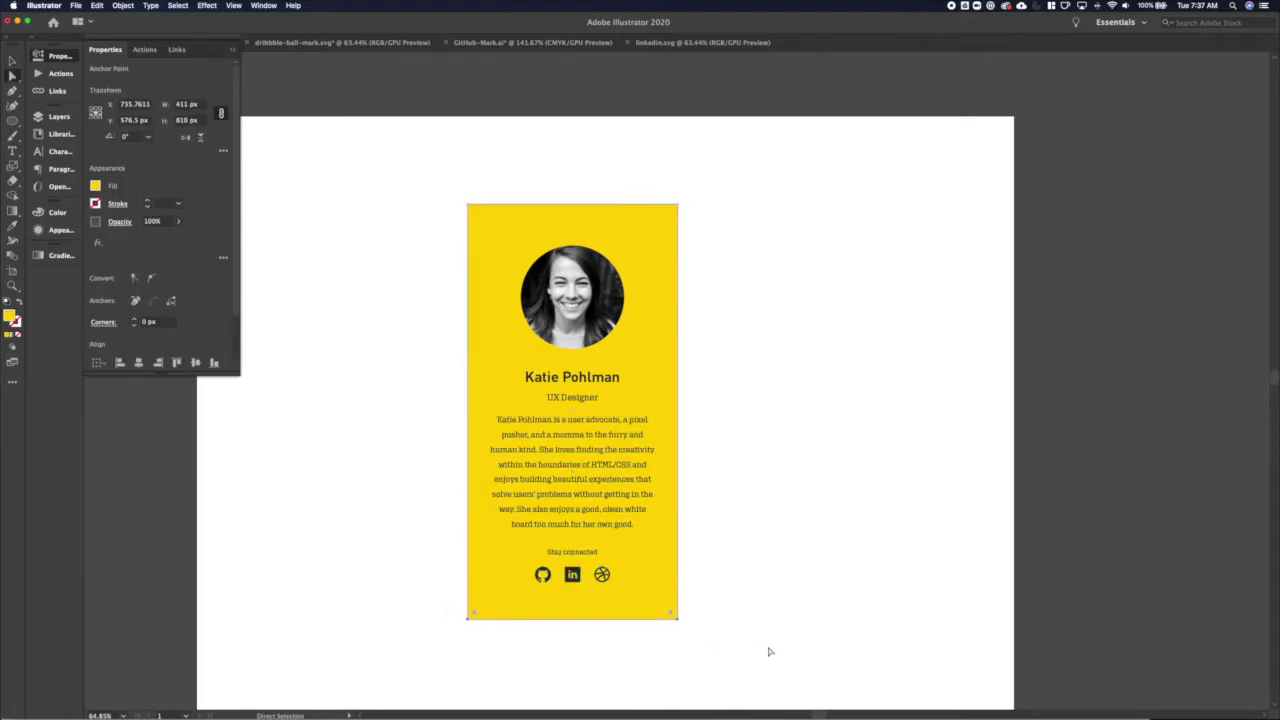
pyautogui.click(760, 543)
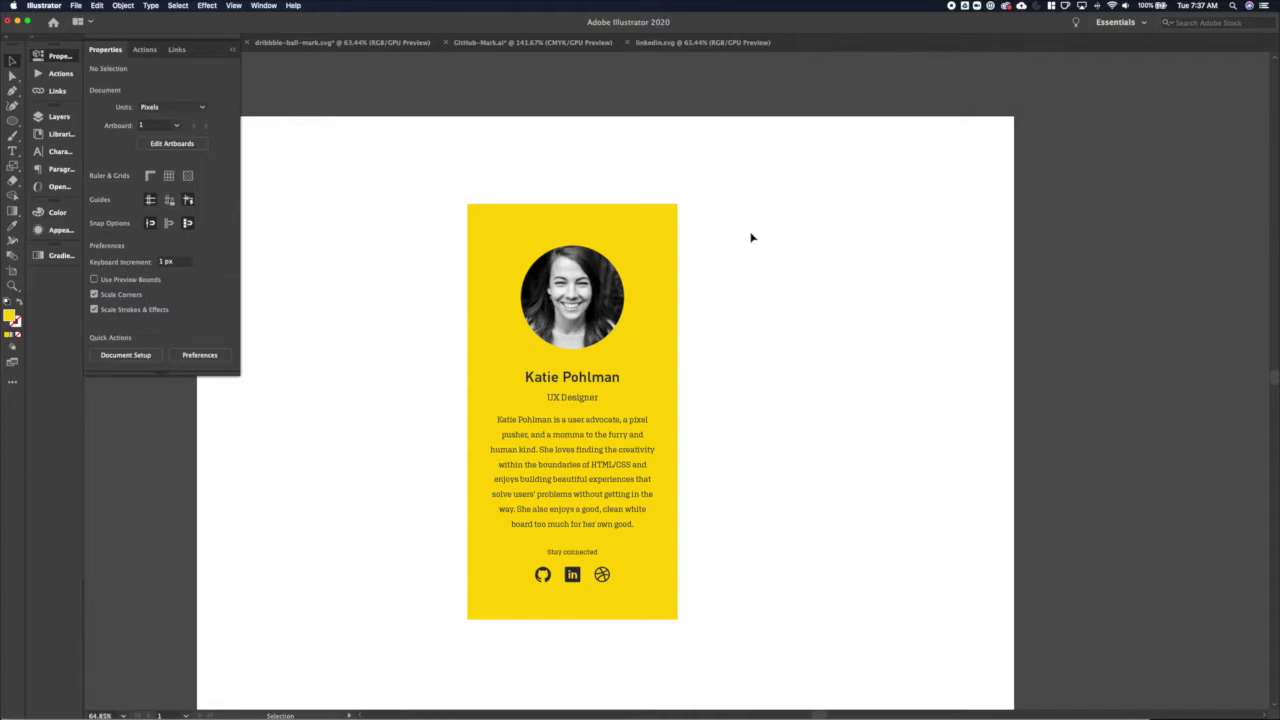
pyautogui.scroll(-2, 750, 225)
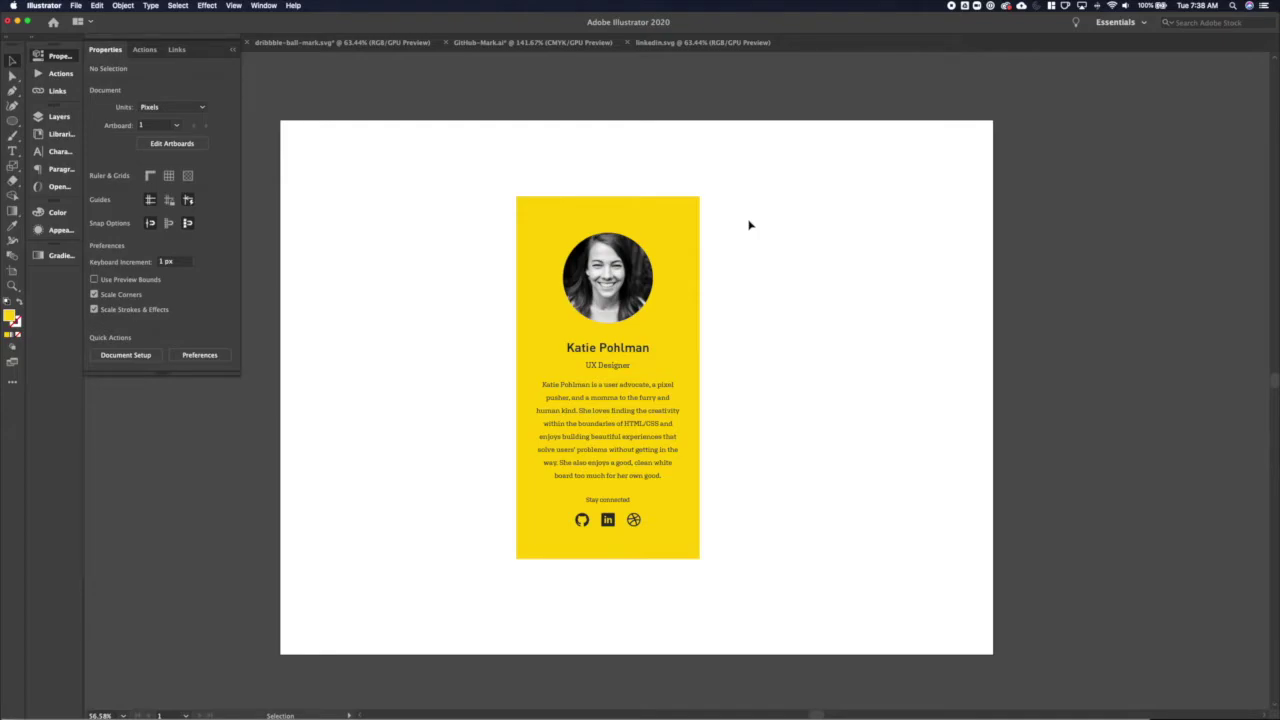
pyautogui.press('m')
# Draw a 1600 × 1200 px rectangle and fill it with Brand Black from the library
pyautogui.click(280, 119)
pyautogui.write('1600')
pyautogui.press('Tab')
pyautogui.write('1200')
pyautogui.press('Return')
pyautogui.press('v')
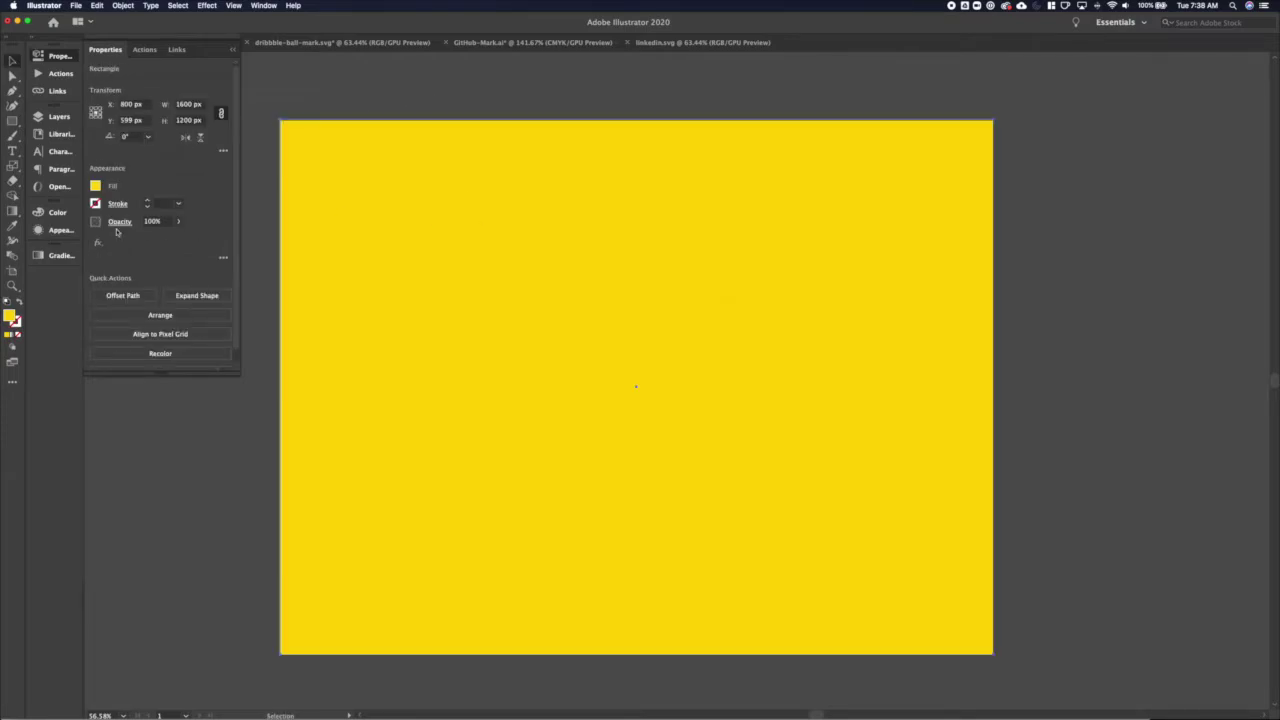
pyautogui.click(60, 133)
pyautogui.scroll(-5, 150, 300)
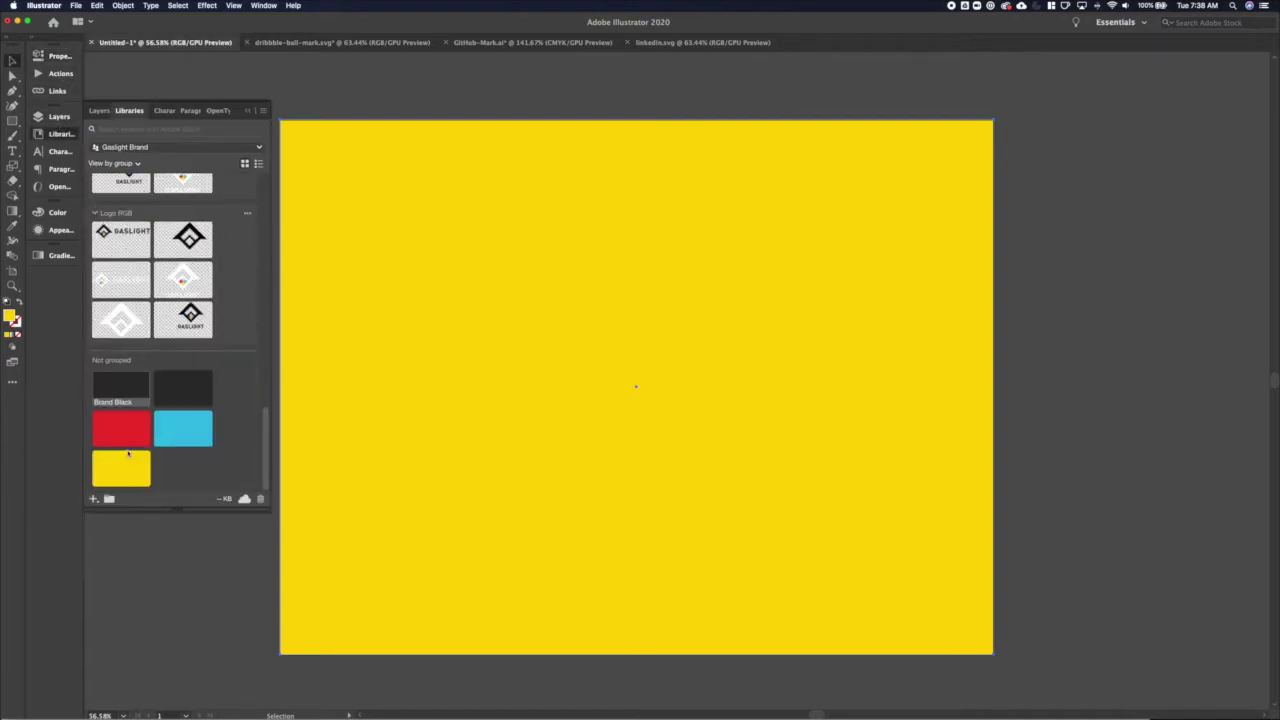
pyautogui.click(121, 385)
# Set the dark rectangle's Y to 600 px and send it to the back
pyautogui.click(57, 56)
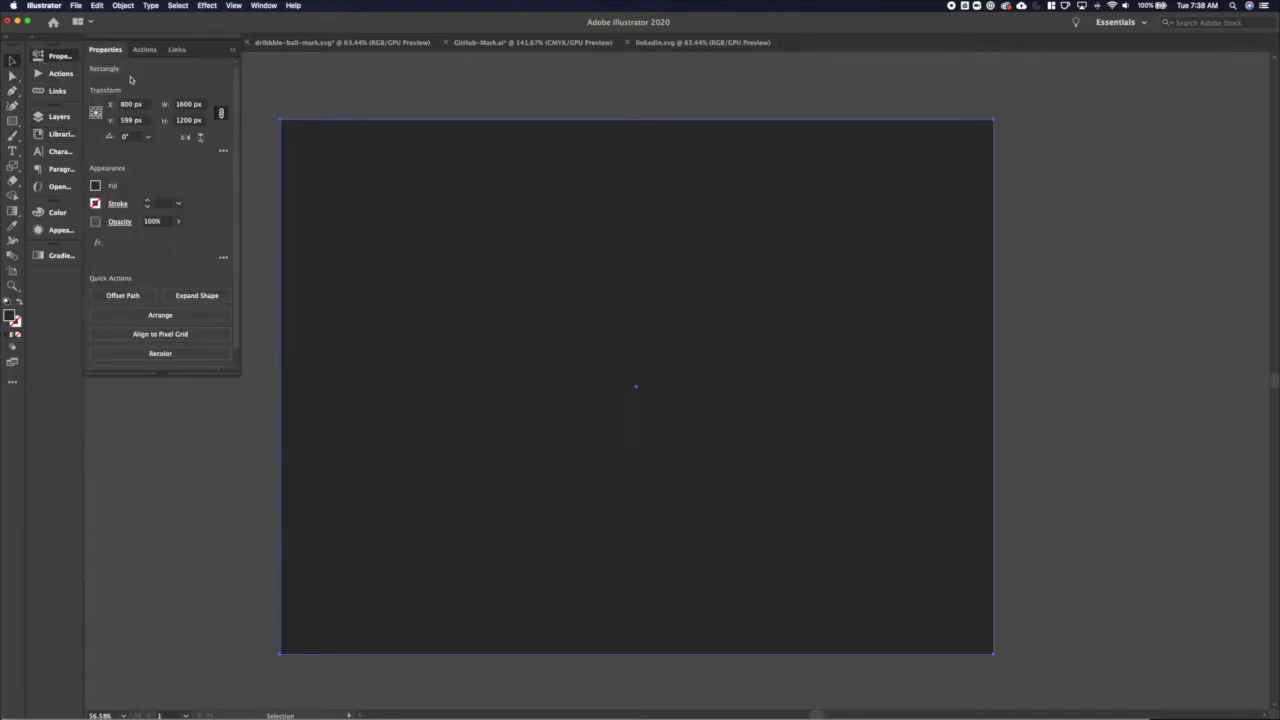
pyautogui.click(131, 120)
pyautogui.write('600')
pyautogui.press('Return')
pyautogui.press('super+shift+bracketleft')
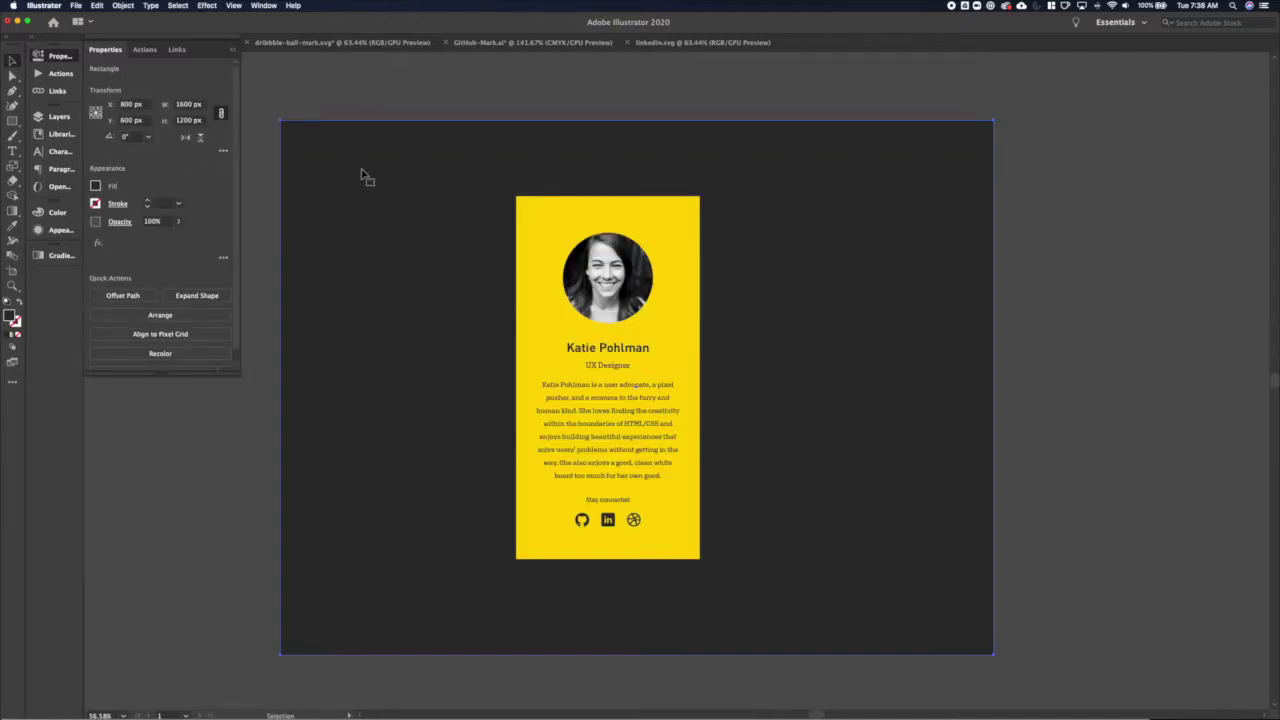
pyautogui.press('super+Tab')
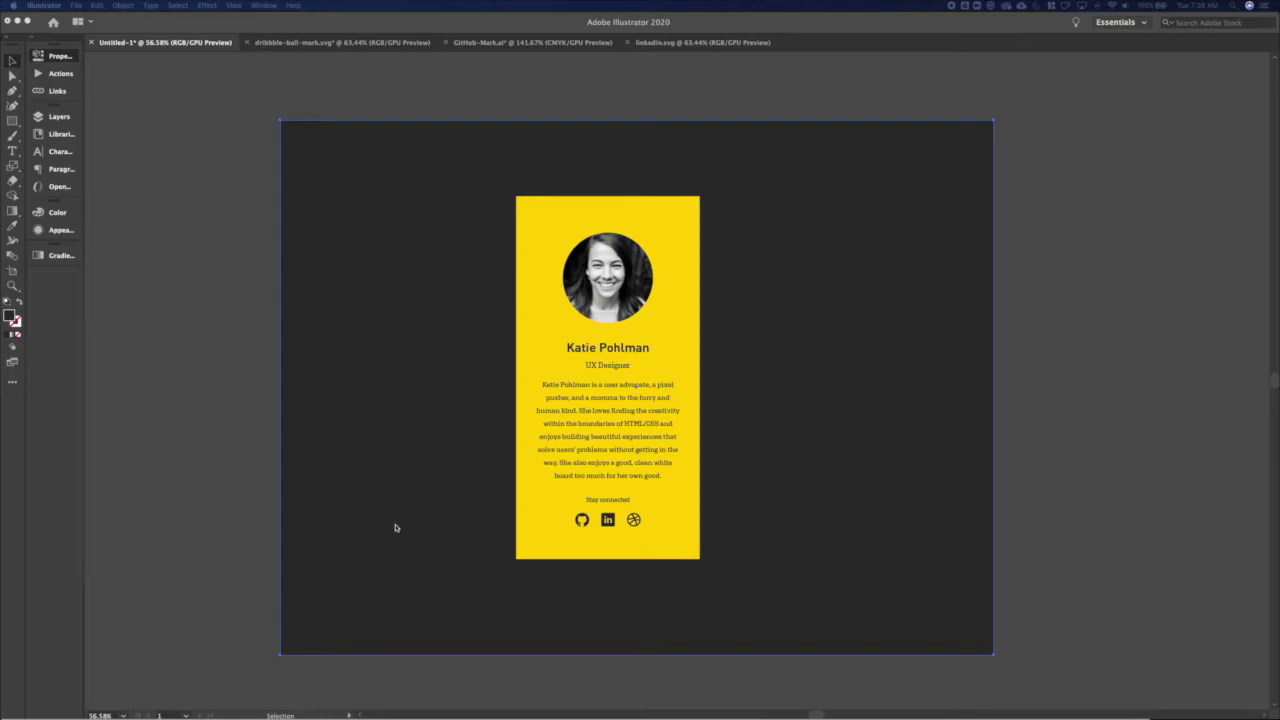
pyautogui.press('super+Tab')
# Place a Texture Shapes asset from the library, enlarge it and send it behind the card
pyautogui.click(56, 134)
pyautogui.scroll(-10, 164, 399)
pyautogui.scroll(10, 164, 399)
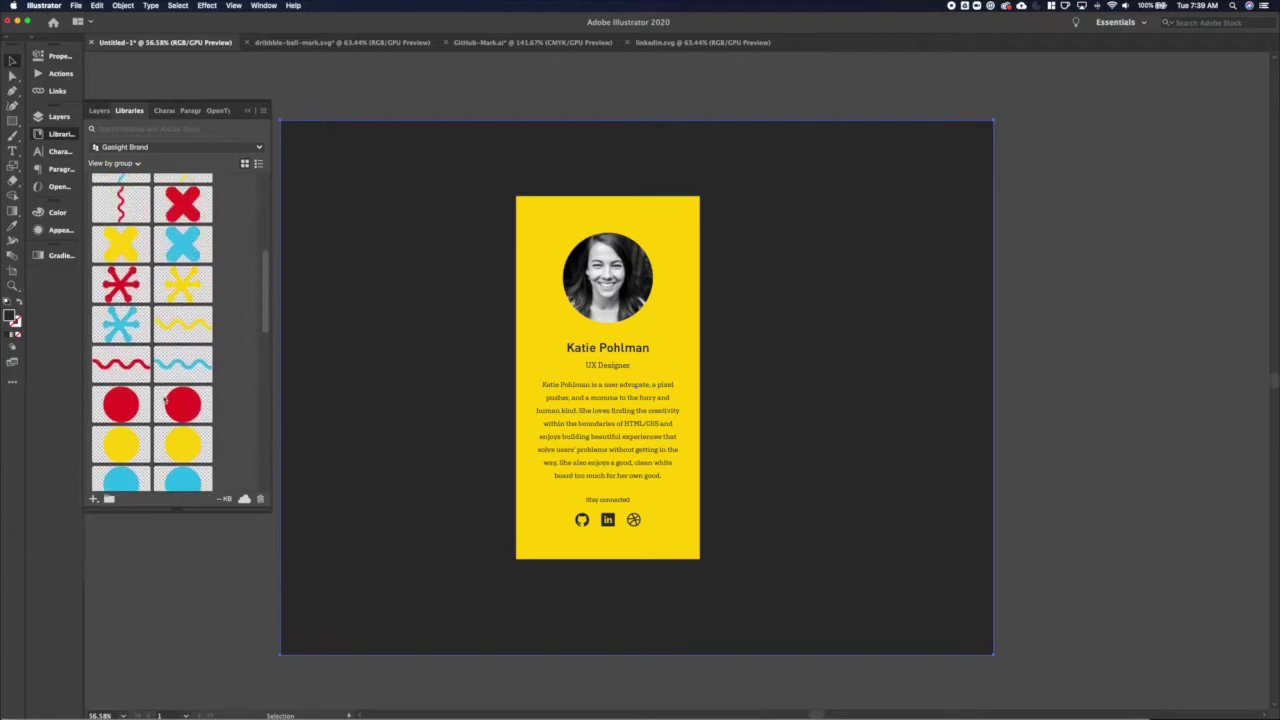
pyautogui.moveTo(185, 288)
pyautogui.mouseDown()
pyautogui.moveTo(513, 295)
pyautogui.moveTo(465, 300)
pyautogui.moveTo(440, 120)
pyautogui.moveTo(455, 108)
pyautogui.moveTo(388, 570)
pyautogui.moveTo(354, 589)
pyautogui.mouseUp()
pyautogui.scroll(-2, 388, 570)
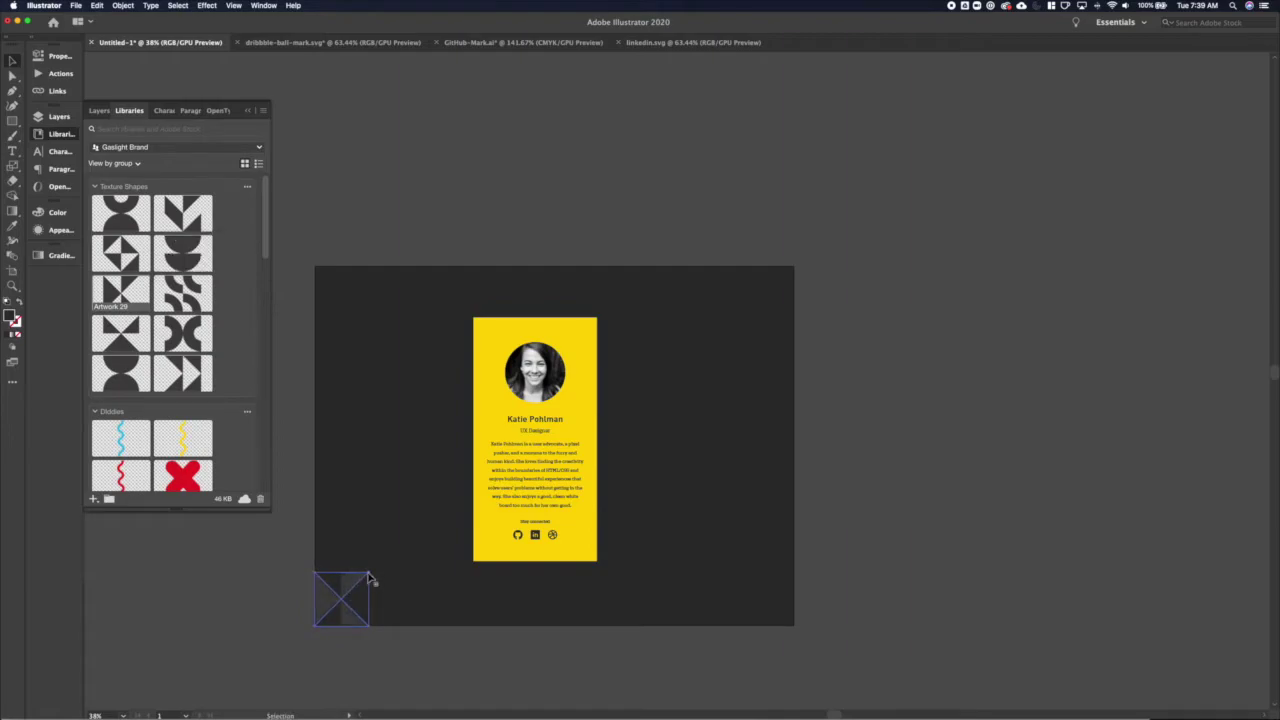
pyautogui.moveTo(369, 572); pyautogui.dragTo(537, 425)
pyautogui.moveTo(457, 467); pyautogui.dragTo(457, 477)
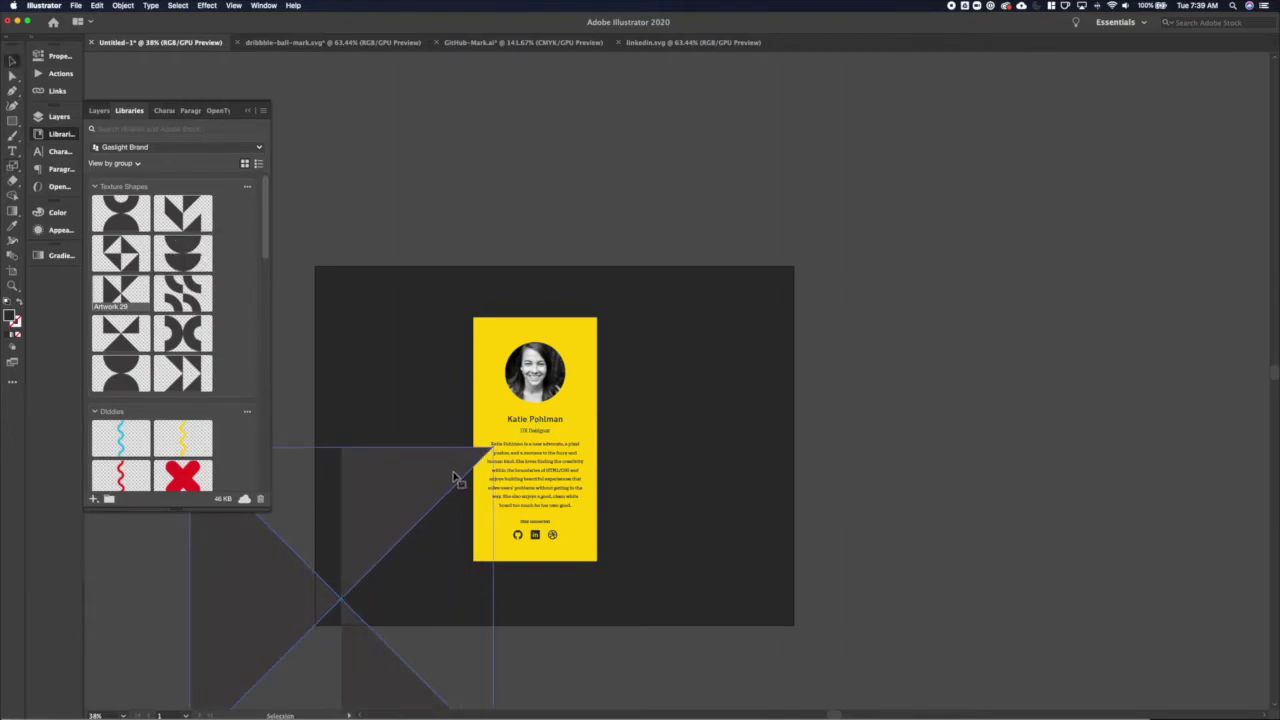
pyautogui.moveTo(397, 531); pyautogui.dragTo(520, 403)
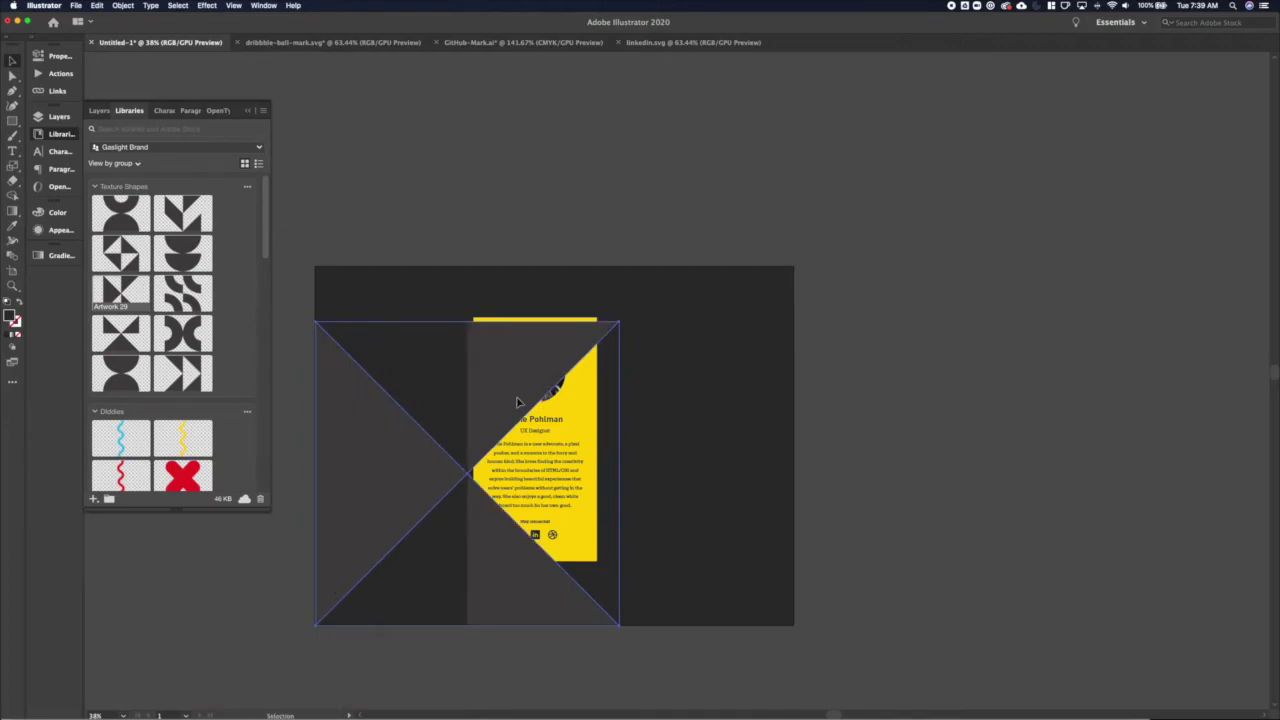
pyautogui.press('super+bracketleft')
# Scale the texture shape up to cover the artboard and fine-tune its position
pyautogui.moveTo(619, 323); pyautogui.dragTo(677, 280)
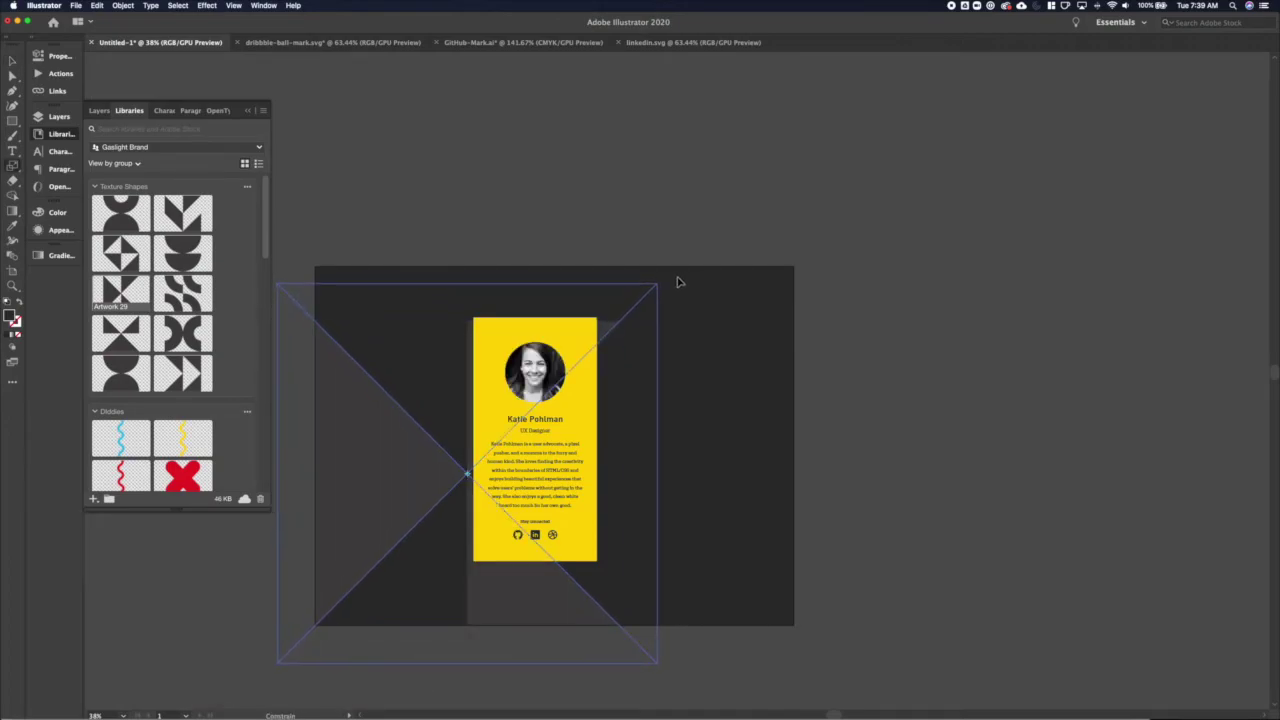
pyautogui.moveTo(314, 466); pyautogui.dragTo(348, 430)
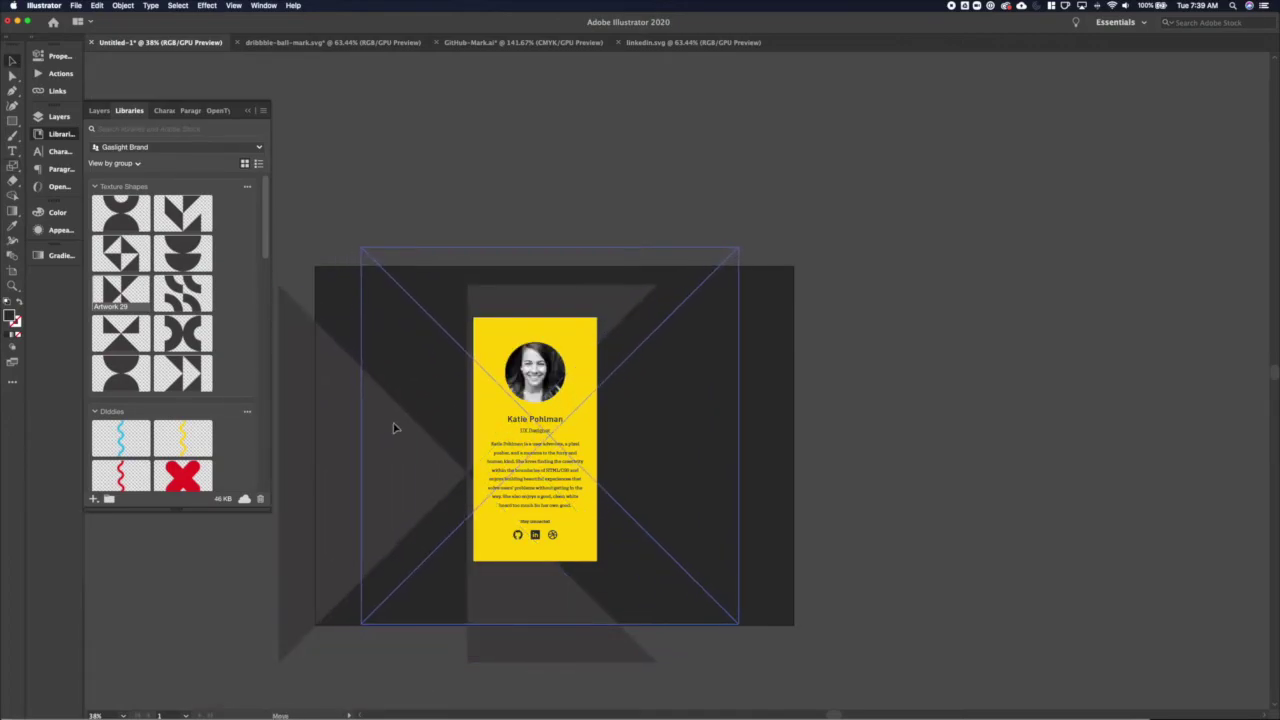
pyautogui.press('s')
pyautogui.moveTo(739, 248); pyautogui.dragTo(789, 198)
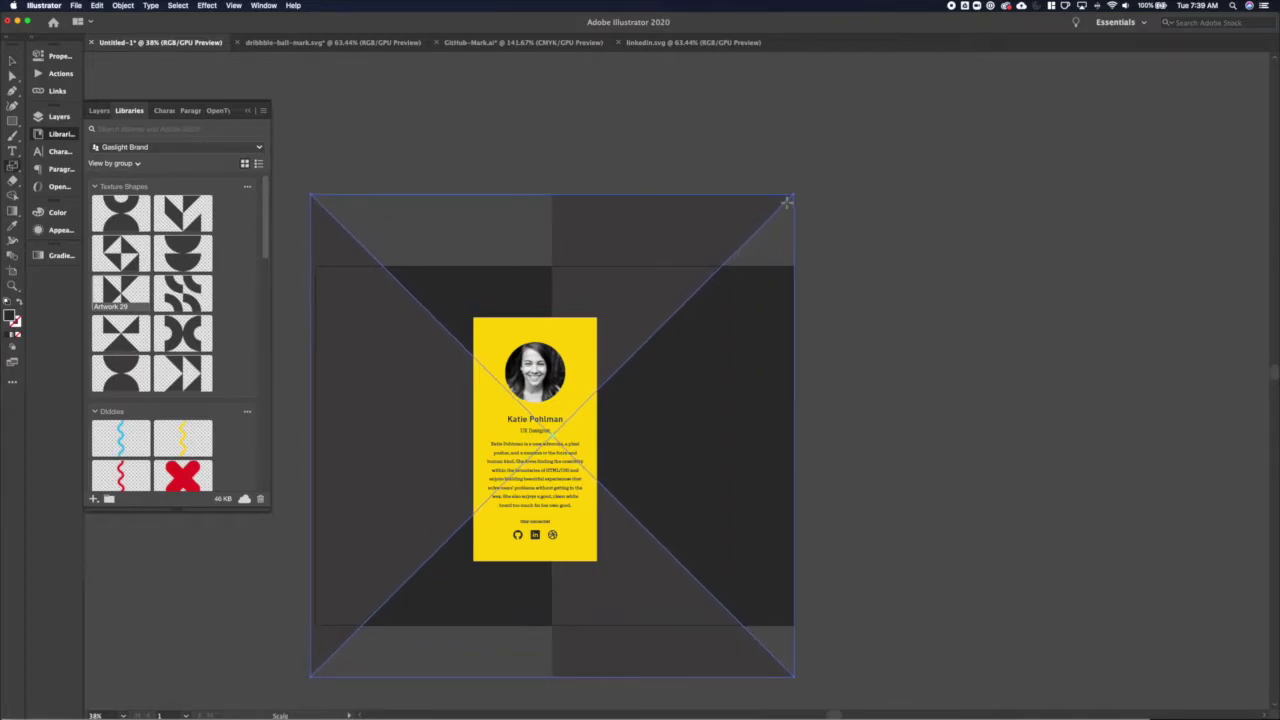
pyautogui.press('v')
pyautogui.moveTo(722, 234); pyautogui.dragTo(729, 257)
pyautogui.press('super+z')
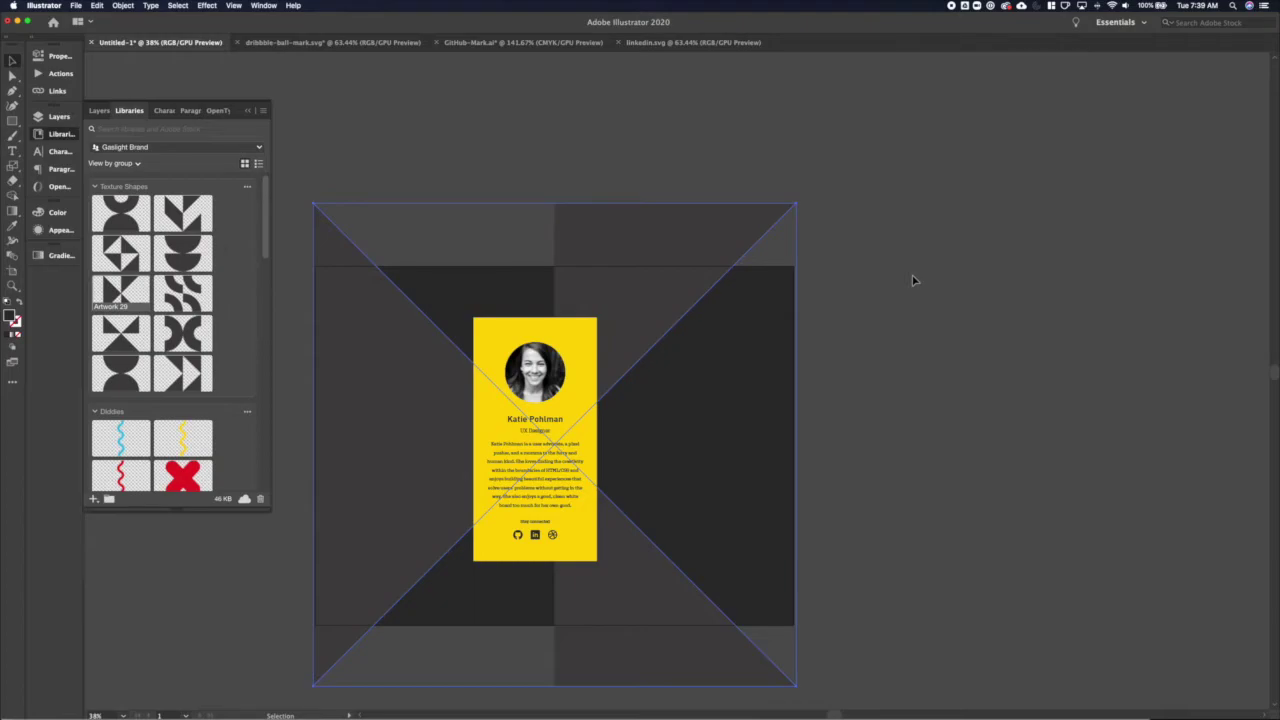
# Select all artwork and centre it at X 800 px, Y 600 px
pyautogui.click(909, 280)
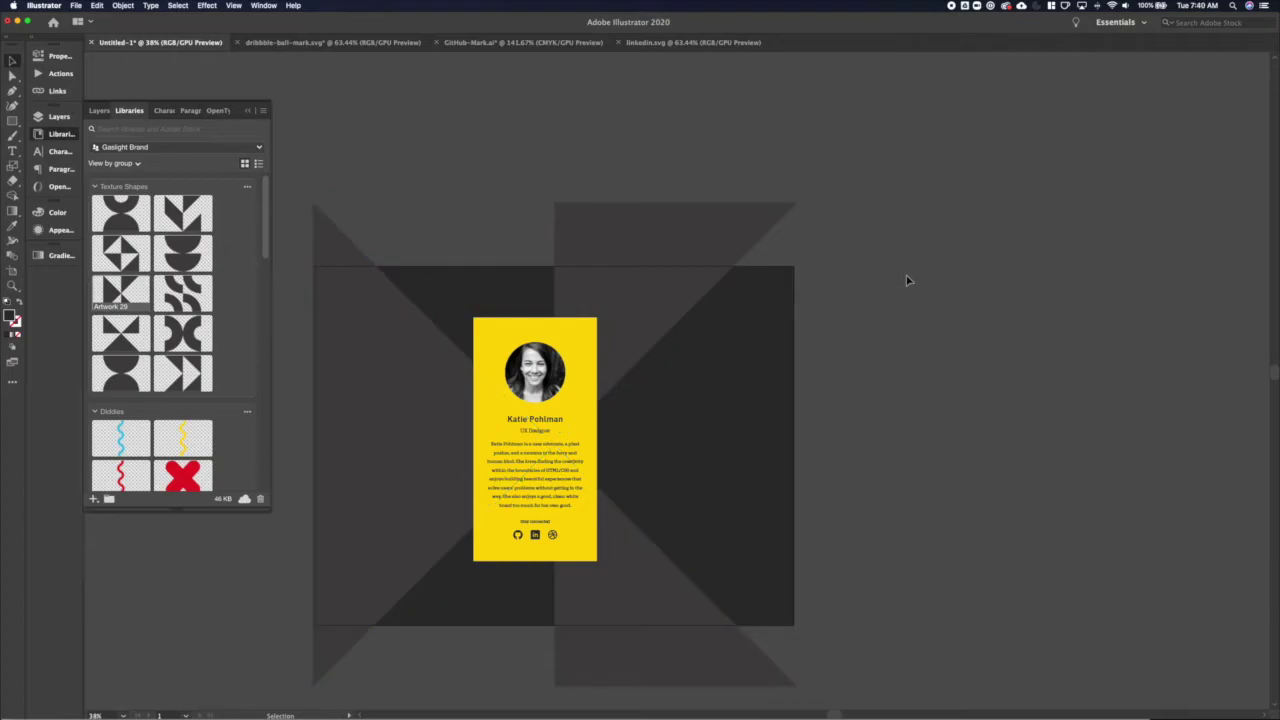
pyautogui.press('super+a')
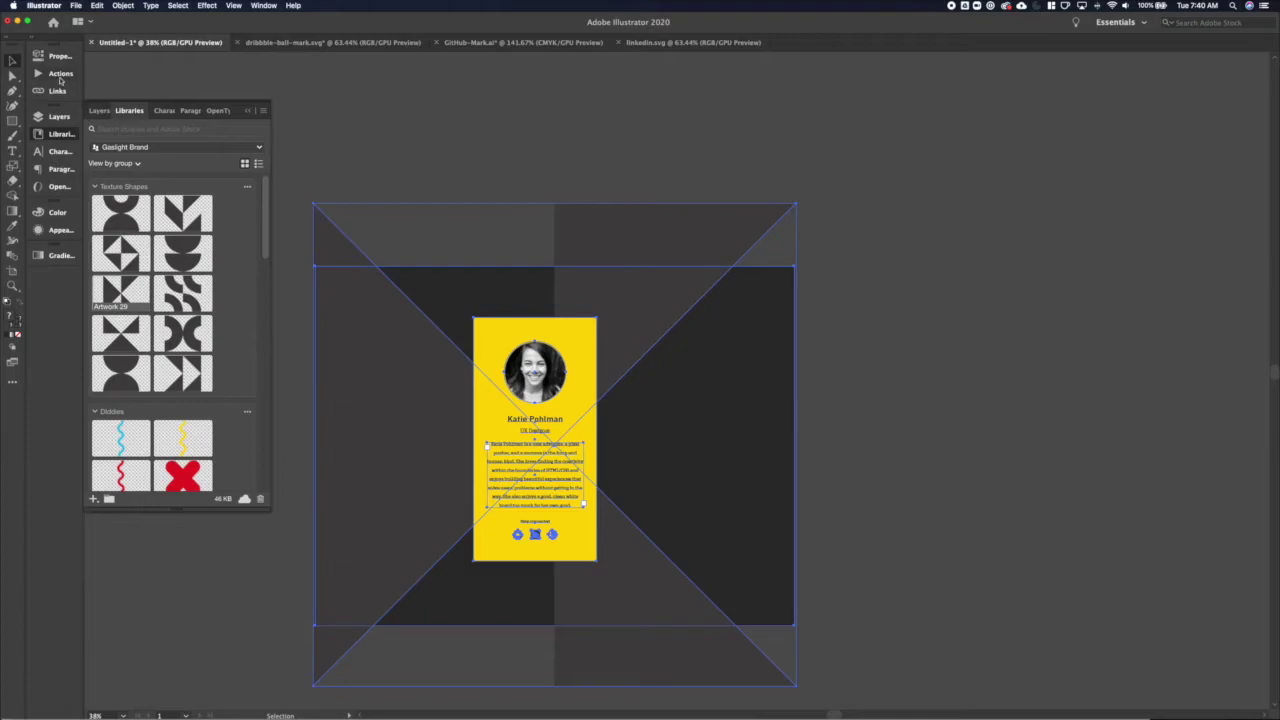
pyautogui.click(52, 56)
pyautogui.click(140, 294)
pyautogui.click(137, 104)
pyautogui.write('800')
pyautogui.press('Tab')
pyautogui.write('600')
pyautogui.press('Return')
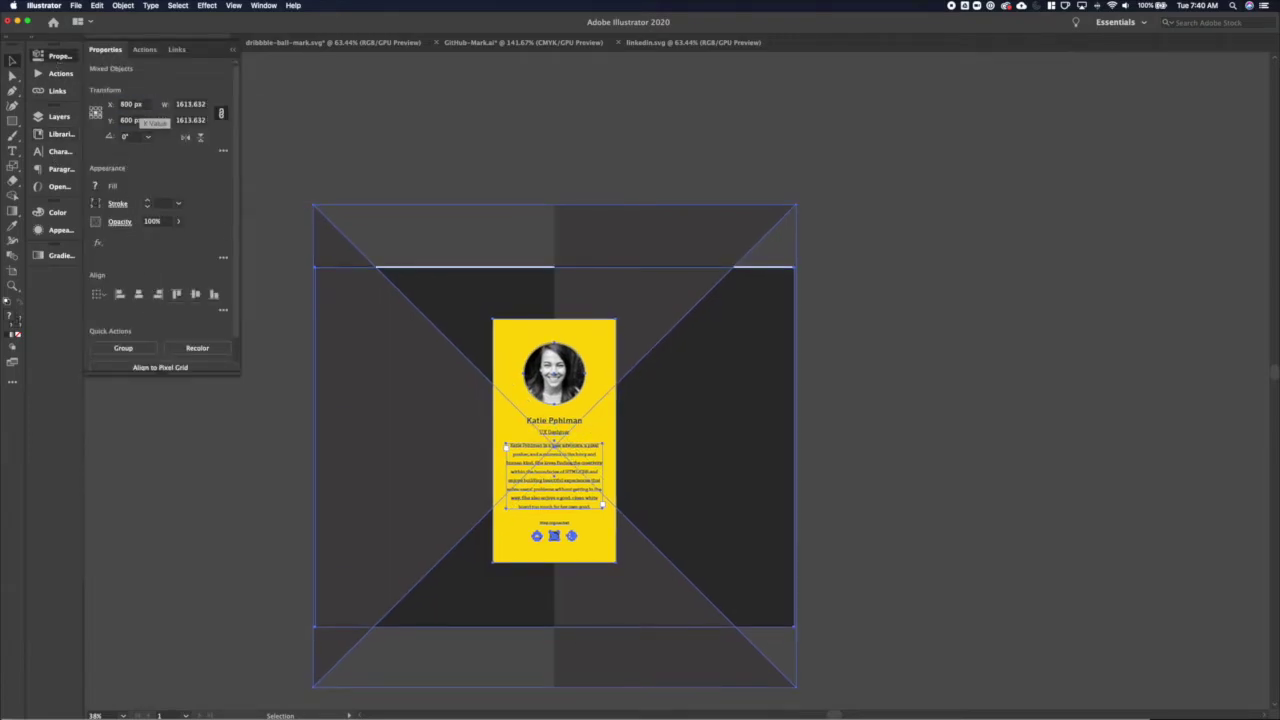
# Check the dark rectangle's Y position, then select the X-pattern background image's opacity
pyautogui.click(437, 169)
pyautogui.click(470, 300)
pyautogui.click(600, 286)
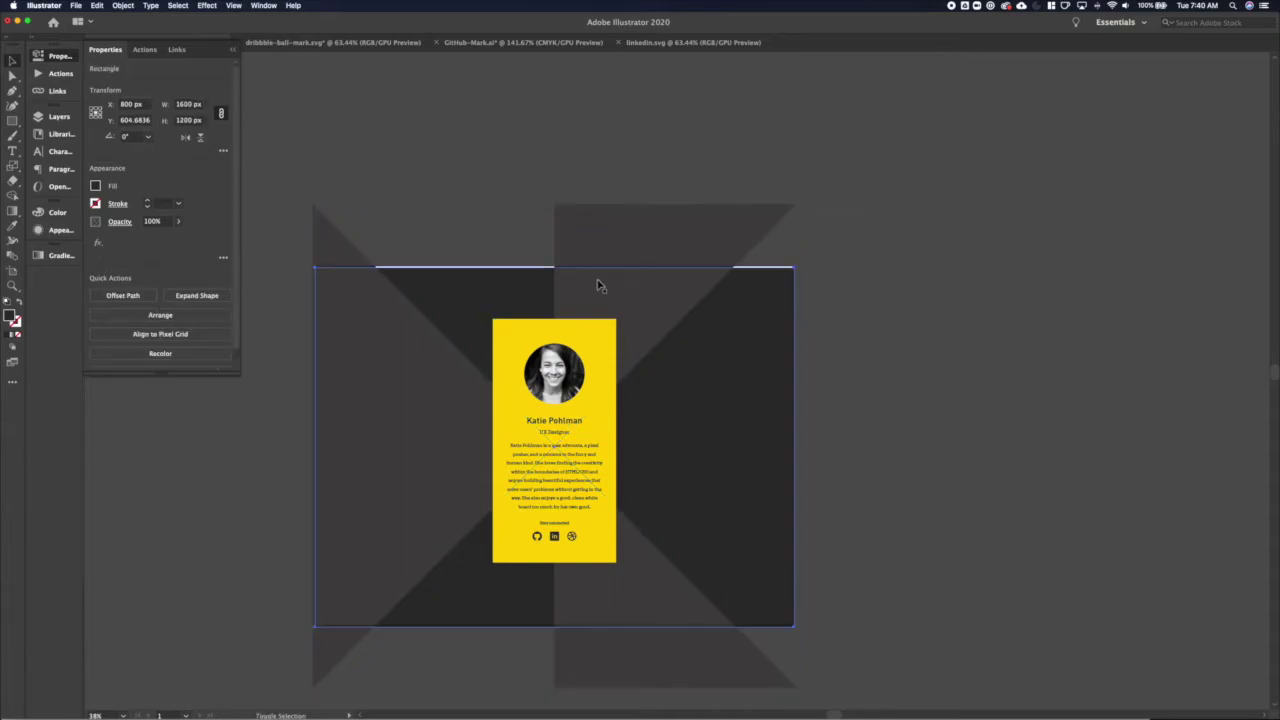
pyautogui.click(132, 120)
pyautogui.click(430, 180)
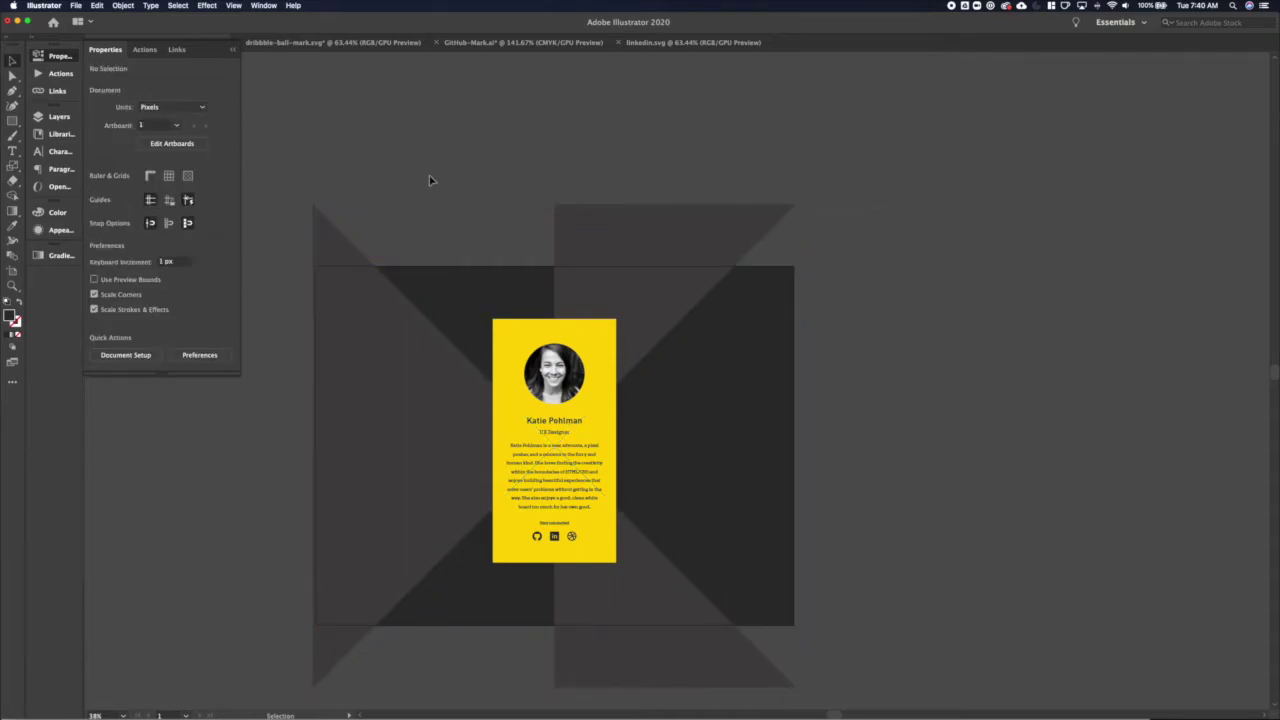
pyautogui.scroll(-2, 430, 180)
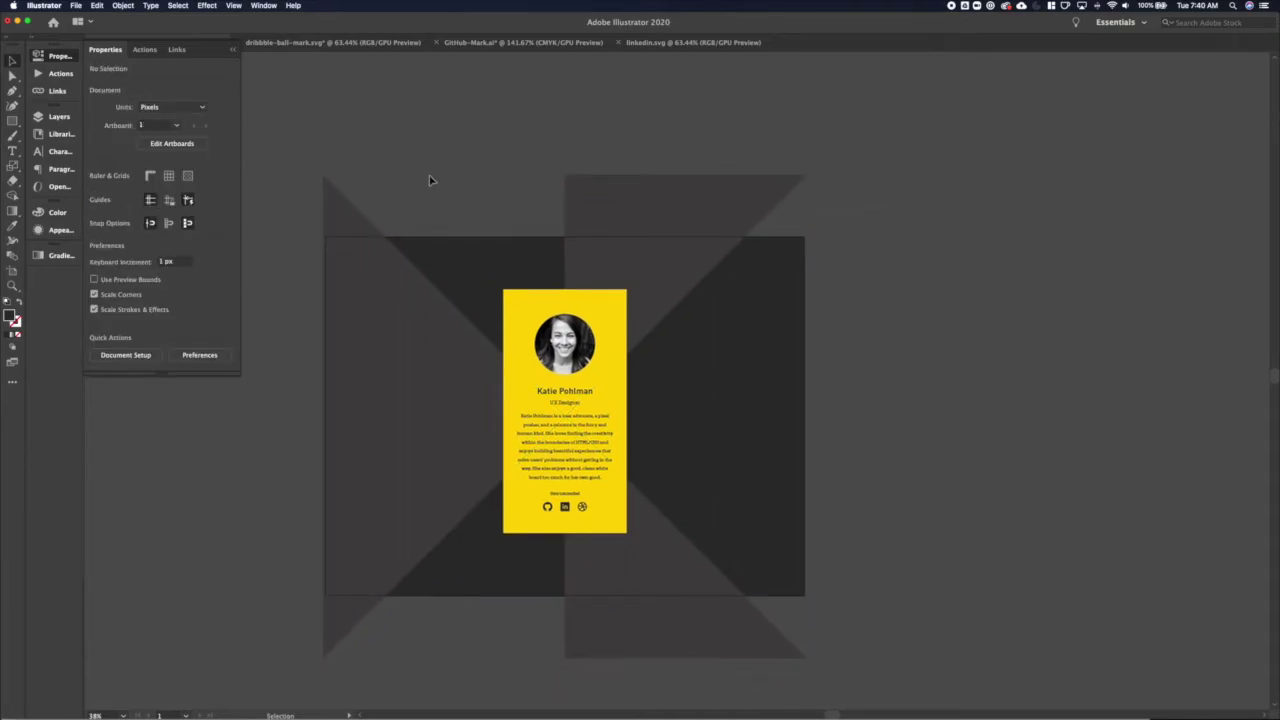
pyautogui.click(368, 274)
pyautogui.click(155, 222)
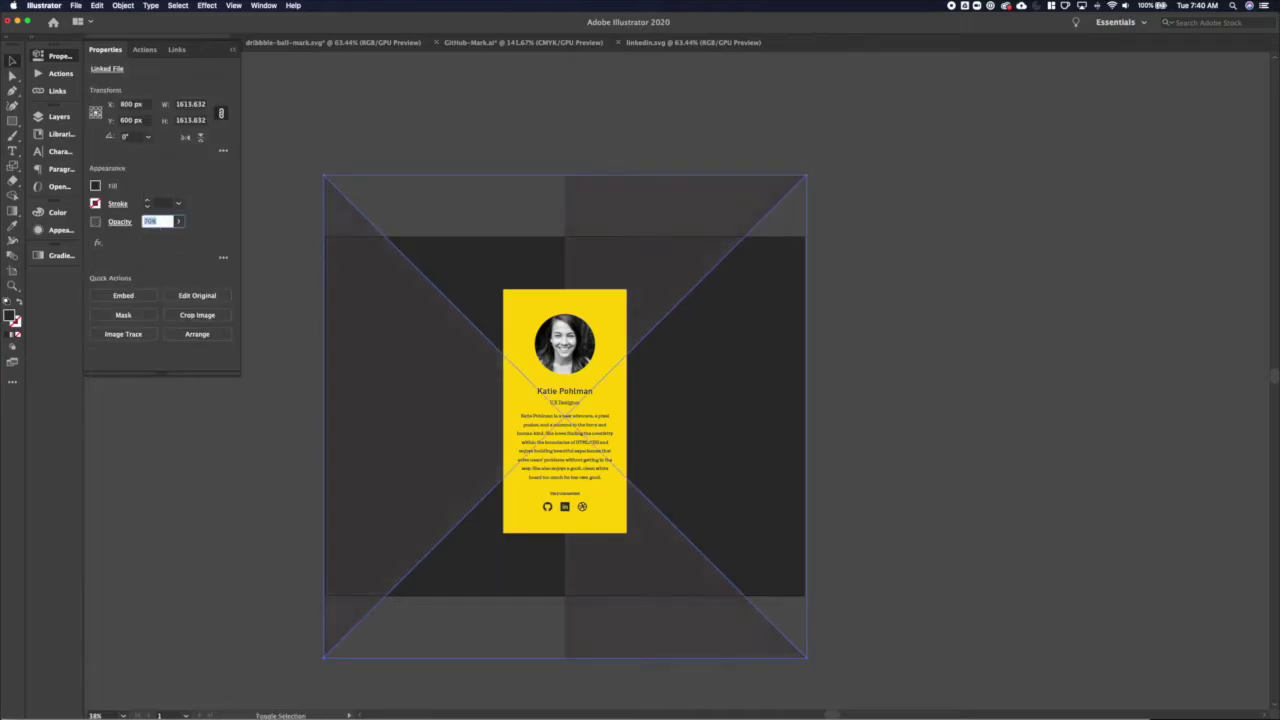
# Commit the lowered opacity on the X-pattern background image and deselect it
pyautogui.click(326, 163)
pyautogui.scroll(-1, 817, 333)
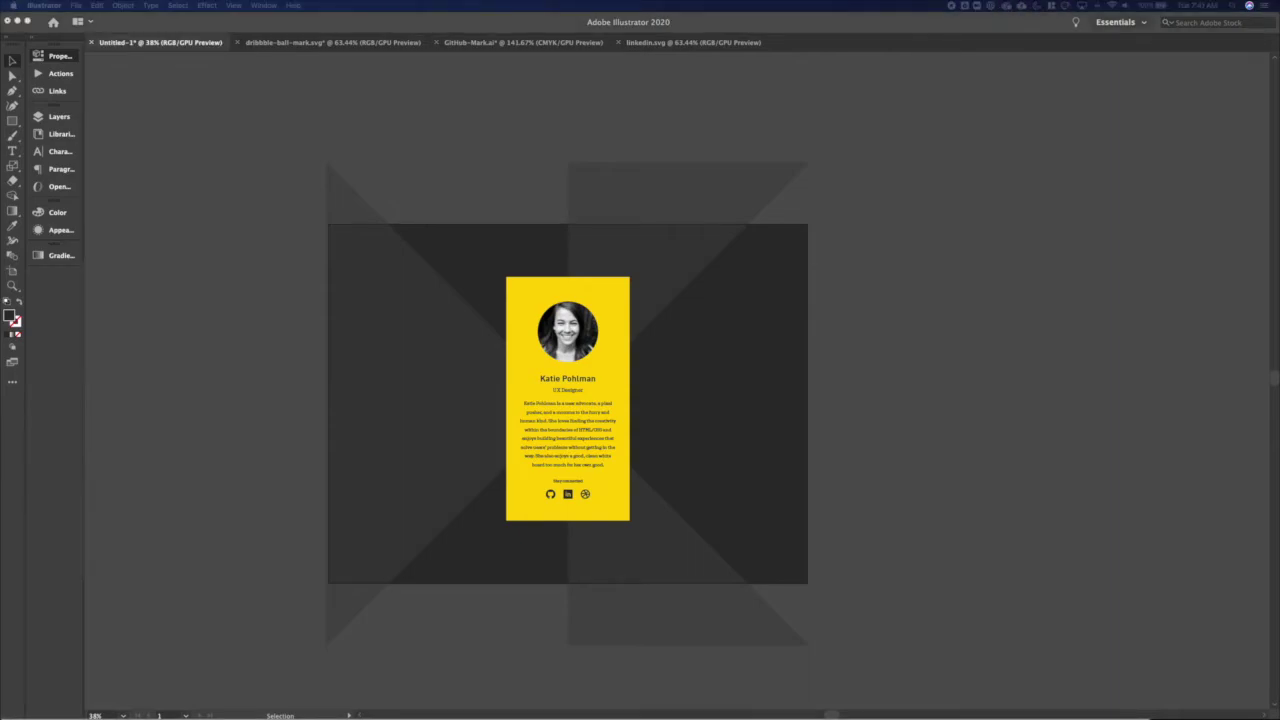
# Place two headshot photos and set the card photo's width to 210 px
pyautogui.click(169, 297)
pyautogui.click(245, 506)
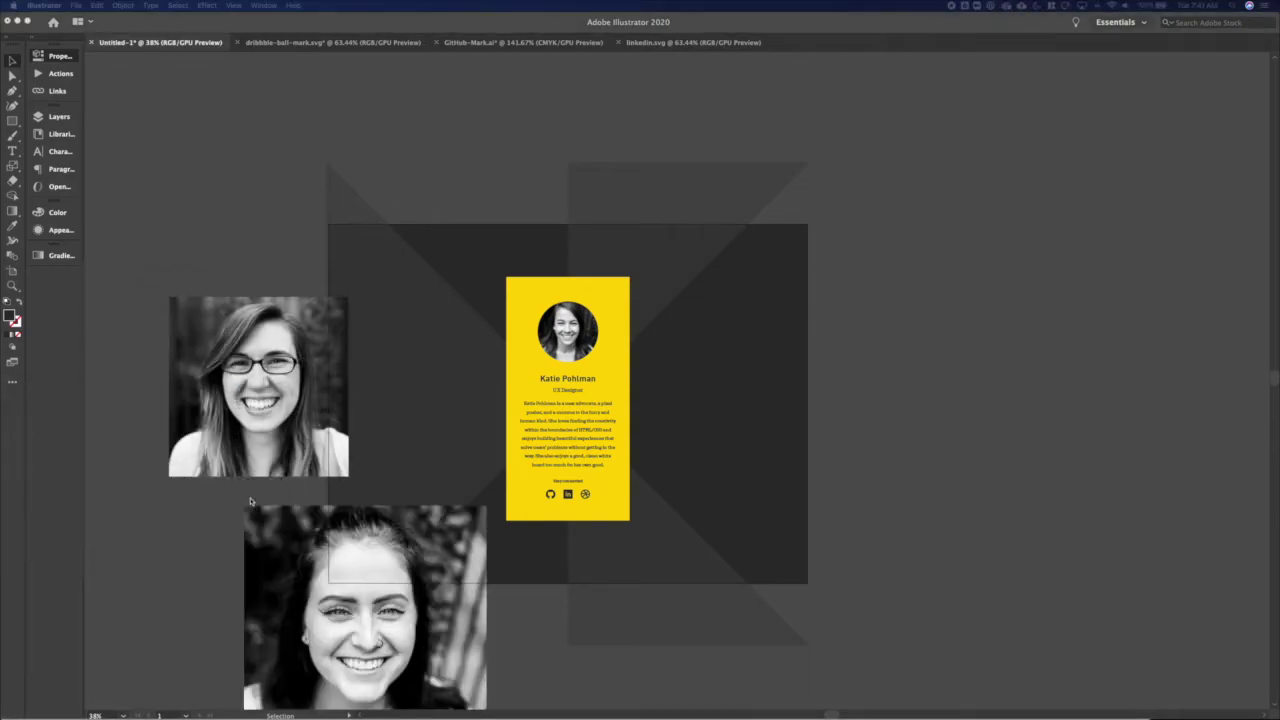
pyautogui.click(55, 56)
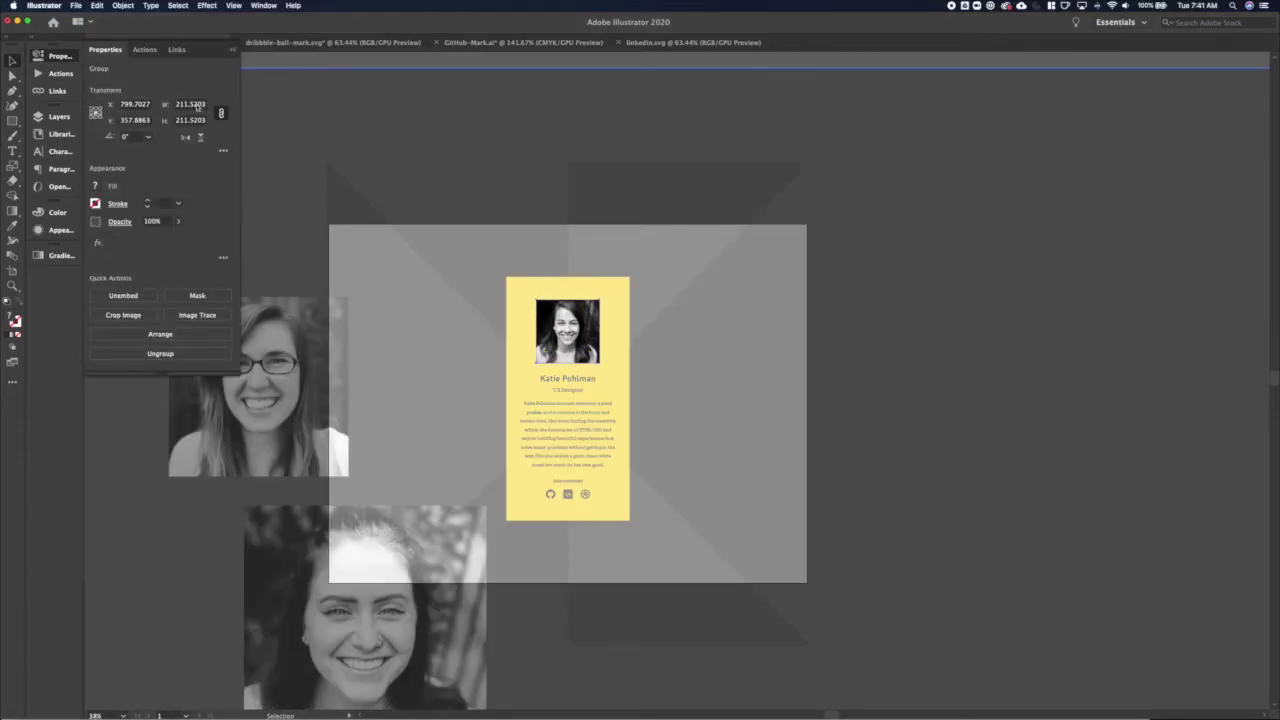
pyautogui.click(190, 104)
pyautogui.write('210')
pyautogui.press('Return')
pyautogui.press('Escape')
# Resize both headshots to 210 px wide and stack the second below the first
pyautogui.click(258, 387)
pyautogui.click(186, 104)
pyautogui.write('210')
pyautogui.press('Return')
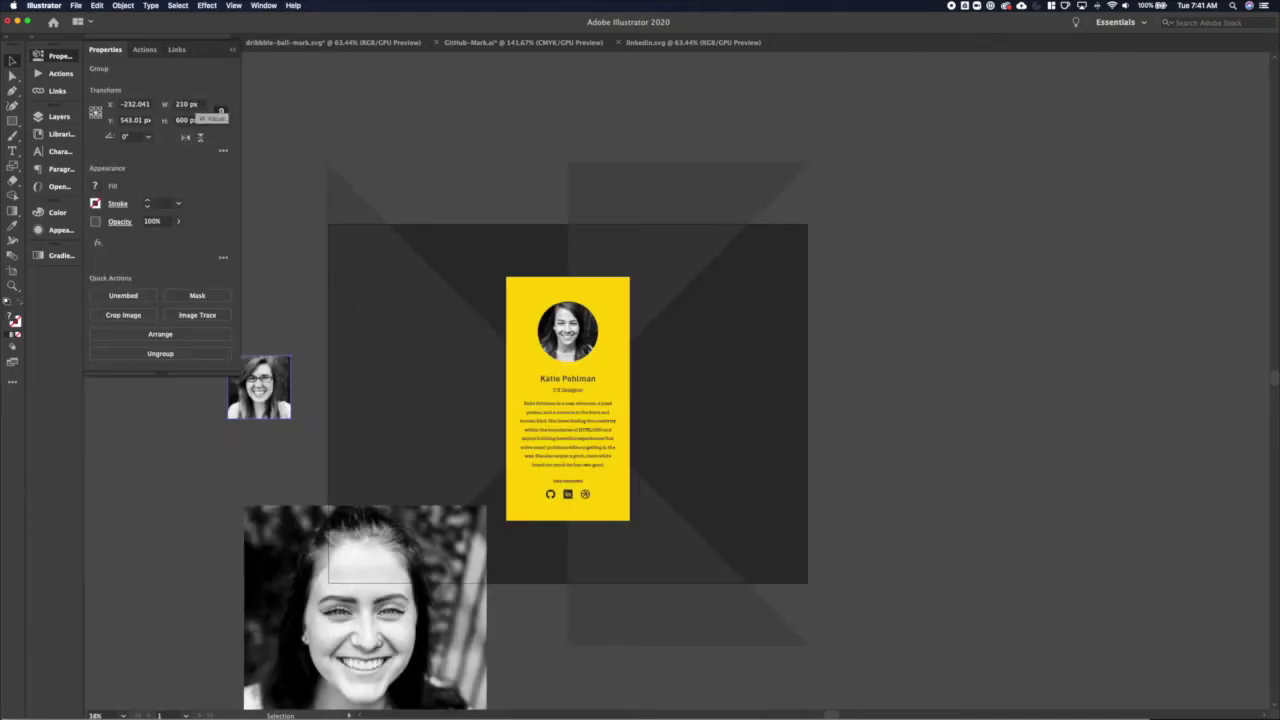
pyautogui.click(280, 512)
pyautogui.click(190, 104)
pyautogui.write('21')
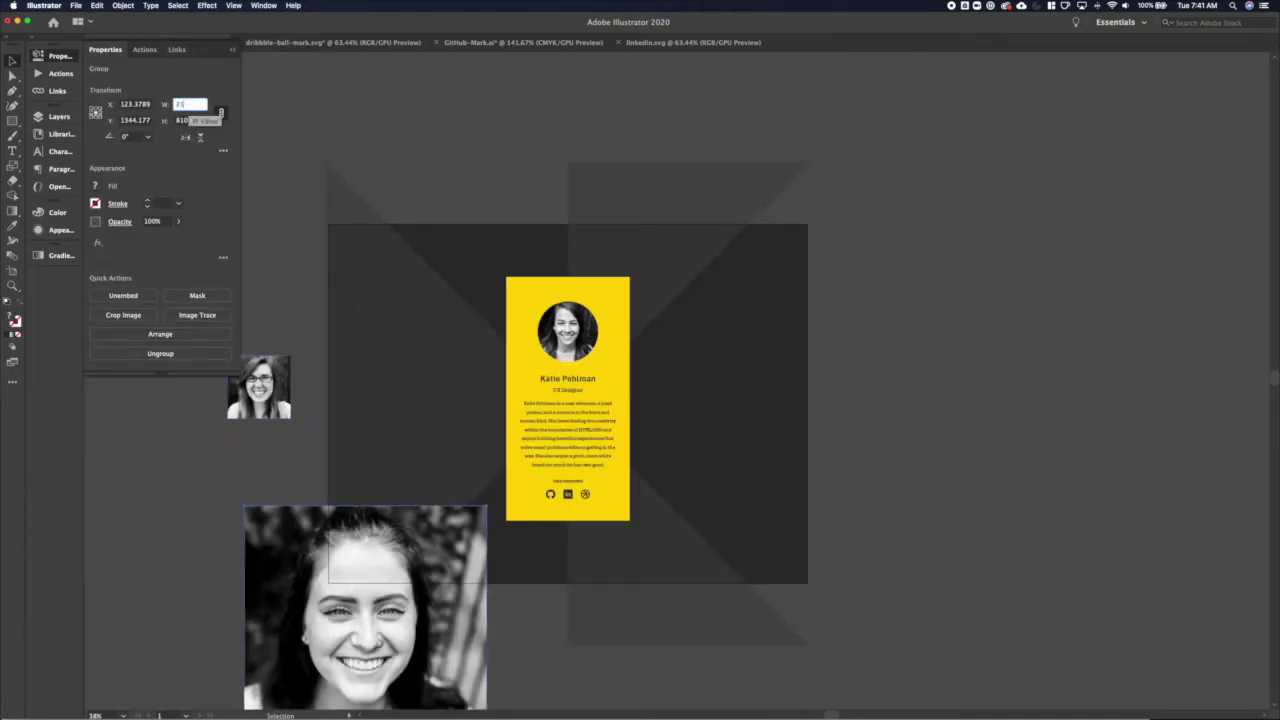
pyautogui.write('0')
pyautogui.press('Return')
pyautogui.moveTo(368, 628); pyautogui.dragTo(259, 462)
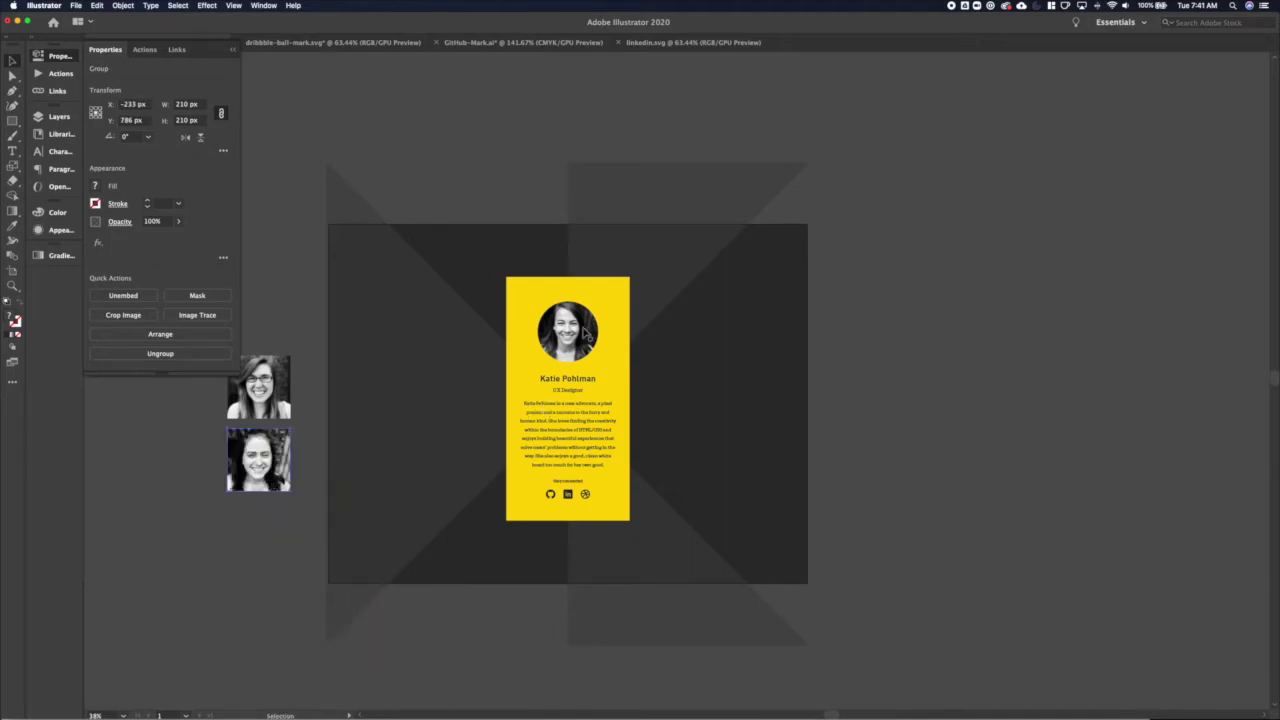
pyautogui.click(703, 374)
# Draw a 207 px circle over the top headshot and clip the photo into it
pyautogui.press('l')
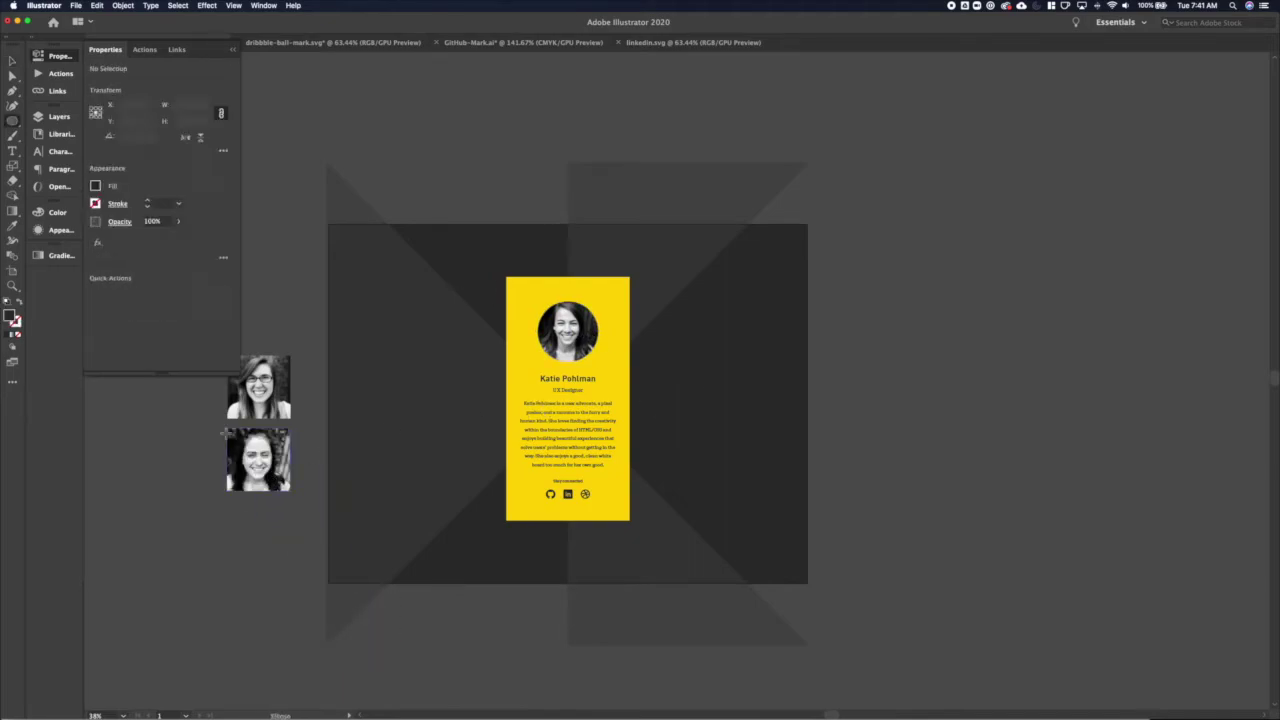
pyautogui.moveTo(250, 376); pyautogui.dragTo(311, 437)
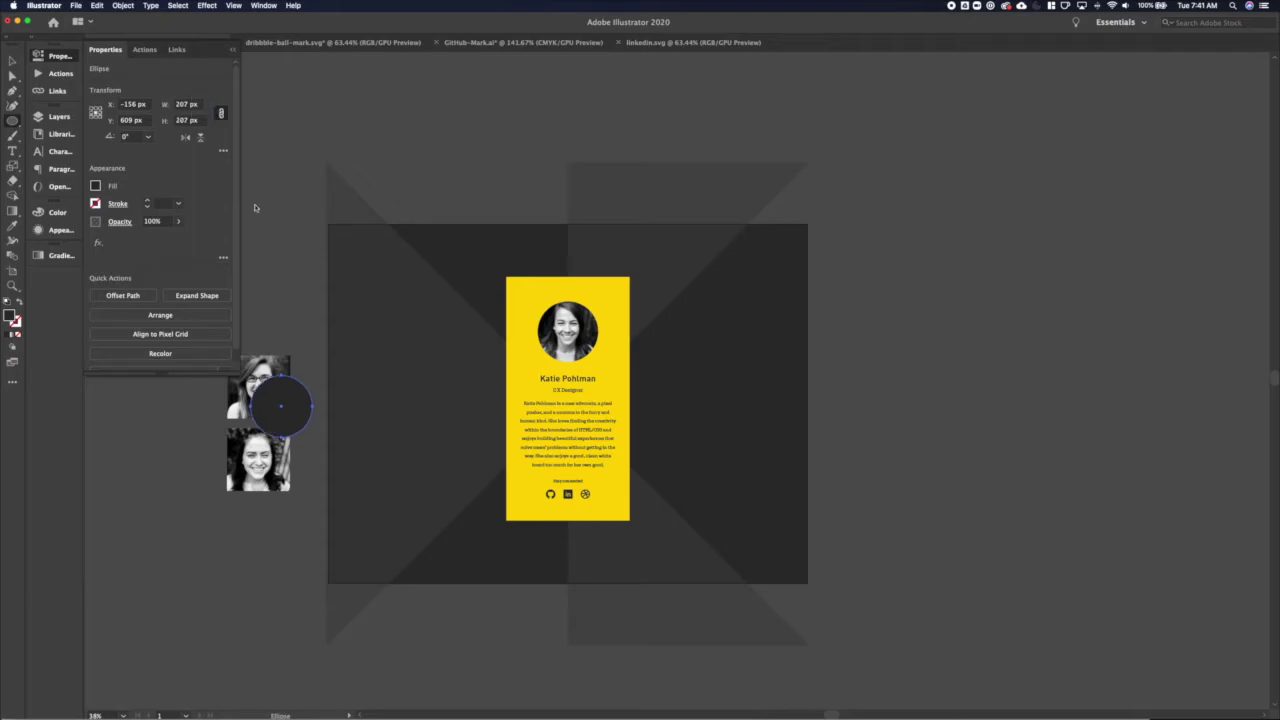
pyautogui.press('v')
pyautogui.keyDown('shift'); pyautogui.click(262, 372); pyautogui.keyUp('shift')
pyautogui.rightClick(272, 400)
pyautogui.press('Escape')
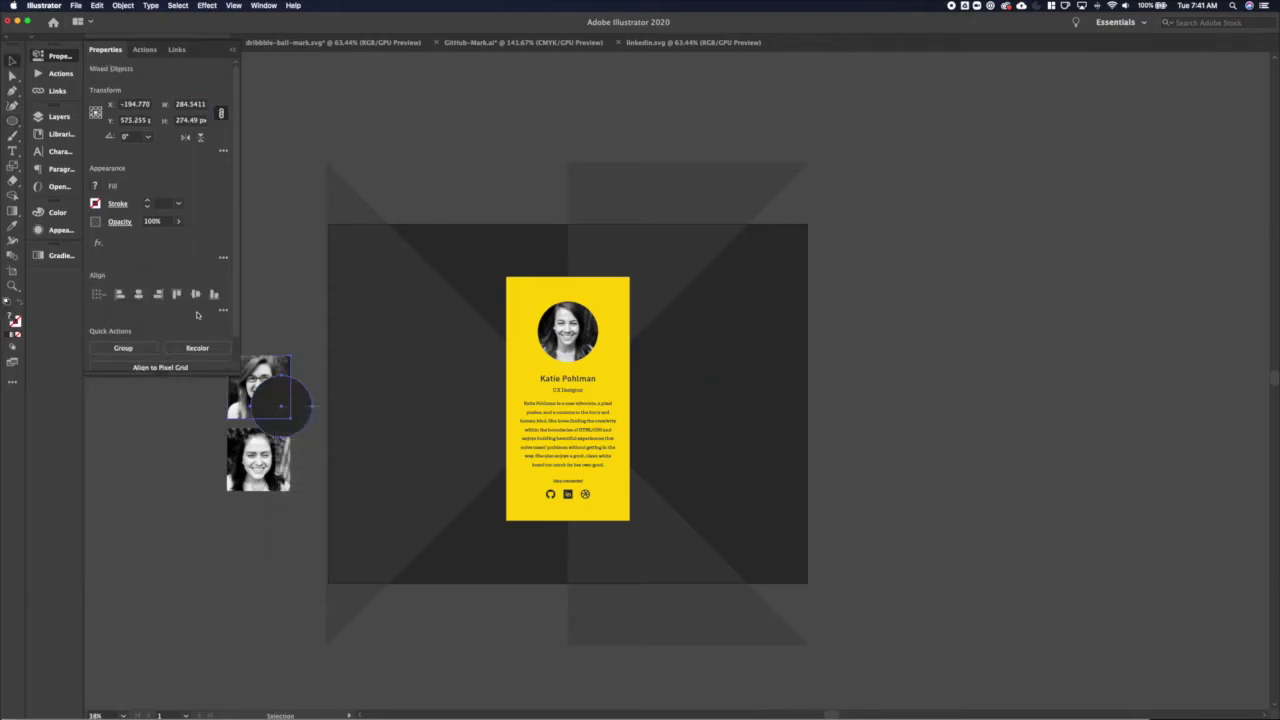
pyautogui.rightClick(278, 390)
pyautogui.click(322, 480)
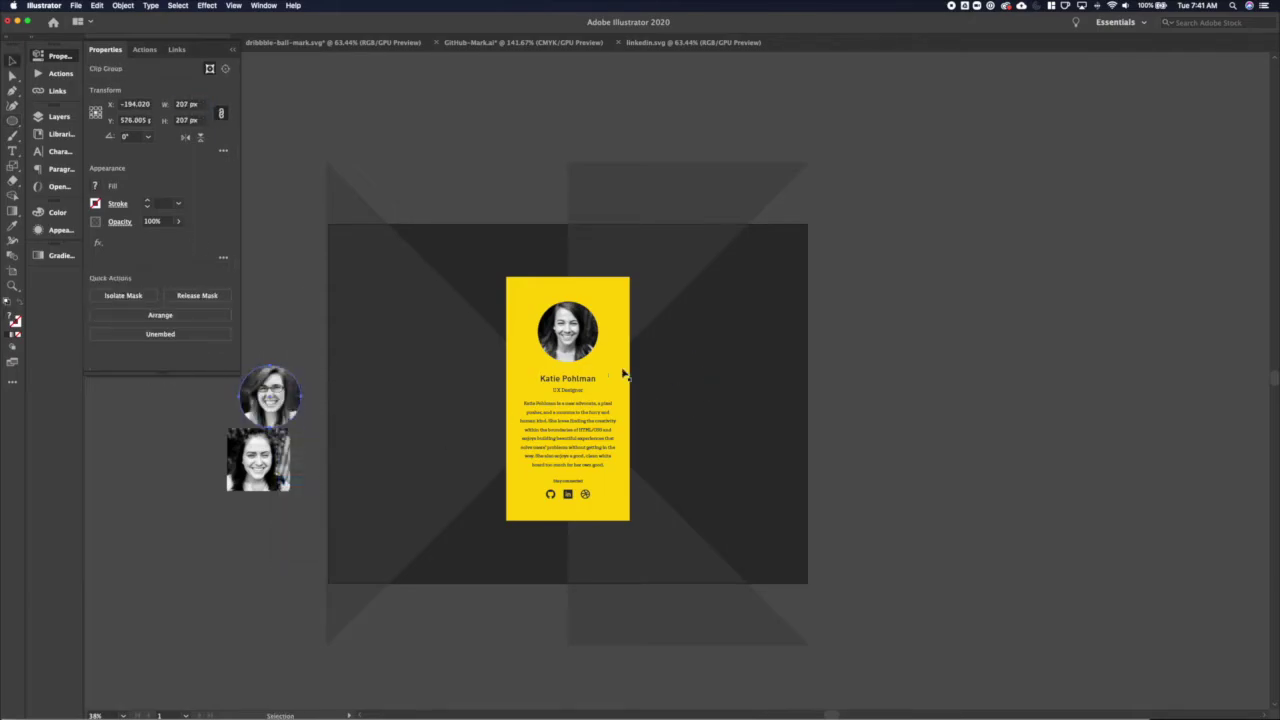
# Paste a circle copy onto the bottom headshot, centre it, and clip that photo too
pyautogui.hotkey('ctrl', 'v')
pyautogui.moveTo(677, 380); pyautogui.dragTo(293, 455)
pyautogui.keyDown('shift'); pyautogui.click(265, 478); pyautogui.keyUp('shift')
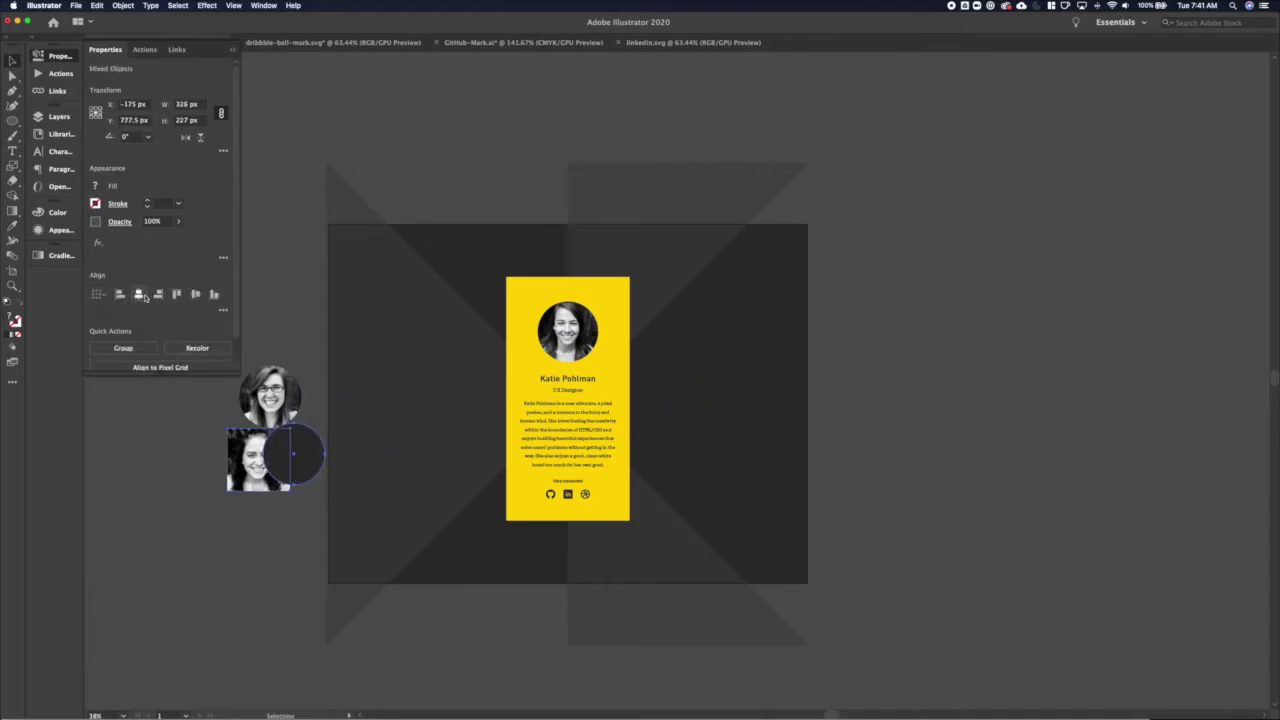
pyautogui.click(138, 294)
pyautogui.click(195, 294)
pyautogui.rightClick(263, 442)
pyautogui.click(285, 530)
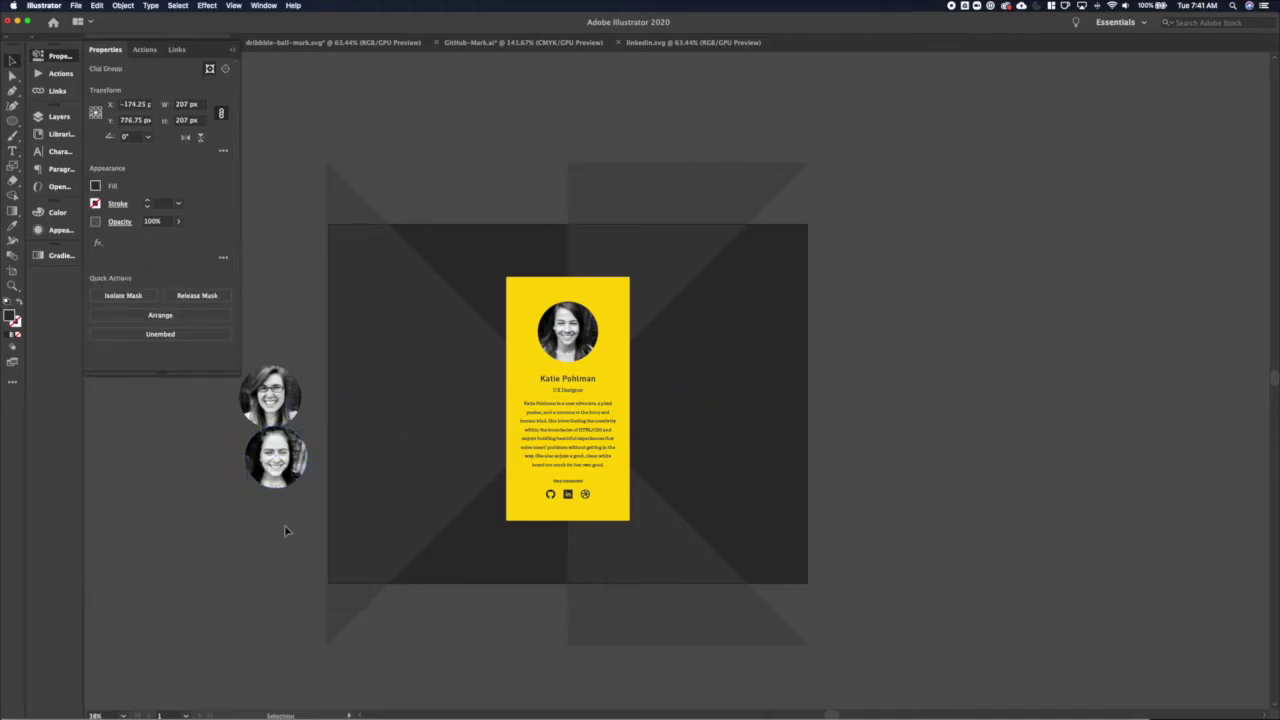
# Move the second circular headshot right of the card and align both with the card photo
pyautogui.moveTo(285, 470); pyautogui.dragTo(701, 310)
pyautogui.keyDown('shift'); pyautogui.click(567, 330); pyautogui.keyUp('shift')
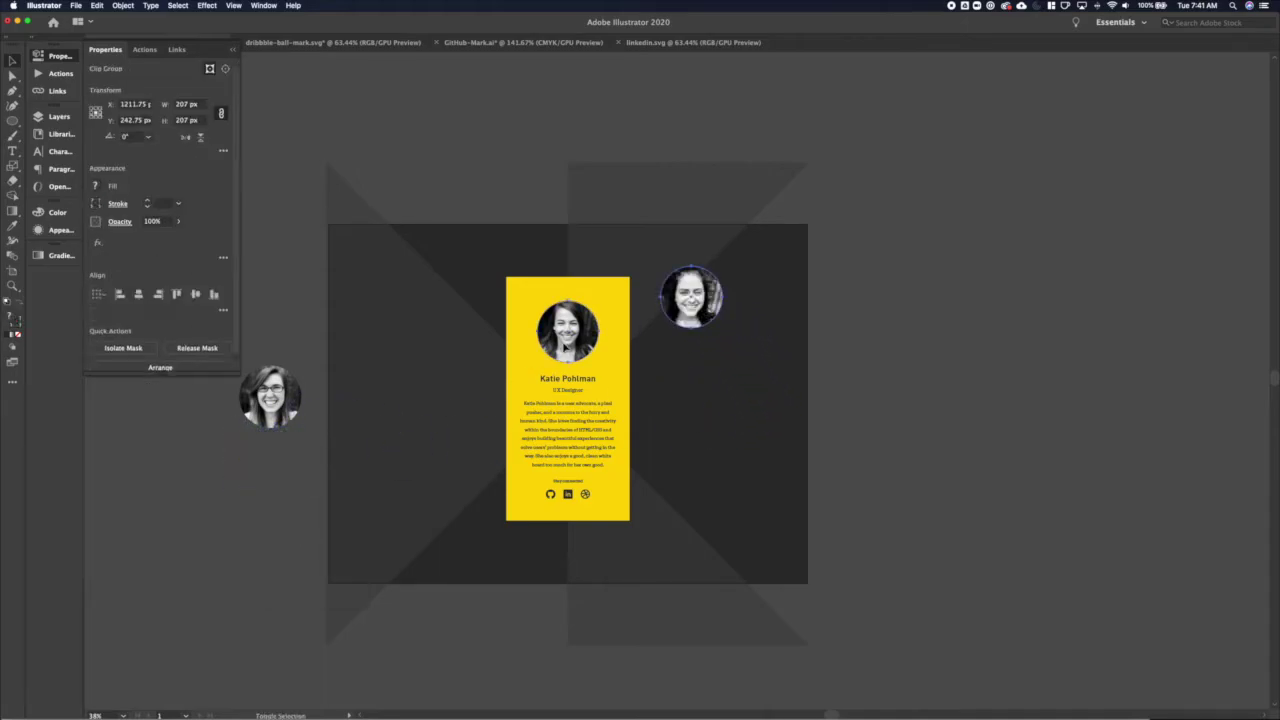
pyautogui.click(213, 295)
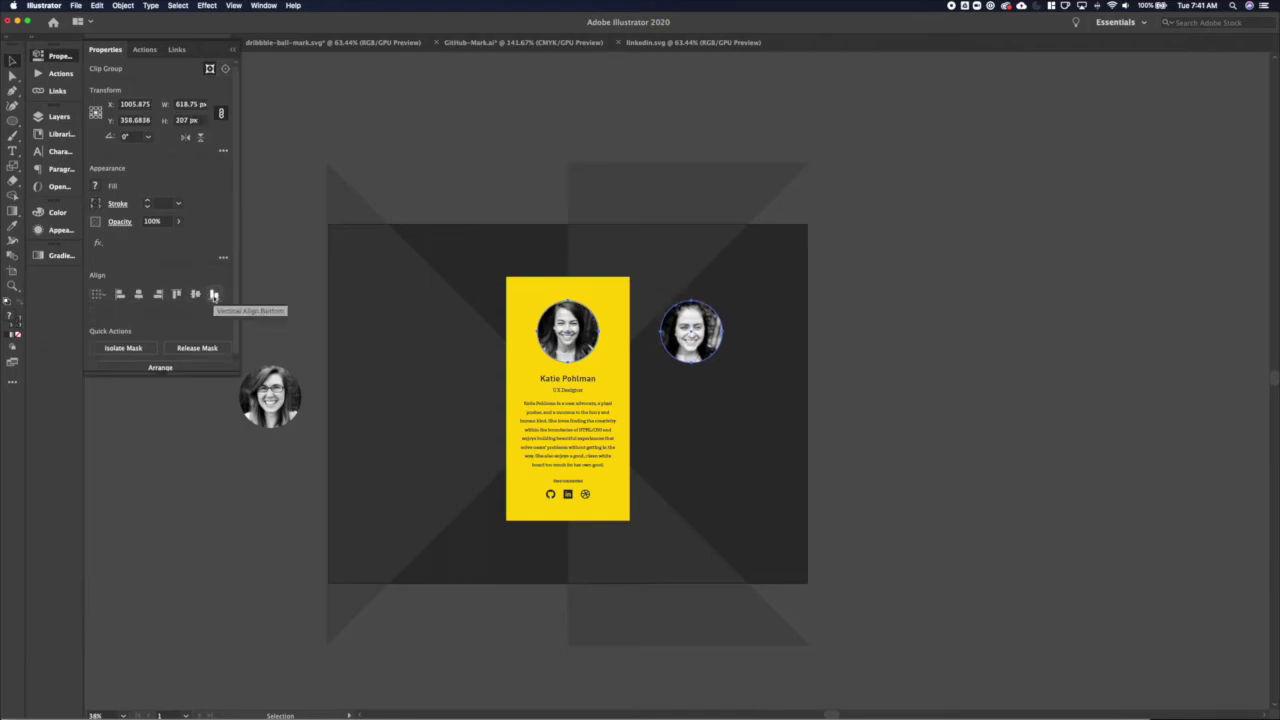
pyautogui.click(357, 351)
pyautogui.keyDown('shift'); pyautogui.click(577, 342); pyautogui.keyUp('shift')
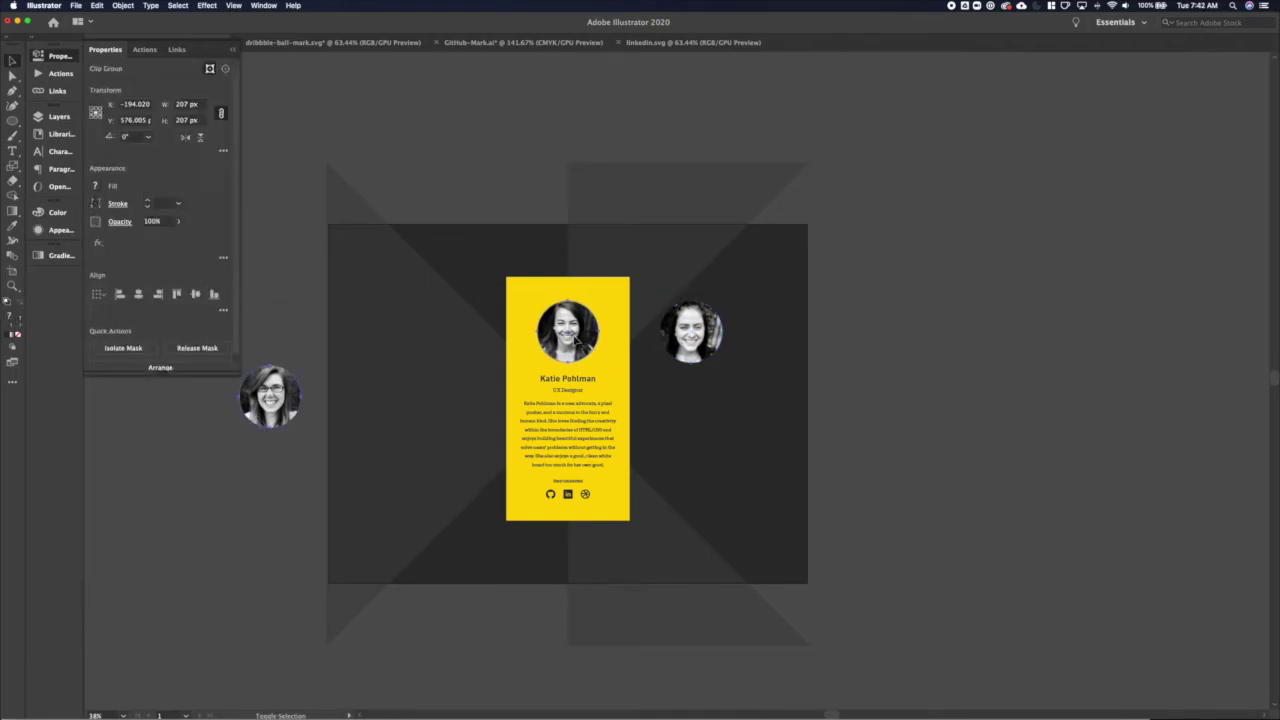
pyautogui.click(176, 294)
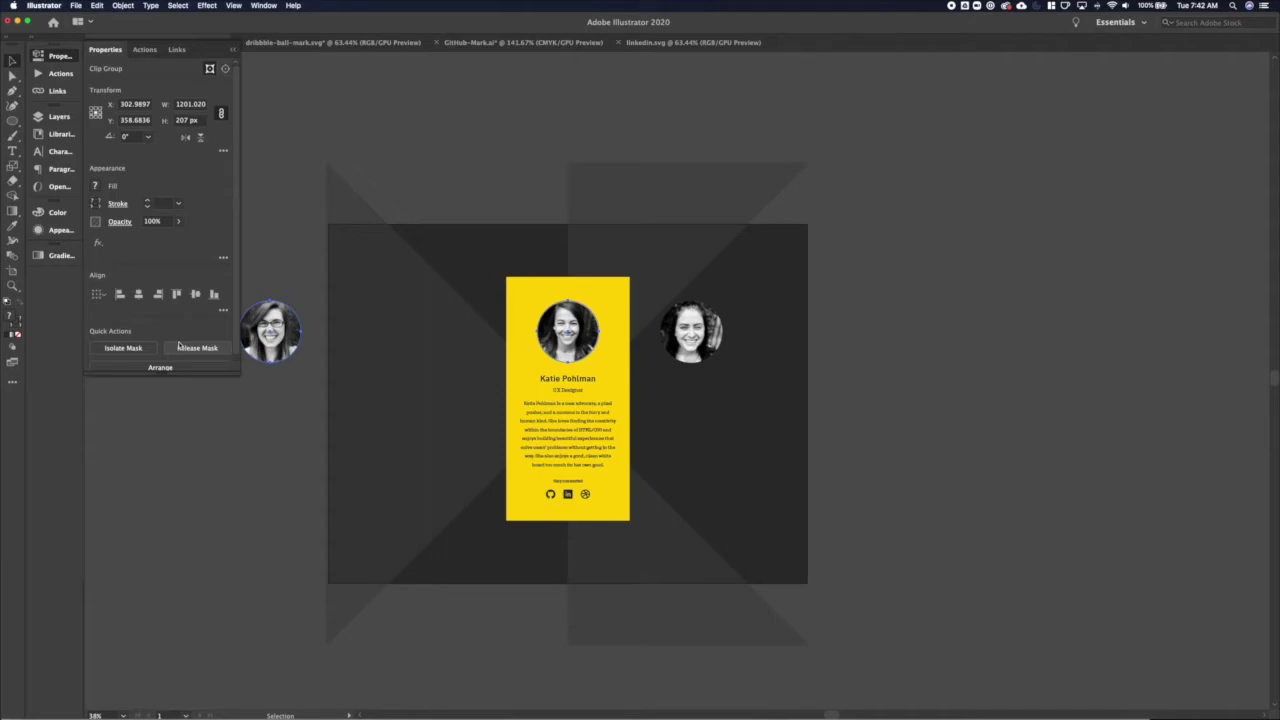
# Move the left headshot beside the card and distribute the card and headshots evenly
pyautogui.moveTo(270, 330); pyautogui.dragTo(436, 330)
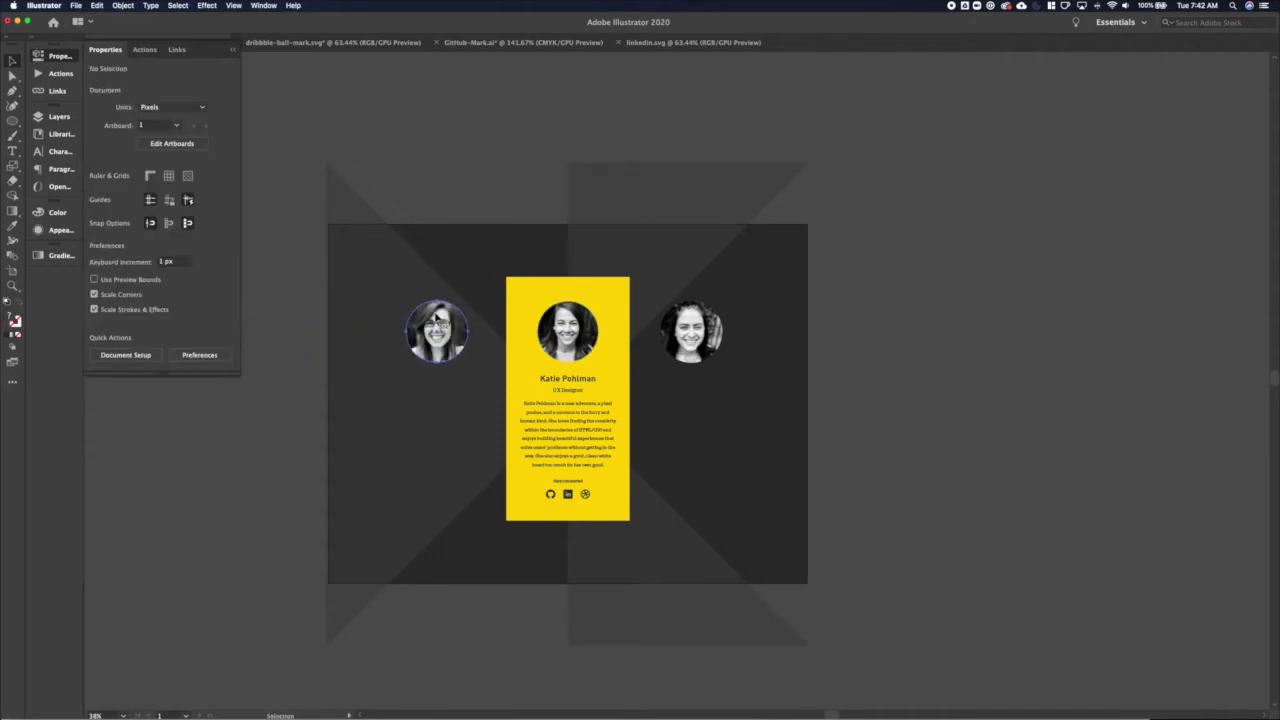
pyautogui.click(279, 381)
pyautogui.click(511, 194)
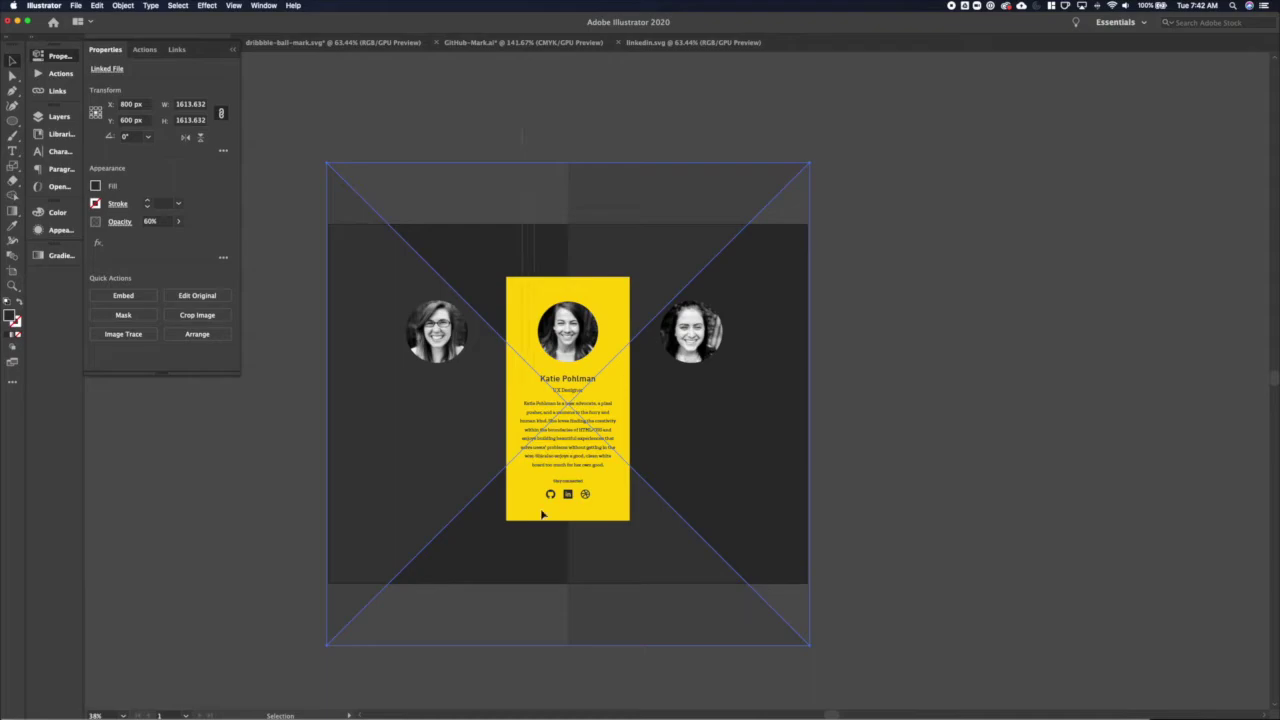
pyautogui.press('super+a')
pyautogui.click(643, 563)
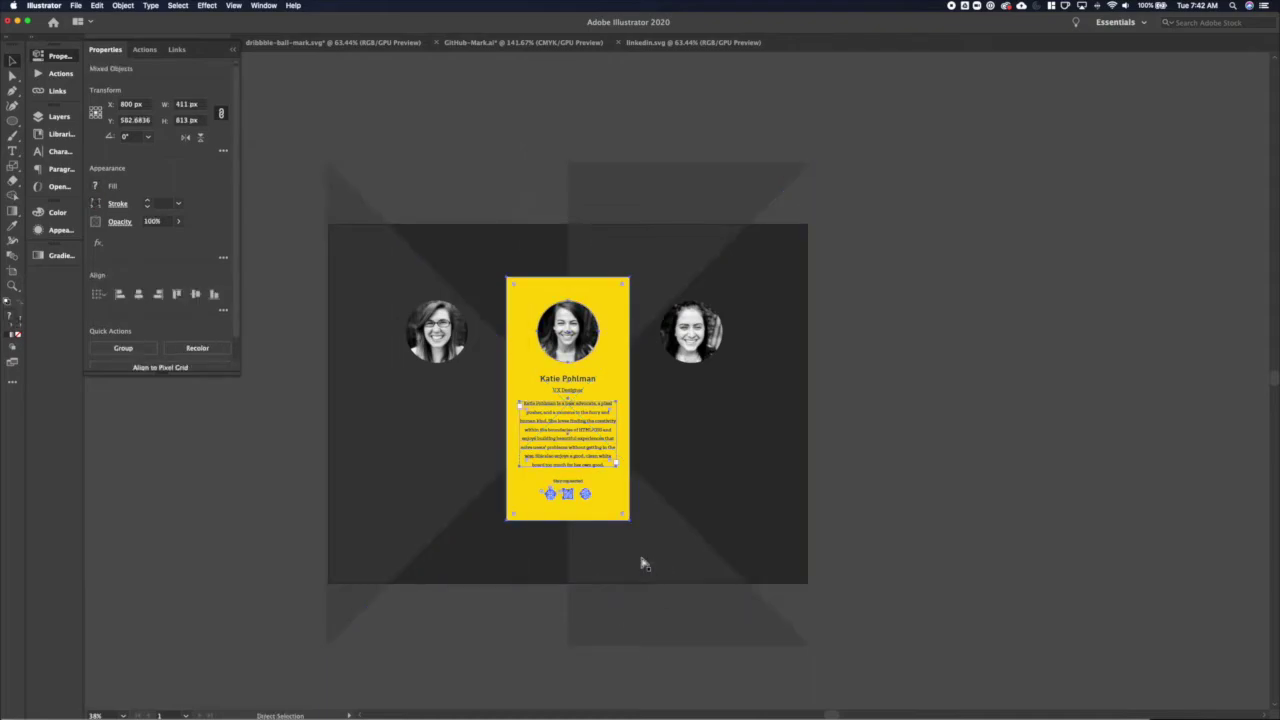
pyautogui.click(727, 617)
pyautogui.click(436, 330)
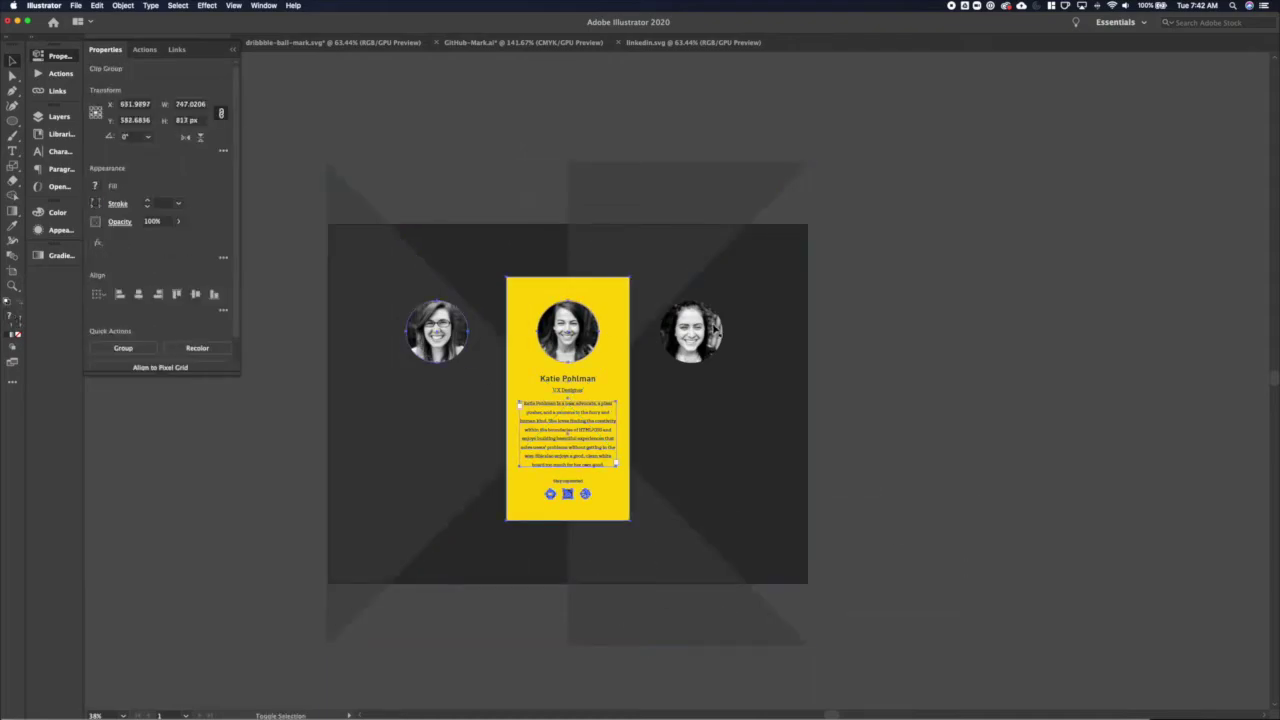
pyautogui.keyDown('shift'); pyautogui.click(690, 330); pyautogui.keyUp('shift')
pyautogui.click(223, 309)
pyautogui.click(196, 385)
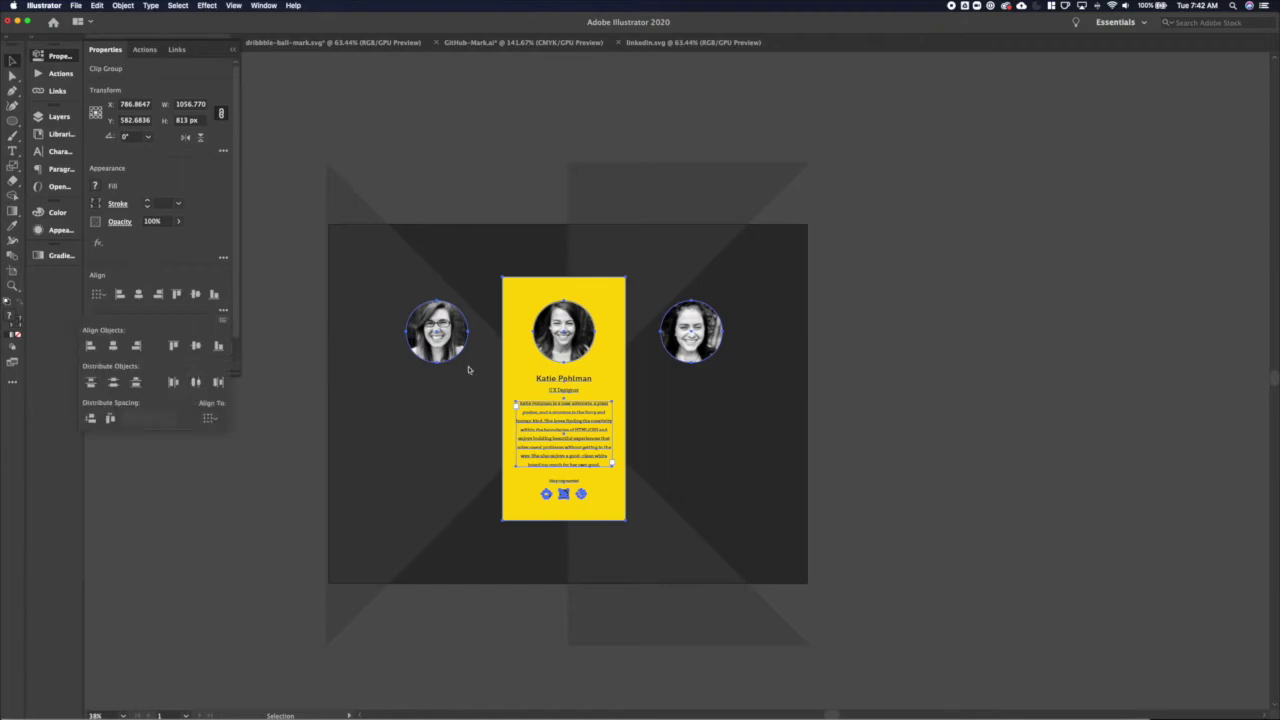
# Position the card-and-headshots selection at X 800 px, Y 600 px
pyautogui.click(132, 119)
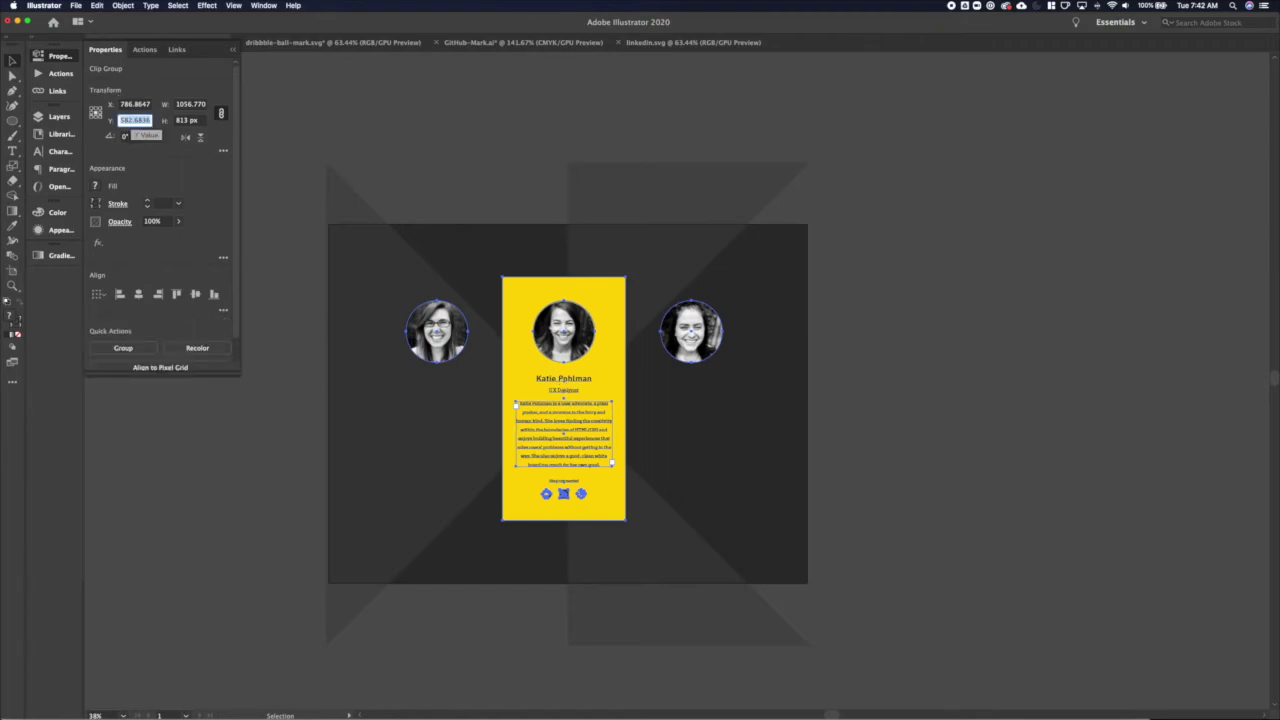
pyautogui.write('600')
pyautogui.press('Return')
pyautogui.click(130, 104)
pyautogui.write('800')
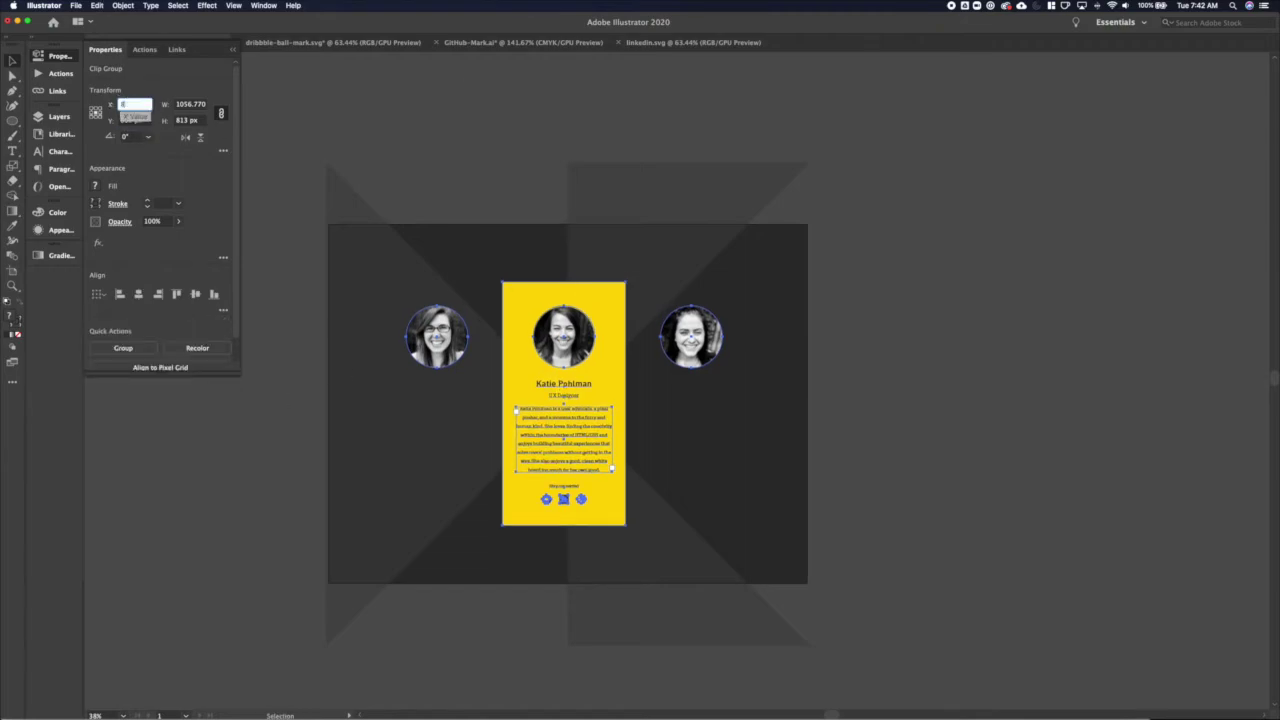
pyautogui.press('Return')
pyautogui.click(426, 357)
pyautogui.click(557, 388)
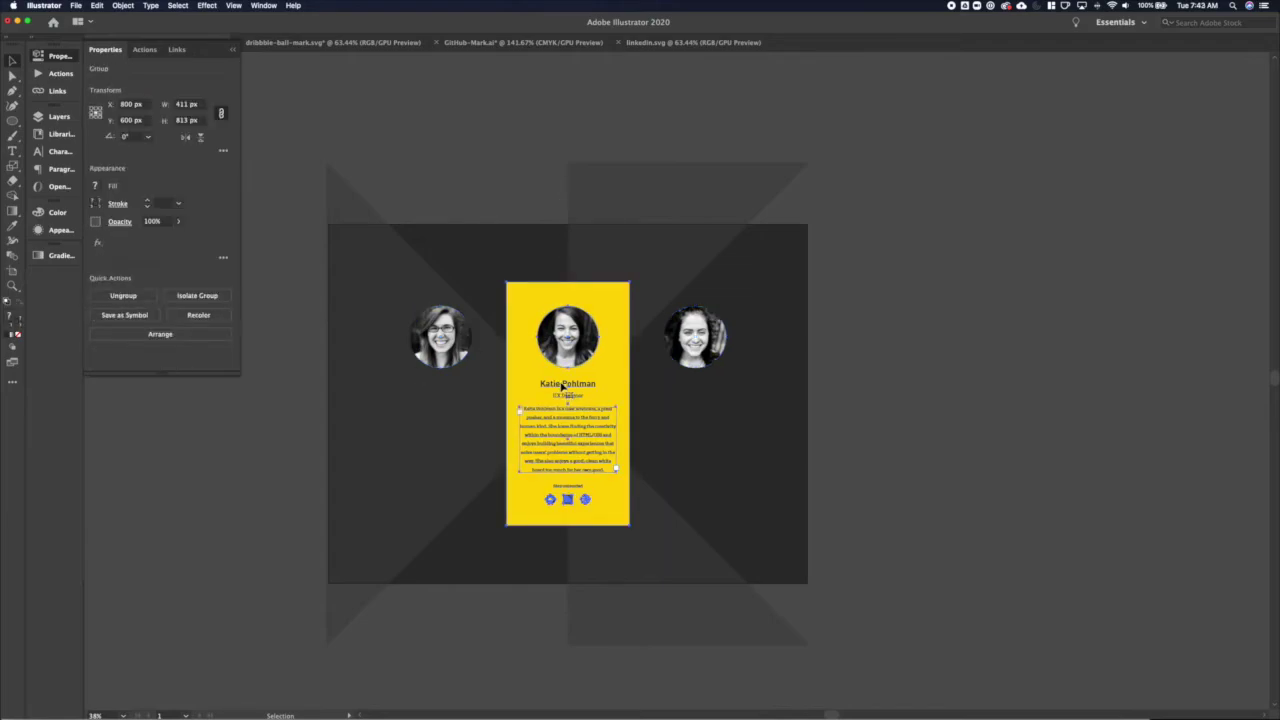
pyautogui.doubleClick(558, 390)
pyautogui.doubleClick(281, 428)
# Make the left portrait's name and UX Designer title white
pyautogui.press('t')
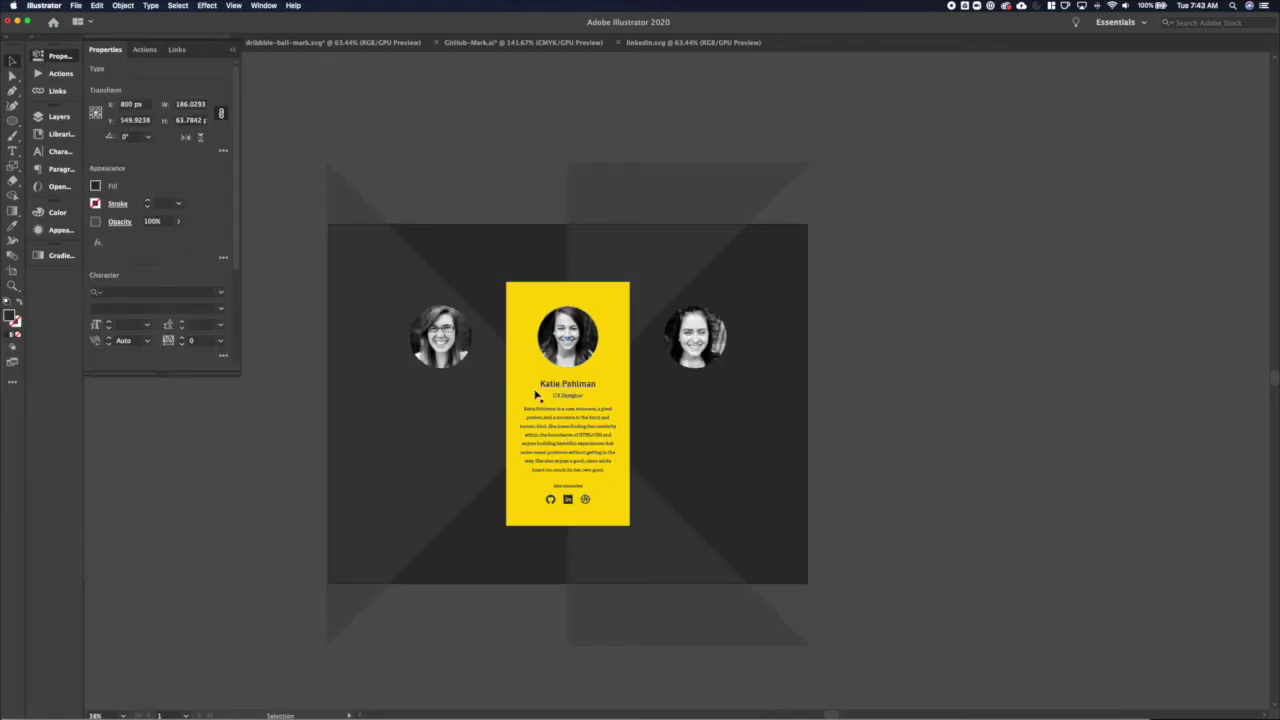
pyautogui.click(428, 386)
pyautogui.press('BackSpace')
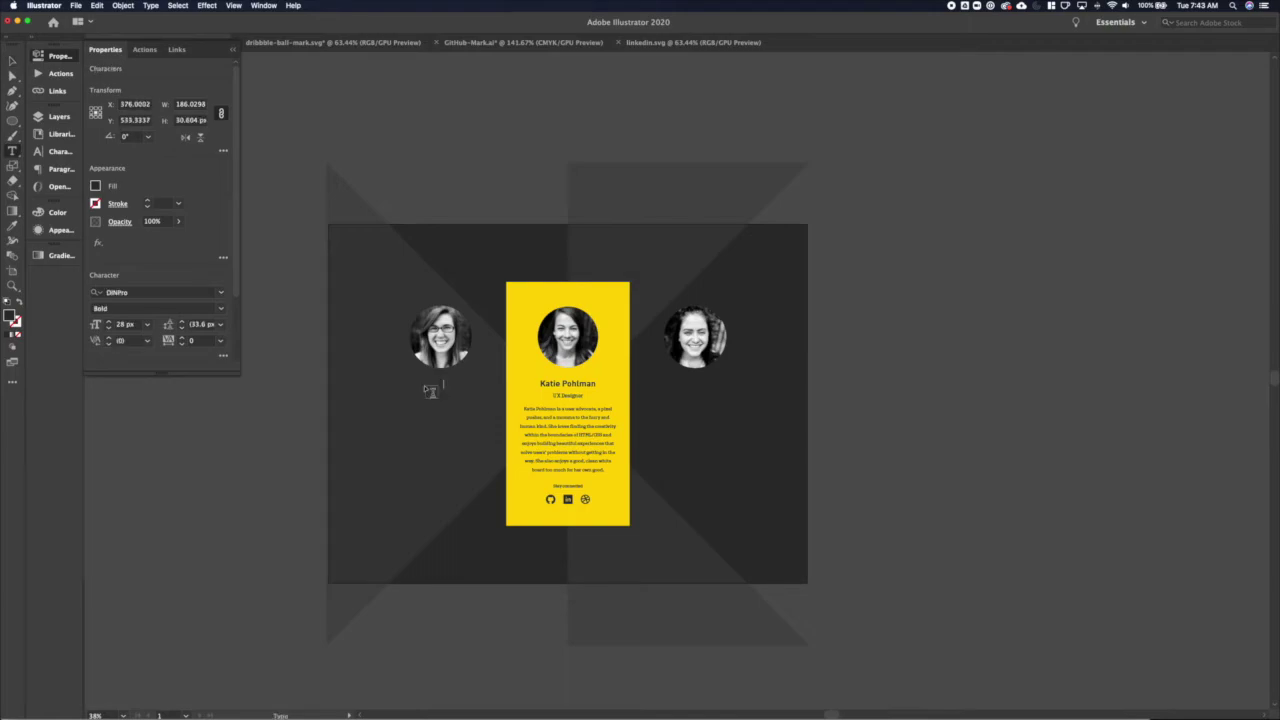
pyautogui.press('Escape')
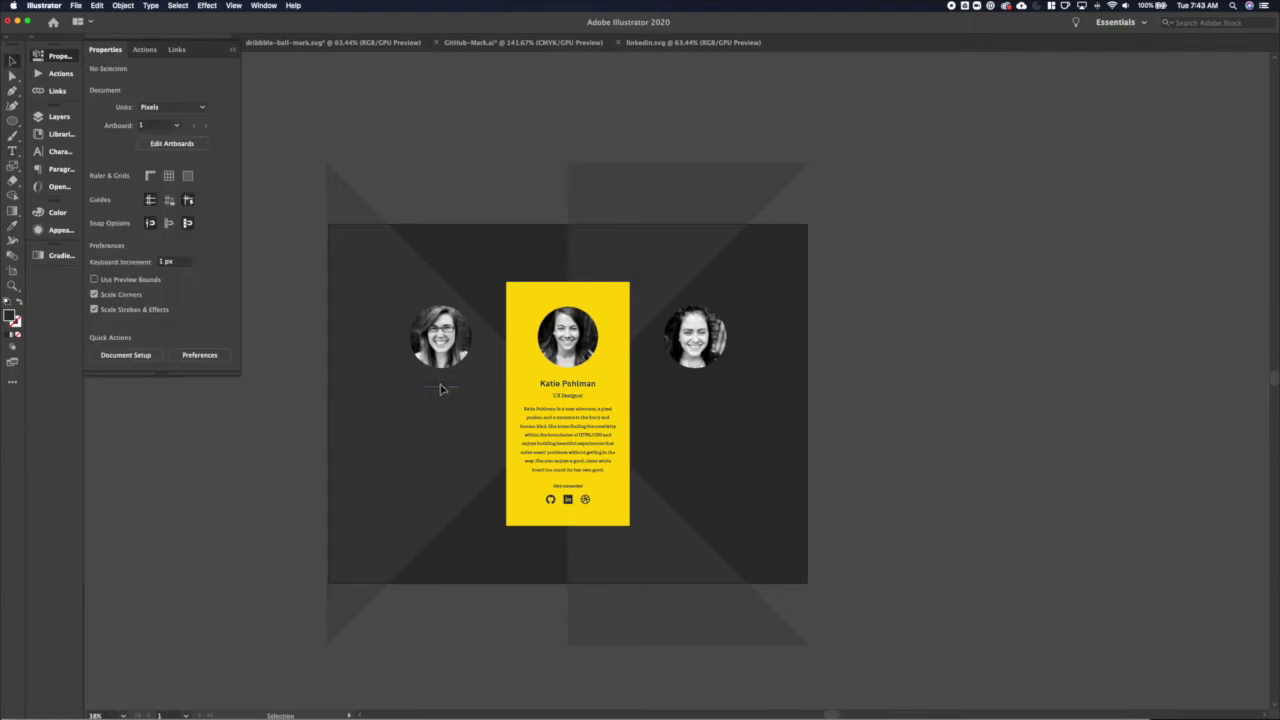
pyautogui.click(96, 186)
pyautogui.click(27, 236)
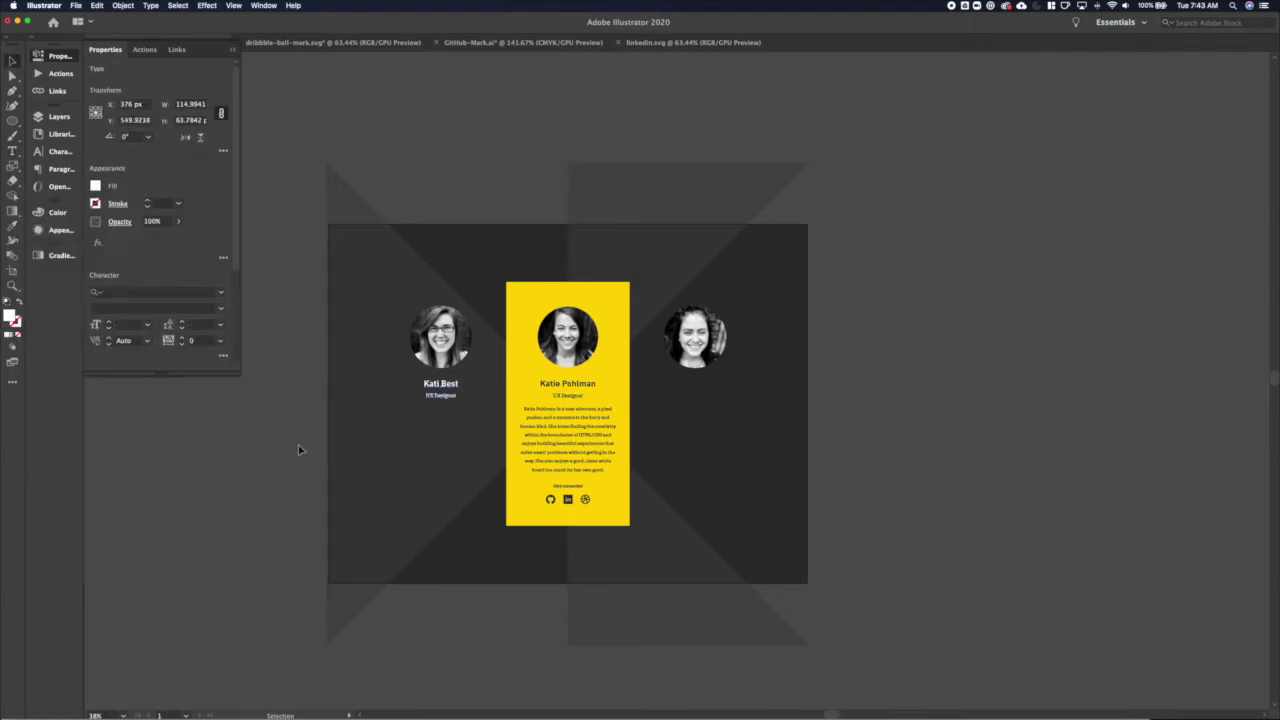
pyautogui.click(300, 444)
# Copy the name block under the right portrait, enter the second colleague's name, and clear the title
pyautogui.click(447, 398)
pyautogui.moveTo(447, 398); pyautogui.dragTo(700, 398)
pyautogui.tripleClick(695, 384)
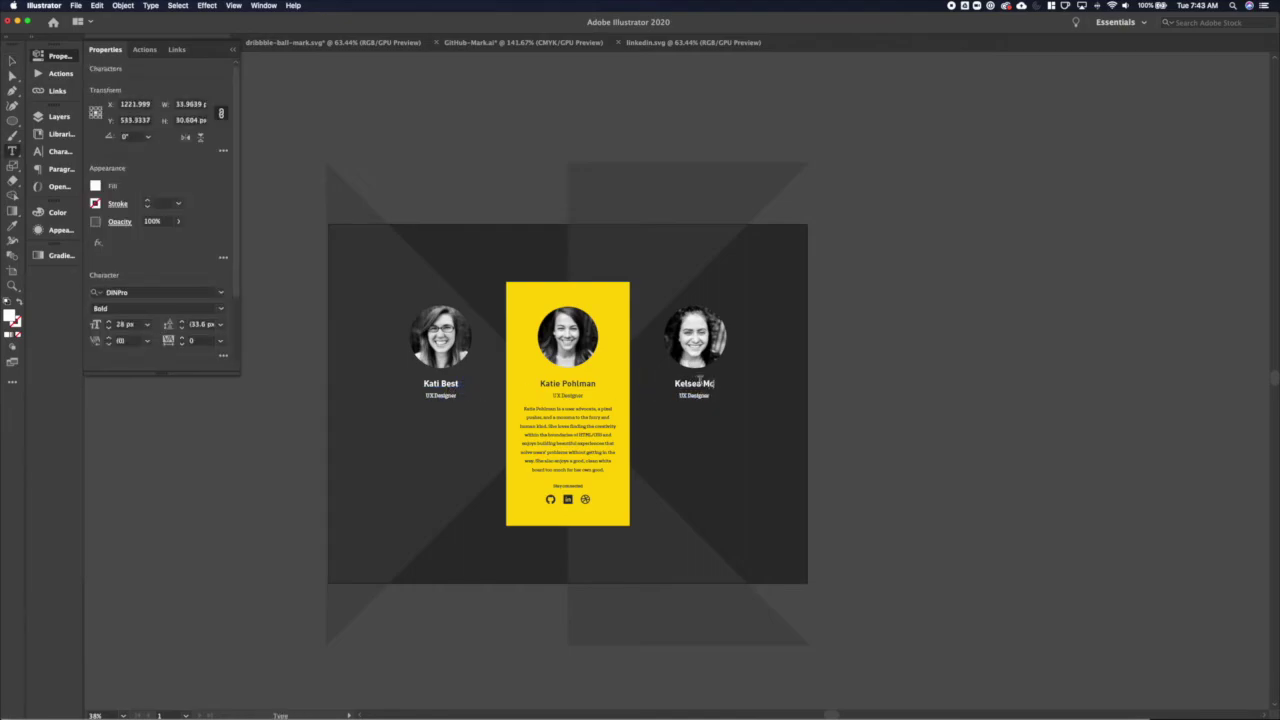
pyautogui.click(696, 396)
pyautogui.tripleClick(695, 396)
pyautogui.press('BackSpace')
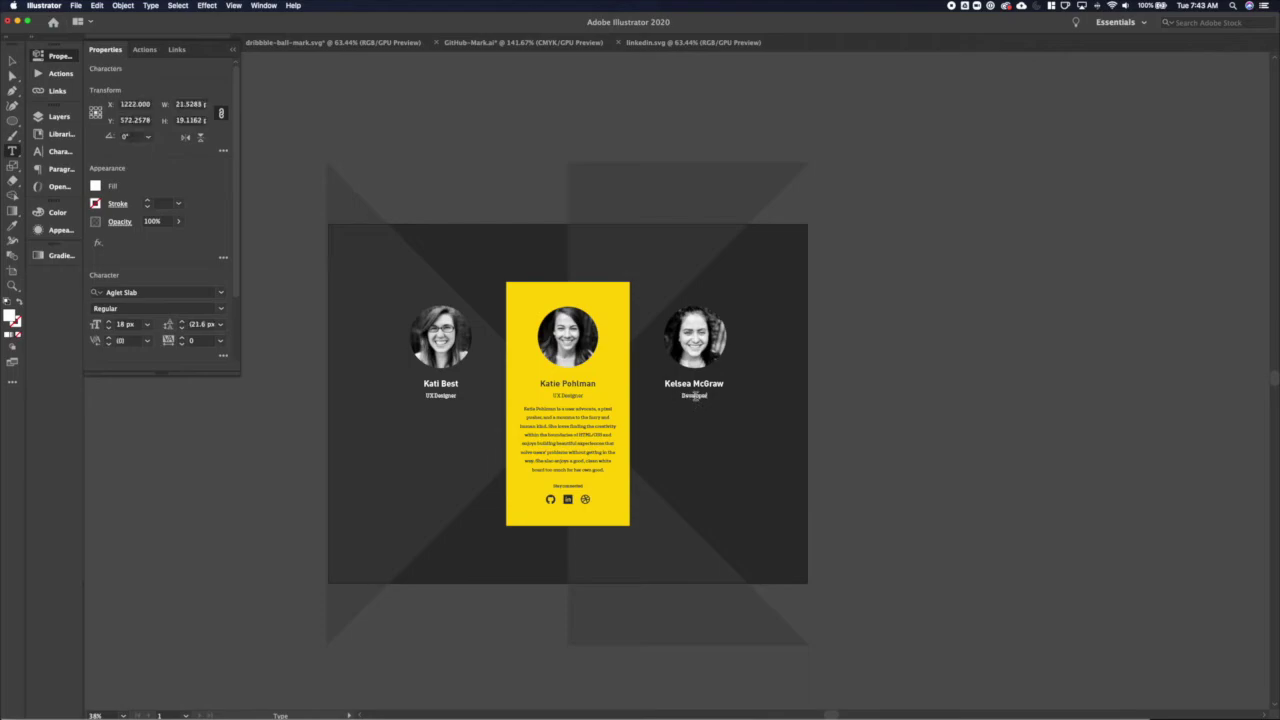
pyautogui.press('Escape')
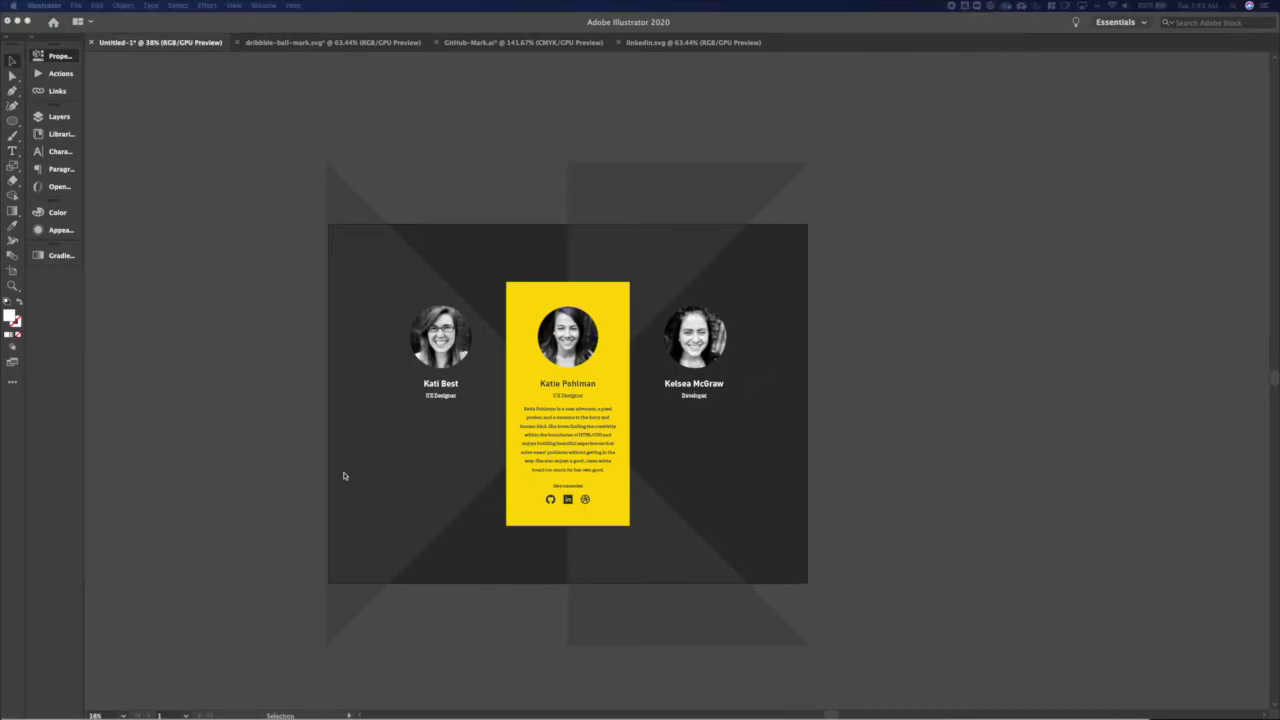
pyautogui.click(343, 476)
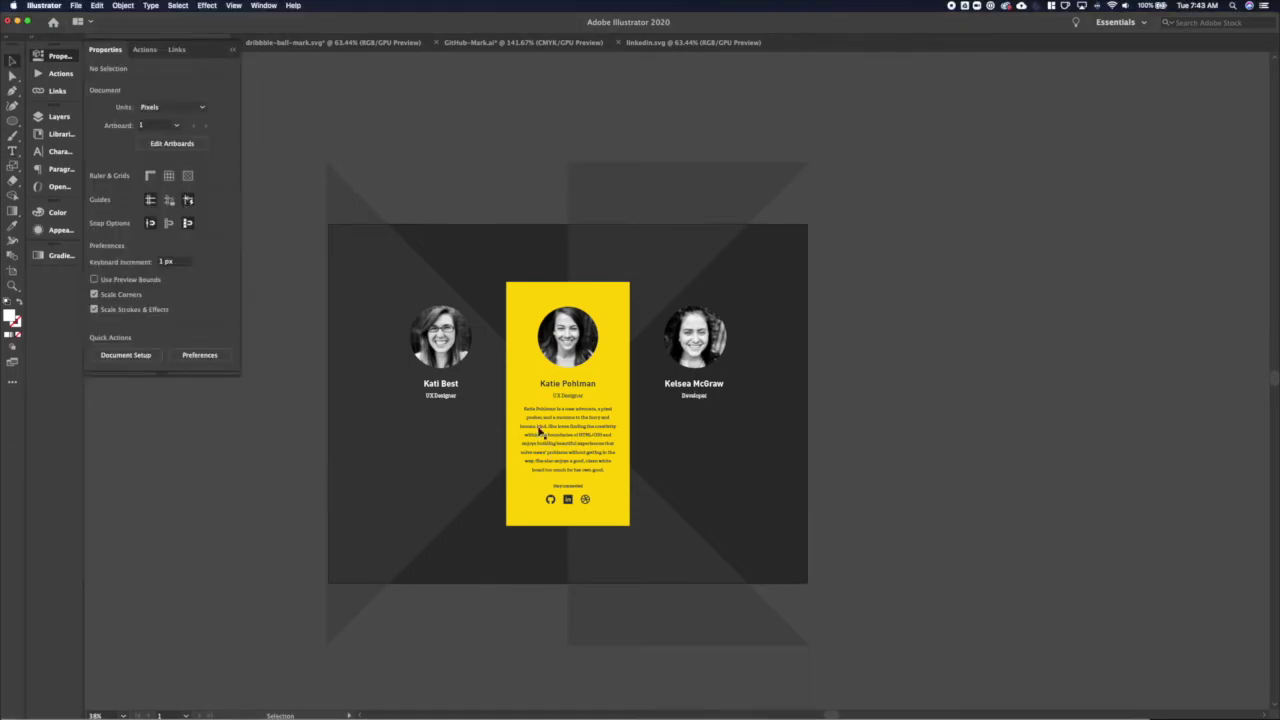
# Duplicate both portrait-and-name groups straight down as a second row
pyautogui.click(440, 340)
pyautogui.keyDown('shift'); pyautogui.click(695, 392); pyautogui.keyUp('shift')
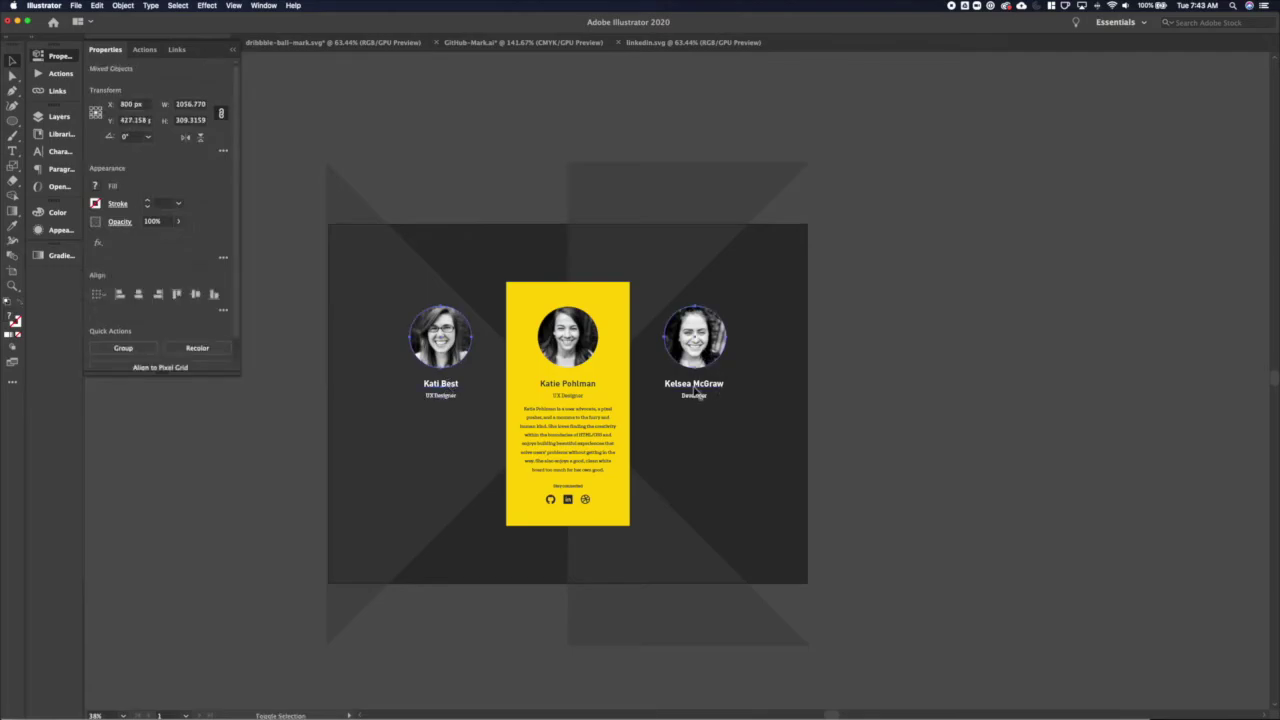
pyautogui.moveTo(697, 393); pyautogui.dragTo(705, 475)
pyautogui.click(269, 492)
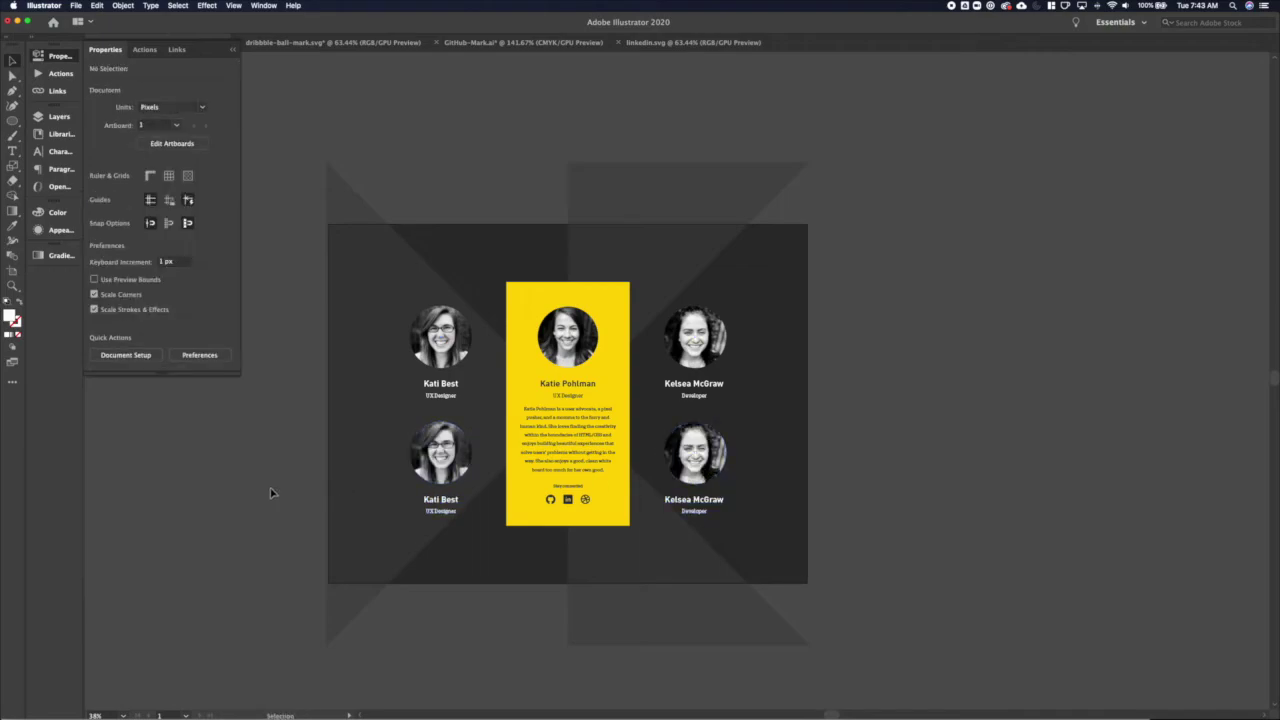
# Replace the two copied names with the new UX Designer's and Developer's names
pyautogui.press('t')
pyautogui.tripleClick(440, 499)
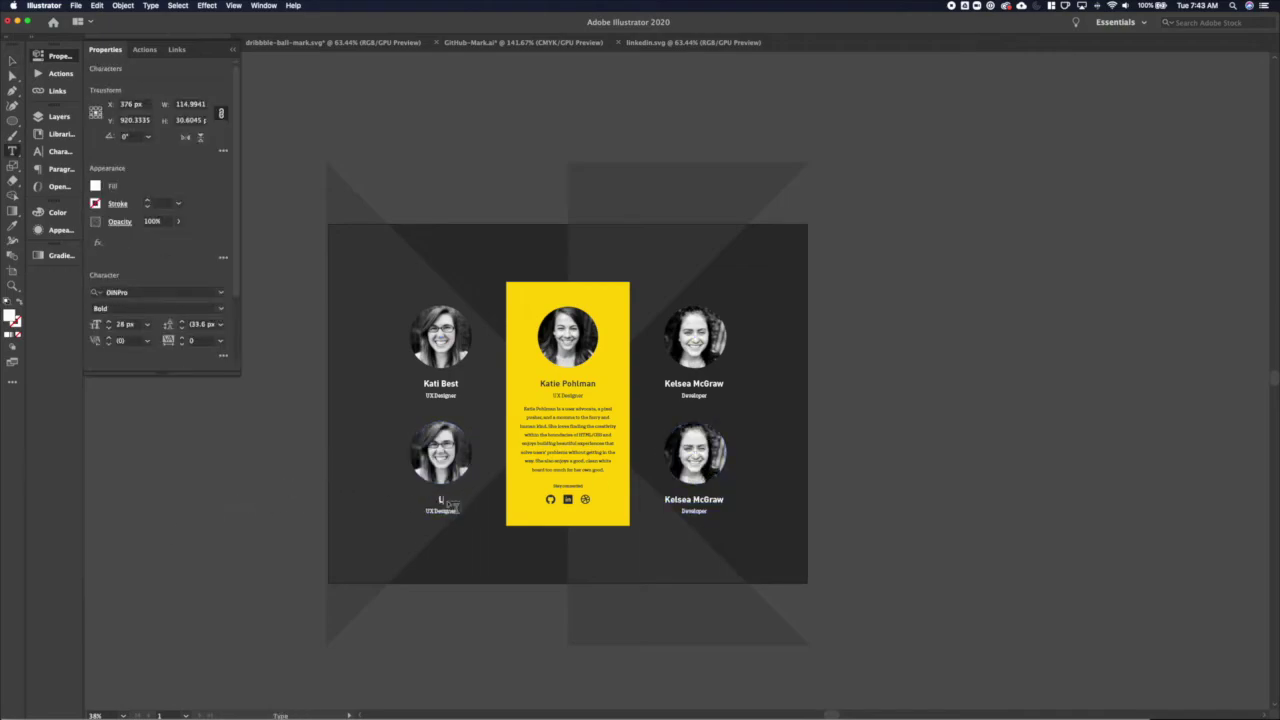
pyautogui.press('Escape')
pyautogui.click(260, 506)
pyautogui.press('t')
pyautogui.tripleClick(697, 499)
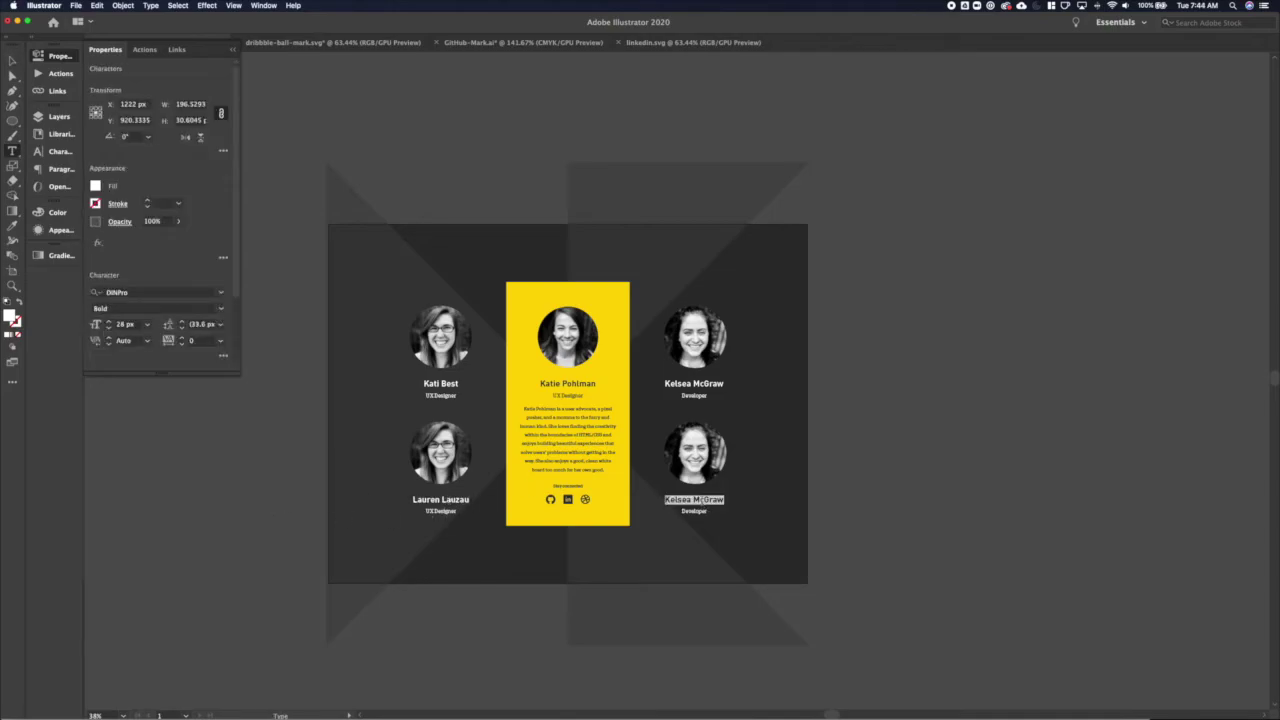
pyautogui.press('Escape')
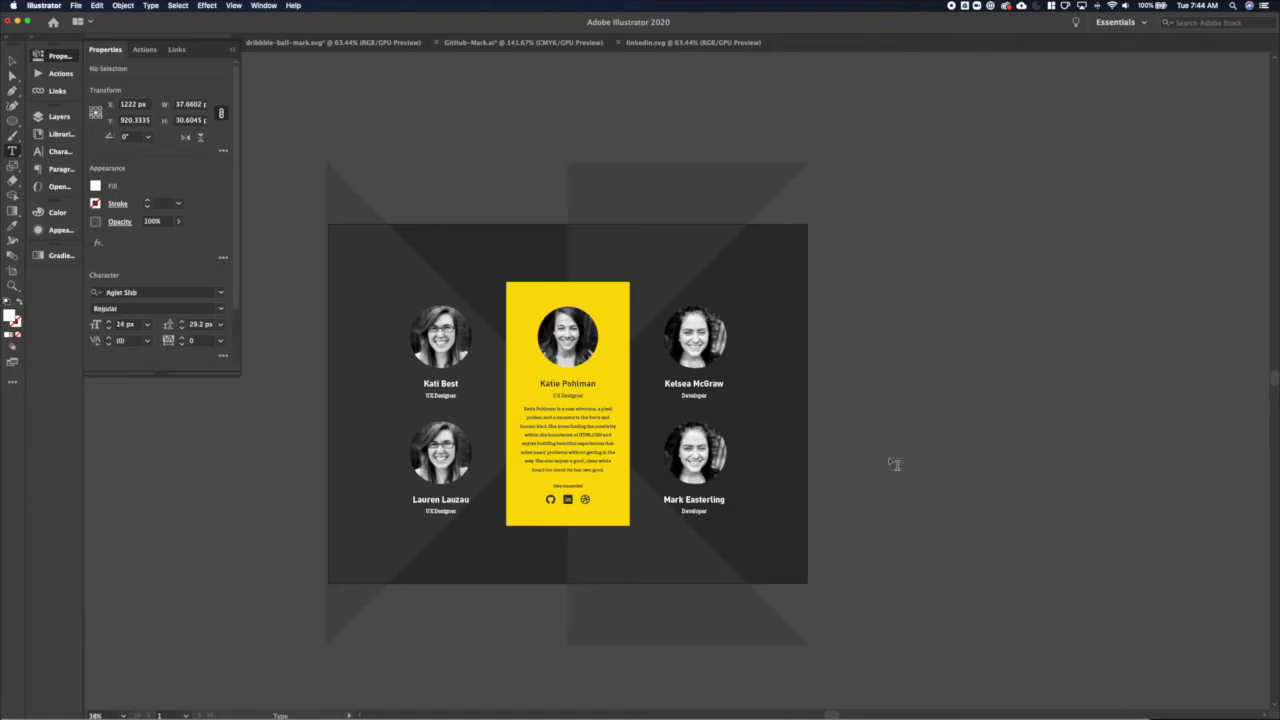
pyautogui.click(894, 463)
pyautogui.press('super+Tab')
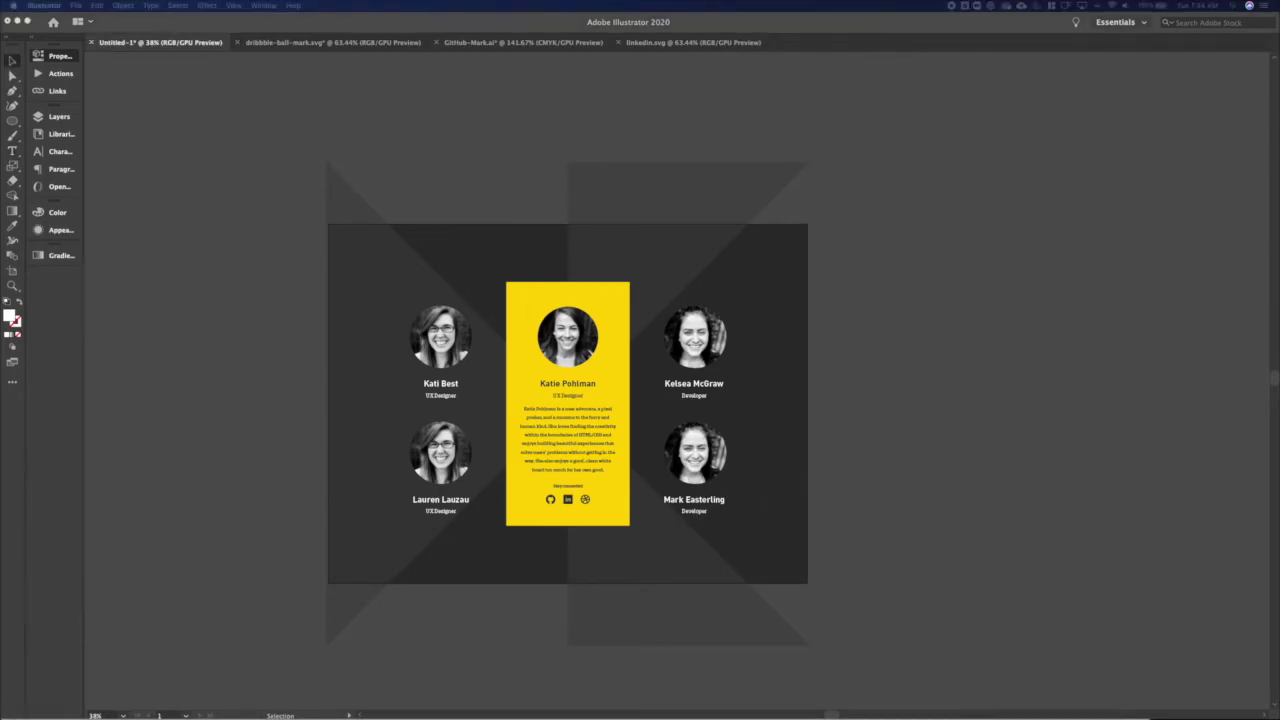
# Place the woman's and man's portrait photos and resize them to 213 px and 210 px wide
pyautogui.moveTo(268, 451); pyautogui.dragTo(268, 451)
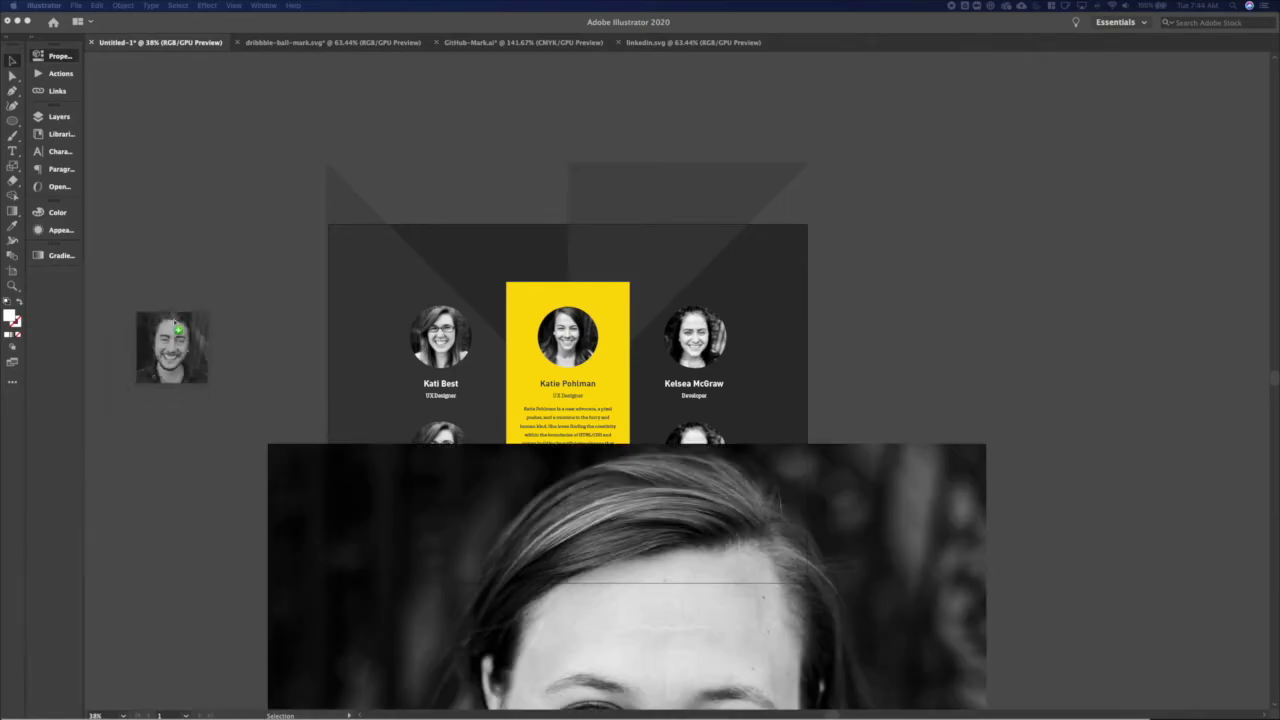
pyautogui.moveTo(173, 347); pyautogui.dragTo(176, 318)
pyautogui.moveTo(743, 628); pyautogui.dragTo(551, 491)
pyautogui.click(182, 107)
pyautogui.write('213')
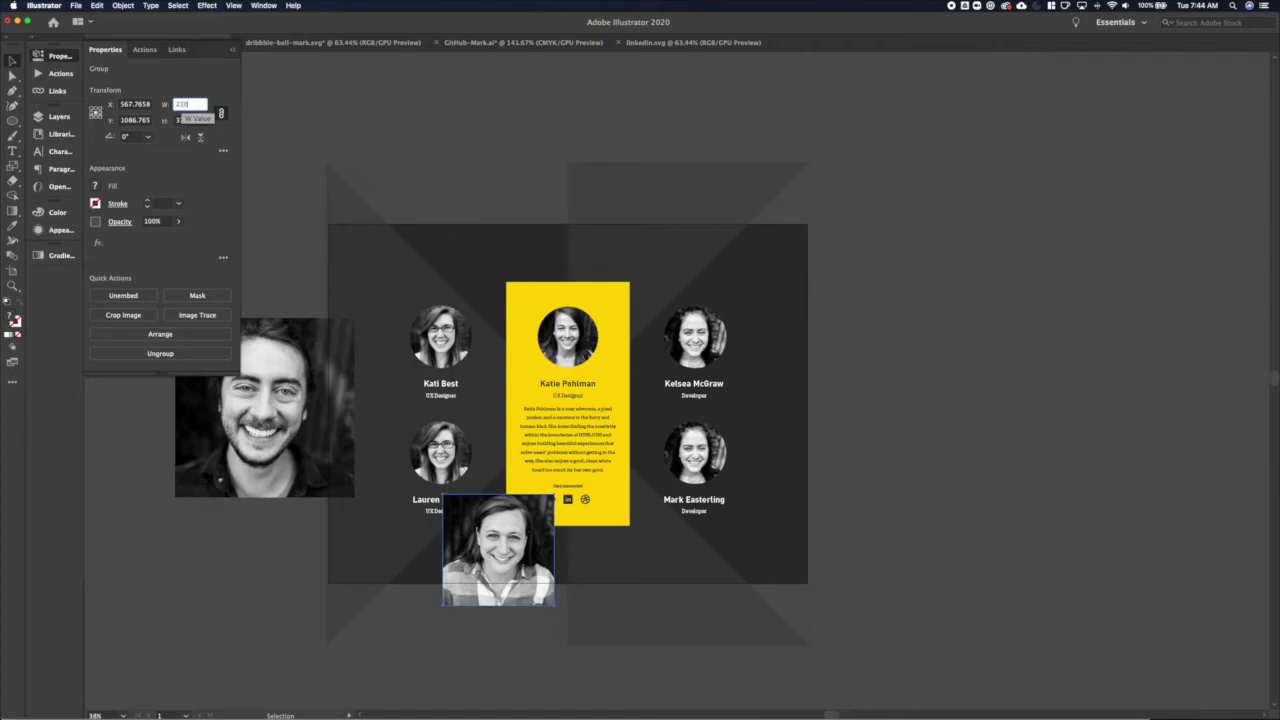
pyautogui.press('Return')
pyautogui.click(300, 420)
pyautogui.click(190, 104)
pyautogui.write('210')
pyautogui.press('Return')
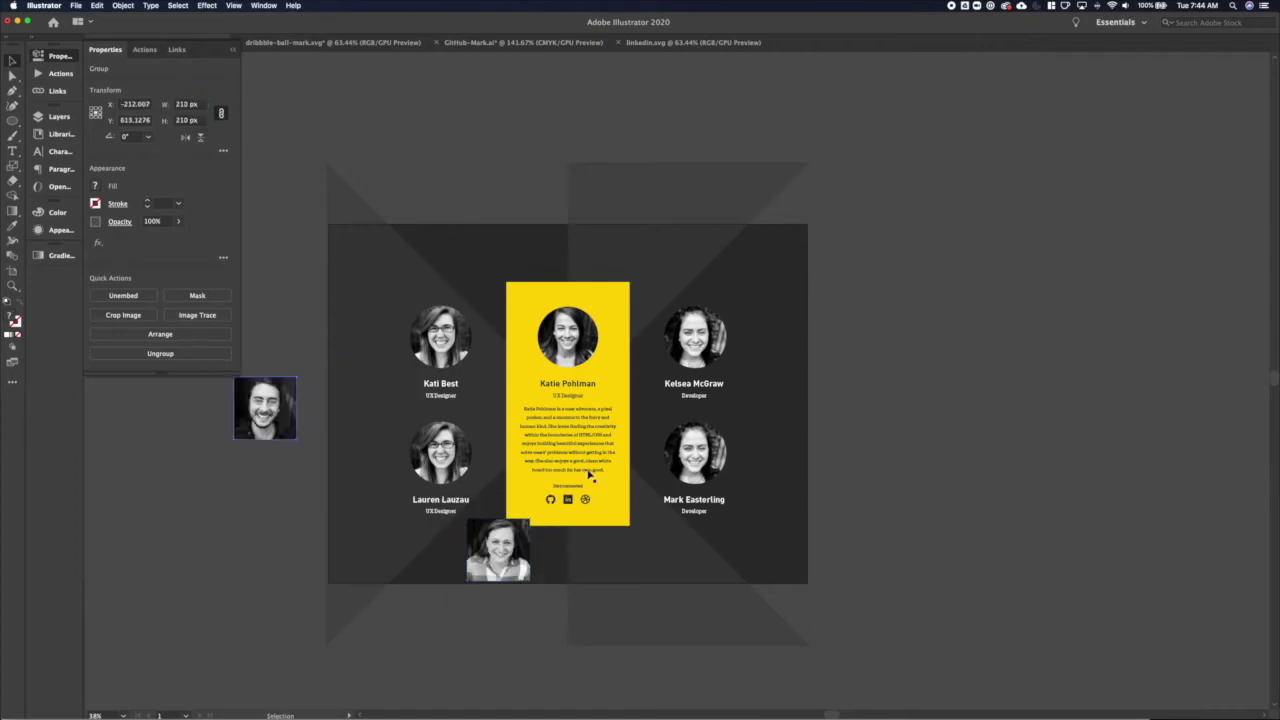
pyautogui.moveTo(286, 420); pyautogui.dragTo(718, 465)
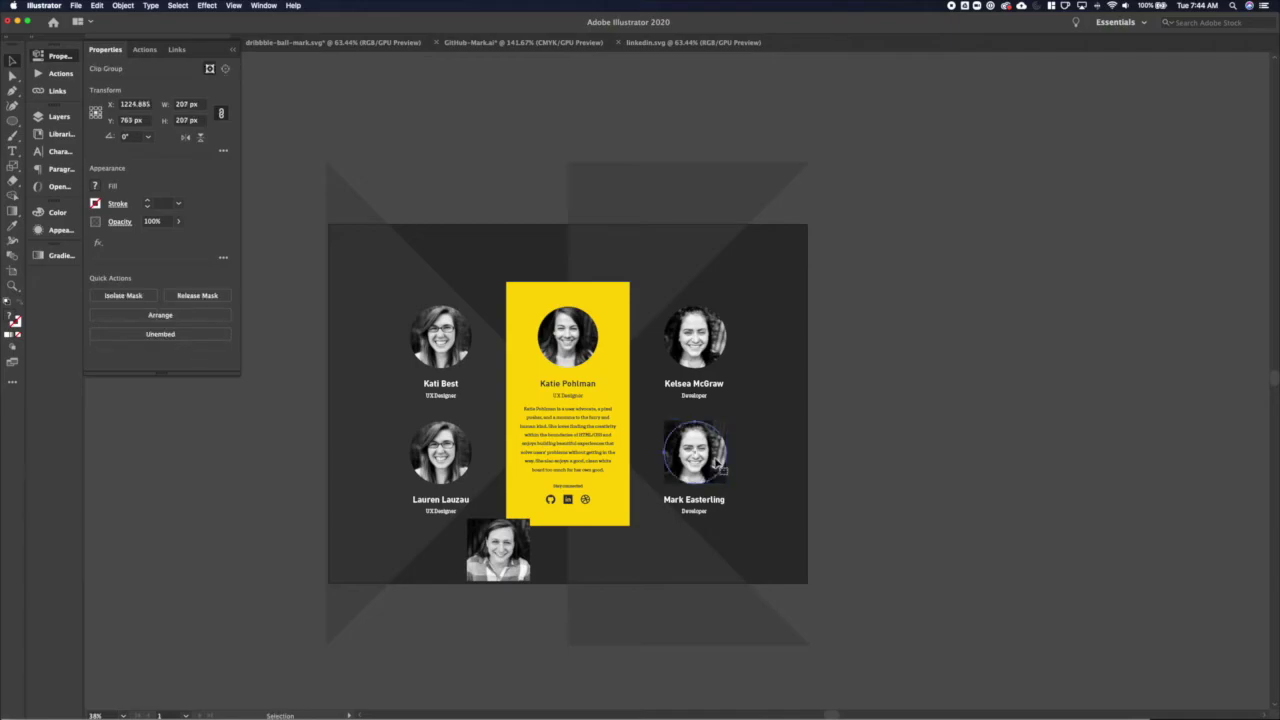
pyautogui.press('super+7')
pyautogui.rightClick(720, 460)
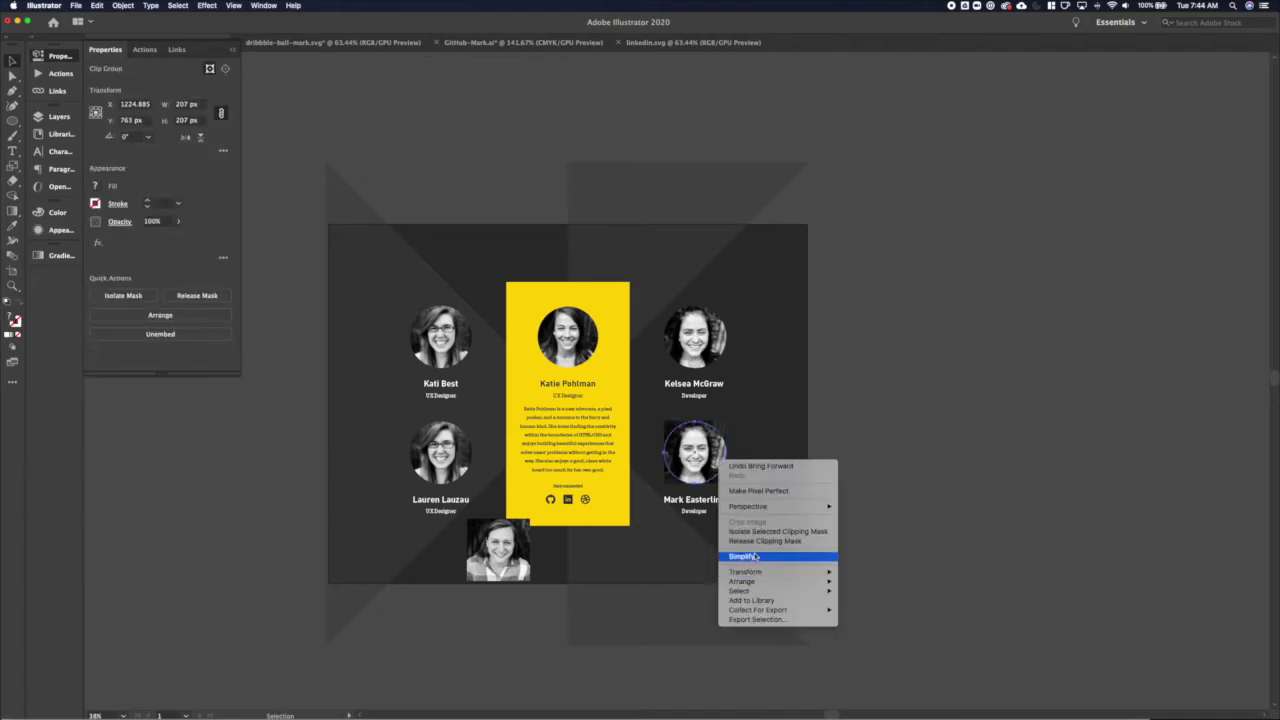
pyautogui.click(740, 545)
pyautogui.click(729, 434)
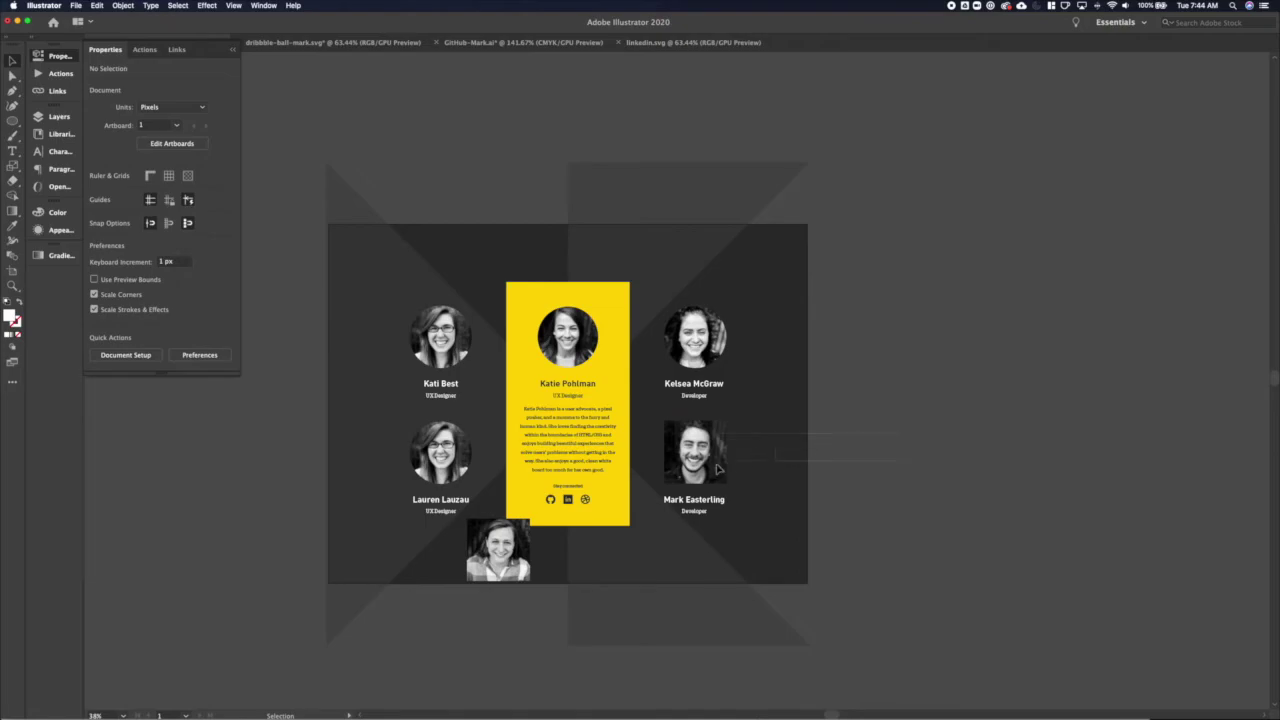
pyautogui.rightClick(710, 467)
pyautogui.click(740, 556)
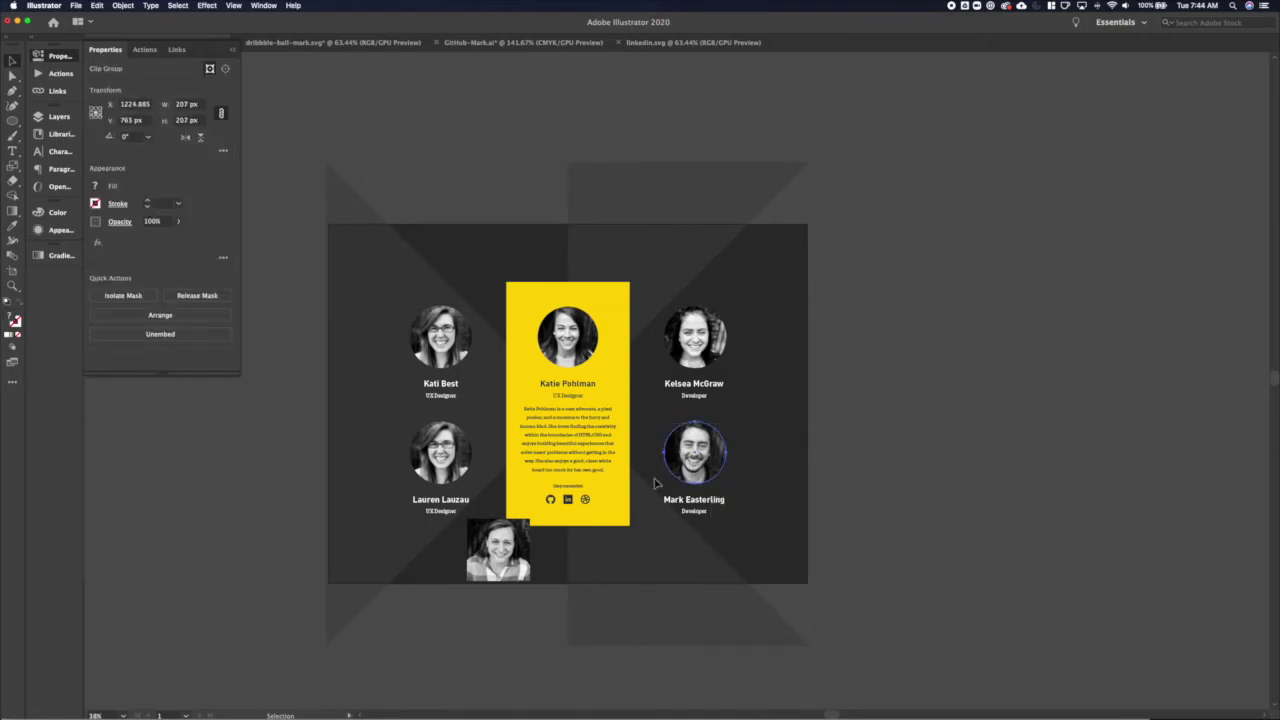
pyautogui.click(450, 450)
pyautogui.press('super+z')
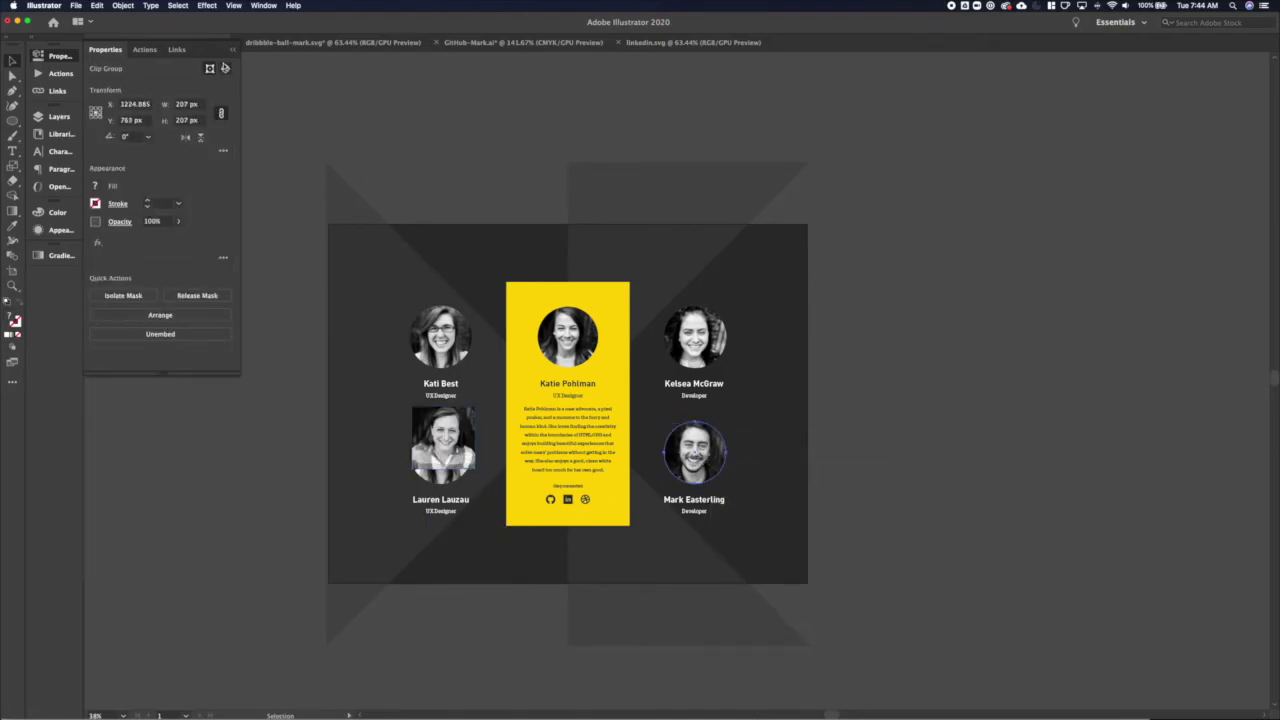
pyautogui.click(225, 67)
pyautogui.scroll(5, 693, 453)
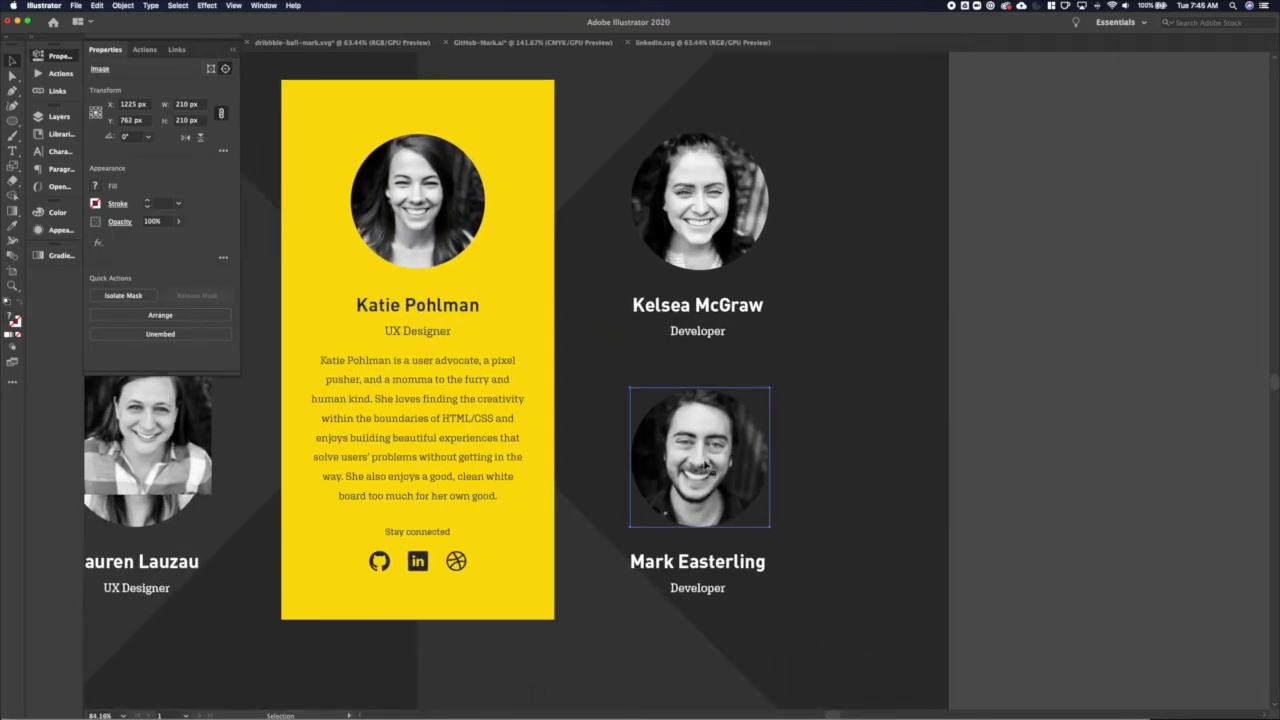
pyautogui.hscroll(-10, 706, 465)
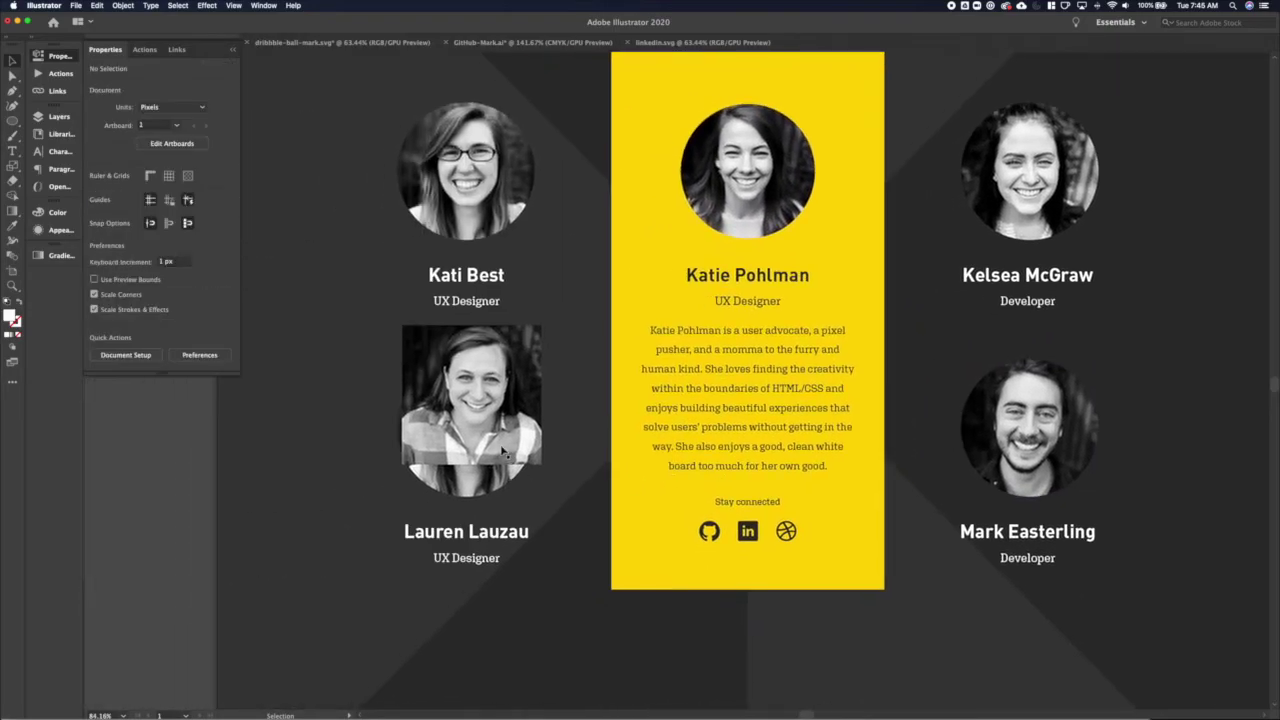
pyautogui.click(487, 432)
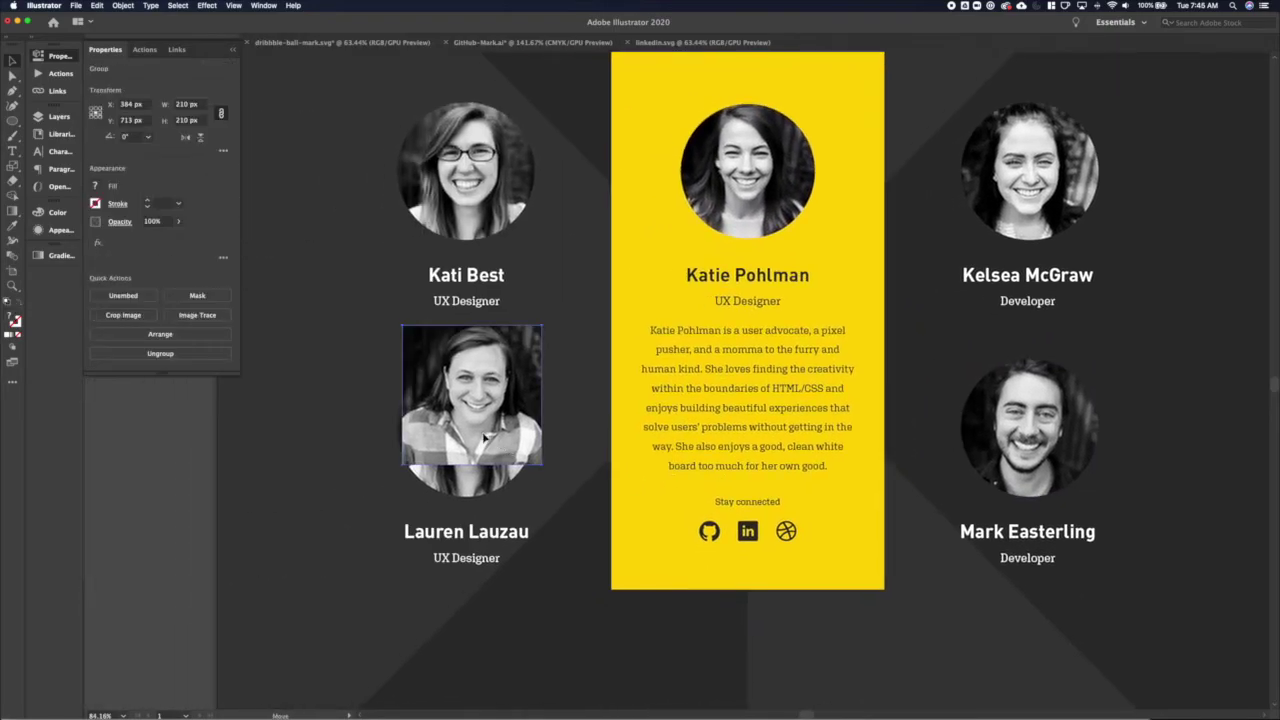
pyautogui.press('cmd+z')
pyautogui.press('cmd+z')
pyautogui.press('cmd+z')
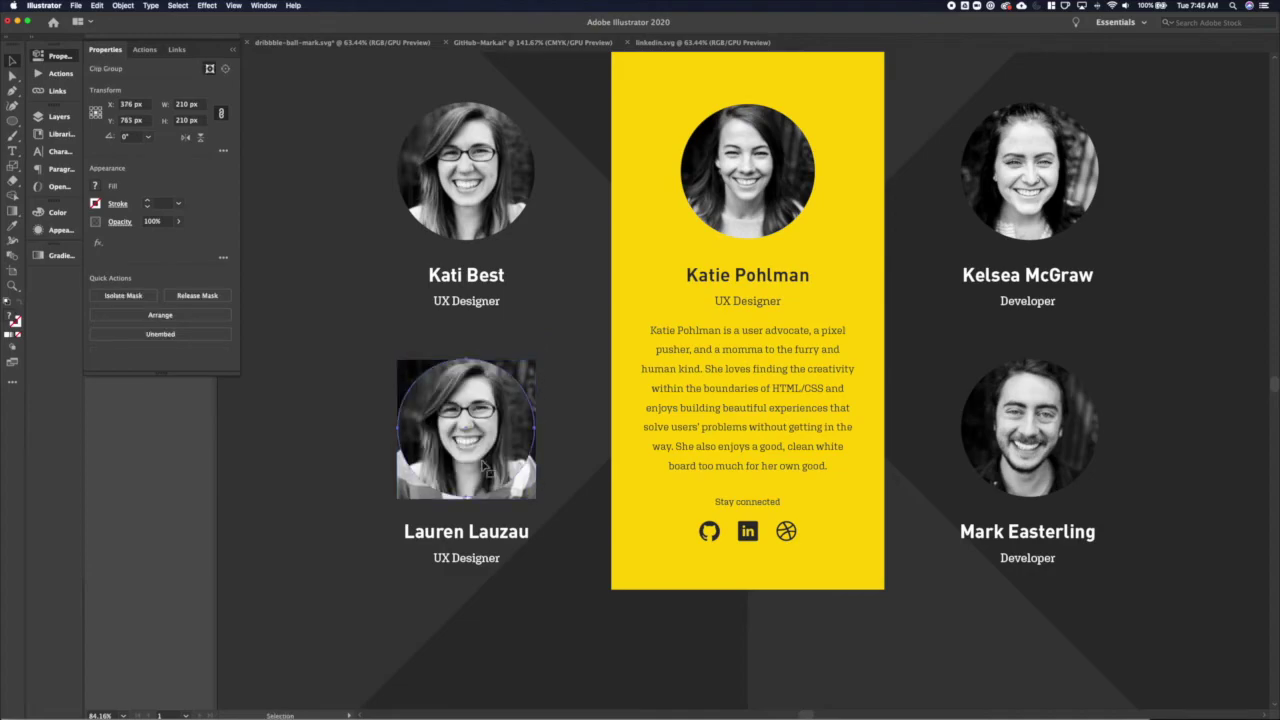
# Release Lauren's old photo and clip the woman's photo into her circle
pyautogui.rightClick(487, 465)
pyautogui.click(535, 531)
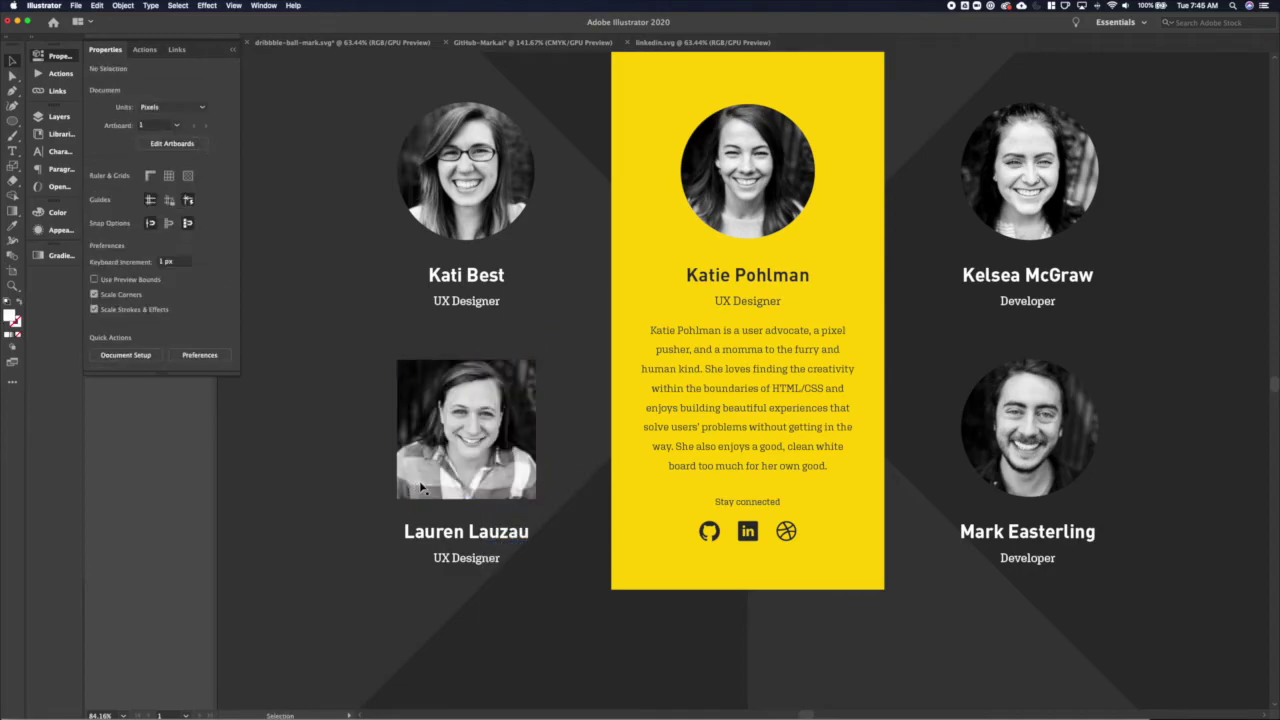
pyautogui.click(479, 447)
pyautogui.rightClick(492, 466)
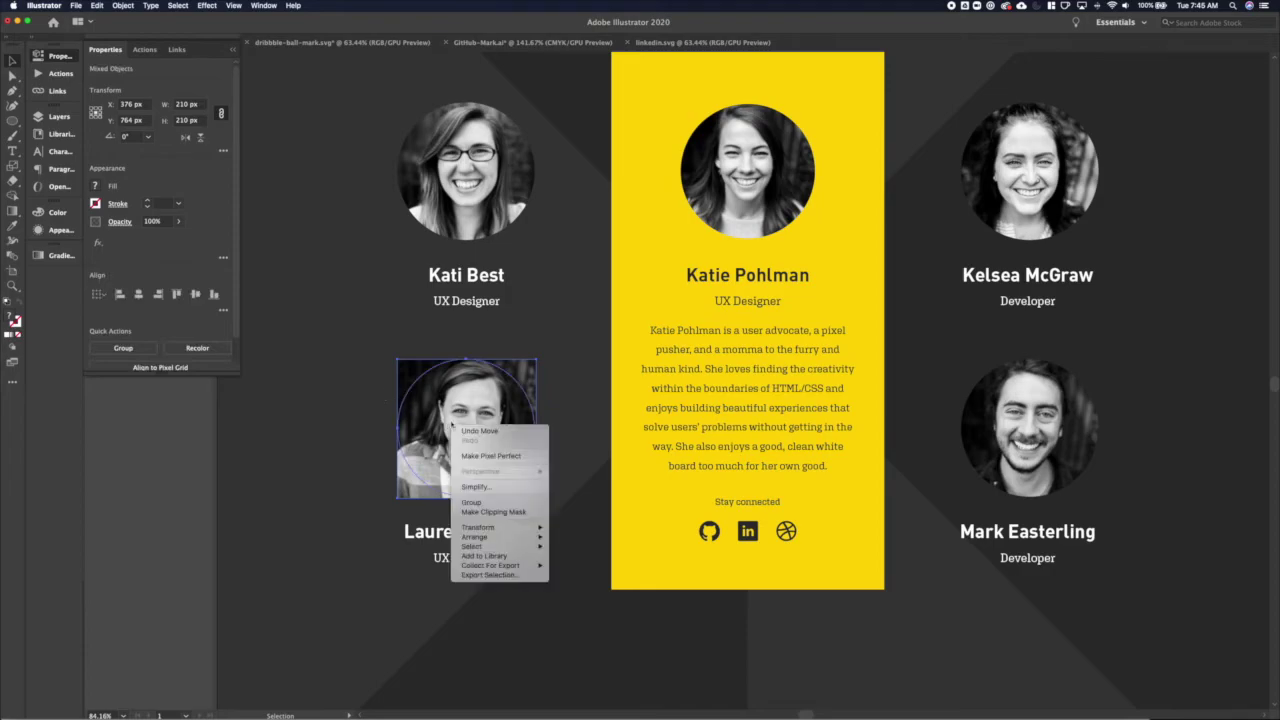
pyautogui.click(495, 506)
pyautogui.click(226, 69)
pyautogui.click(306, 361)
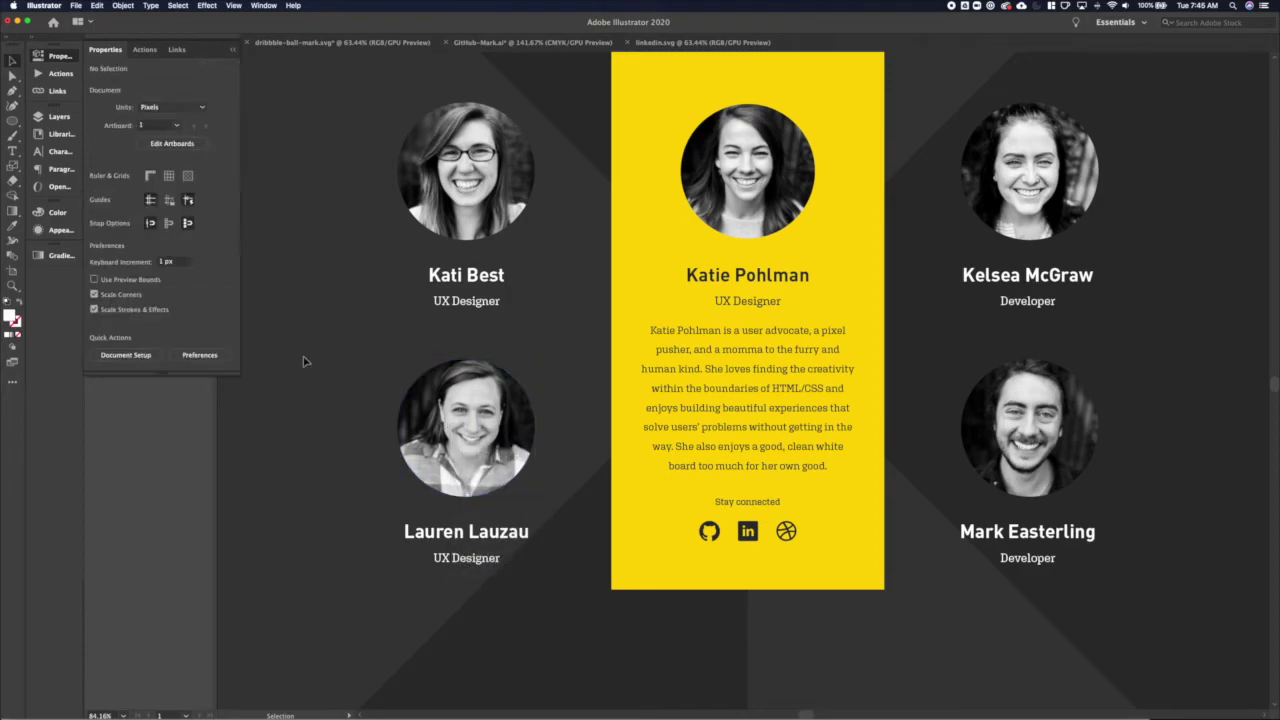
# Nudge all four names and titles up slightly
pyautogui.scroll(-3, 305, 362)
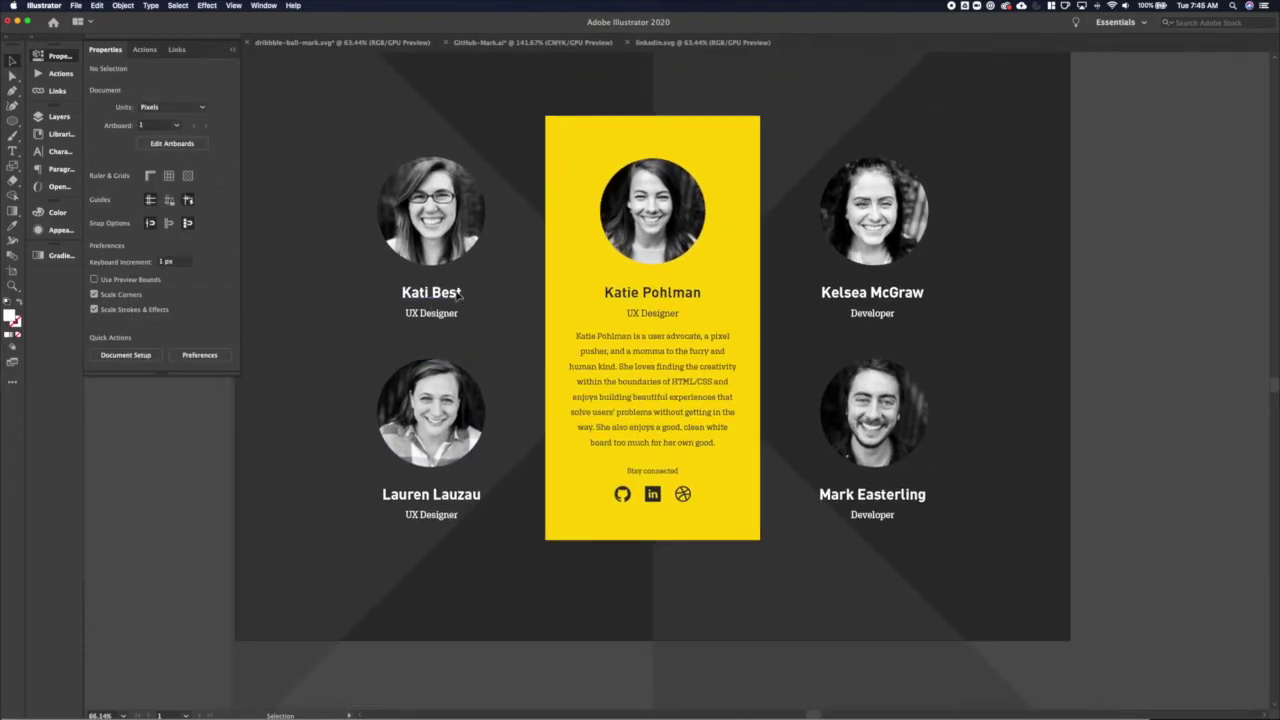
pyautogui.click(458, 296)
pyautogui.keyDown('shift'); pyautogui.click(890, 303); pyautogui.keyUp('shift')
pyautogui.keyDown('shift'); pyautogui.click(431, 525); pyautogui.keyUp('shift')
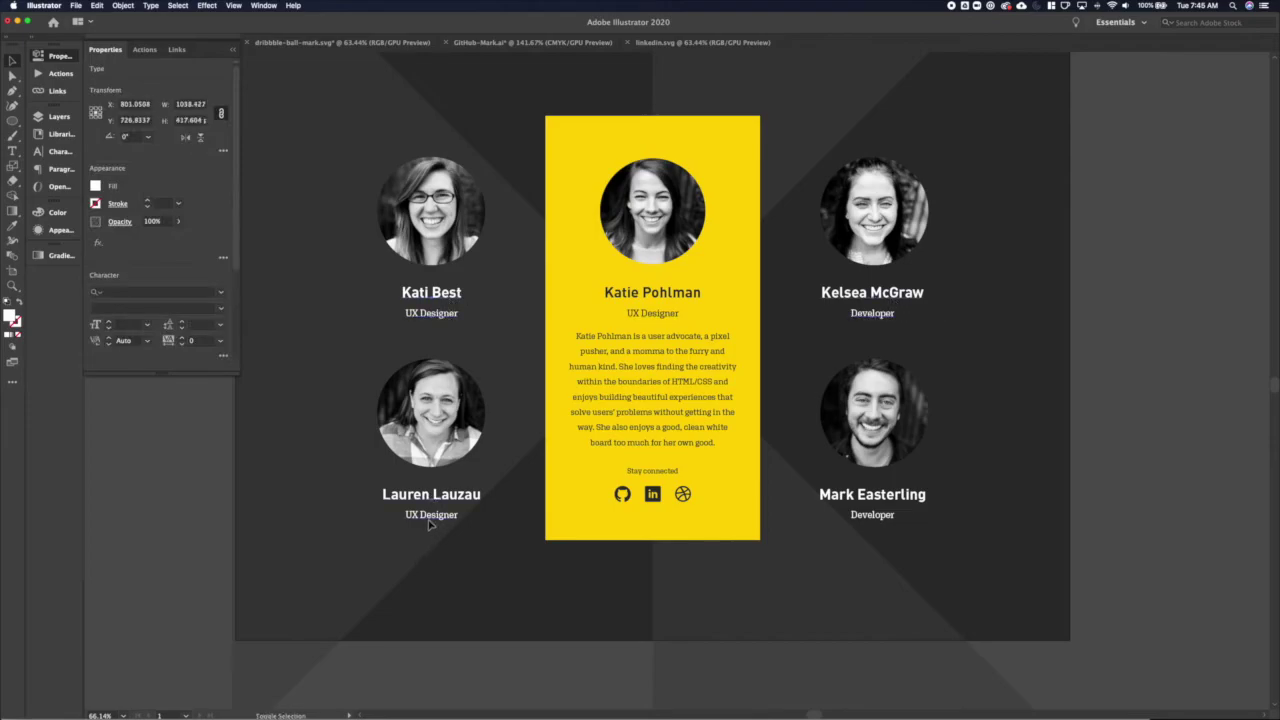
pyautogui.keyDown('shift'); pyautogui.click(870, 525); pyautogui.keyUp('shift')
pyautogui.press('Up')
pyautogui.press('Up')
pyautogui.press('Up')
pyautogui.press('Up')
pyautogui.press('Up')
pyautogui.press('Up')
pyautogui.press('Up')
pyautogui.press('Up')
pyautogui.press('Up')
pyautogui.press('Up')
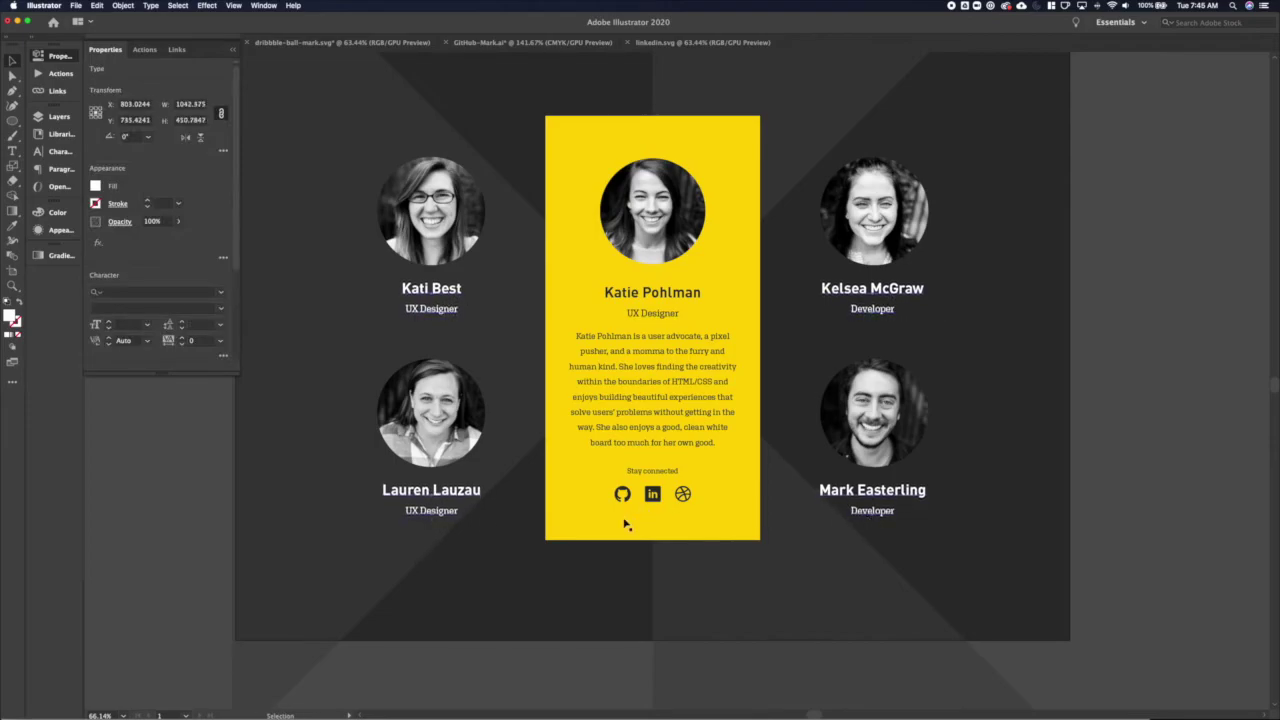
pyautogui.click(452, 562)
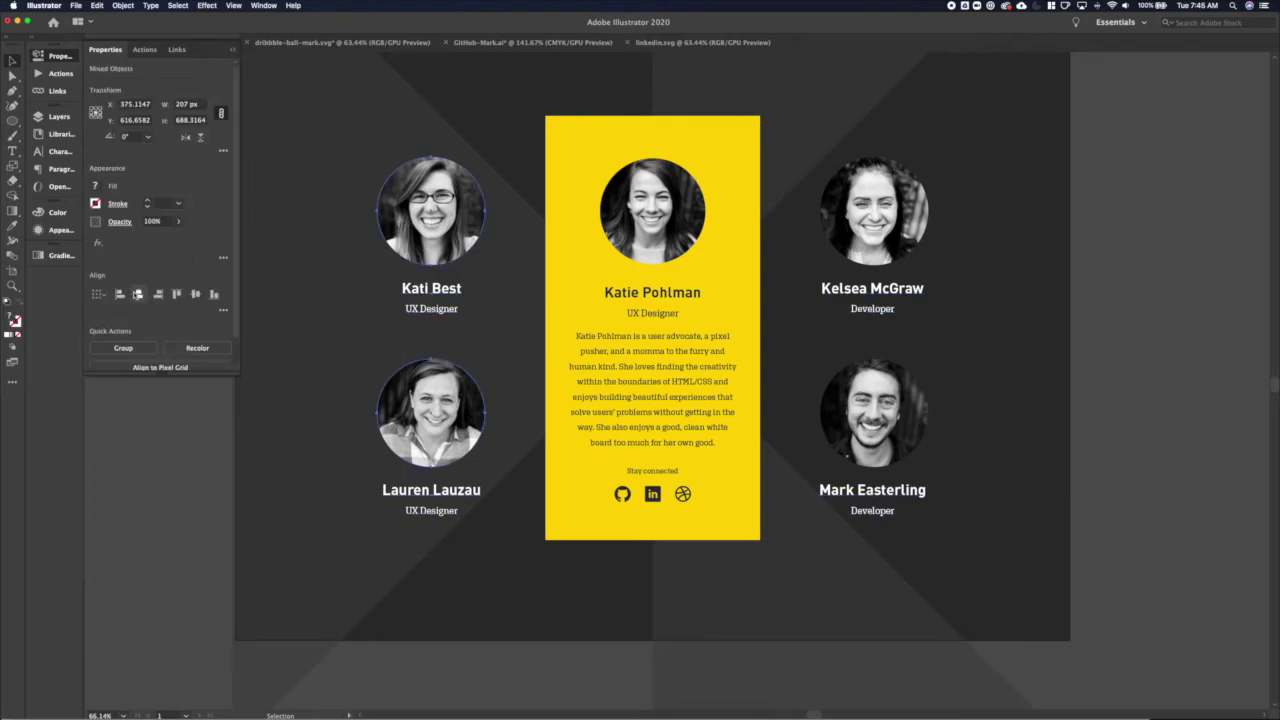
# Centre-align the Kelsea and Mark portraits in the right column
pyautogui.moveTo(970, 195); pyautogui.dragTo(853, 534)
pyautogui.click(139, 295)
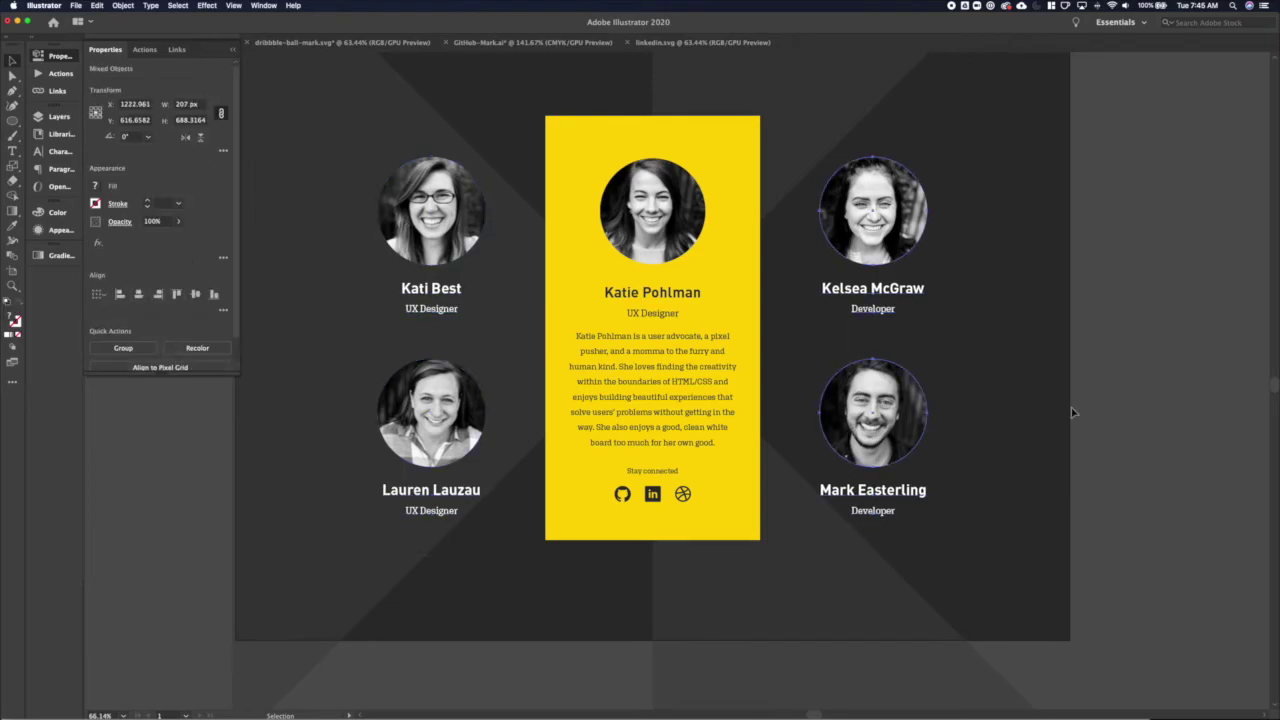
pyautogui.click(980, 396)
pyautogui.scroll(-1, 980, 396)
pyautogui.scroll(-1, 980, 396)
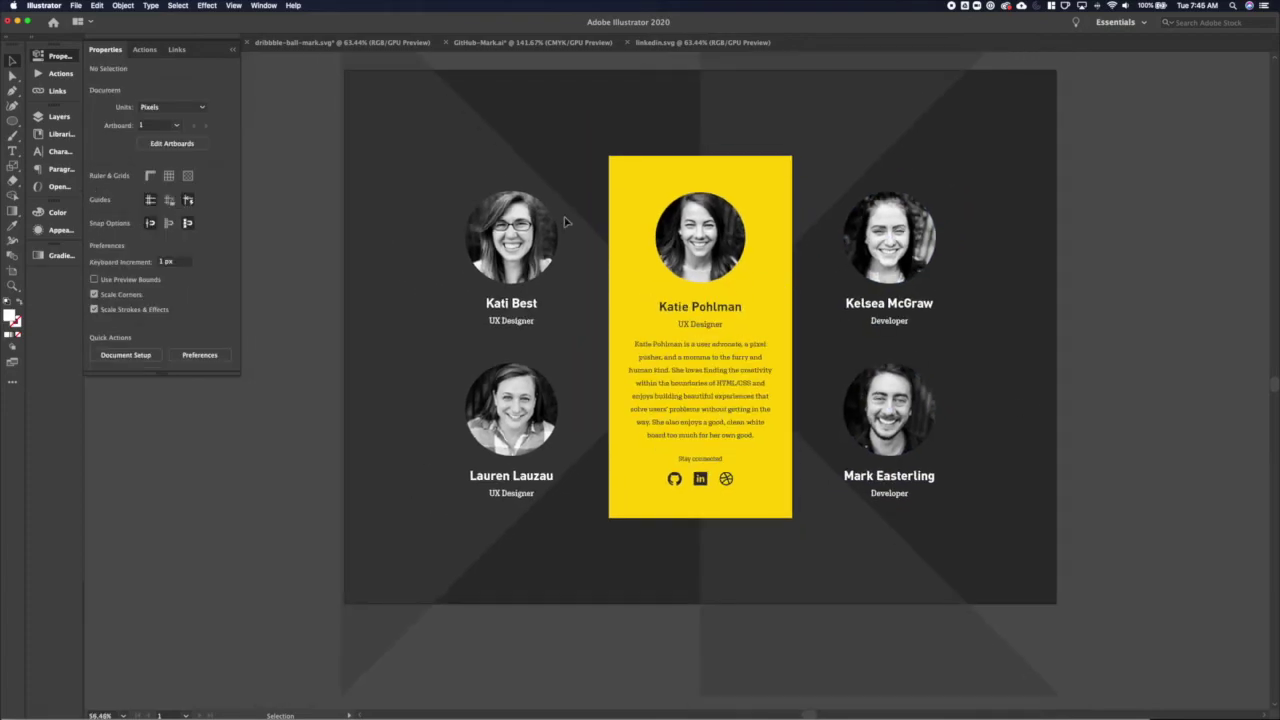
# Group all the artwork and move the group to X 600 px, Y 590 px
pyautogui.hotkey('ctrl', 'a')
pyautogui.press('a')
pyautogui.press('v')
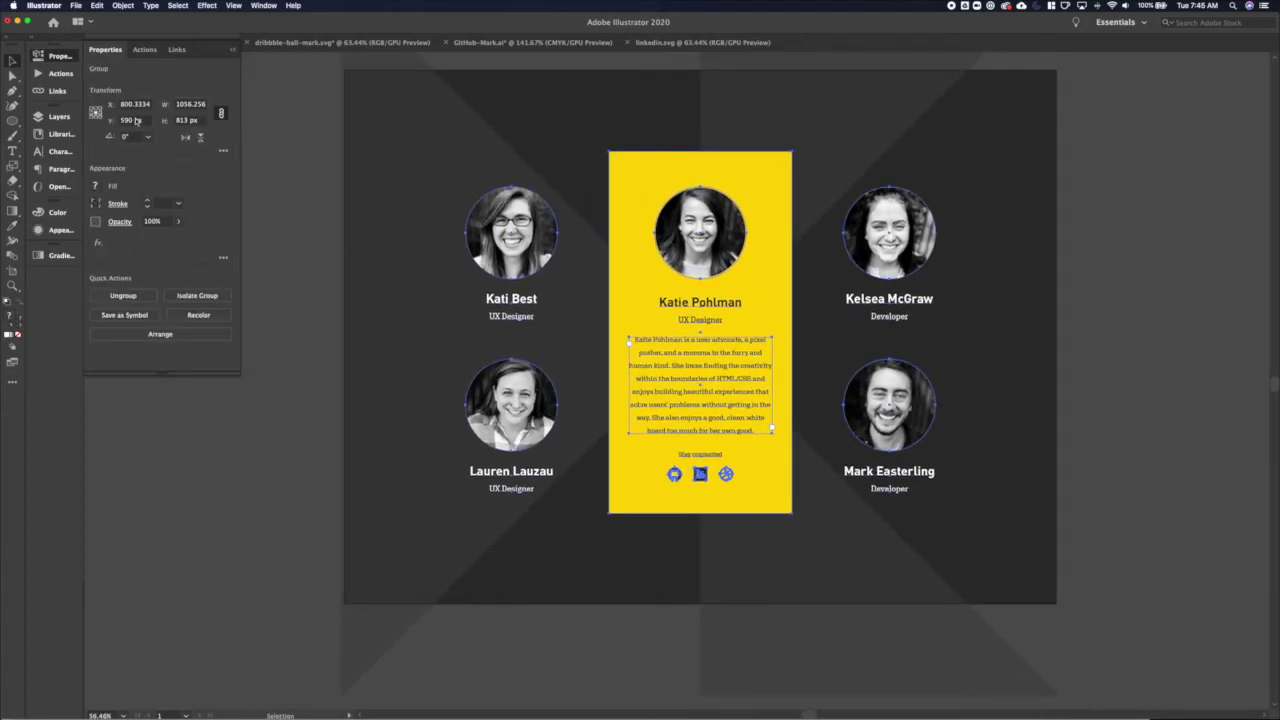
pyautogui.click(135, 120)
pyautogui.write('600')
pyautogui.press('Tab')
pyautogui.click(135, 104)
pyautogui.write('600')
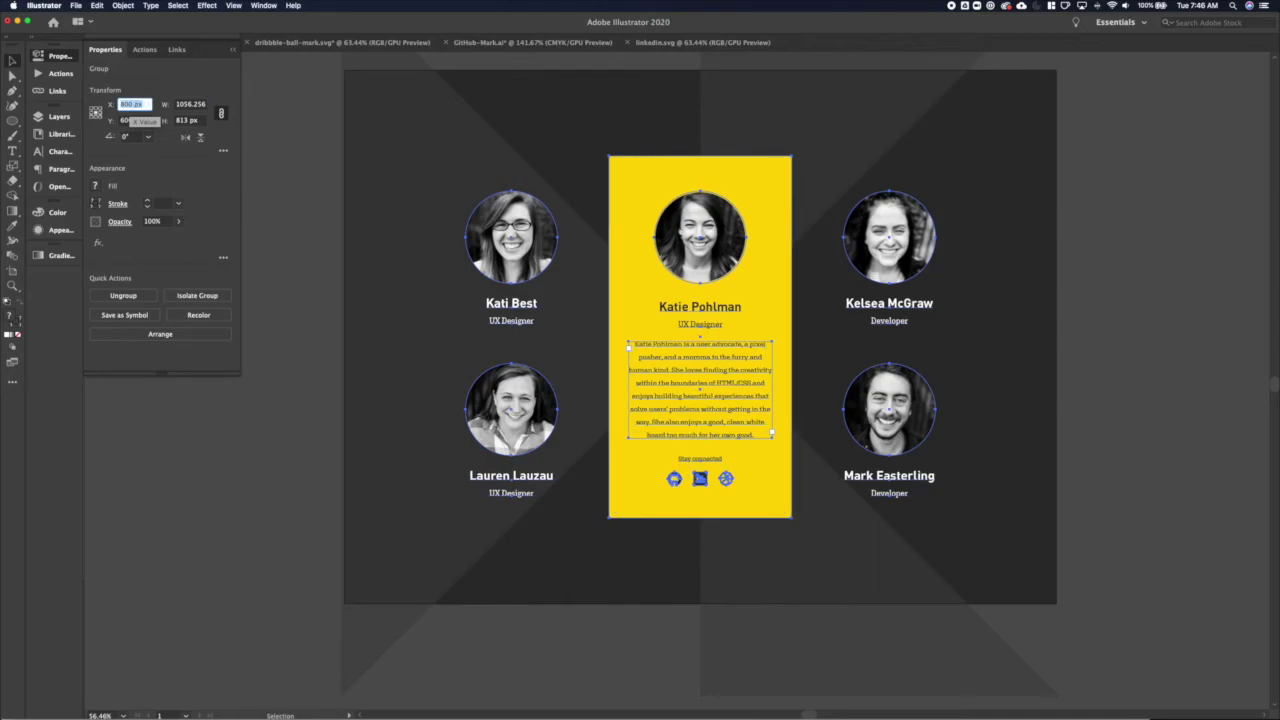
pyautogui.press('Tab')
pyautogui.write('590')
pyautogui.press('Return')
pyautogui.click(314, 360)
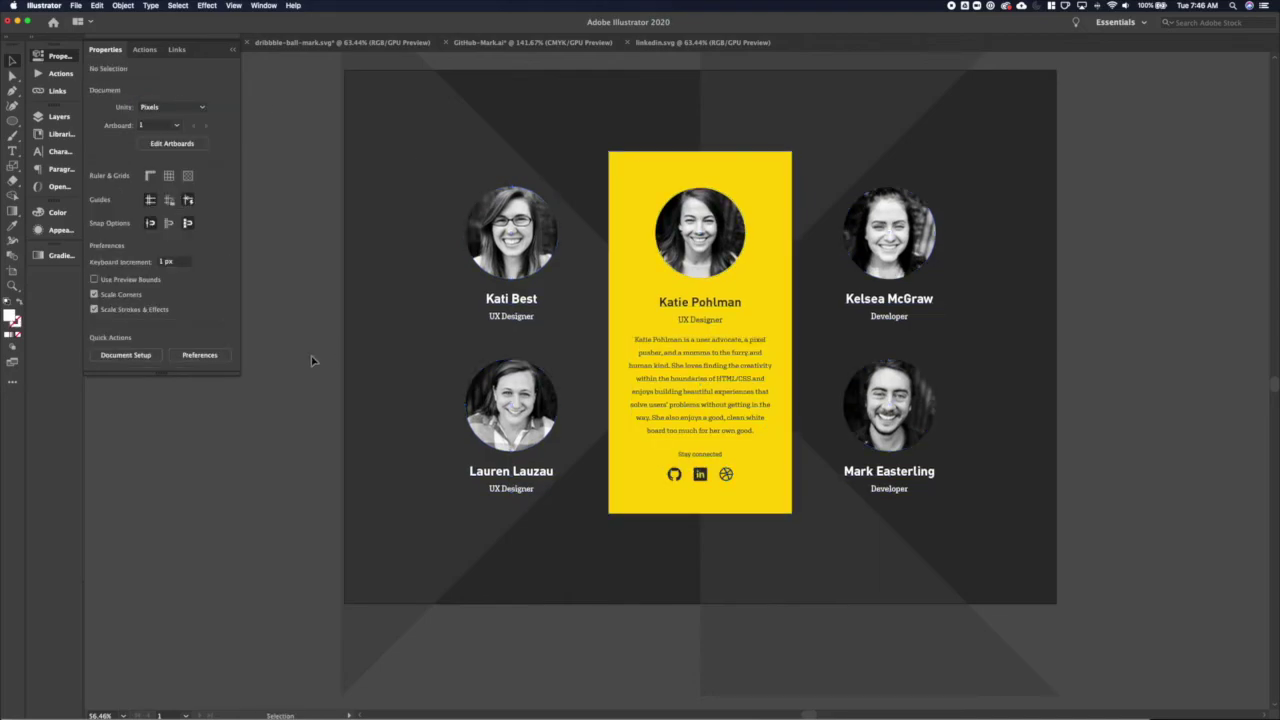
pyautogui.scroll(-3, 312, 361)
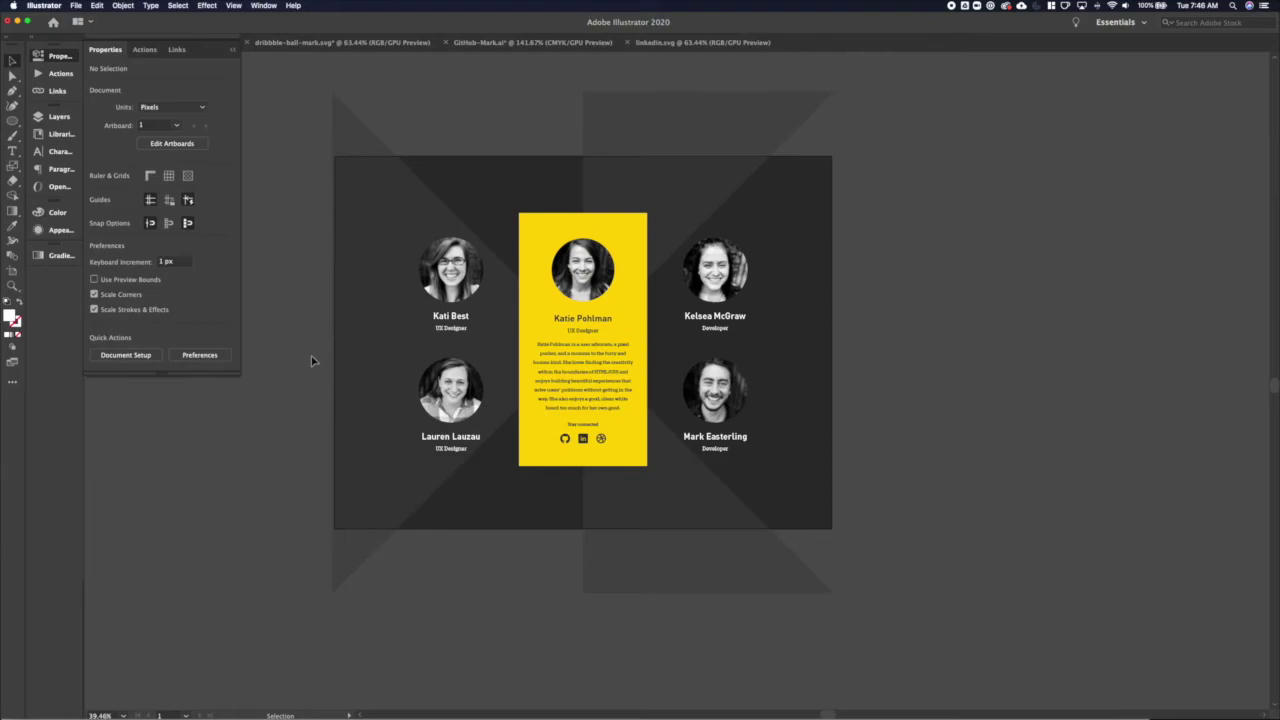
# Search the Material Design Icons site for 'edit' in the browser
pyautogui.click(952, 5)
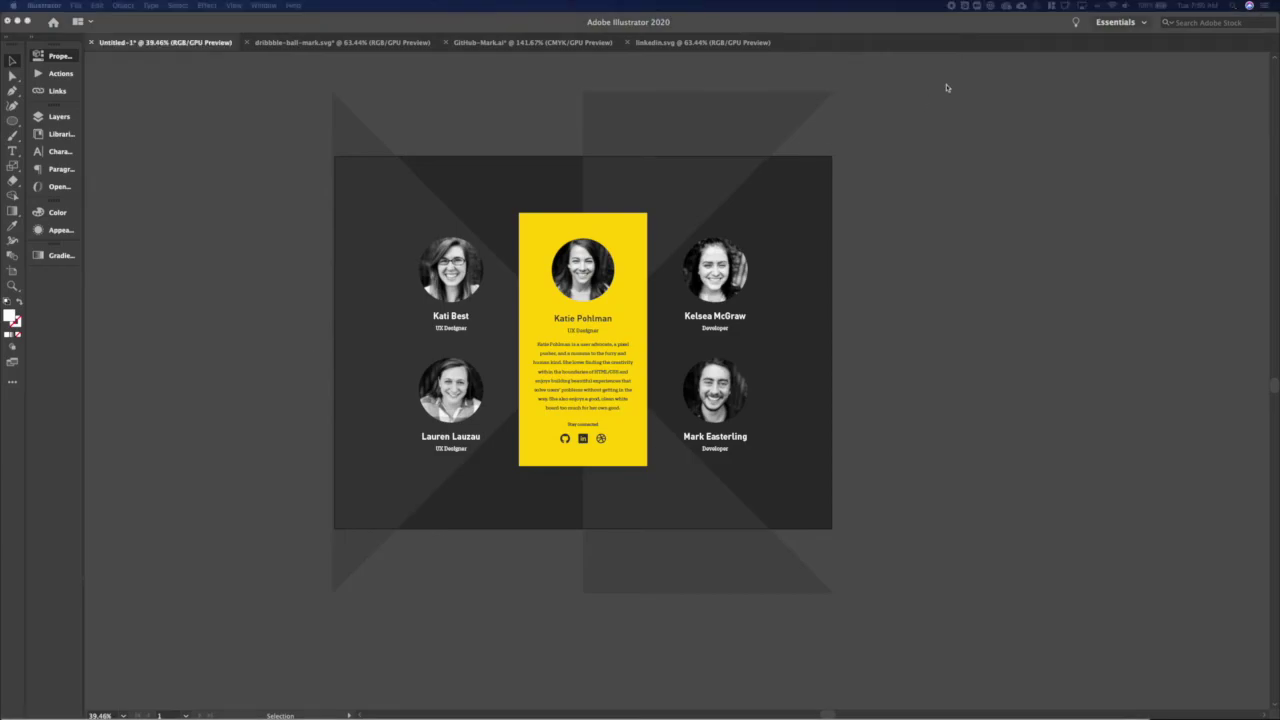
pyautogui.click(953, 79)
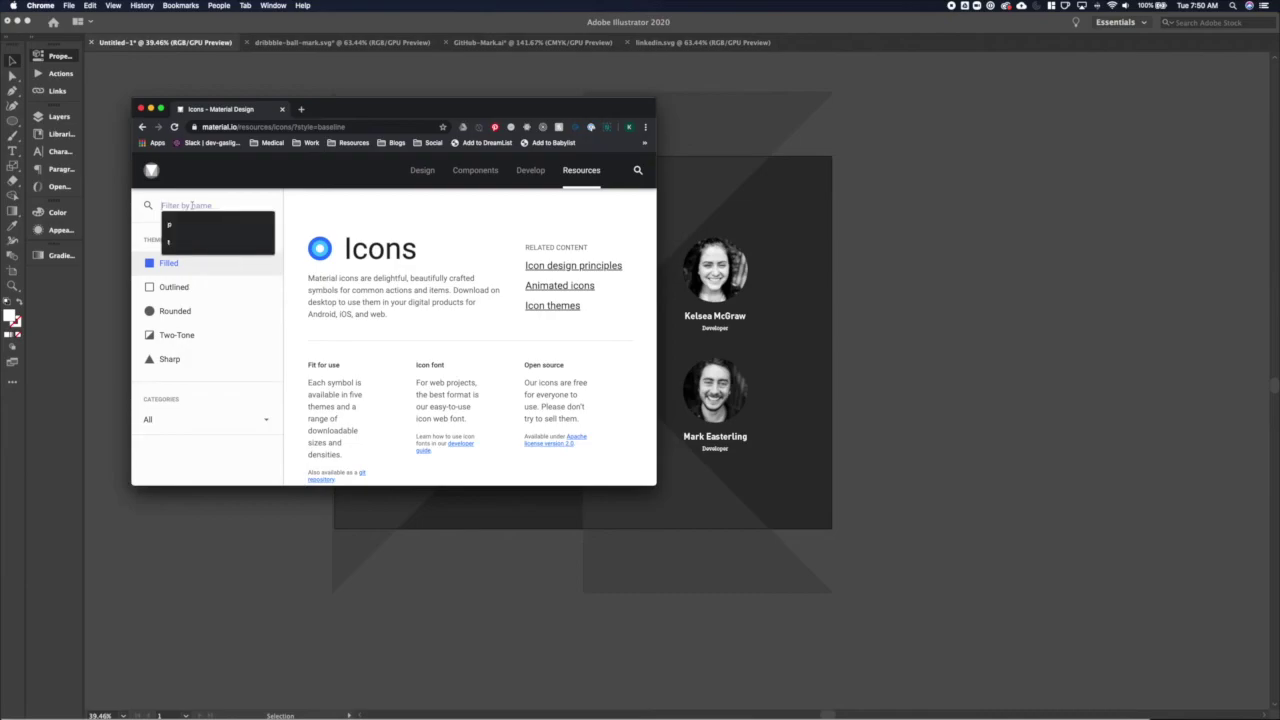
pyautogui.write('edit')
pyautogui.scroll(-3, 470, 380)
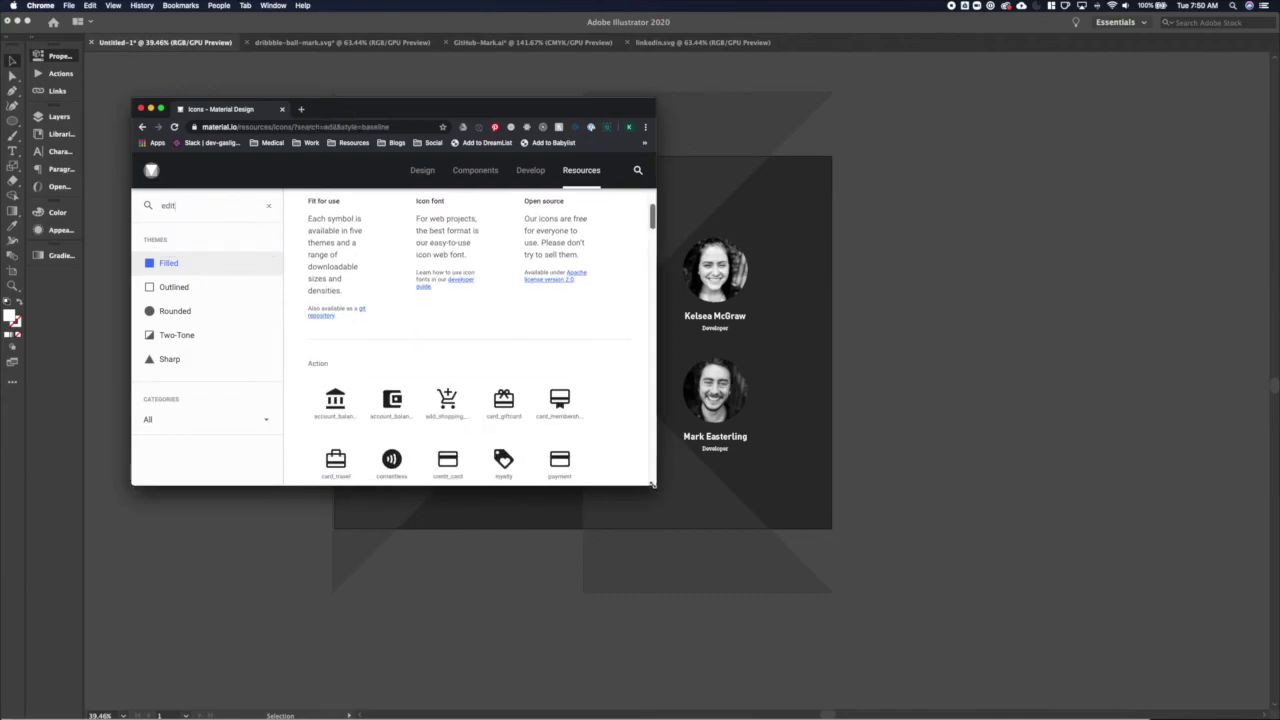
pyautogui.moveTo(655, 484); pyautogui.dragTo(871, 622)
pyautogui.scroll(-3, 336, 416)
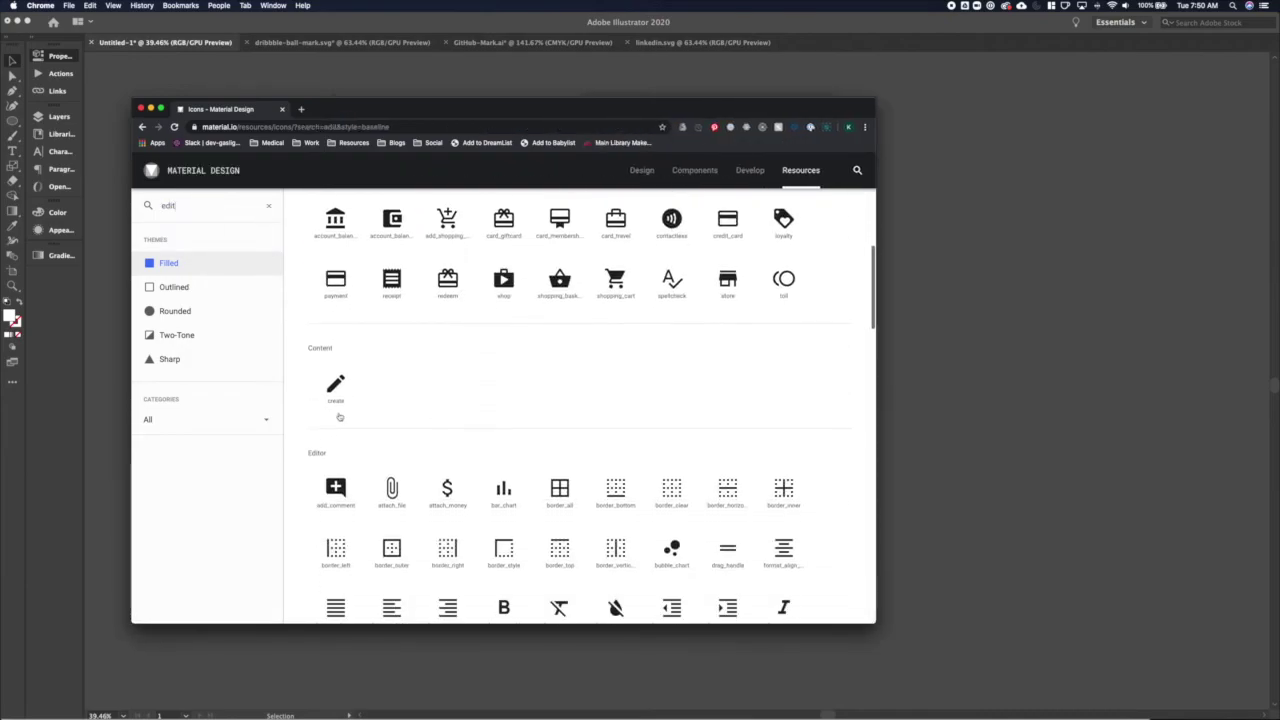
pyautogui.scroll(-5, 337, 404)
pyautogui.scroll(15, 337, 404)
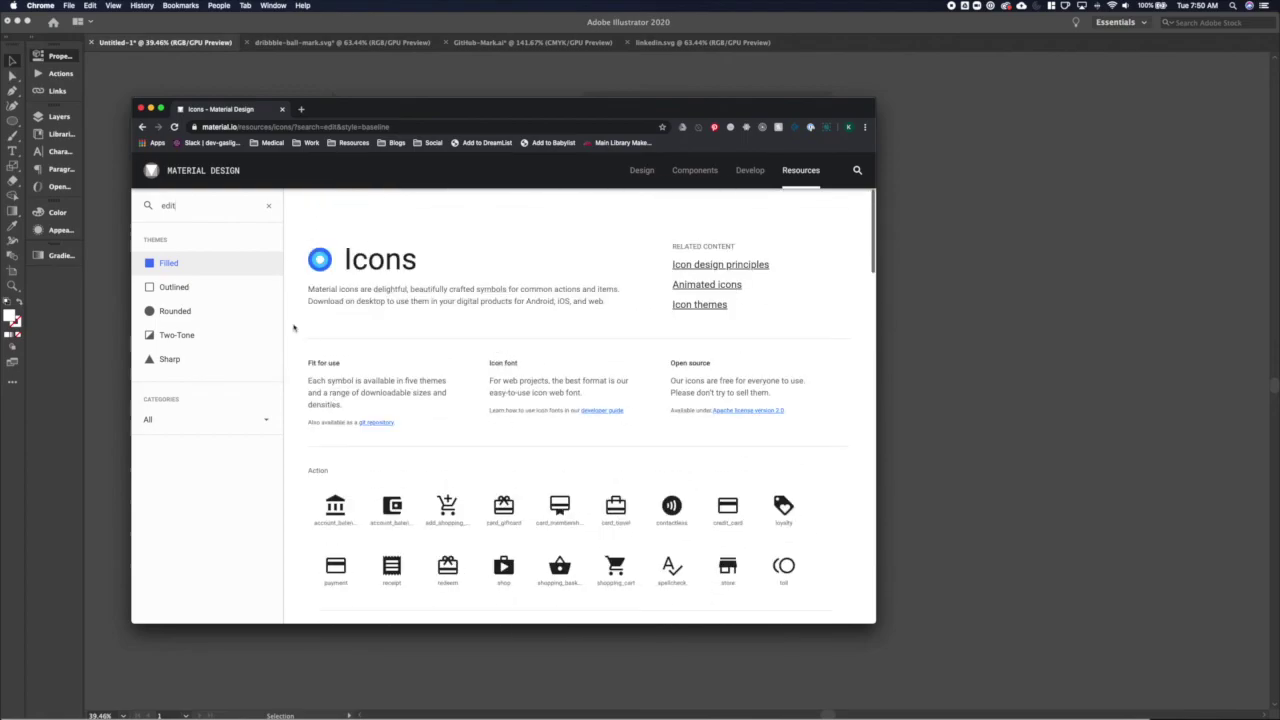
# Search 'blogwrite', download history_edu as SVG, and open it in Illustrator
pyautogui.press('super+a')
pyautogui.write('blog')
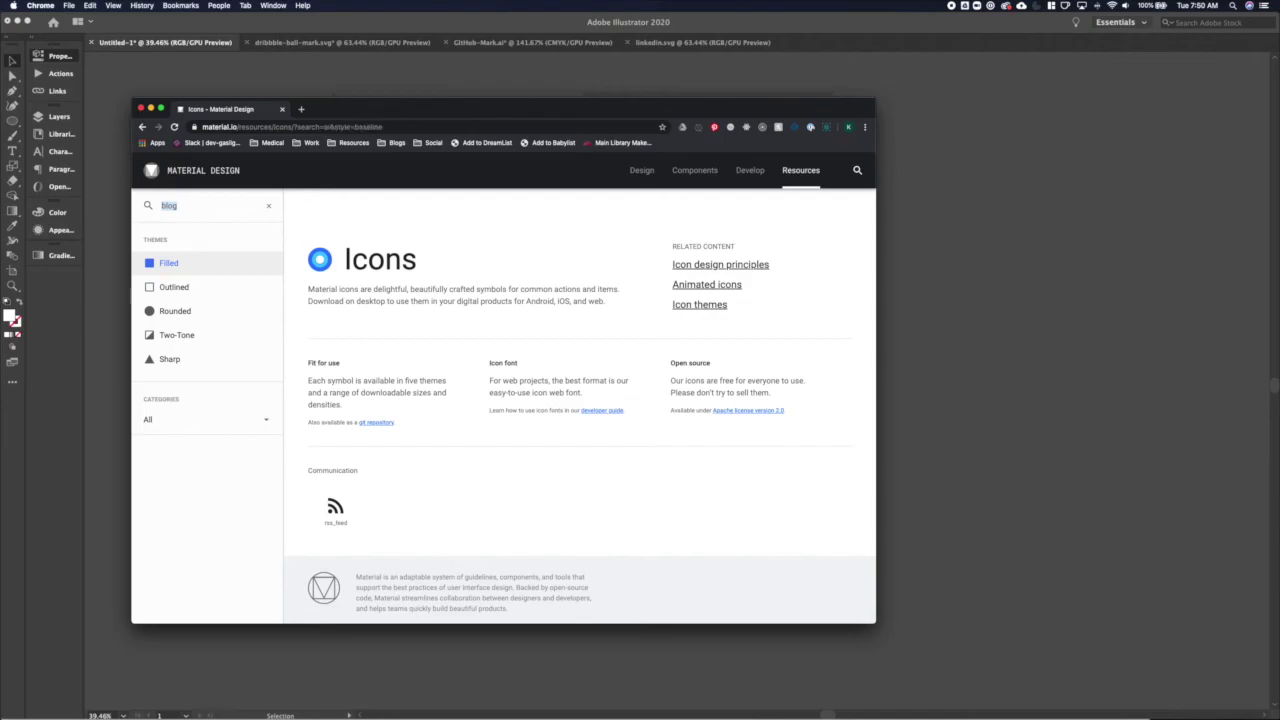
pyautogui.write('write')
pyautogui.scroll(-5, 475, 421)
pyautogui.scroll(-4, 472, 422)
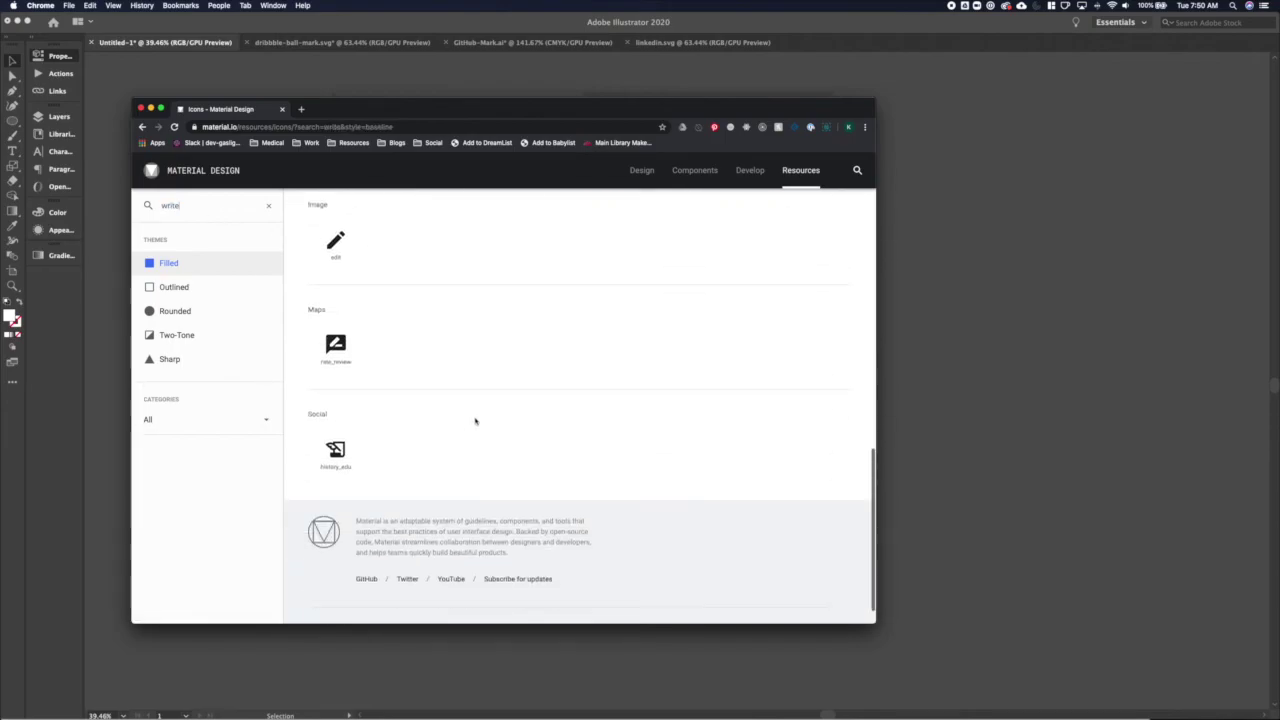
pyautogui.click(337, 447)
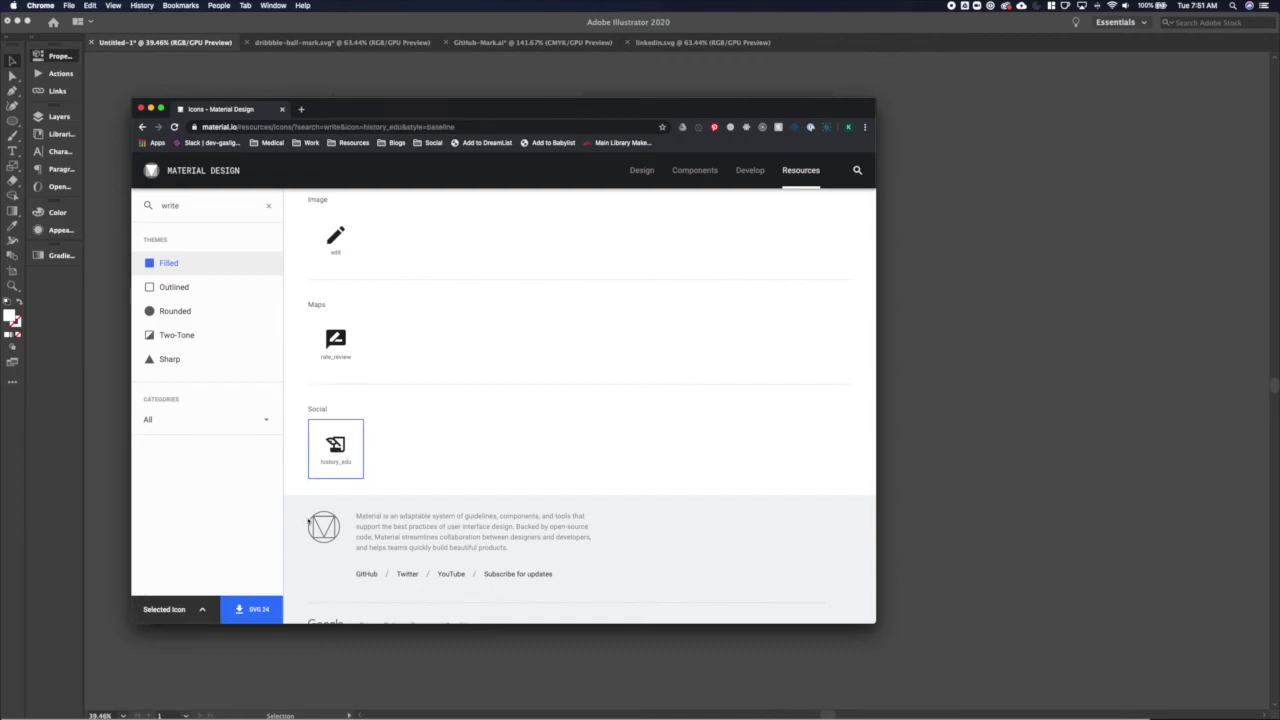
pyautogui.click(253, 607)
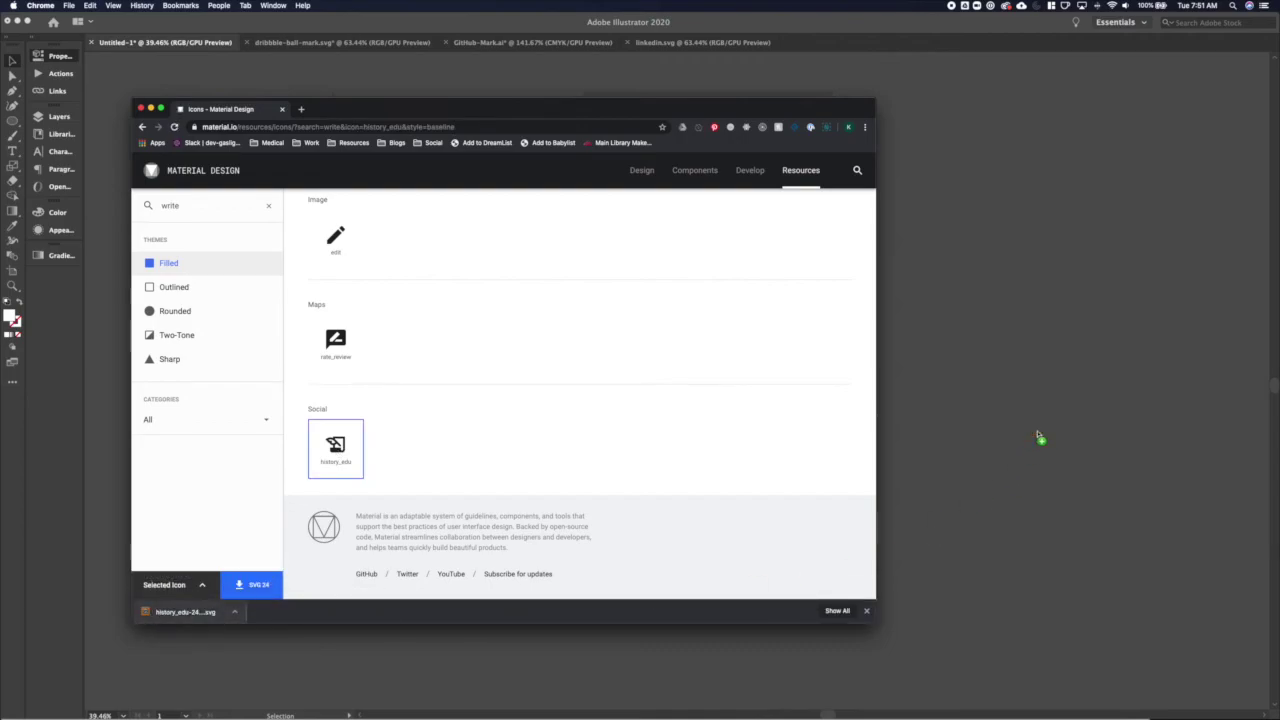
pyautogui.moveTo(1038, 437); pyautogui.dragTo(1030, 435)
pyautogui.press('super+a')
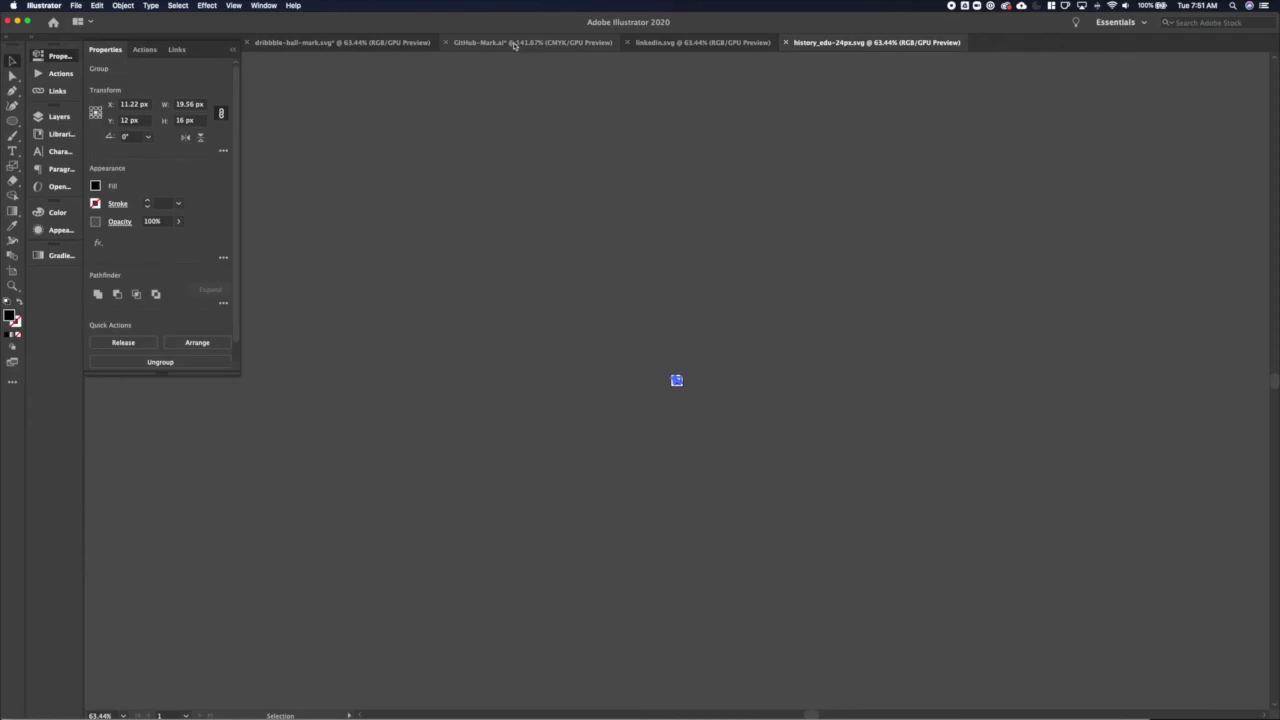
# Resize the pasted history_edu icon to 30 px wide and place it beside Dribbble
pyautogui.press('super+grave')
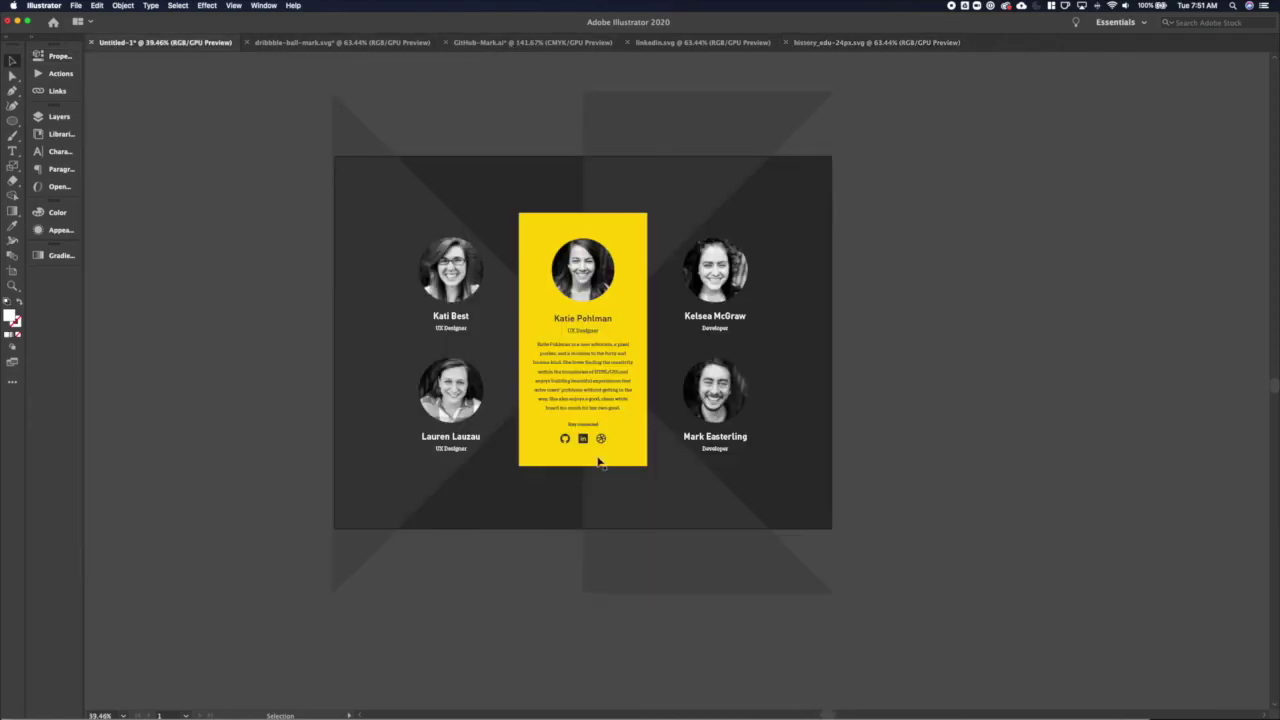
pyautogui.scroll(5, 598, 461)
pyautogui.click(47, 57)
pyautogui.click(185, 104)
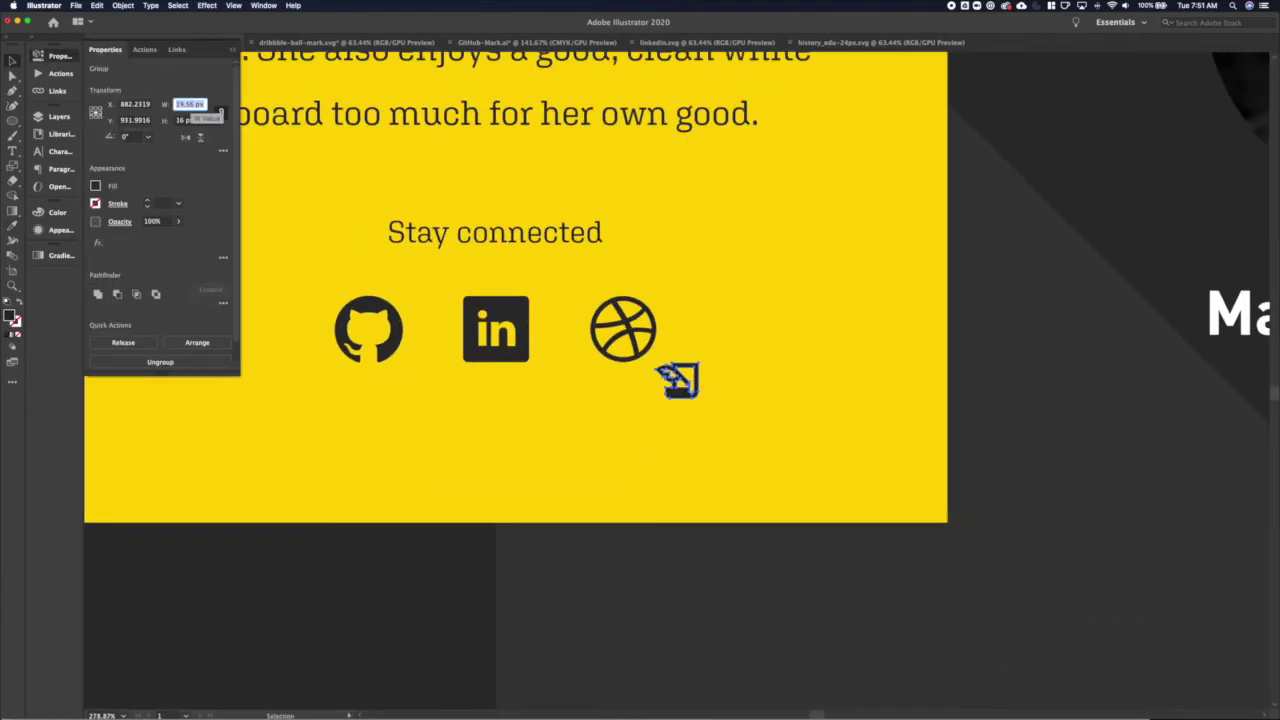
pyautogui.write('30')
pyautogui.press('Return')
pyautogui.moveTo(706, 401); pyautogui.dragTo(699, 348)
pyautogui.click(190, 120)
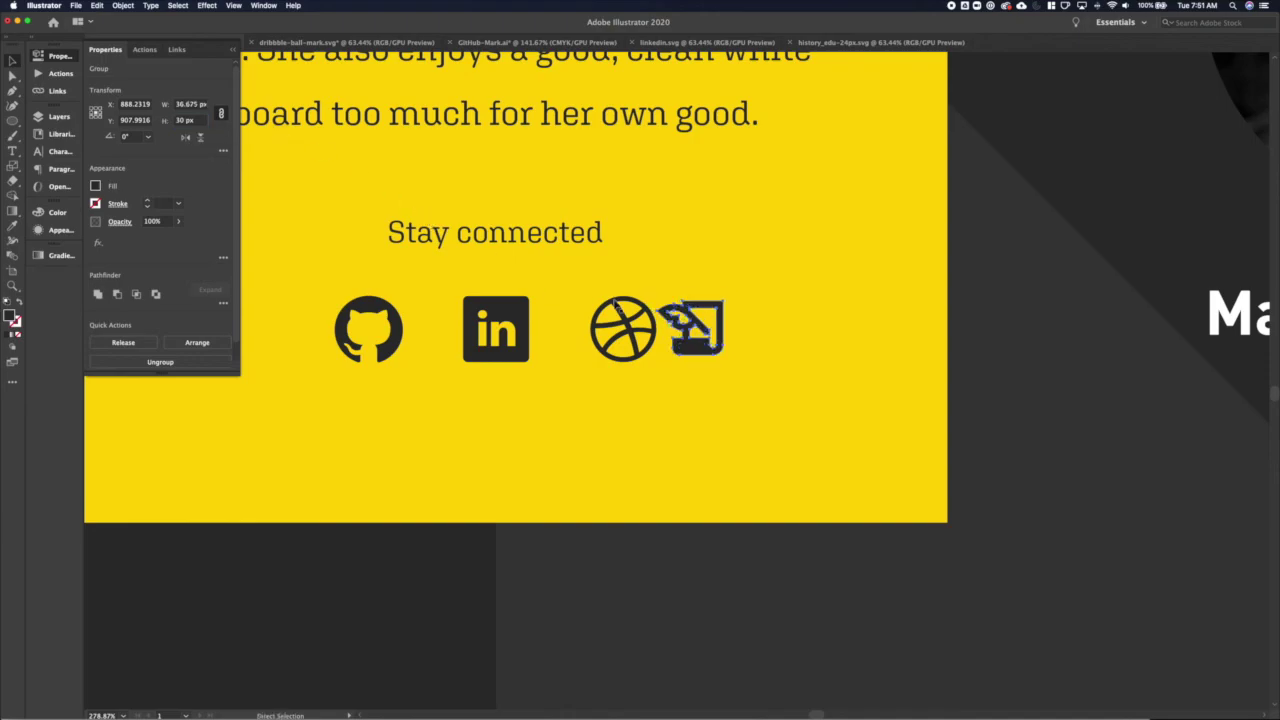
pyautogui.moveTo(681, 349); pyautogui.dragTo(707, 355)
# Distribute the four social icons evenly, group them, and centre the row on the card
pyautogui.click(500, 113)
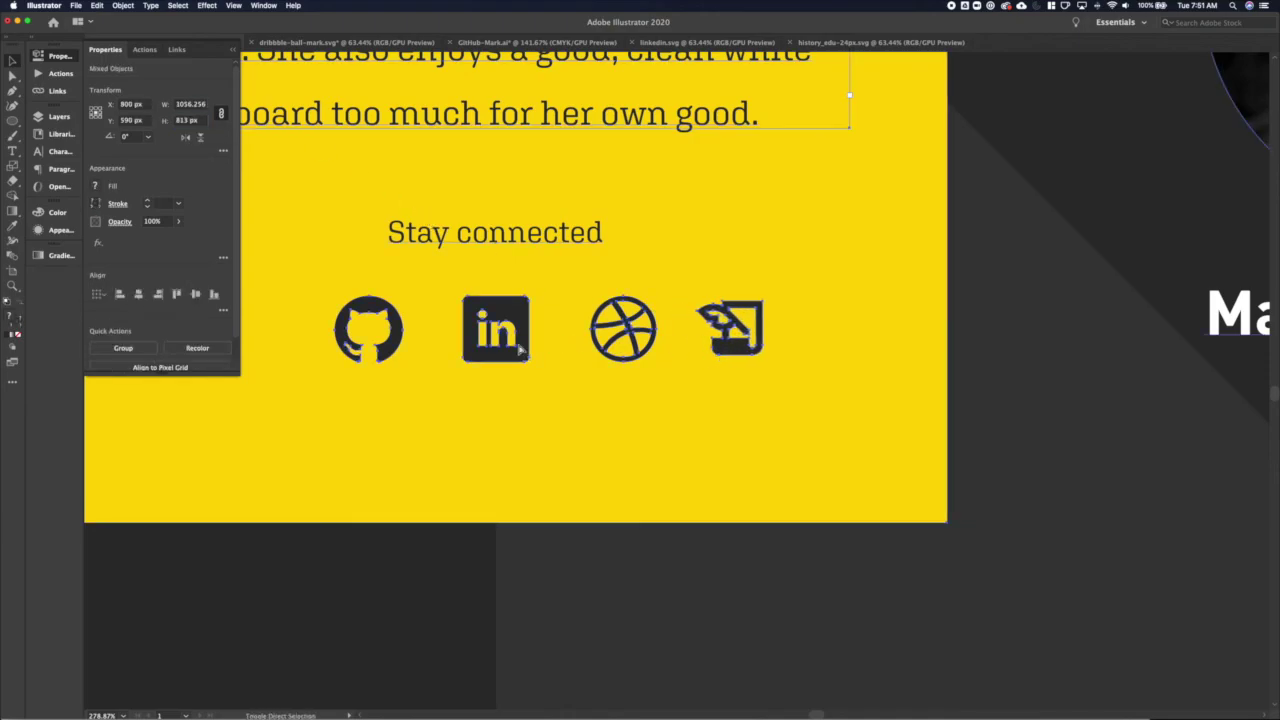
pyautogui.moveTo(320, 375); pyautogui.dragTo(735, 348)
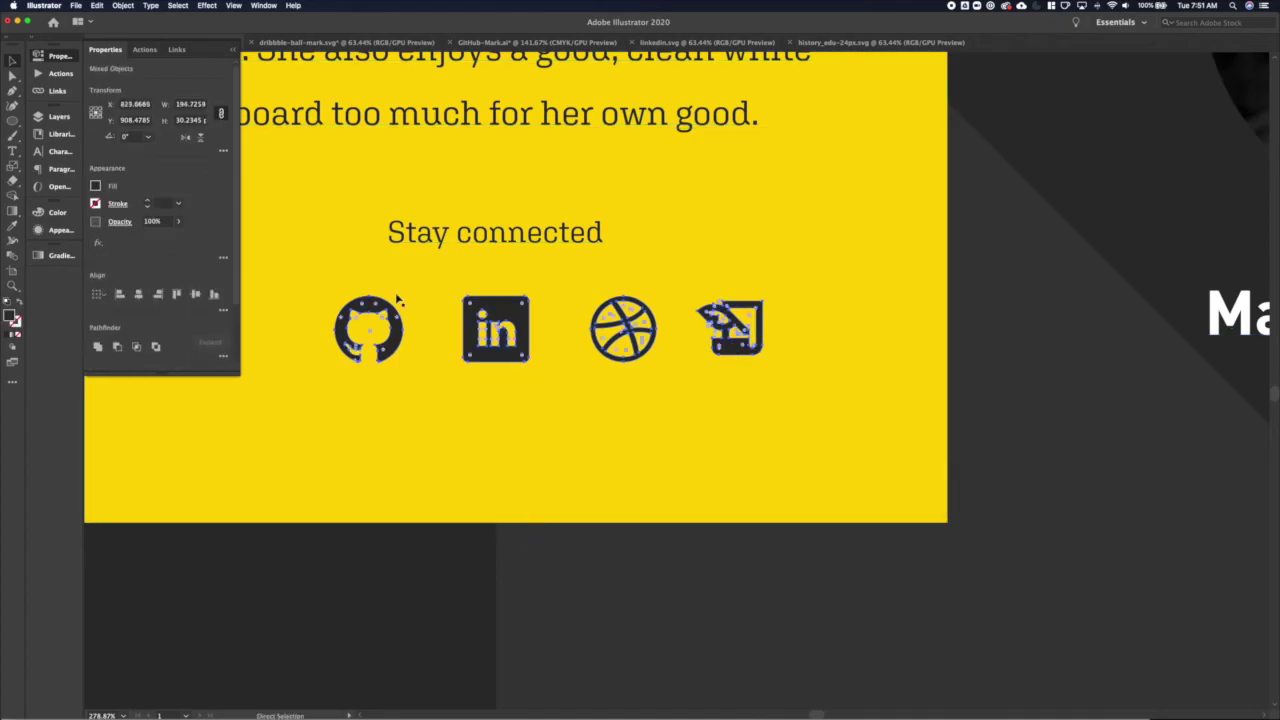
pyautogui.click(223, 309)
pyautogui.click(195, 382)
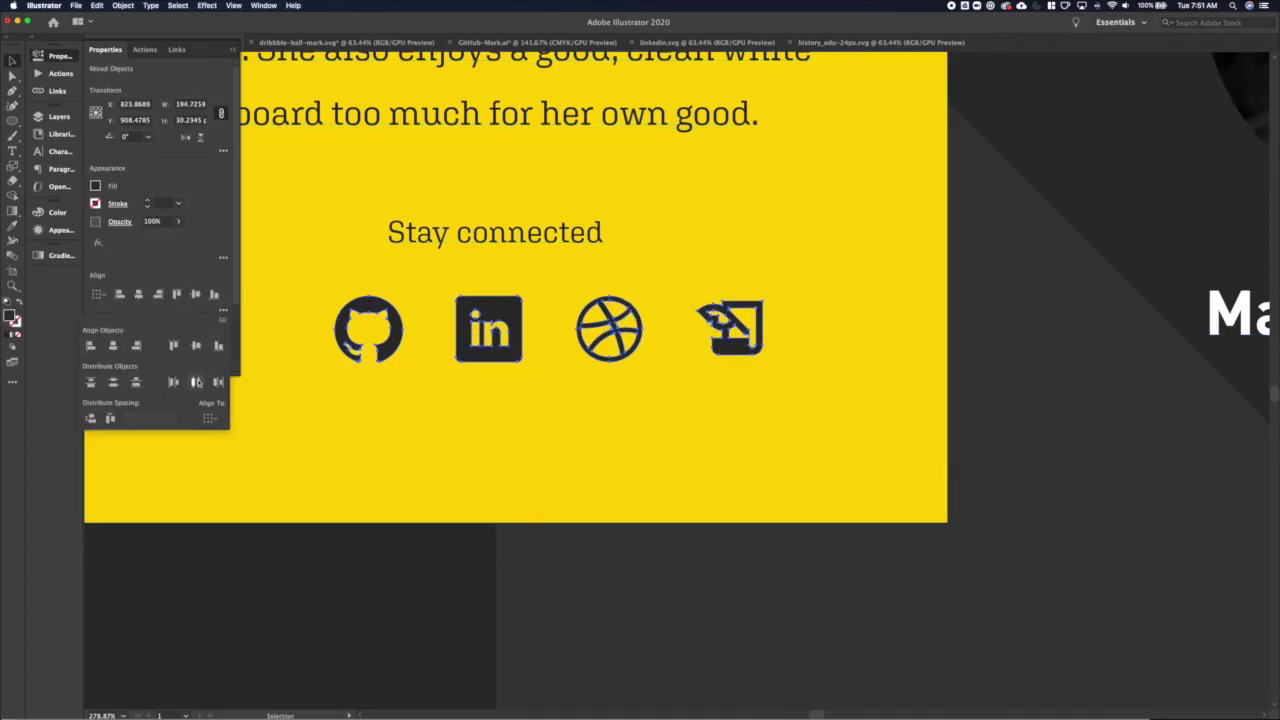
pyautogui.click(740, 345)
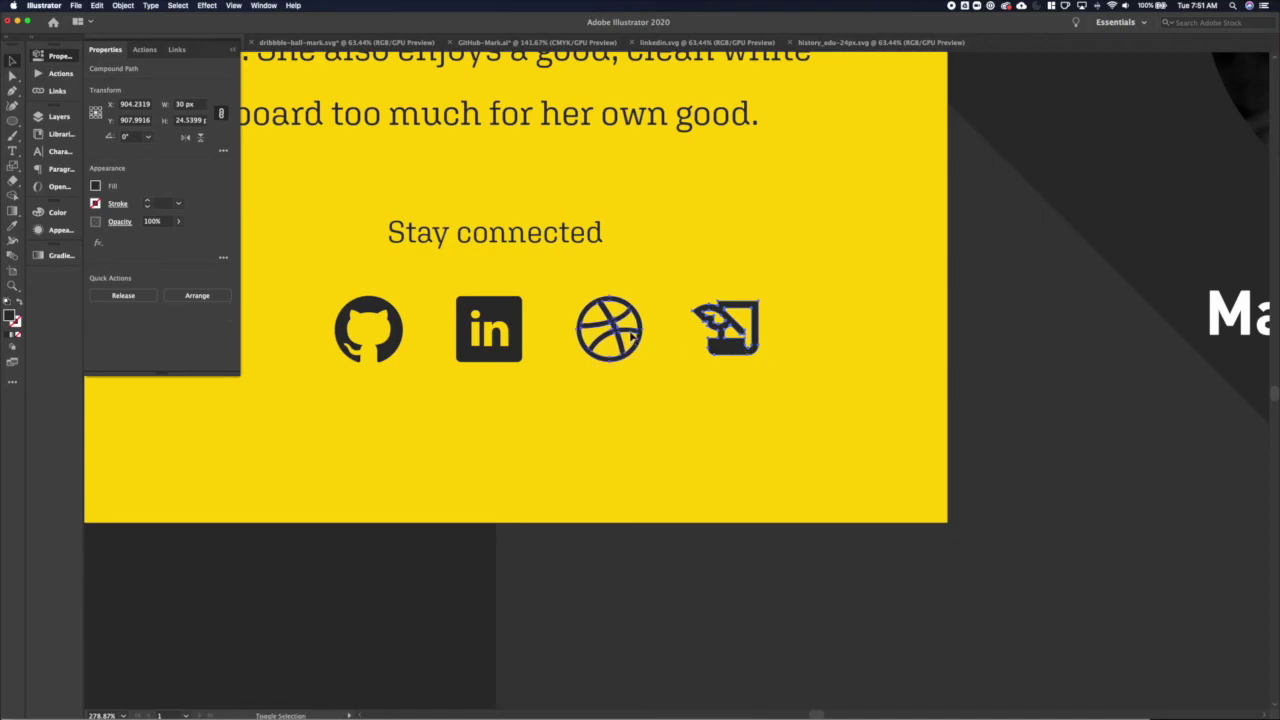
pyautogui.keyDown('shift'); pyautogui.click(609, 340); pyautogui.keyUp('shift')
pyautogui.keyDown('shift'); pyautogui.click(489, 330); pyautogui.keyUp('shift')
pyautogui.keyDown('shift'); pyautogui.click(368, 330); pyautogui.keyUp('shift')
pyautogui.press('a')
pyautogui.press('v')
pyautogui.scroll(-10, 420, 300)
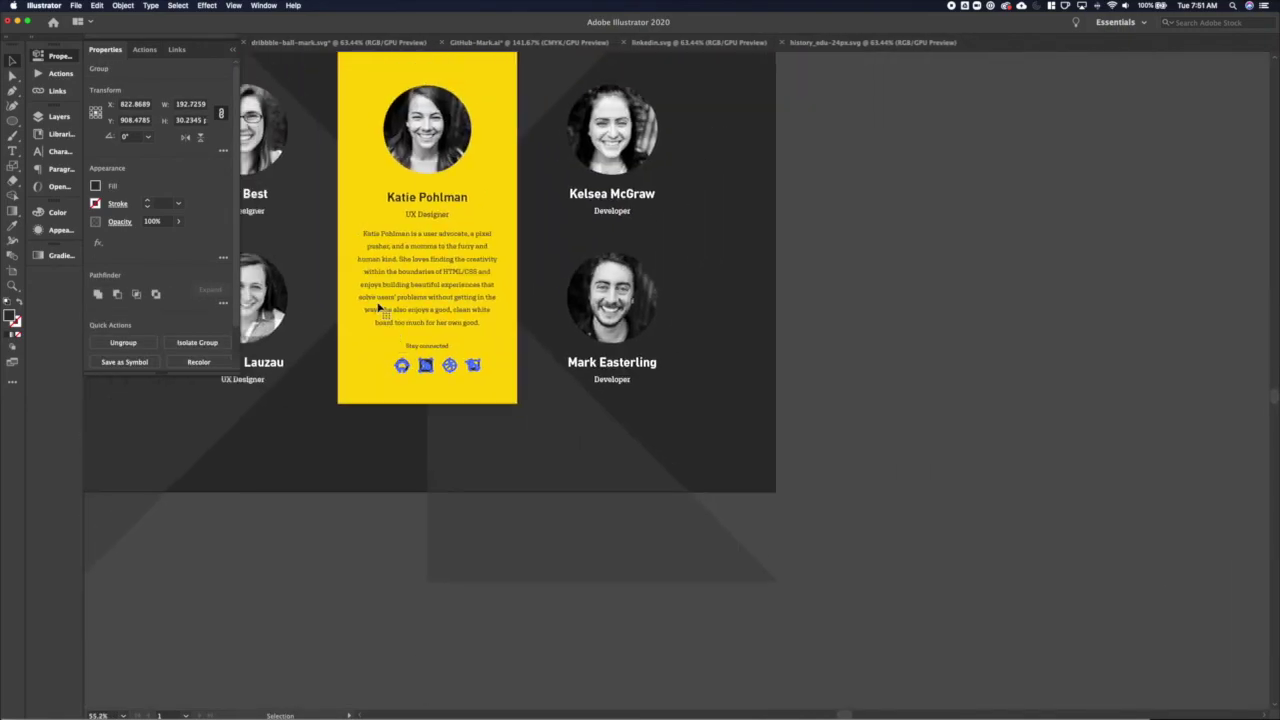
pyautogui.click(138, 293)
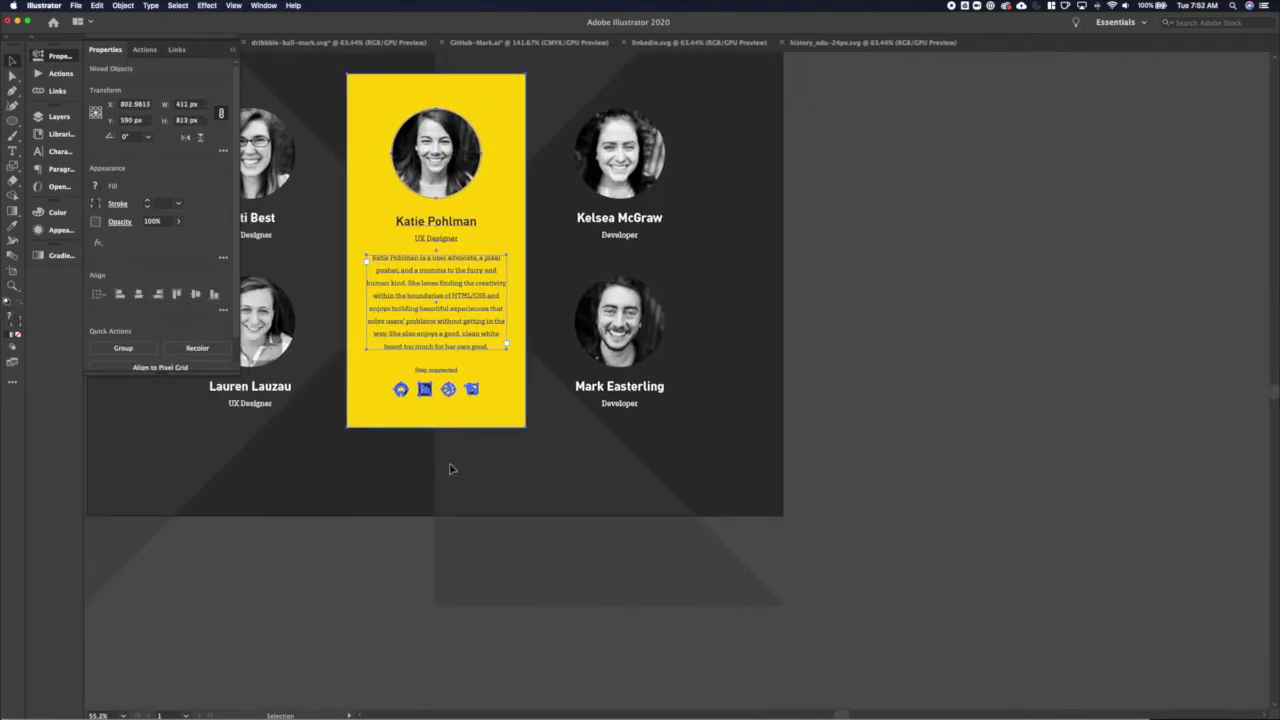
# Try moving the card to Y 600 px and X 800 px, then undo it
pyautogui.click(137, 120)
pyautogui.write('600')
pyautogui.press('Return')
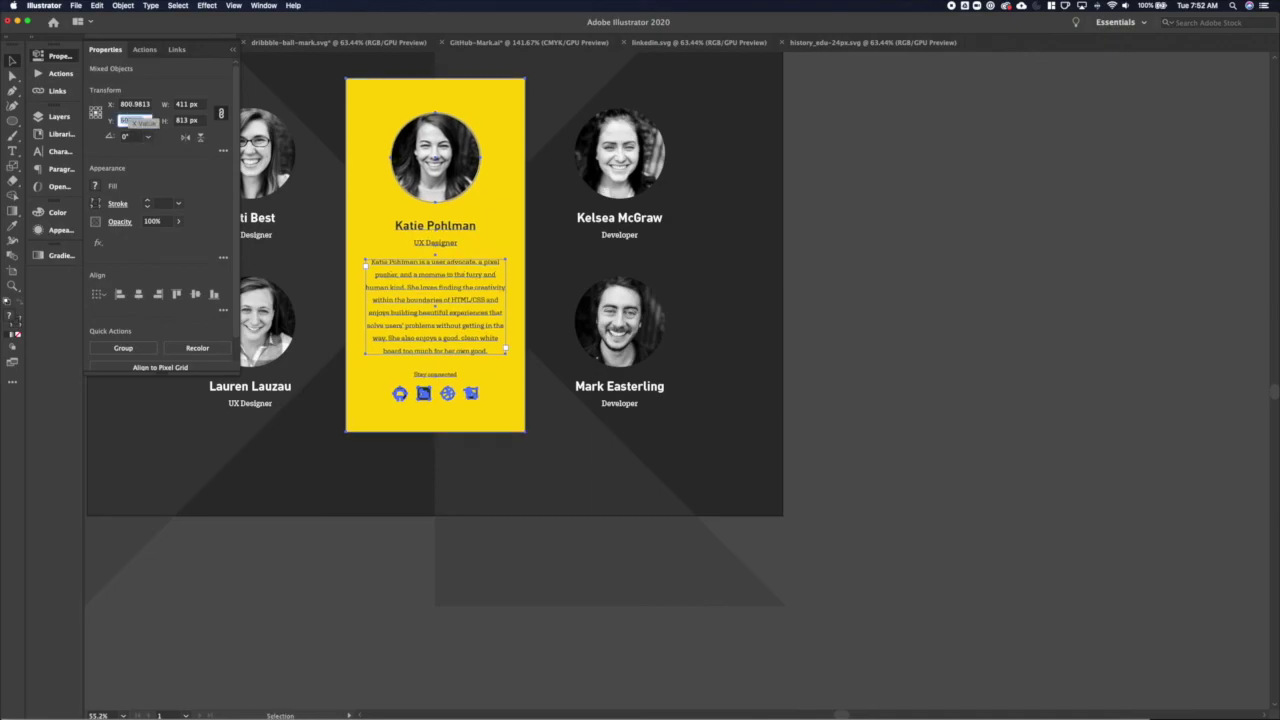
pyautogui.click(130, 104)
pyautogui.write('800')
pyautogui.press('Return')
pyautogui.click(310, 420)
pyautogui.scroll(2, 400, 385)
pyautogui.hscroll(-3, 400, 385)
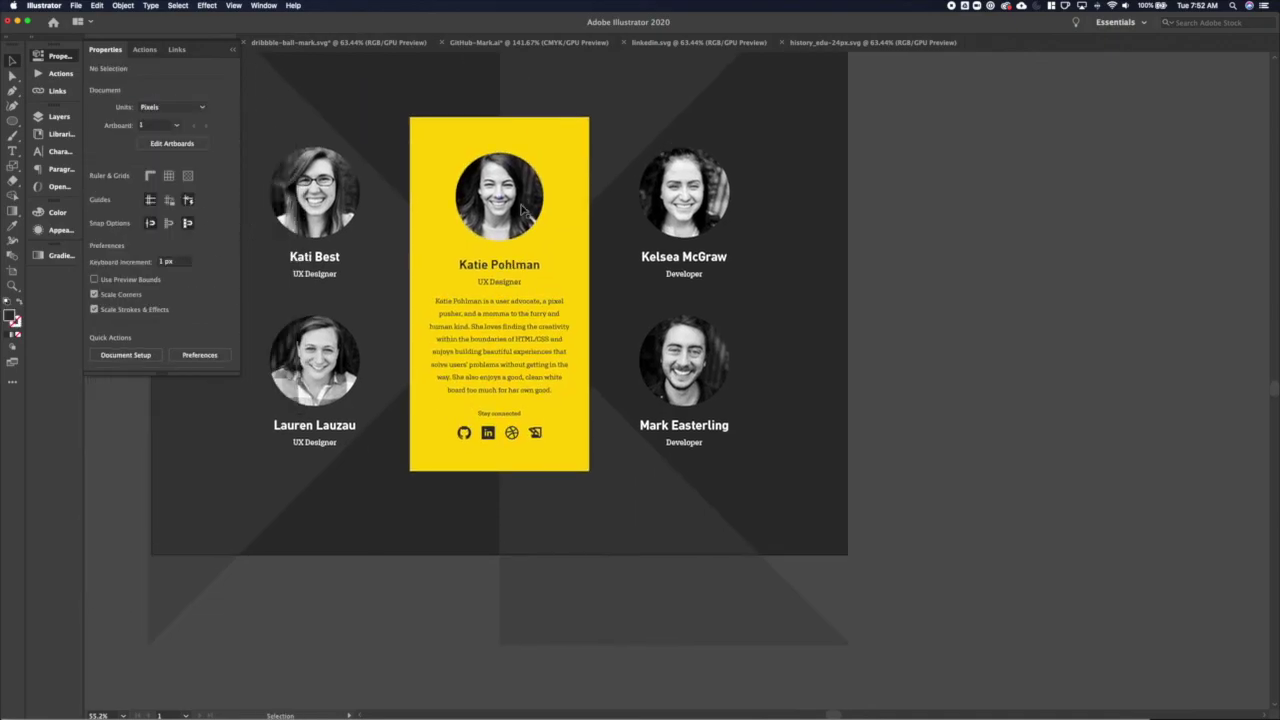
pyautogui.press('super+z')
pyautogui.press('super+z')
# Set the card's horizontal position to X 800 px and deselect the finished card
pyautogui.click(133, 104)
pyautogui.write('800')
pyautogui.press('Return')
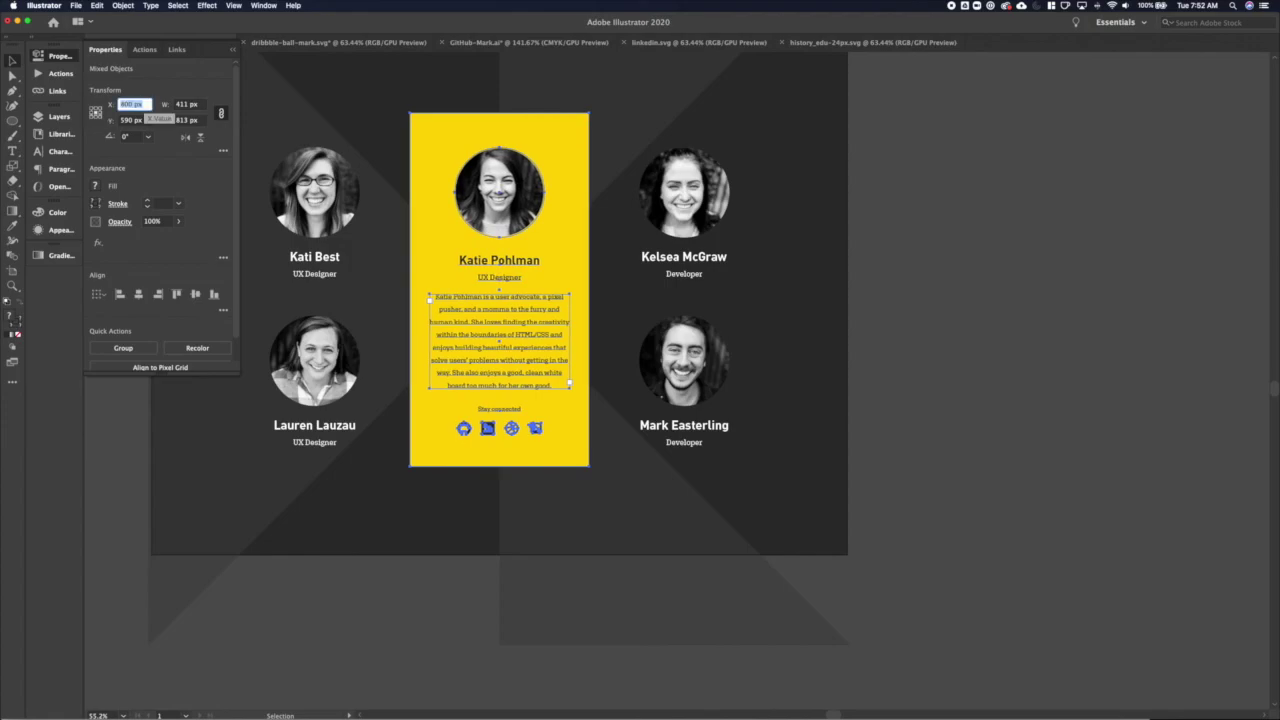
pyautogui.click(518, 494)
pyautogui.click(490, 432)
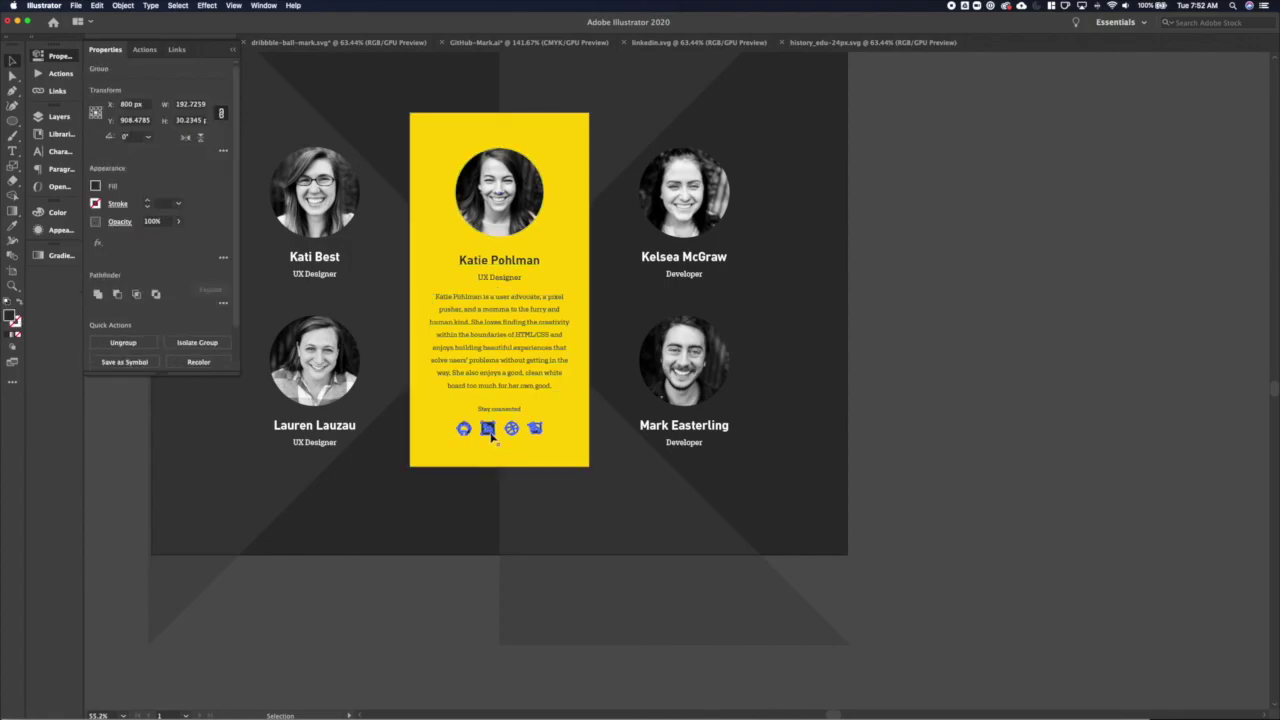
pyautogui.press('super+z')
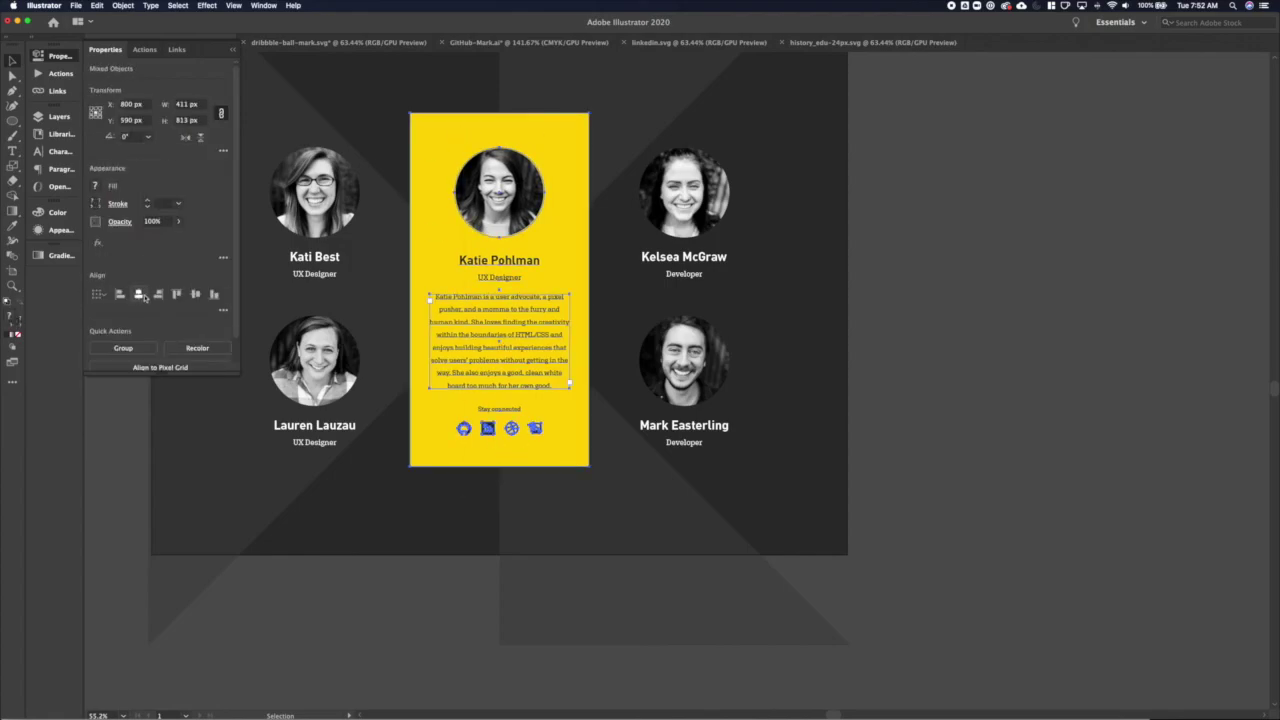
pyautogui.click(585, 558)
pyautogui.scroll(1, 578, 540)
pyautogui.hscroll(-2, 578, 540)
pyautogui.scroll(-3, 576, 534)
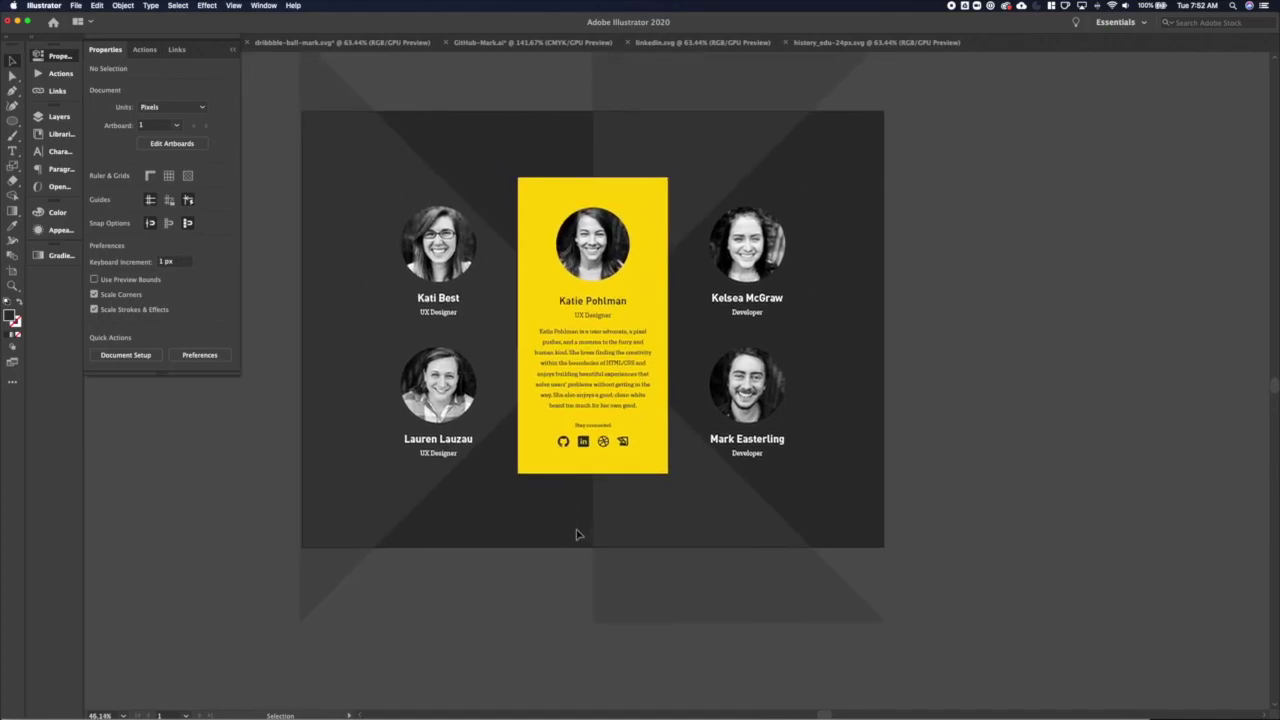